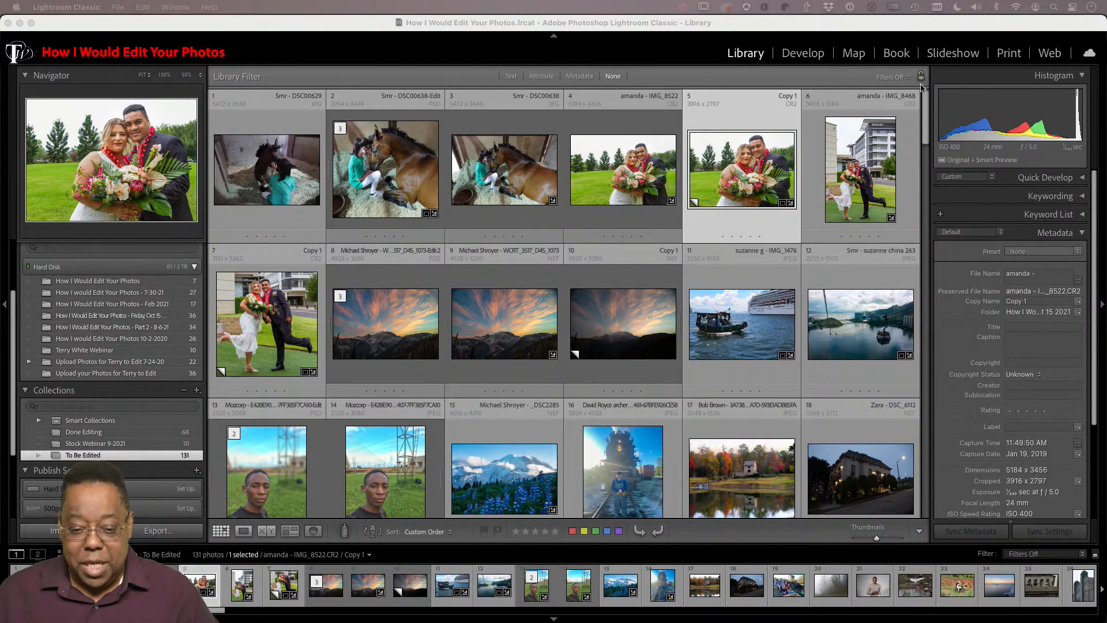
# - Switch to Adobe Lightroom to view its Special Effects album, and return to Lightroom Classic
pyautogui.click(700, 26)
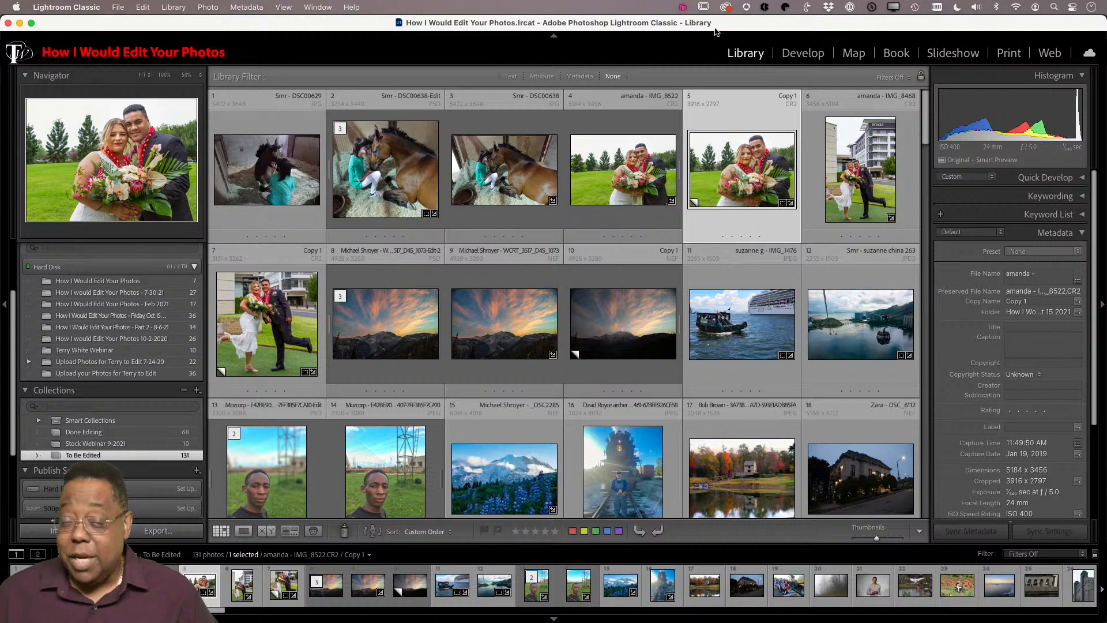
pyautogui.press('super+Tab')
pyautogui.press('super+Tab')
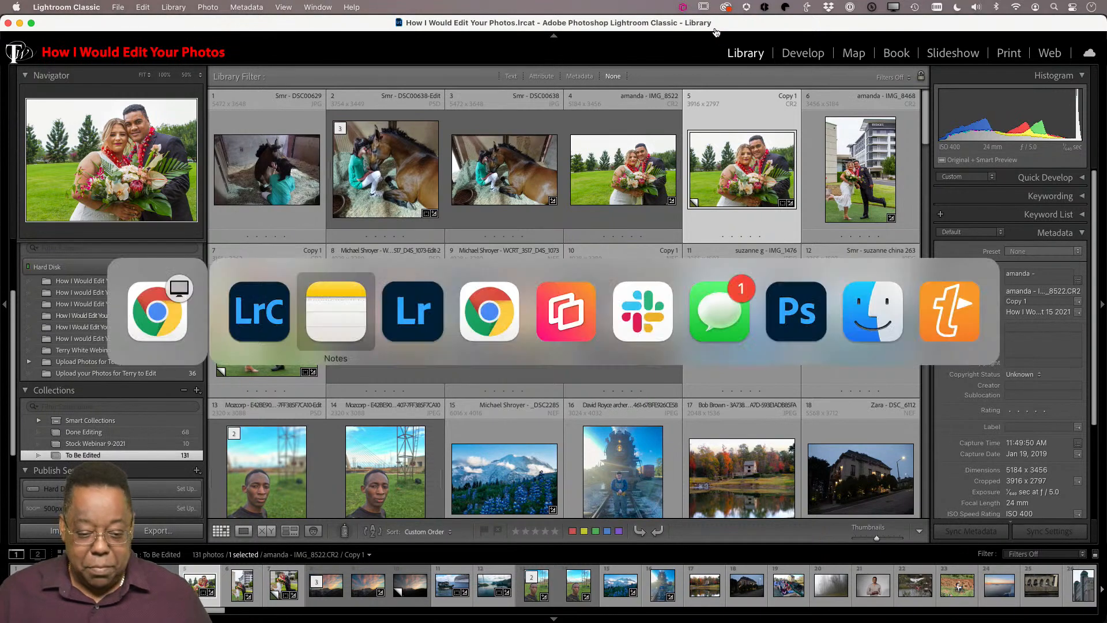
pyautogui.press('super+Tab')
pyautogui.press('super+Tab')
pyautogui.press('super+shift+Tab')
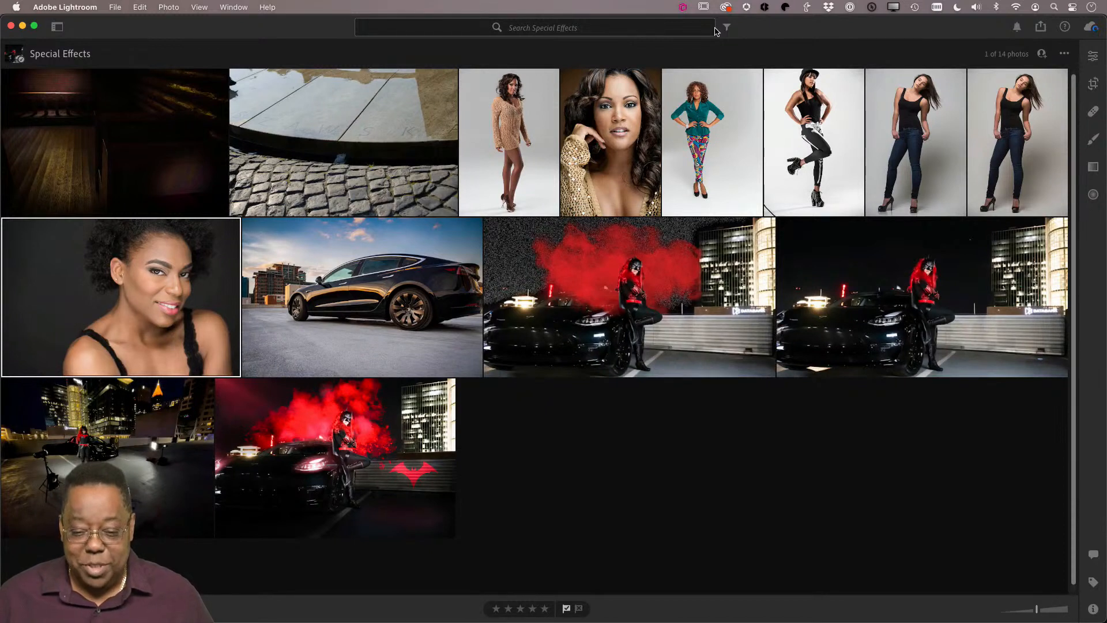
pyautogui.press('super+Tab')
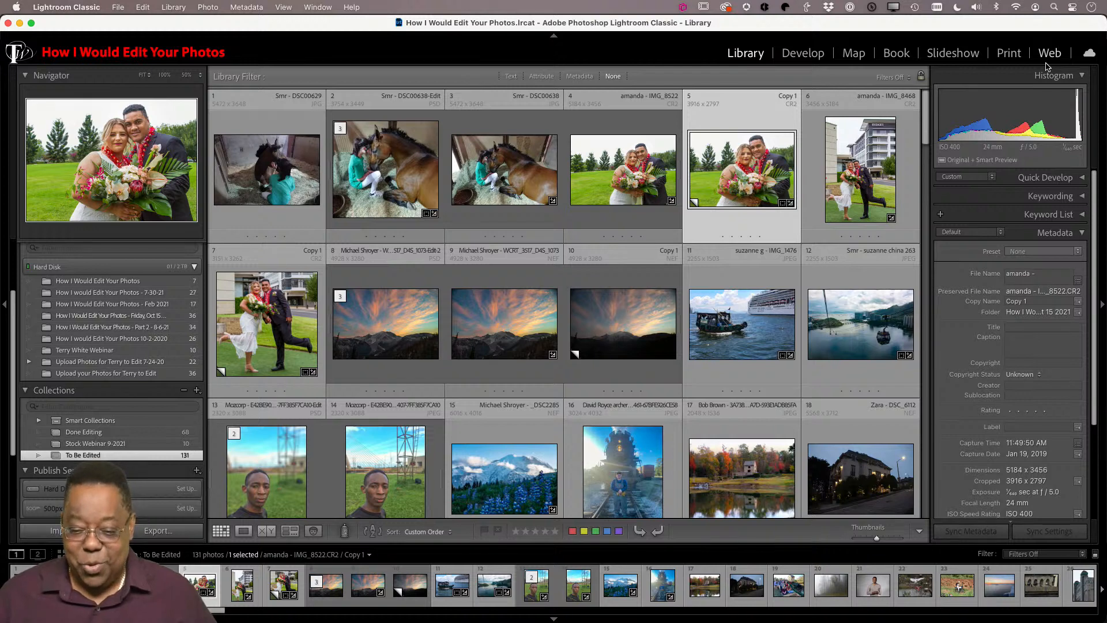
# - Hide the Web and Map modules from the module picker
pyautogui.rightClick(704, 53)
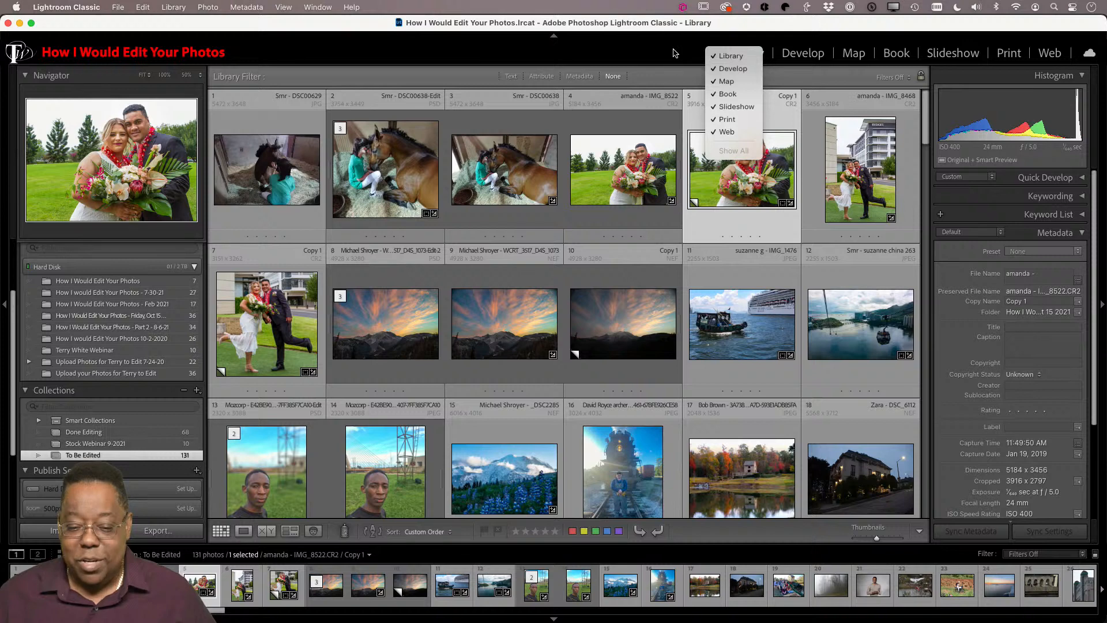
pyautogui.click(733, 134)
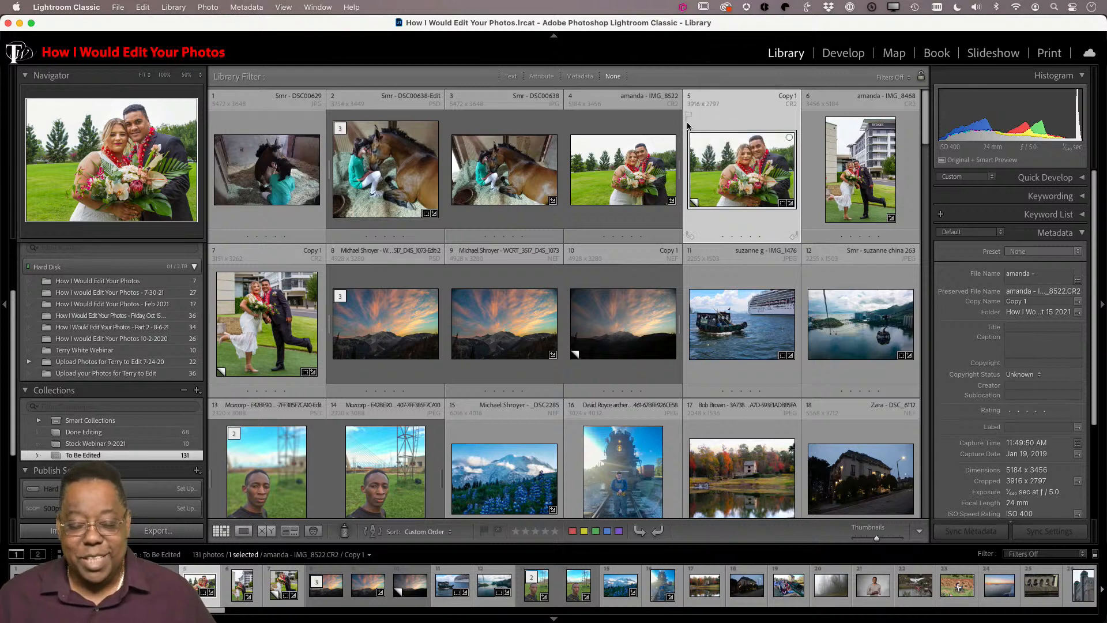
pyautogui.rightClick(735, 56)
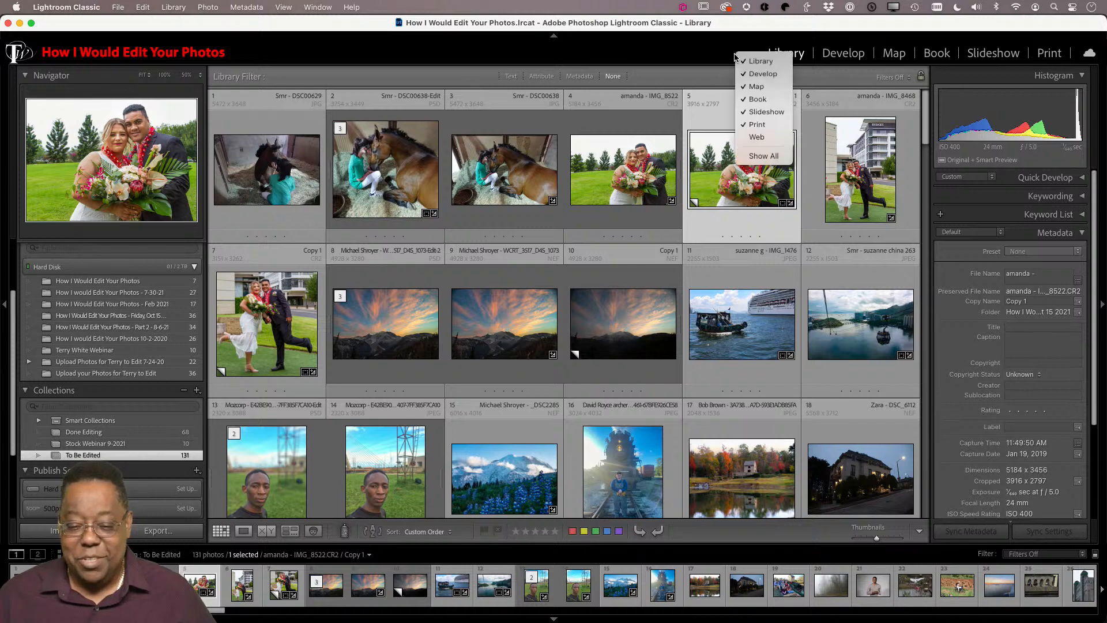
pyautogui.click(752, 87)
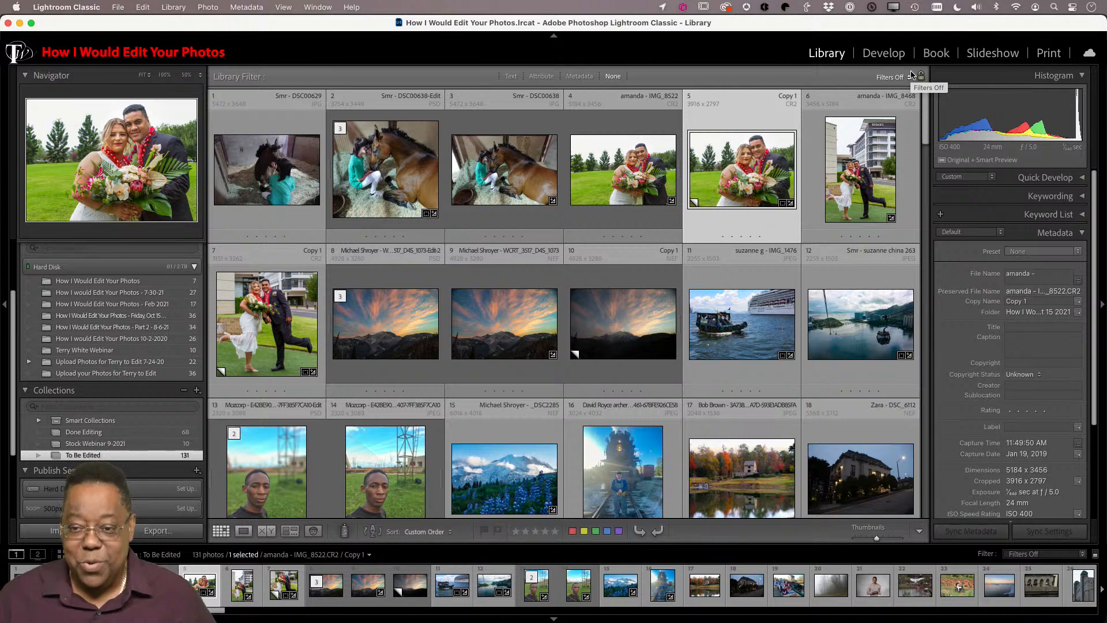
# - Restore the Map and Web modules to the module picker
pyautogui.rightClick(775, 57)
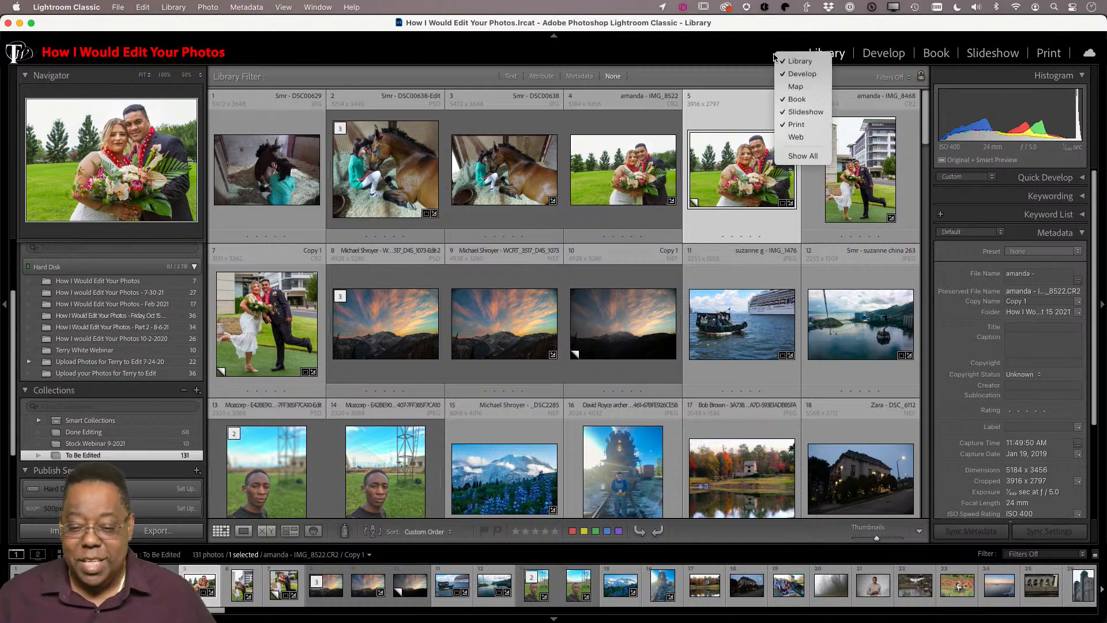
pyautogui.click(794, 86)
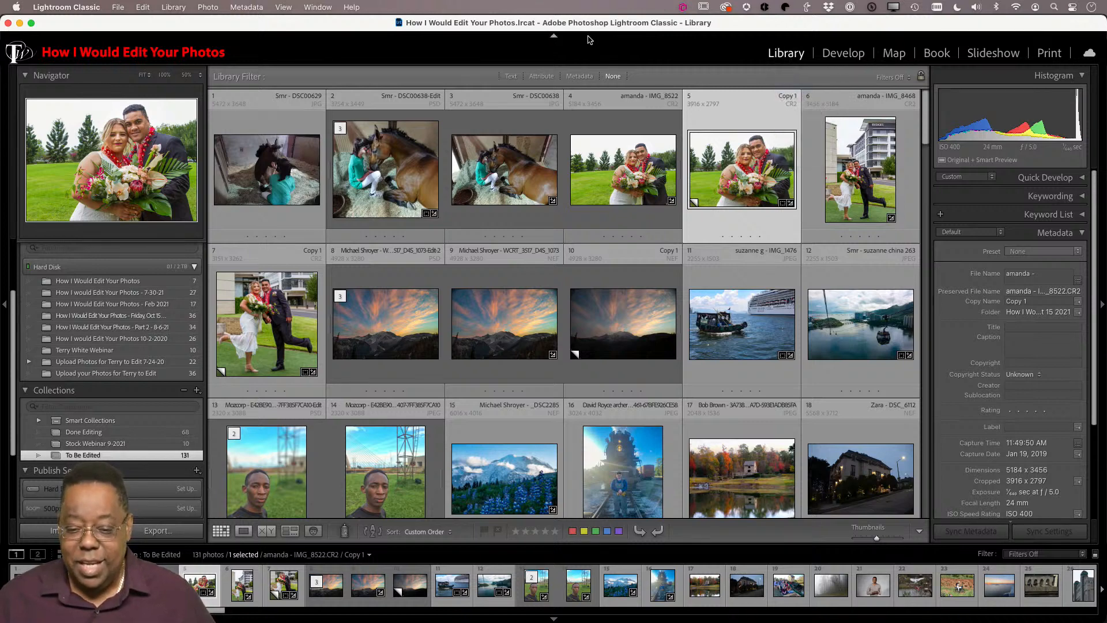
pyautogui.rightClick(740, 55)
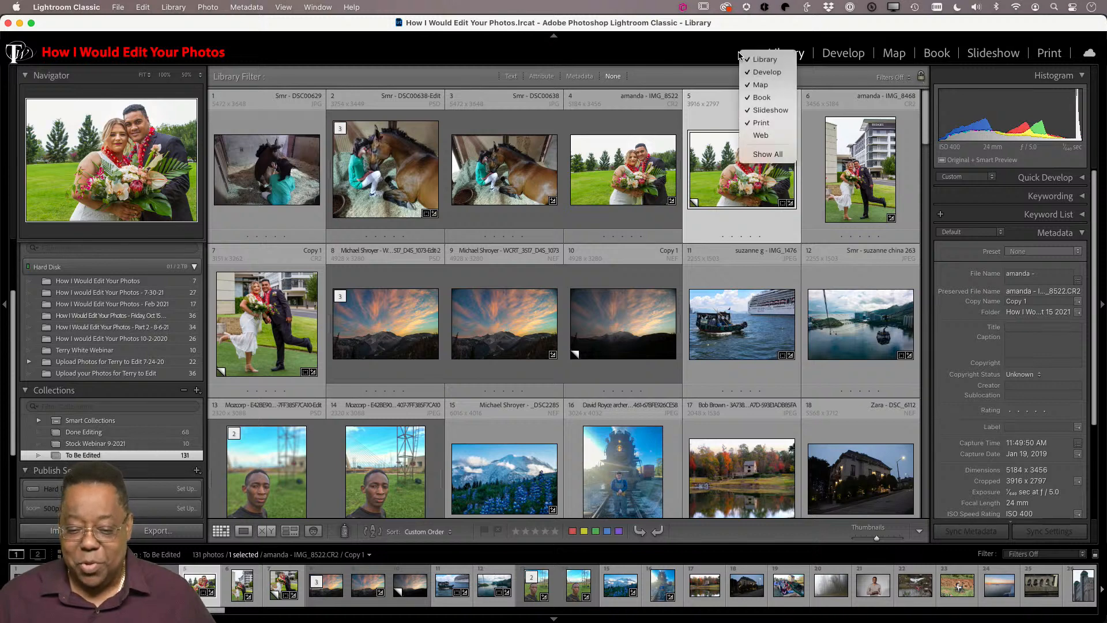
pyautogui.click(760, 135)
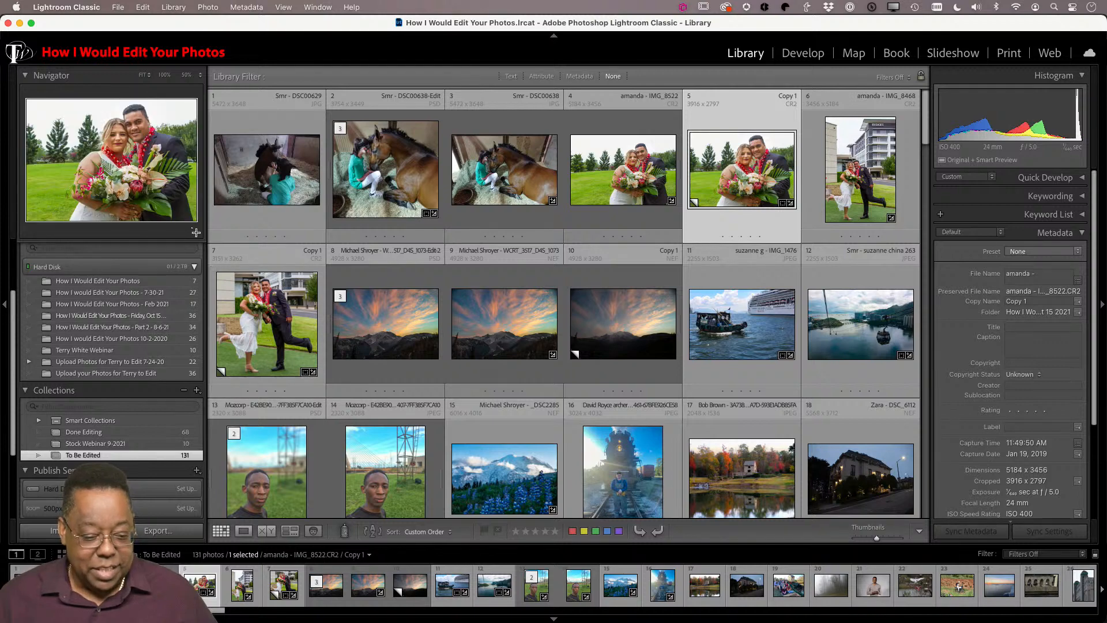
# - Collapse and re-expand the module picker, and do the same with the Navigator and Collections side panel
pyautogui.click(554, 35)
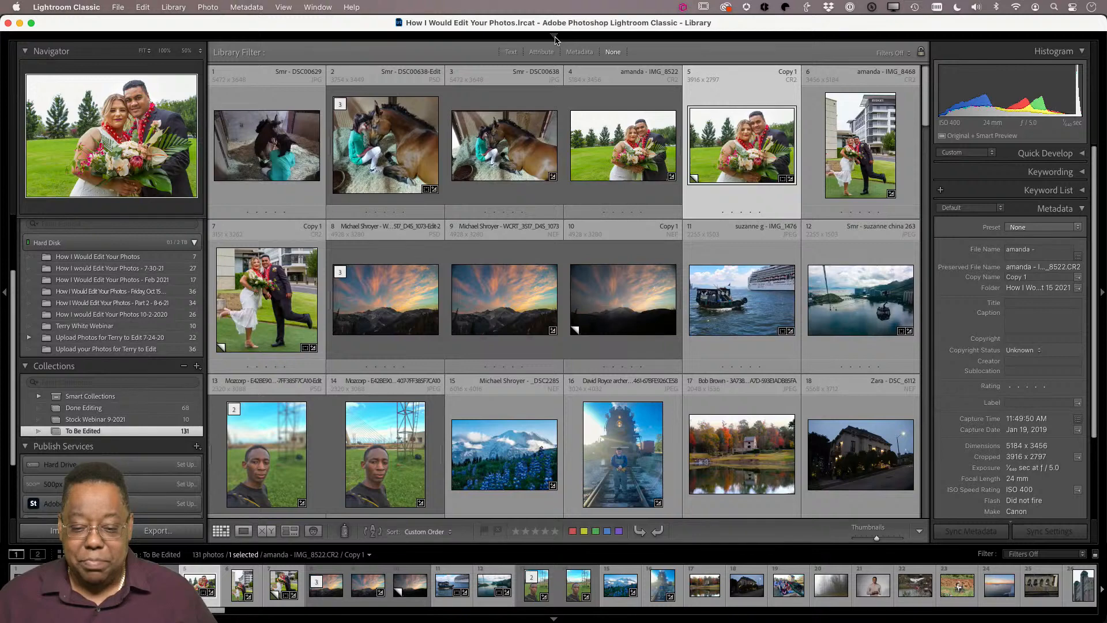
pyautogui.click(554, 37)
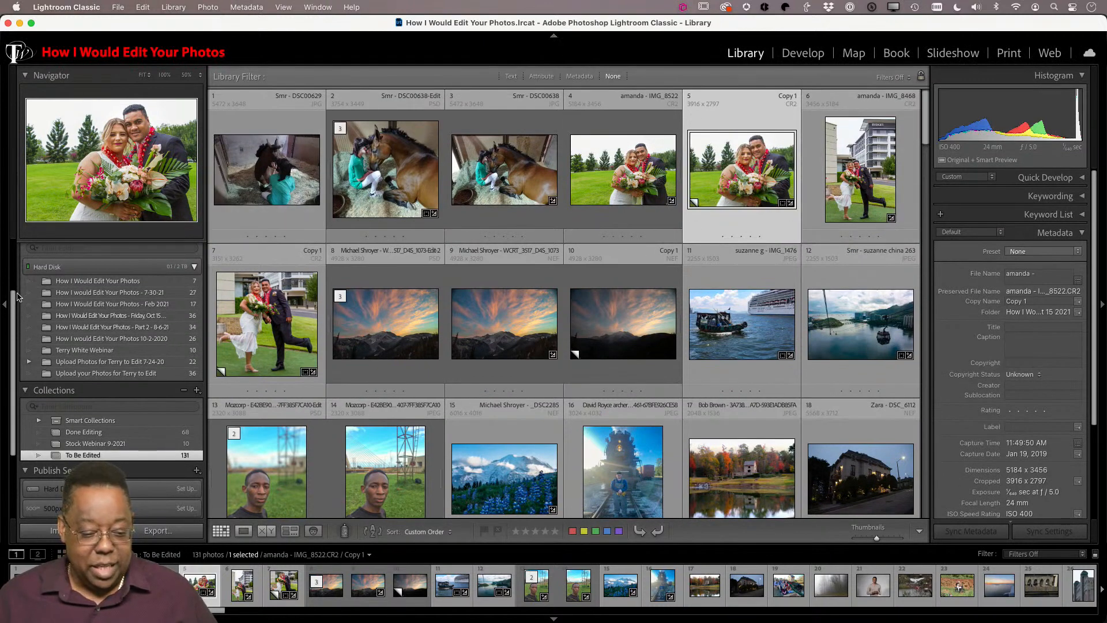
pyautogui.click(5, 309)
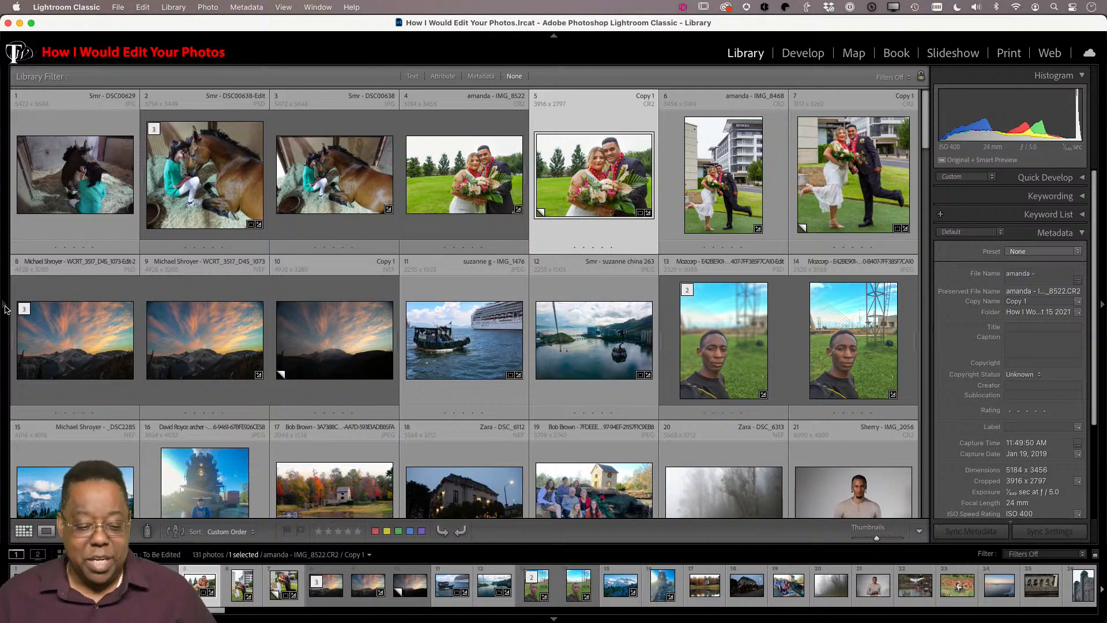
pyautogui.click(5, 309)
# - Open the snowy mountain photo with blue flowers, _DSC2285.NEF, in Loupe view
pyautogui.scroll(-1, 483, 375)
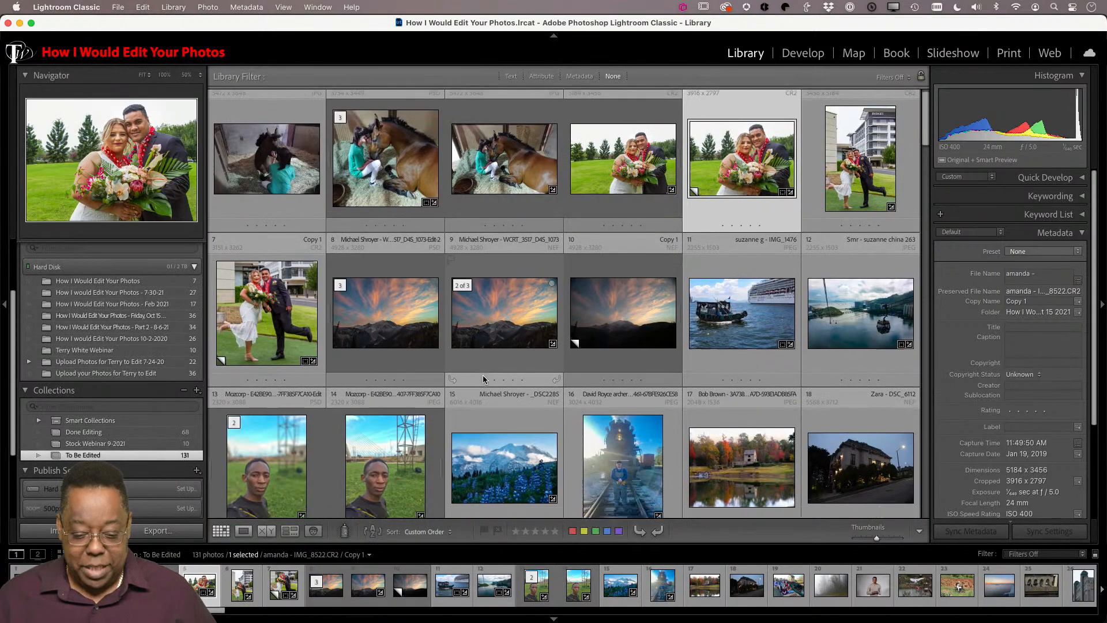
pyautogui.scroll(-2, 484, 374)
pyautogui.click(509, 324)
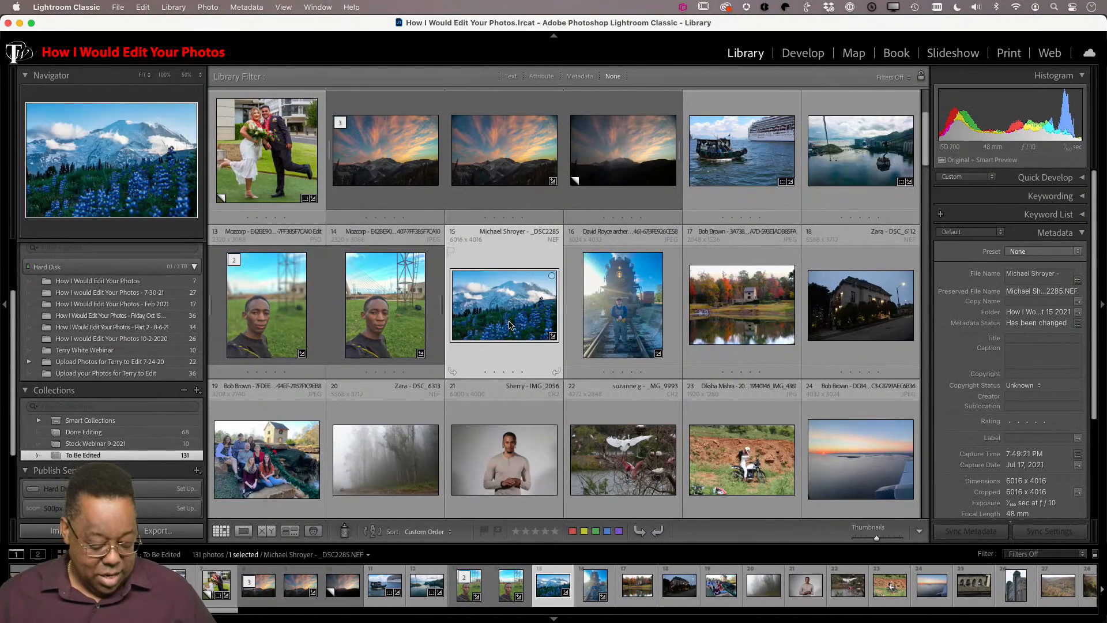
pyautogui.doubleClick(510, 325)
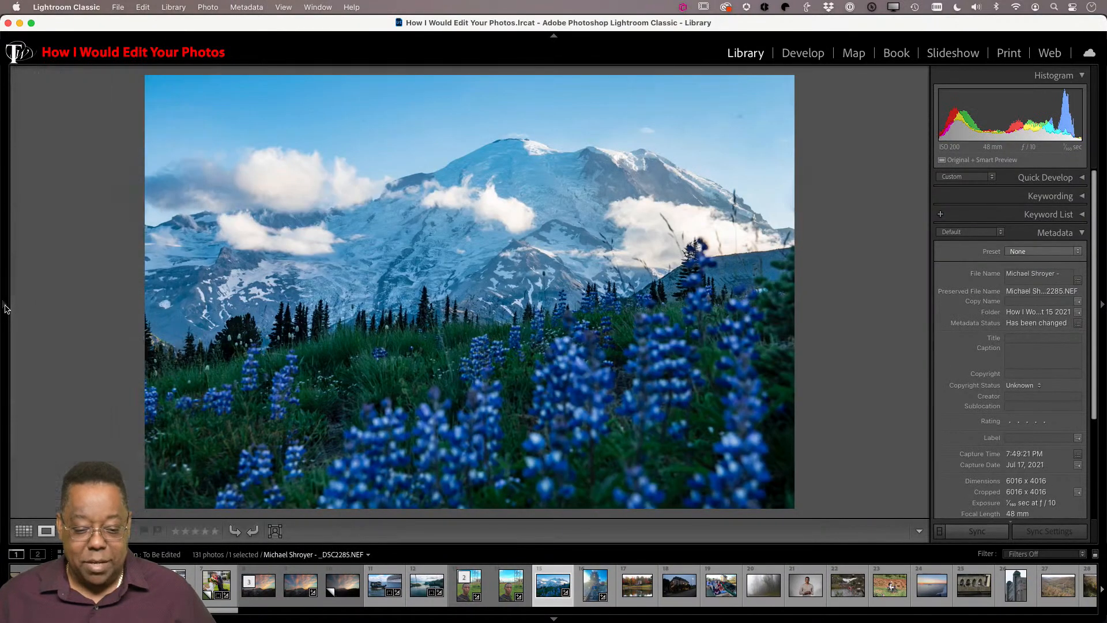
# - Hide the Navigator side panel, the module picker and the filmstrip to enlarge the photo
pyautogui.click(5, 310)
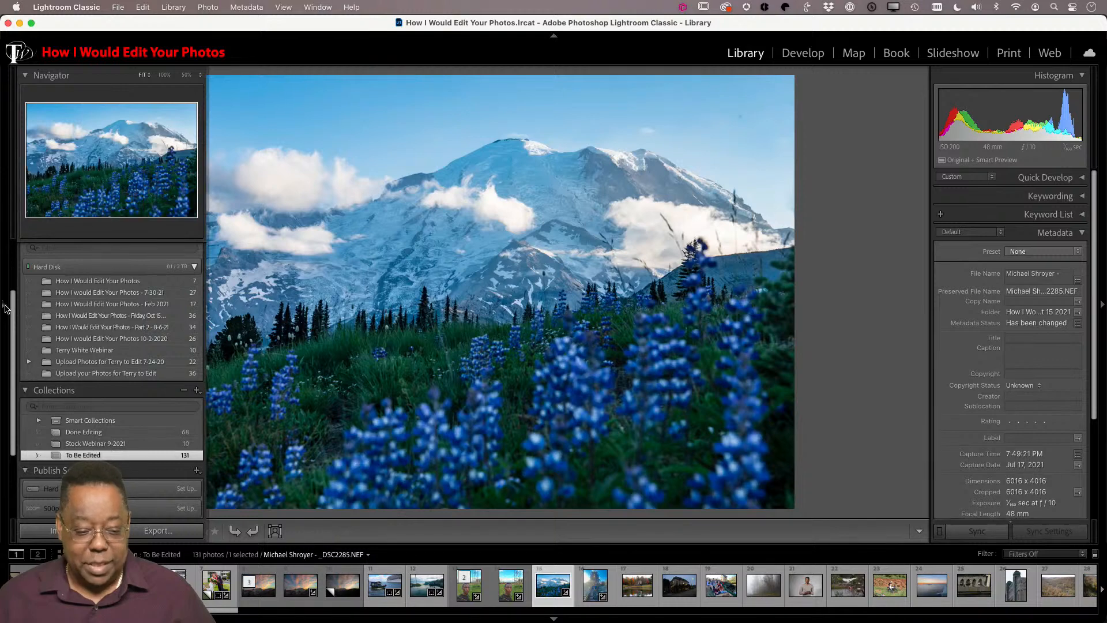
pyautogui.click(554, 37)
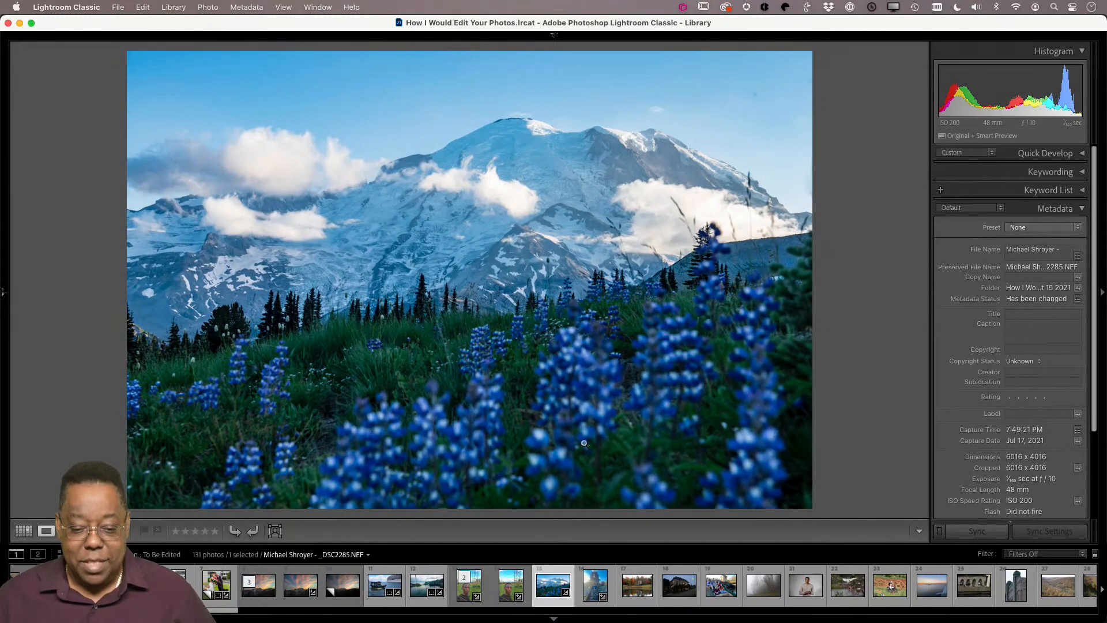
pyautogui.click(552, 618)
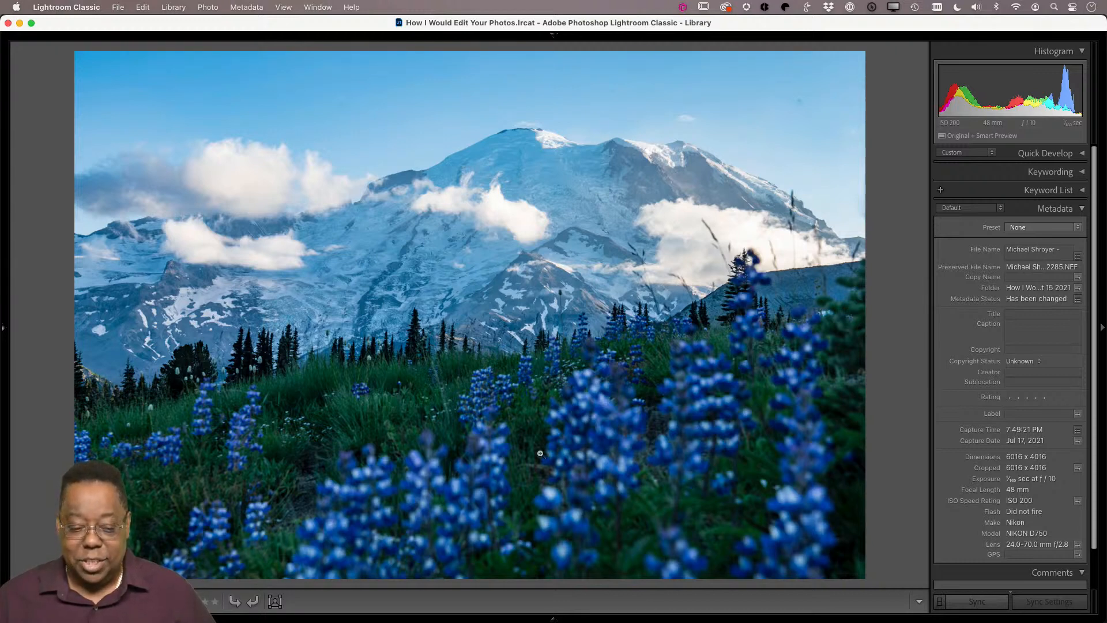
# - Bring back the filmstrip, the Navigator side panel and the module picker around the photo
pyautogui.moveTo(5, 346)
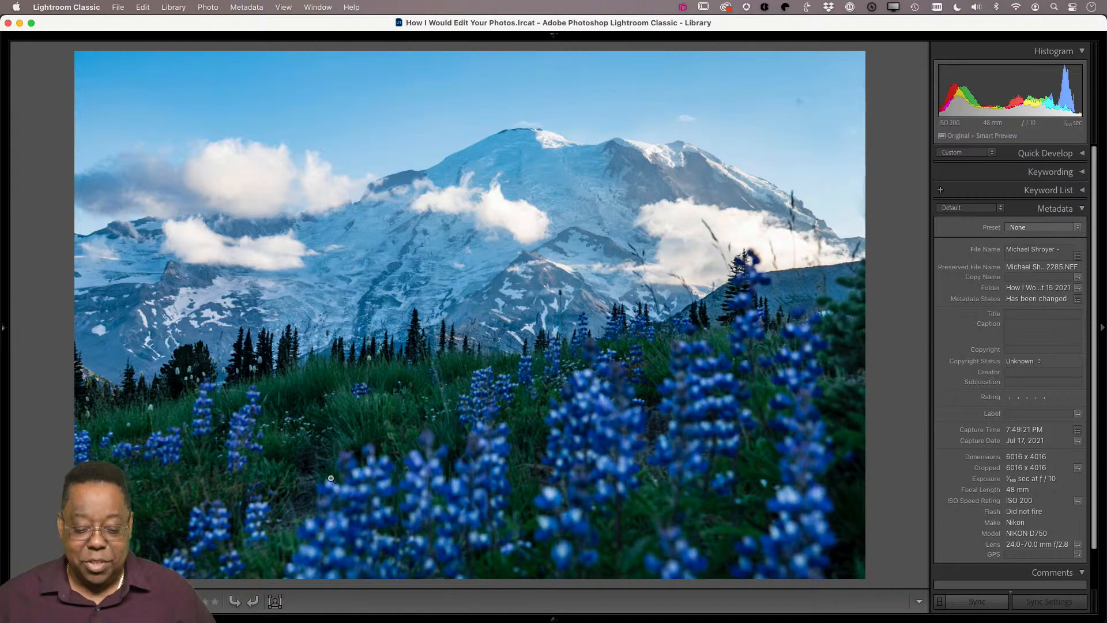
pyautogui.moveTo(540, 622)
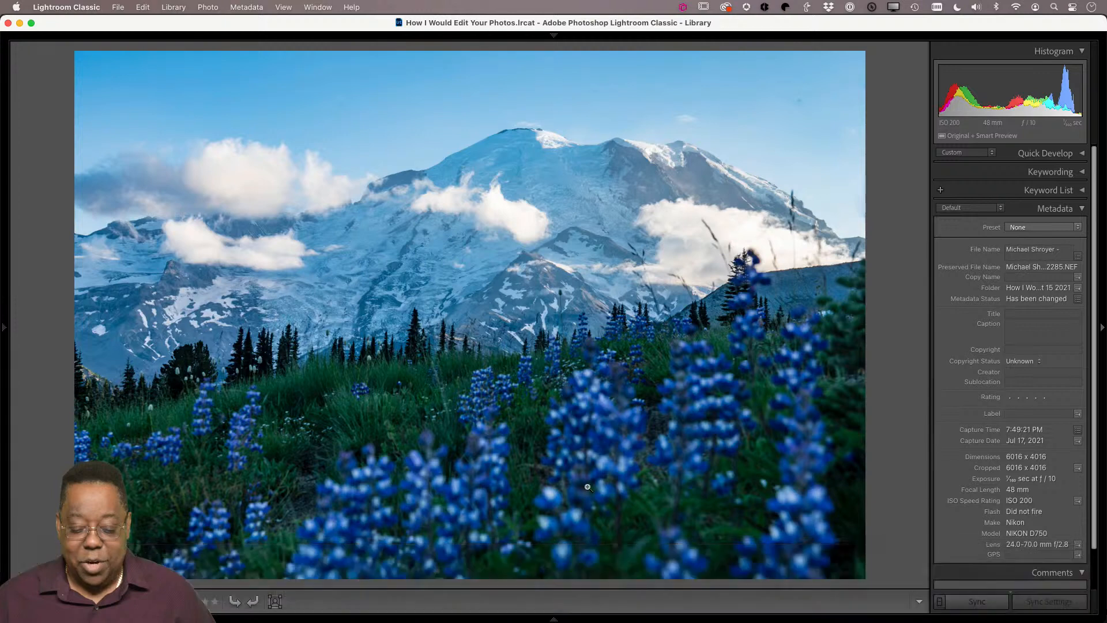
pyautogui.click(554, 620)
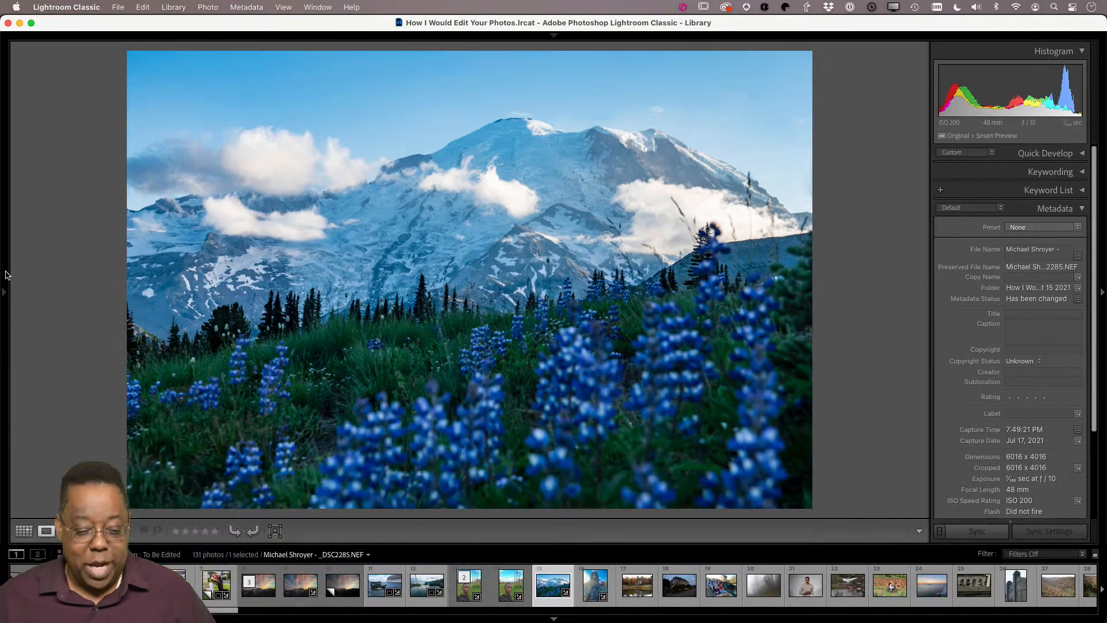
pyautogui.click(4, 292)
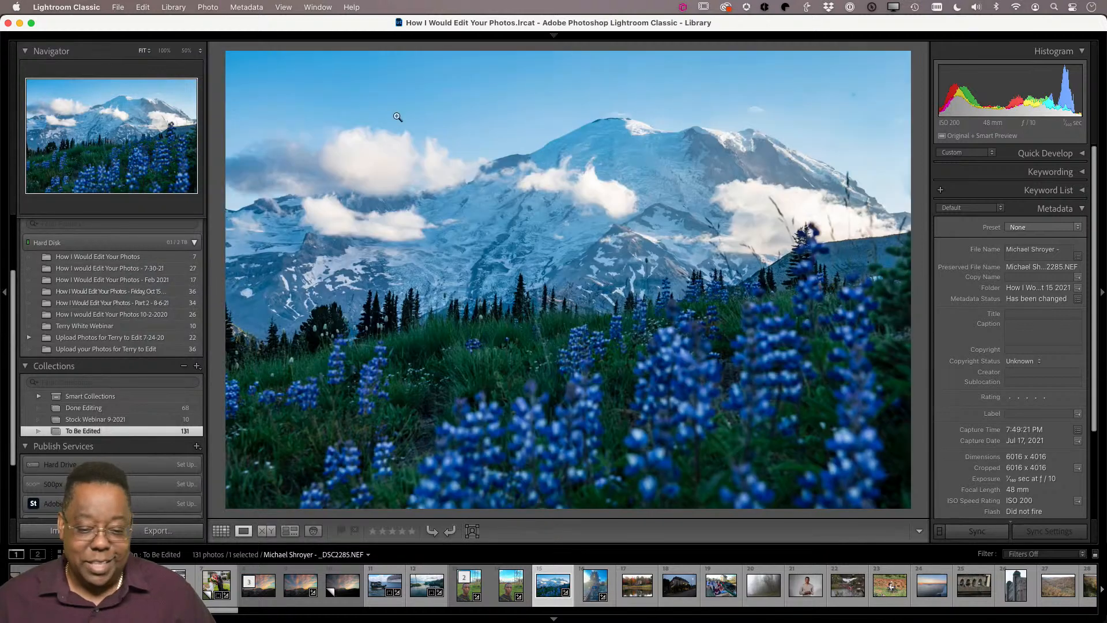
pyautogui.click(554, 36)
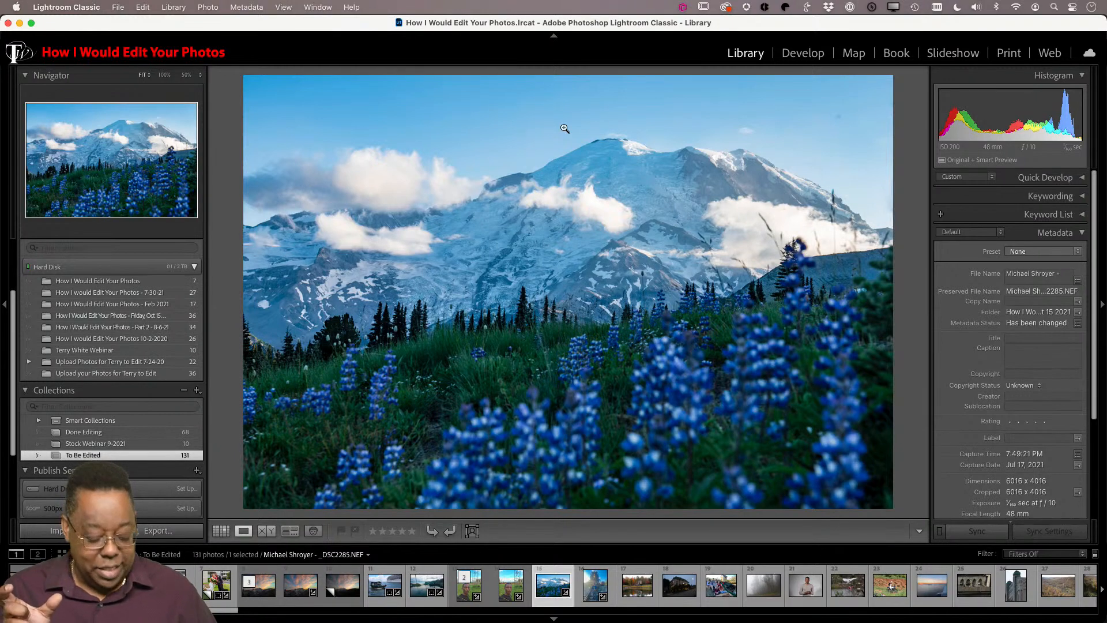
# - Toggle both side panels off and on again twice around the mountain photo
pyautogui.press('Tab')
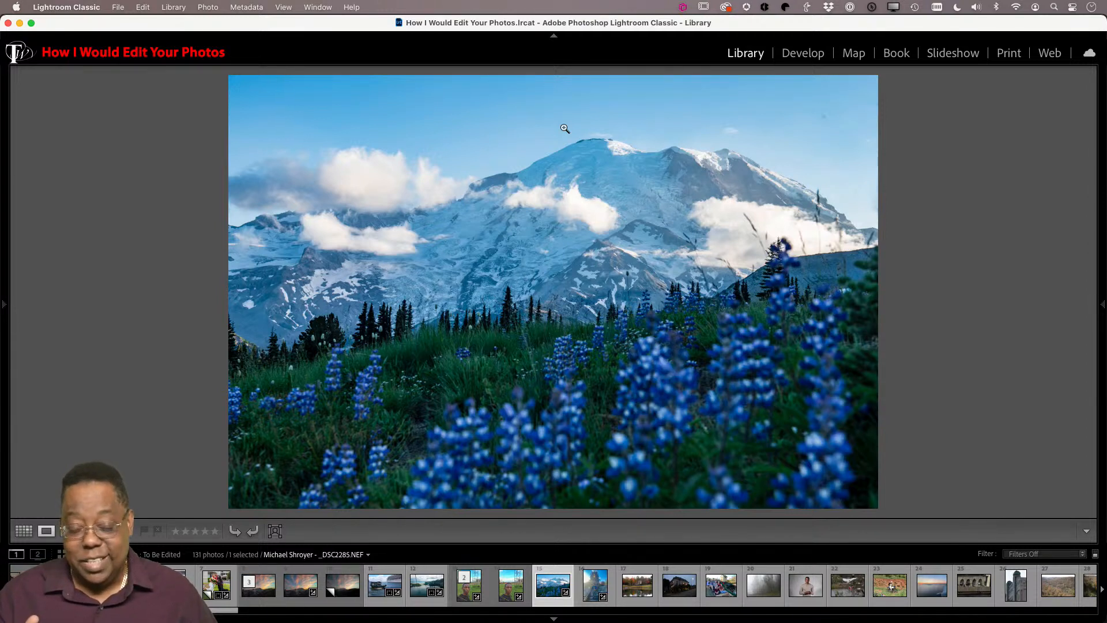
pyautogui.press('Tab')
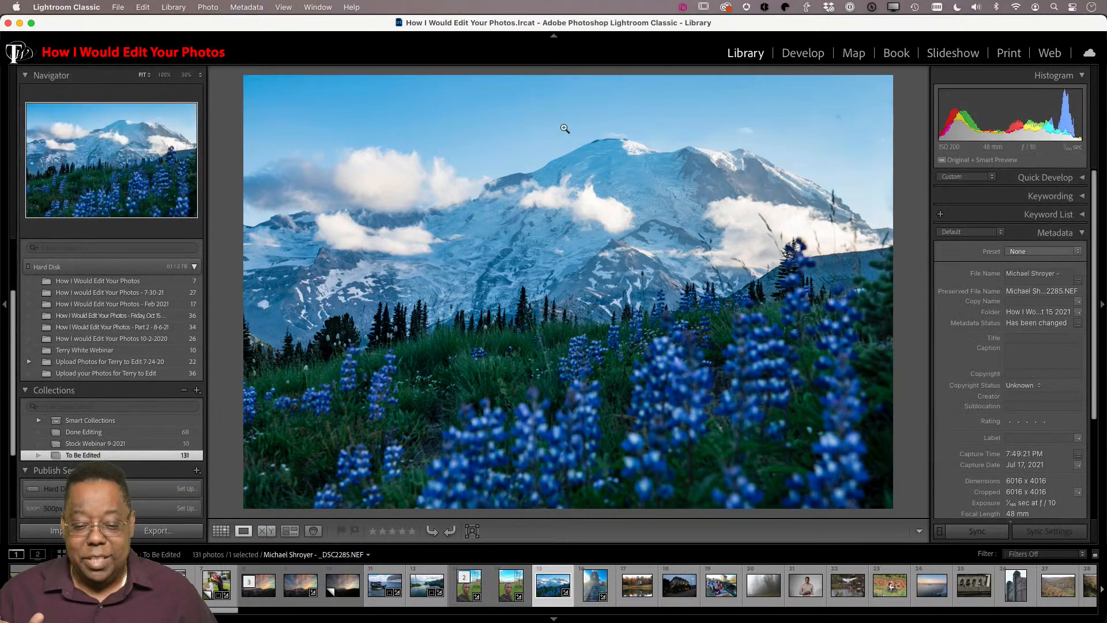
pyautogui.press('Tab')
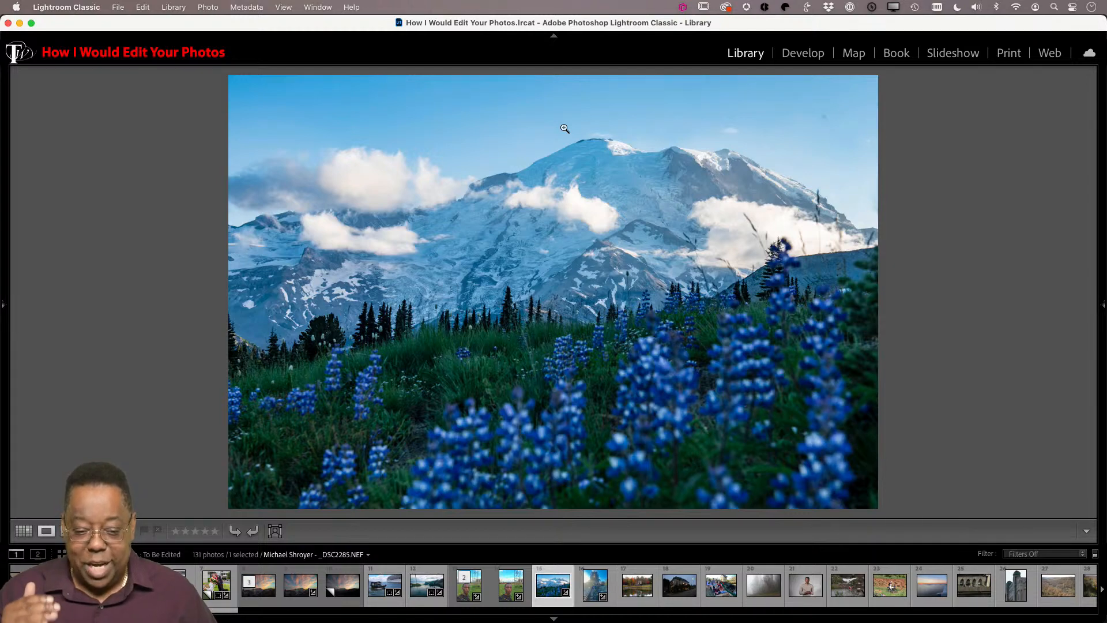
pyautogui.press('Tab')
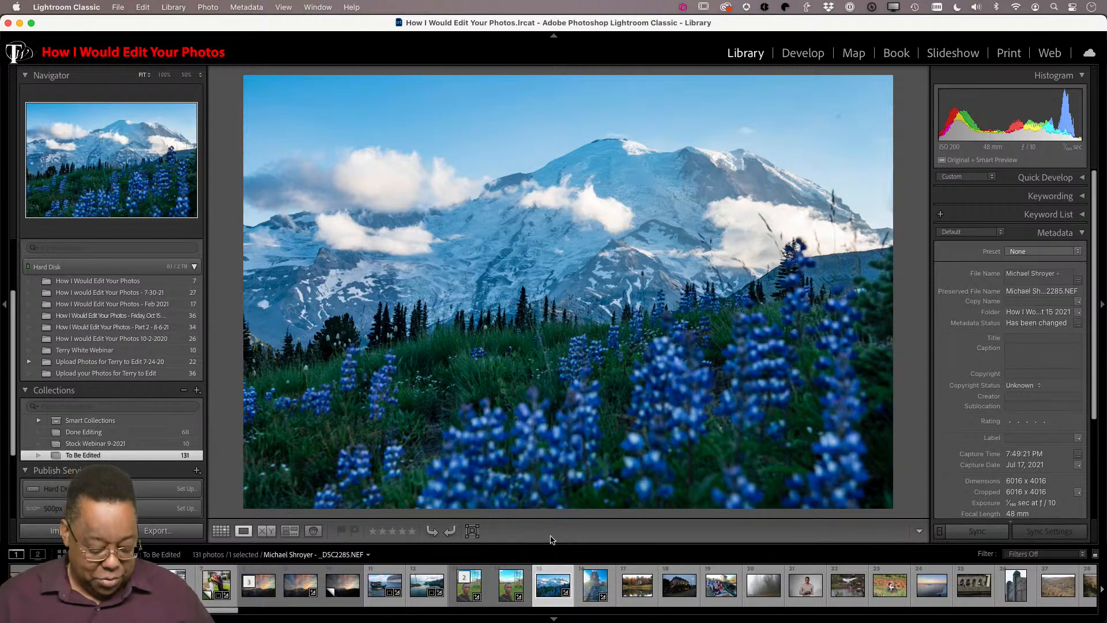
# - Return to Grid view and remove the Painter tool from the toolbar below the thumbnails
pyautogui.press('g')
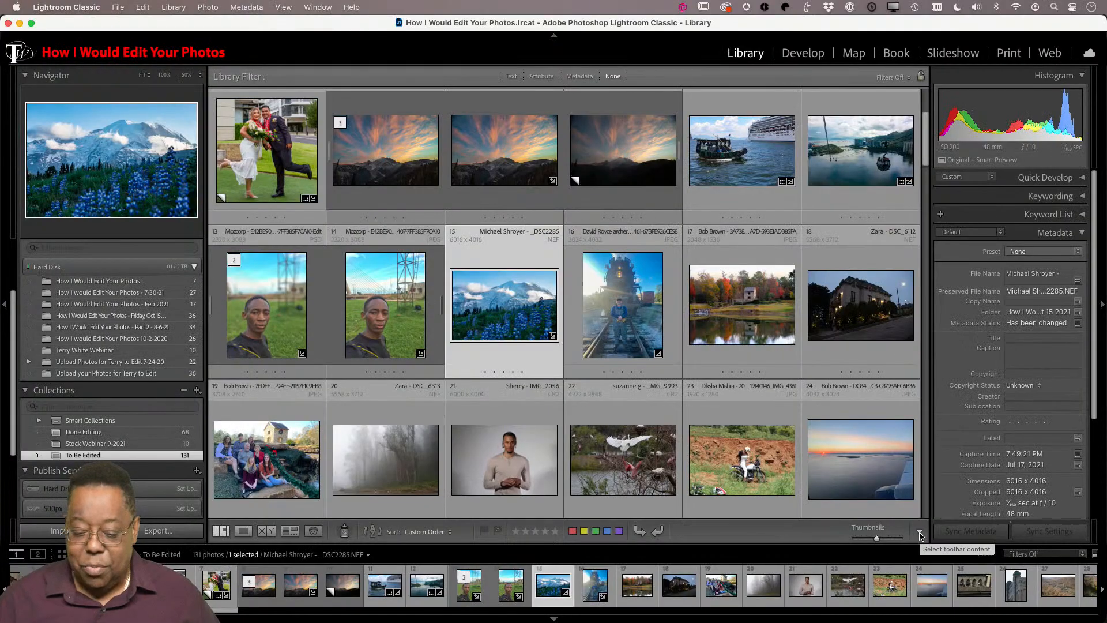
pyautogui.click(918, 529)
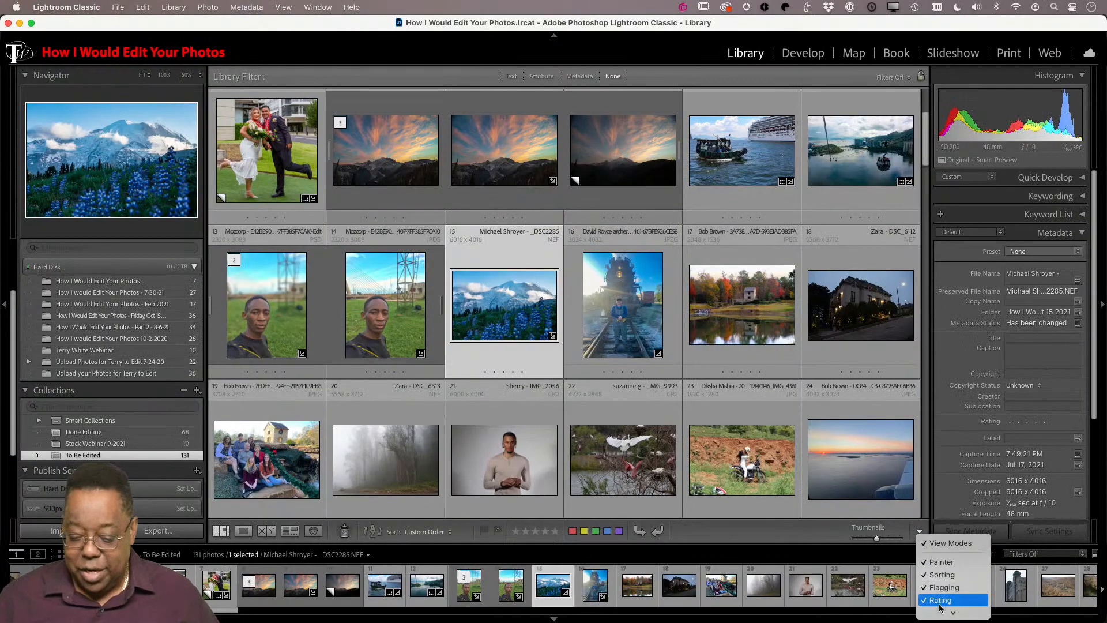
pyautogui.moveTo(938, 616)
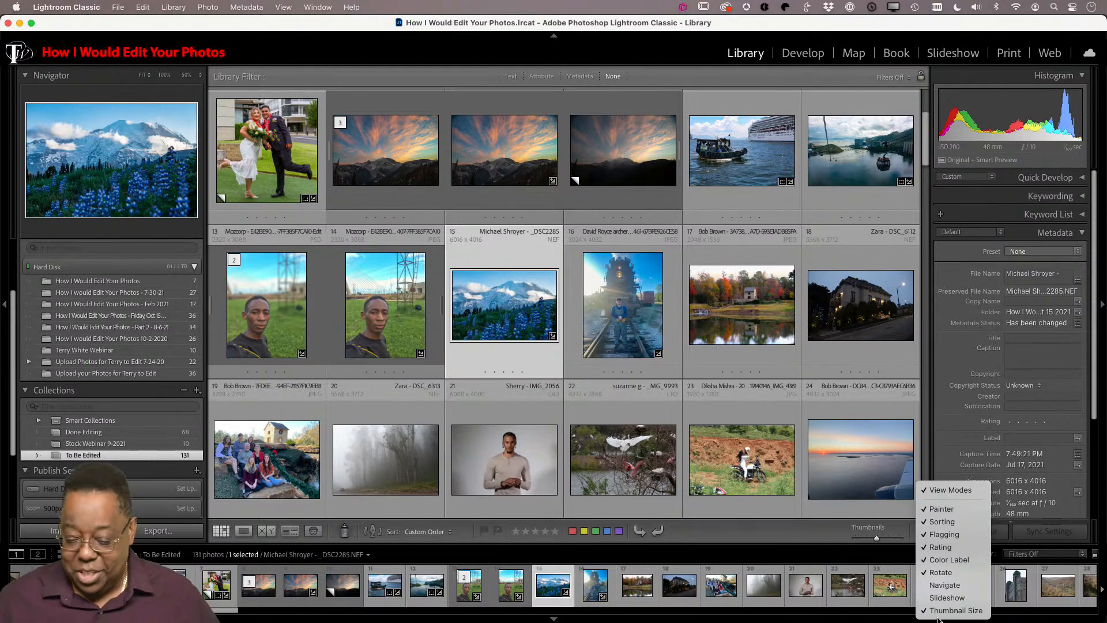
pyautogui.click(953, 510)
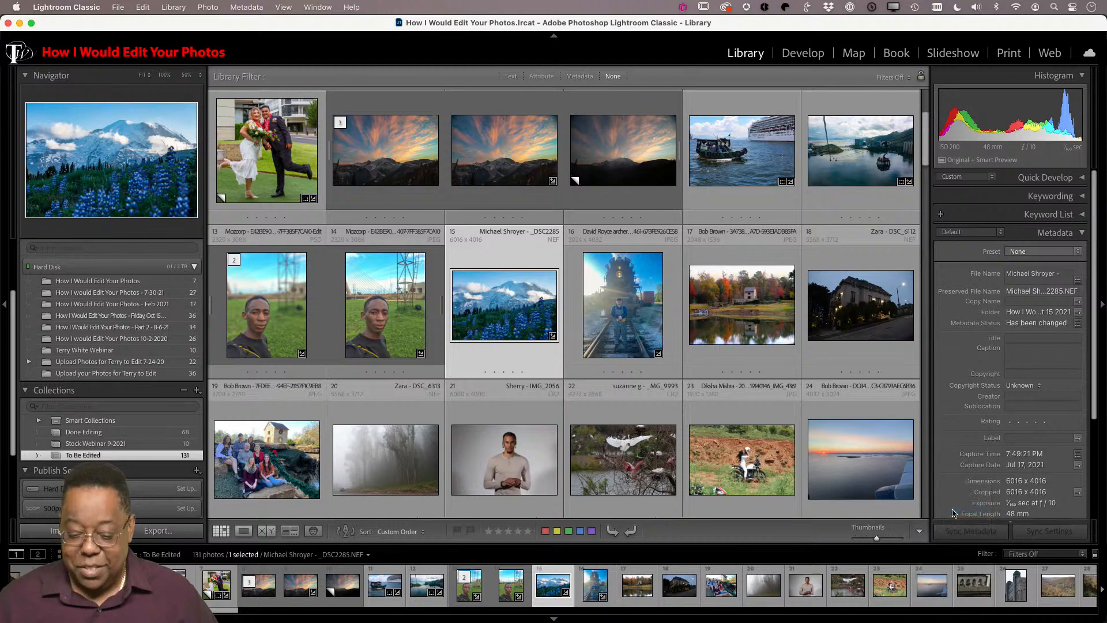
# - Add the Painter and Navigate items to the toolbar below the thumbnails
pyautogui.click(920, 532)
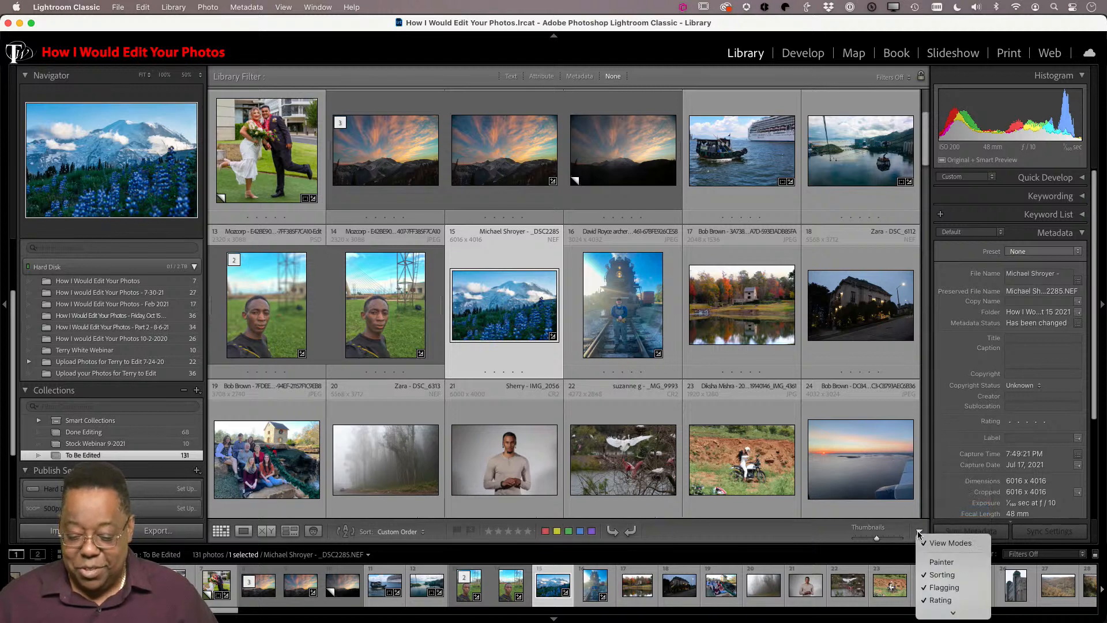
pyautogui.click(935, 562)
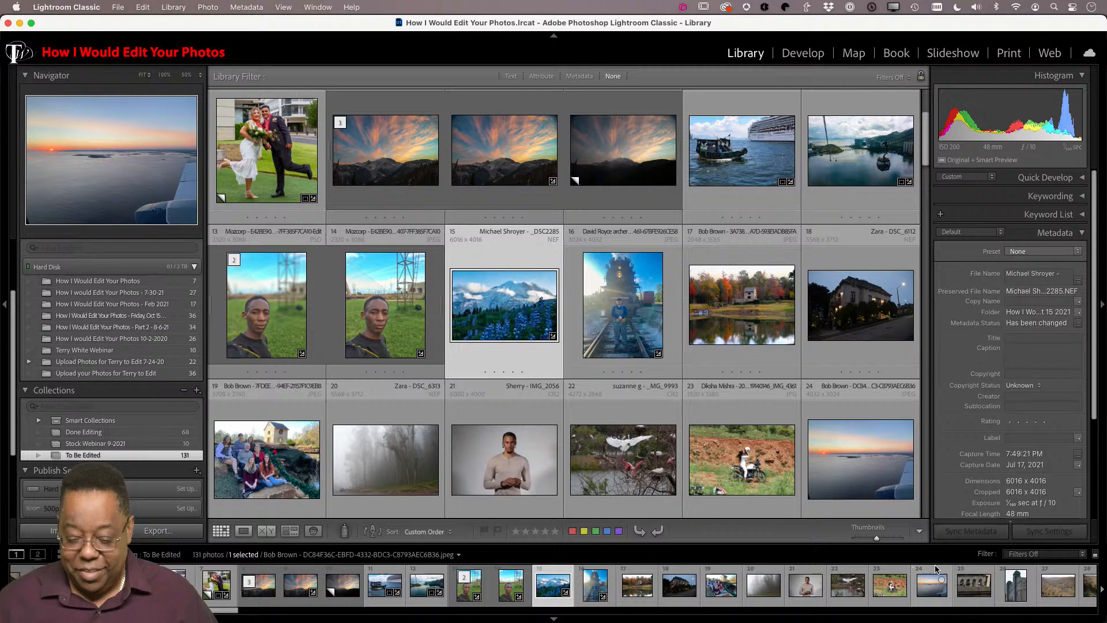
pyautogui.click(920, 533)
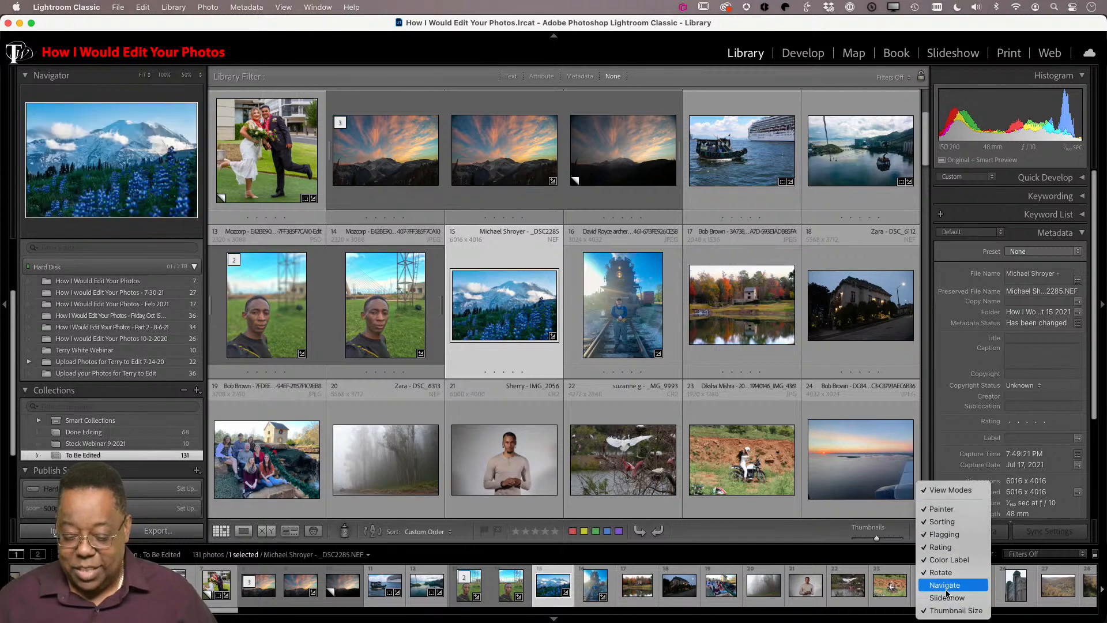
pyautogui.click(952, 586)
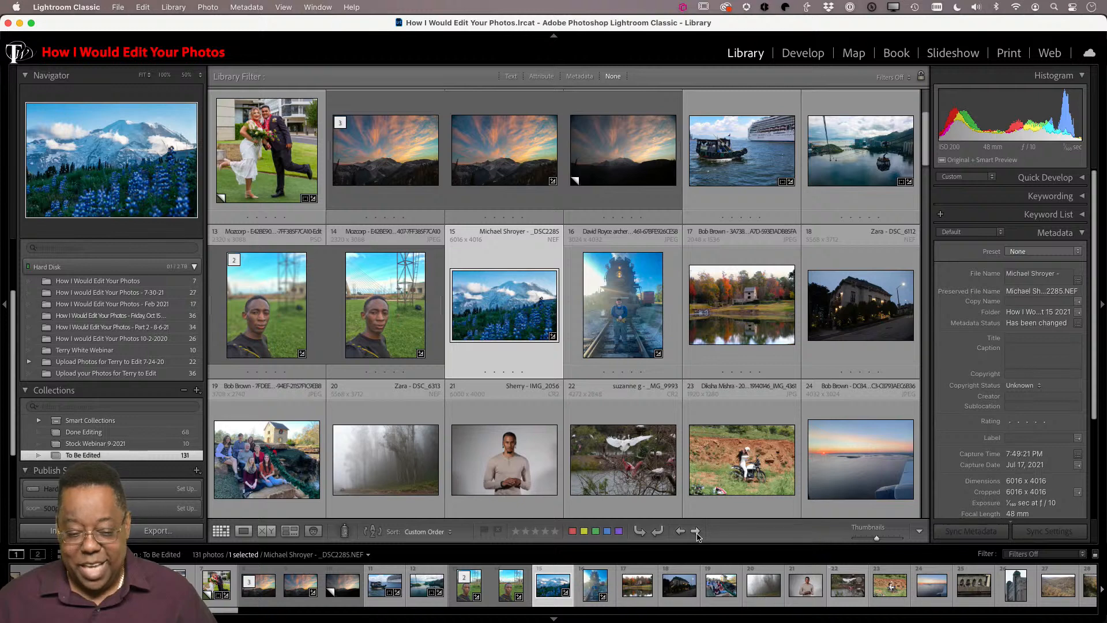
# - Advance the selection three photos from the mountain photo using the toolbar's Navigate controls
pyautogui.click(696, 531)
pyautogui.click(697, 532)
pyautogui.click(696, 532)
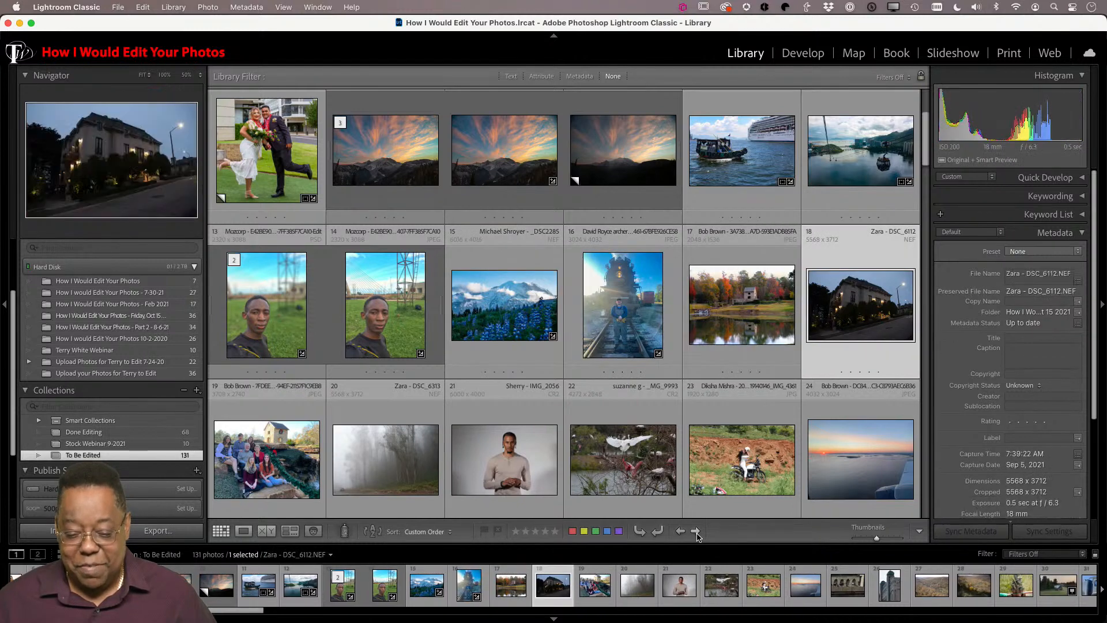
# - Add the Slideshow item to the toolbar and remove it again
pyautogui.click(919, 535)
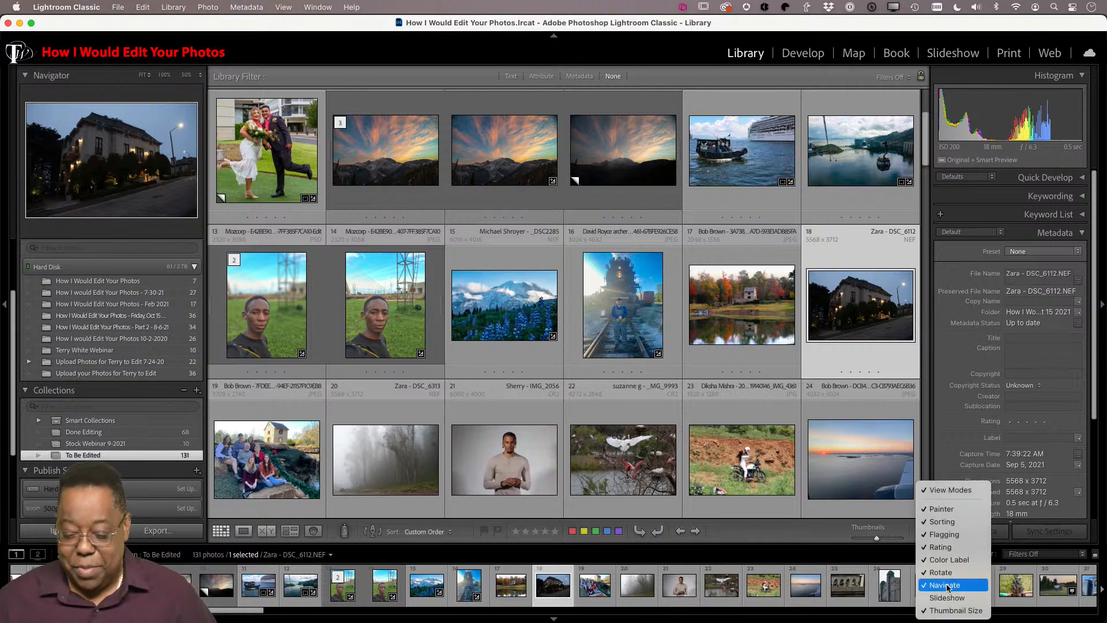
pyautogui.click(947, 597)
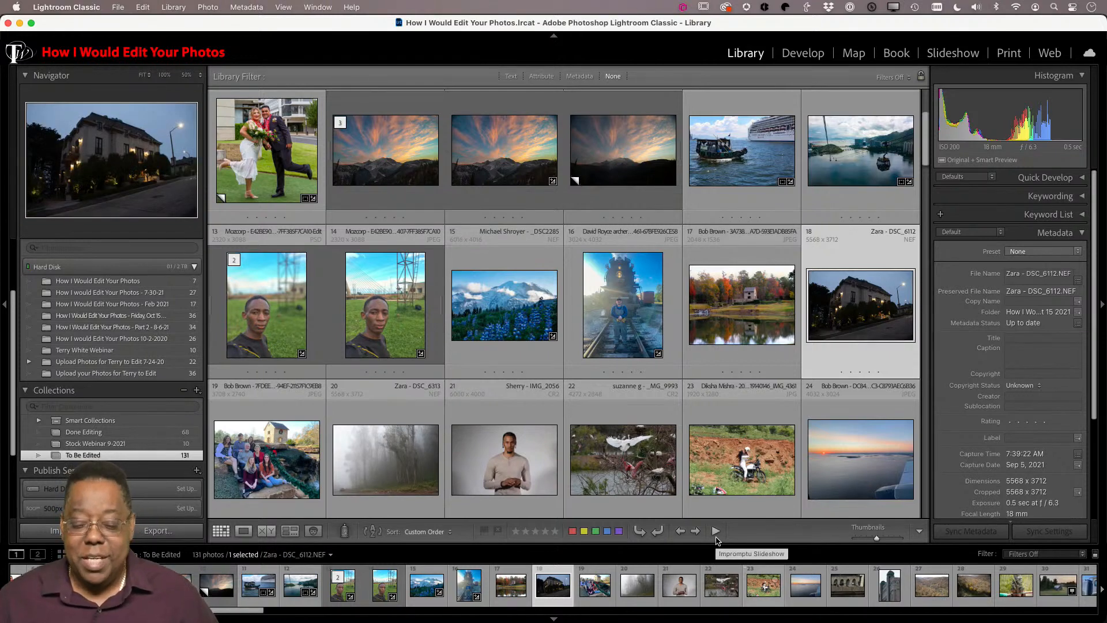
pyautogui.click(920, 532)
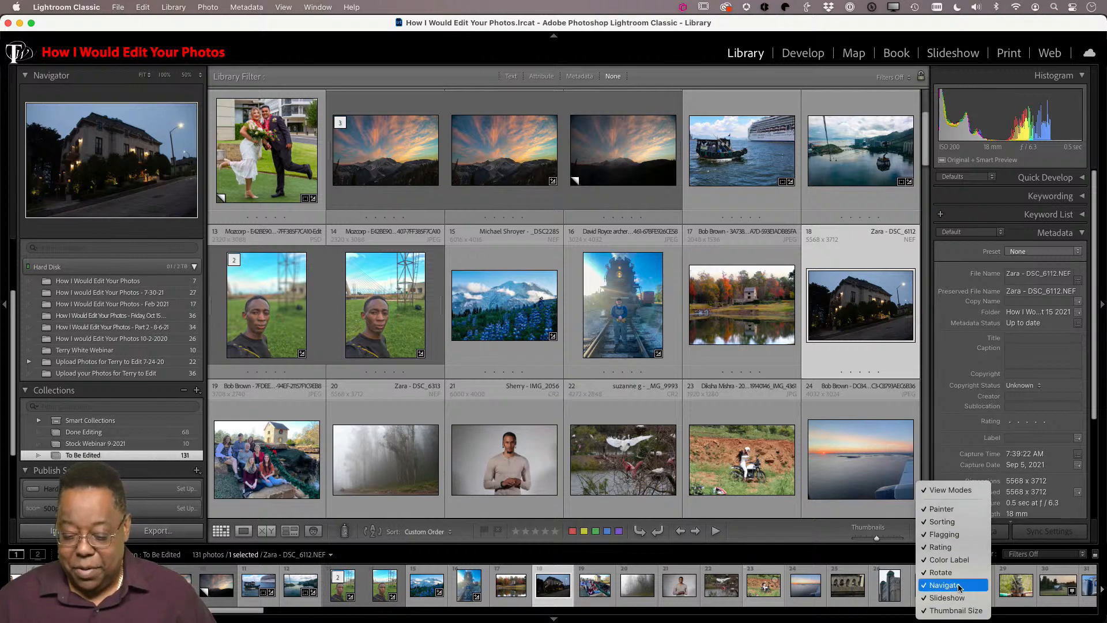
pyautogui.click(953, 599)
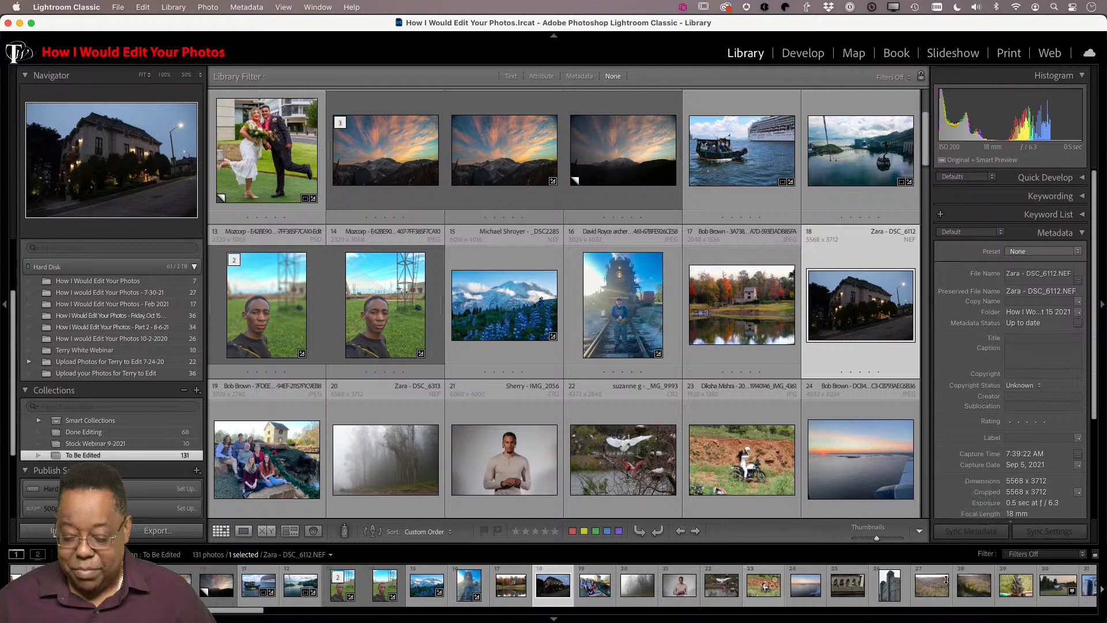
# - Remove the Navigate and Rotate items from the toolbar below the thumbnails
pyautogui.click(921, 536)
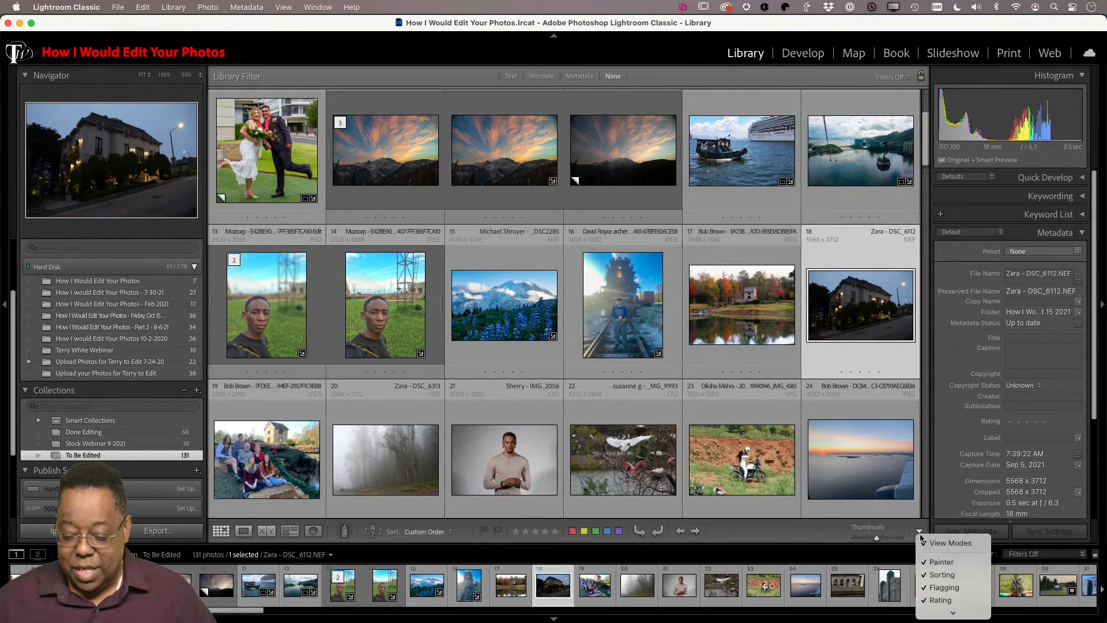
pyautogui.moveTo(953, 613)
pyautogui.click(958, 586)
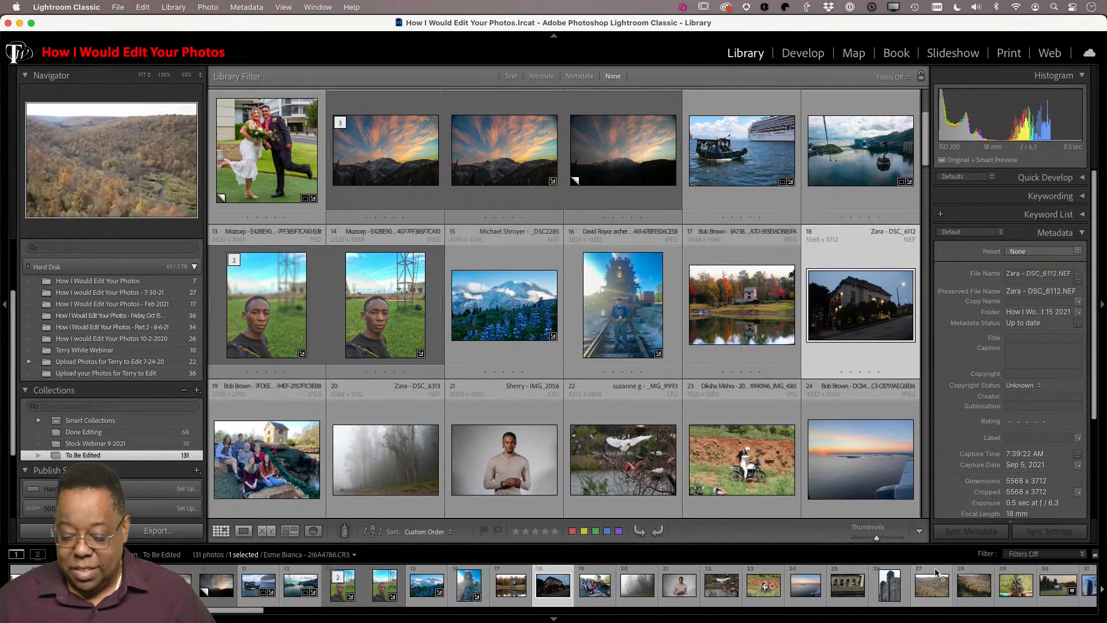
pyautogui.click(920, 535)
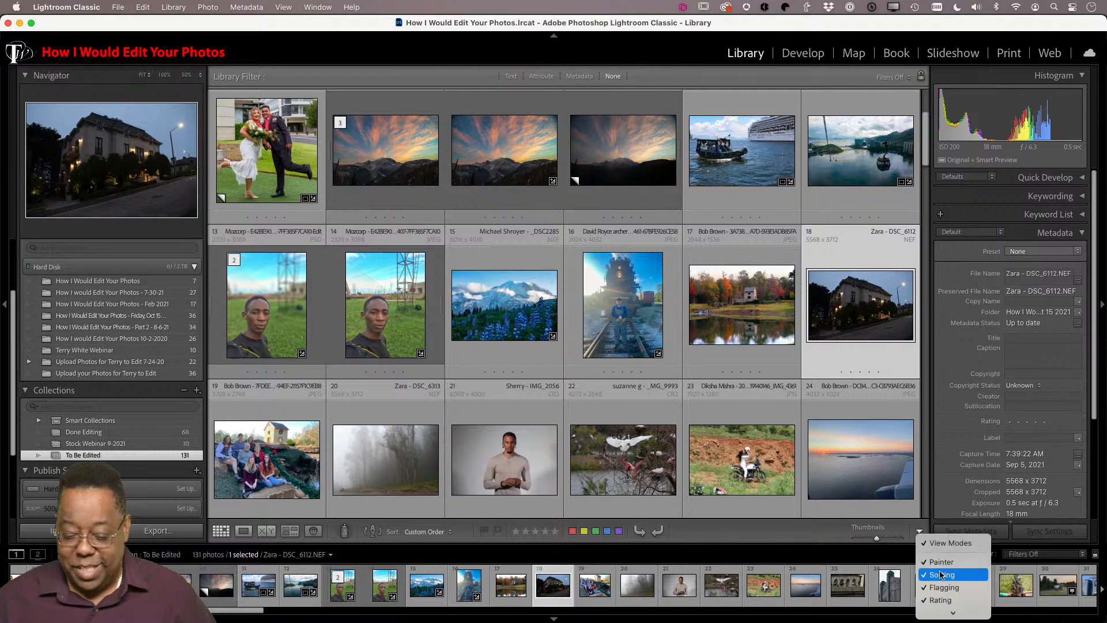
pyautogui.moveTo(953, 613)
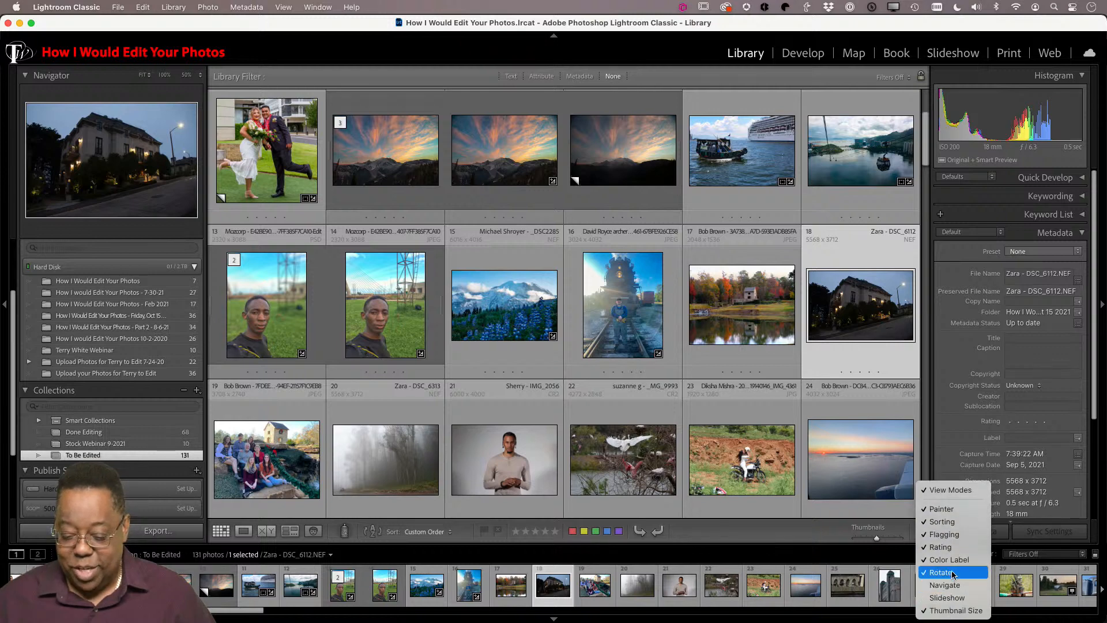
pyautogui.press('Escape')
pyautogui.click(920, 533)
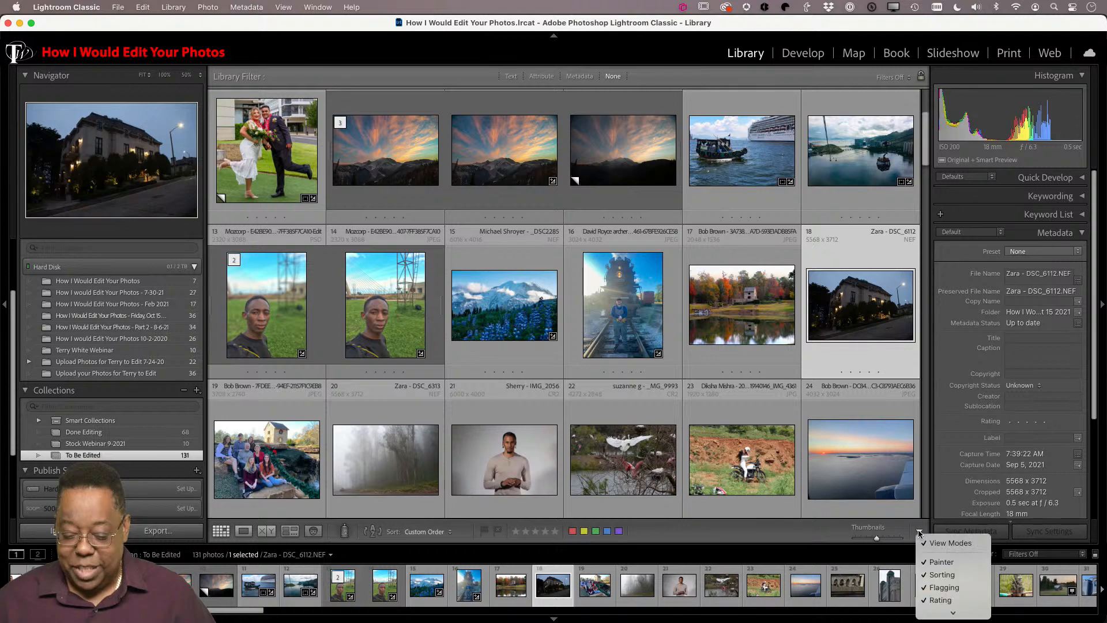
pyautogui.moveTo(954, 613)
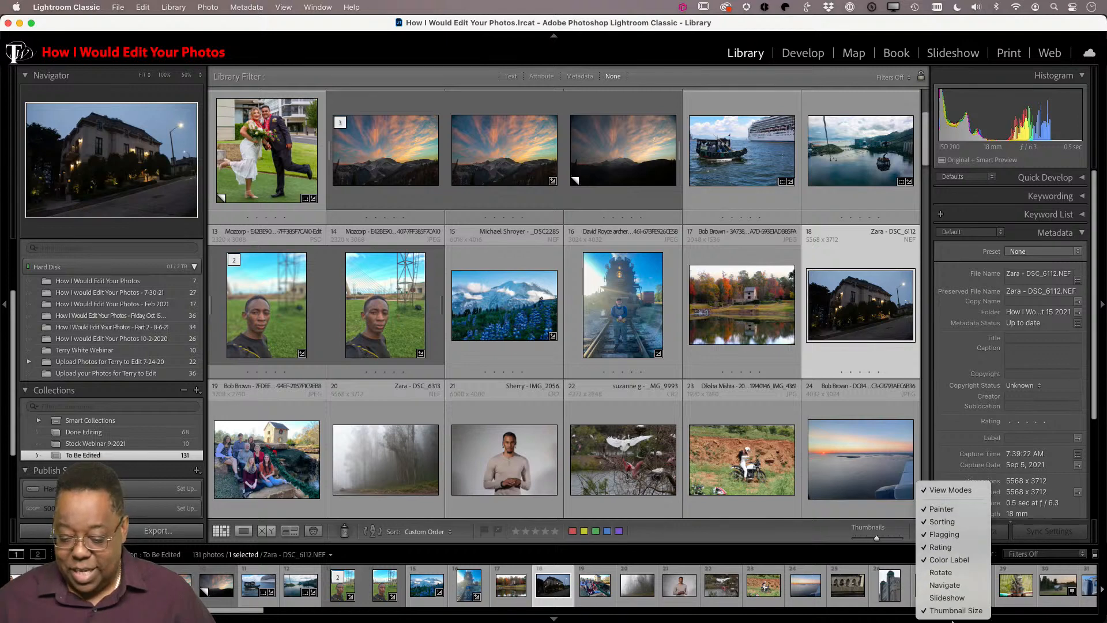
pyautogui.click(797, 542)
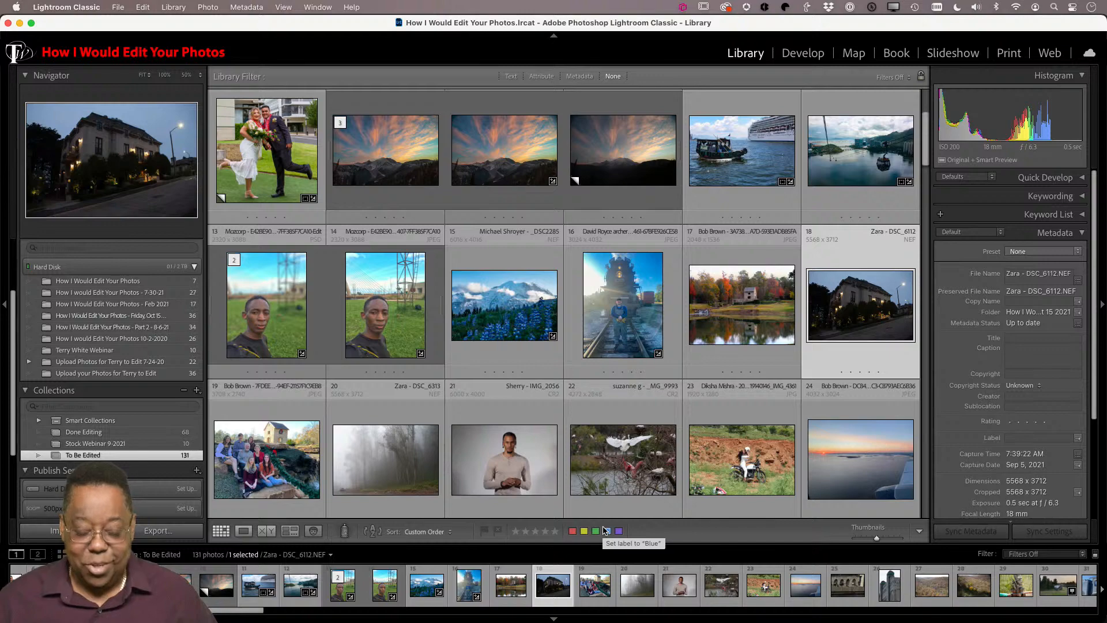
# - Pick up the Painter tool and set it to paint Rotation with Flip Horizontal
pyautogui.scroll(-6, 583, 450)
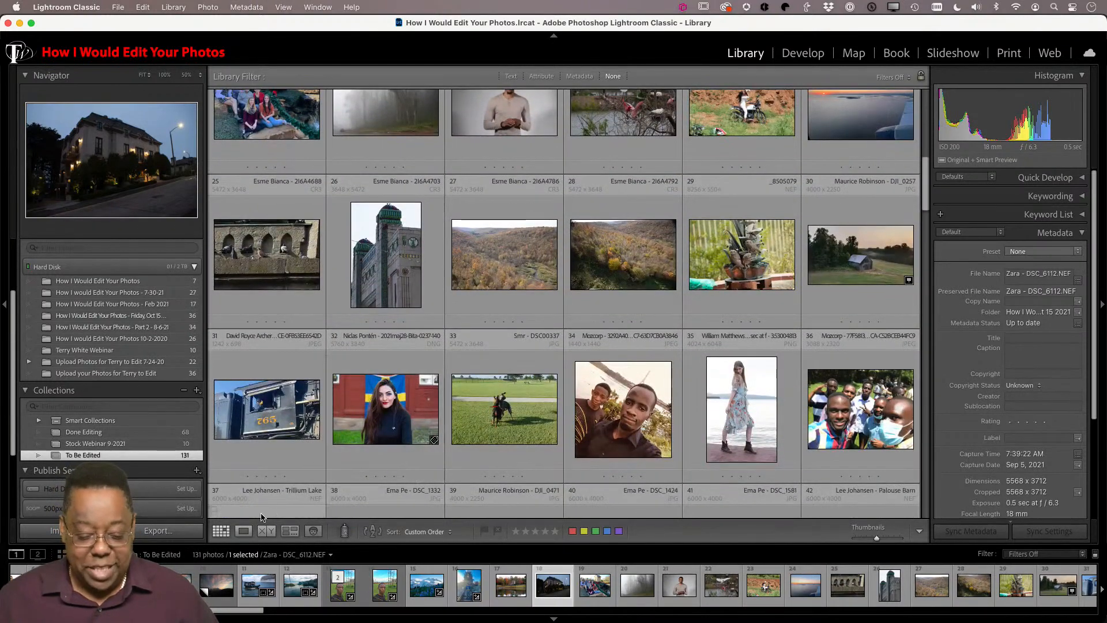
pyautogui.click(343, 533)
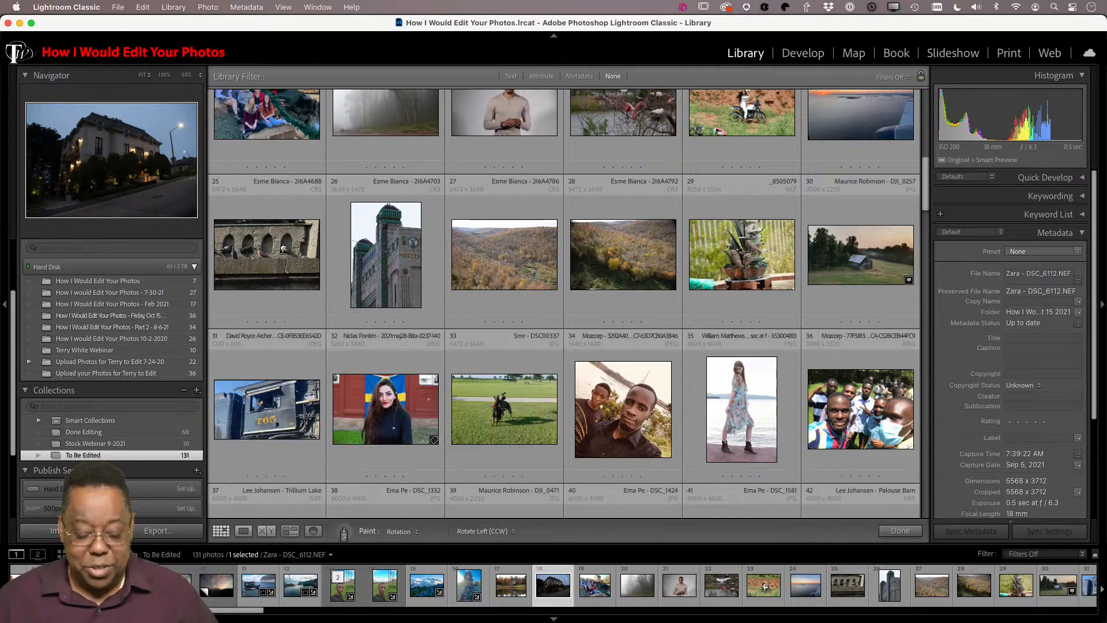
pyautogui.click(398, 531)
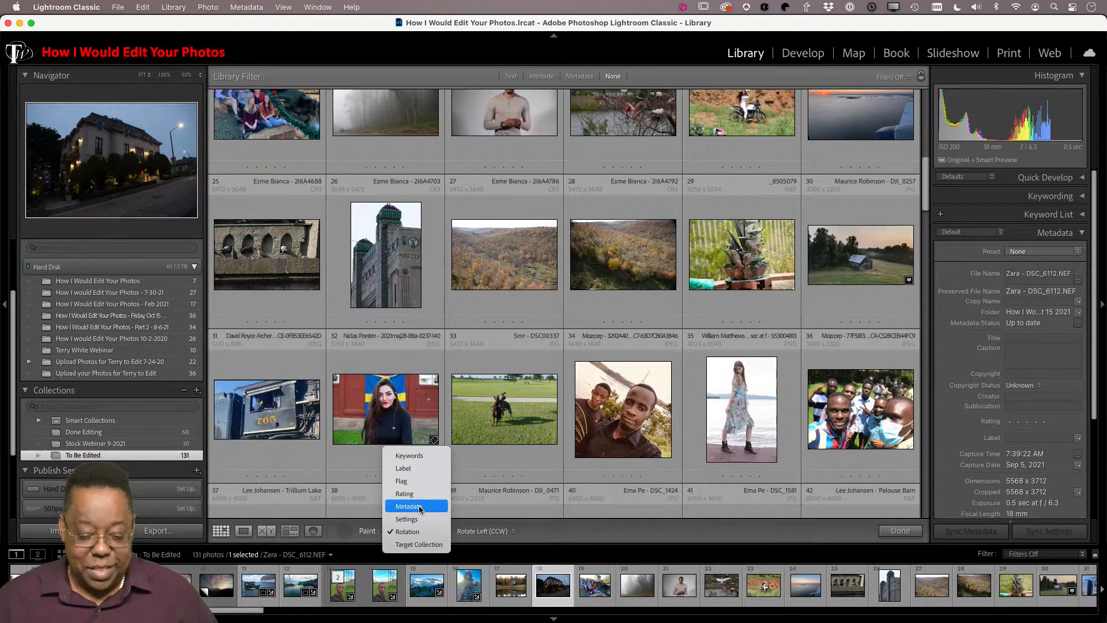
pyautogui.click(422, 534)
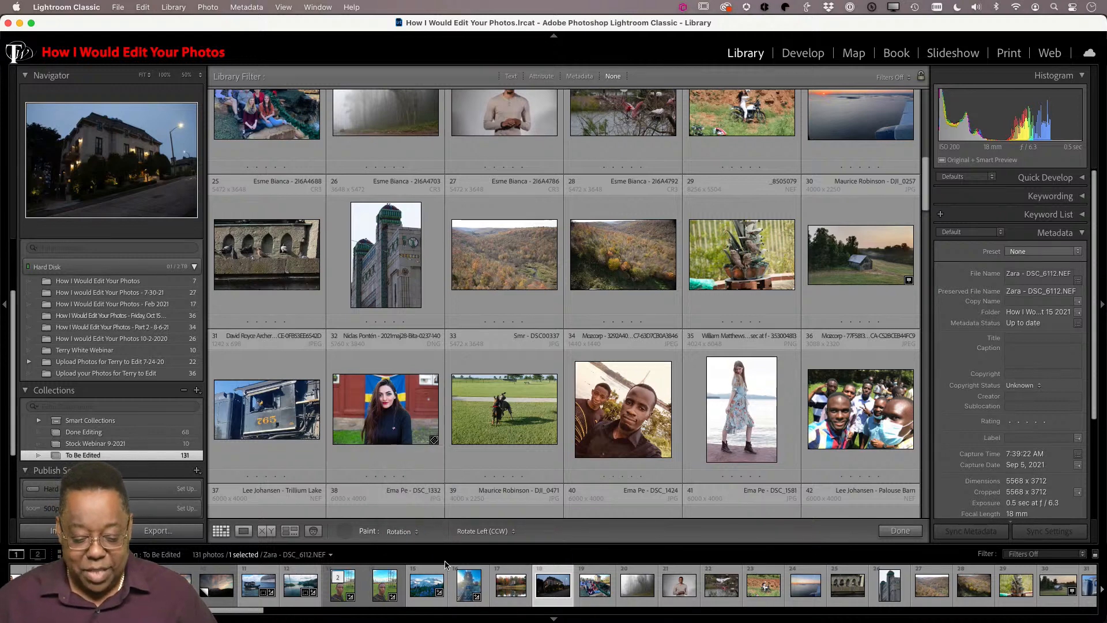
pyautogui.click(482, 531)
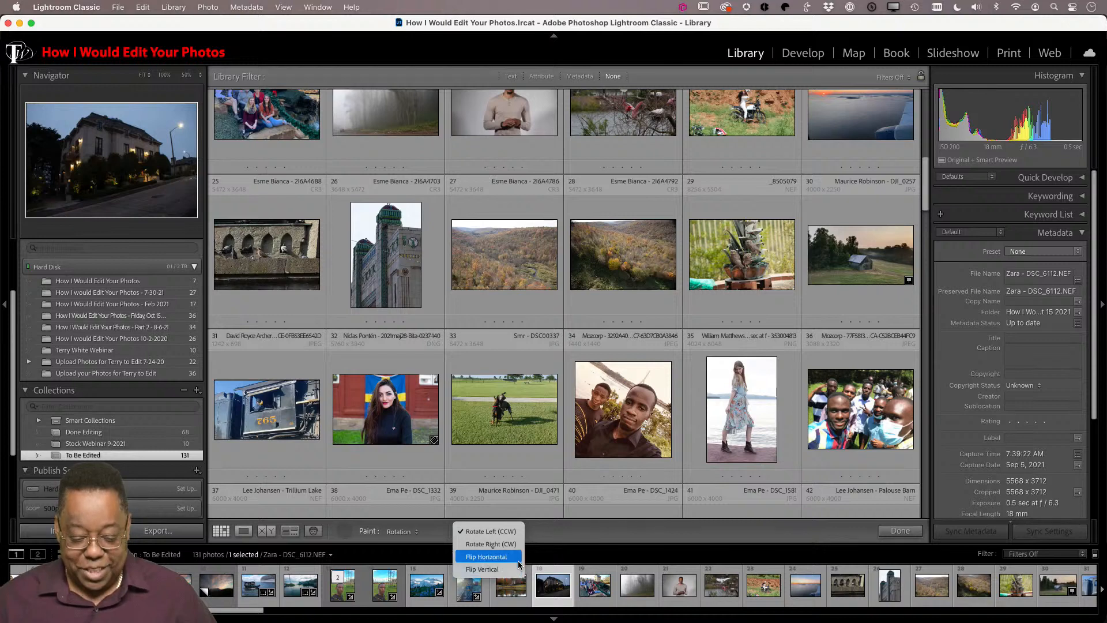
pyautogui.click(486, 556)
# - Paint the horizontal flip onto photos 1 to 7, 11 and 12, and across the row of photos 13 to 18
pyautogui.scroll(5, 561, 410)
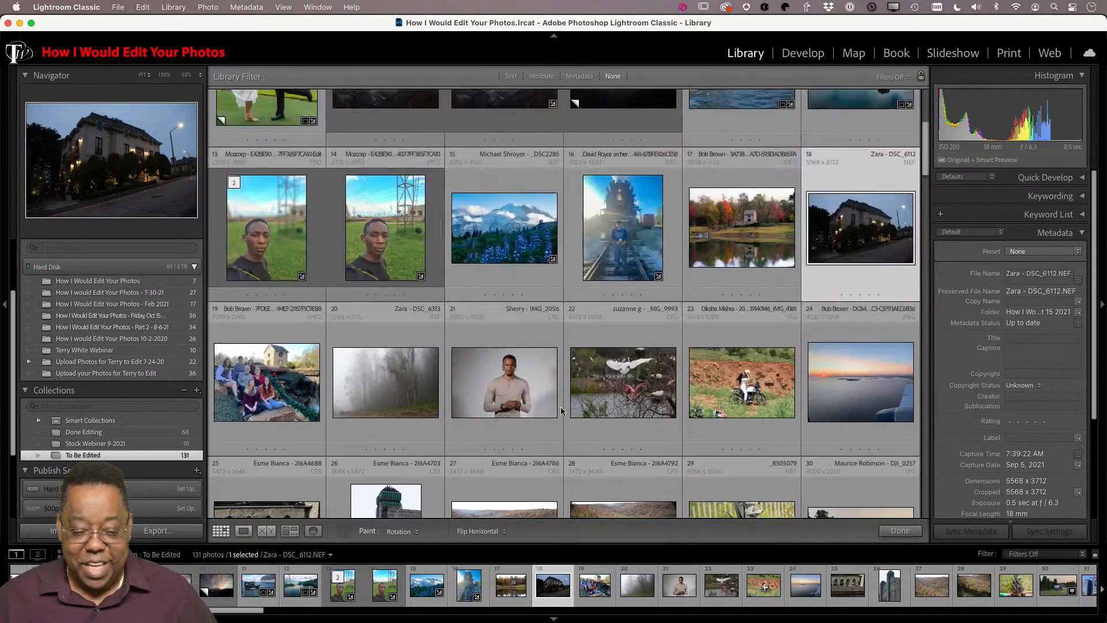
pyautogui.scroll(5, 580, 401)
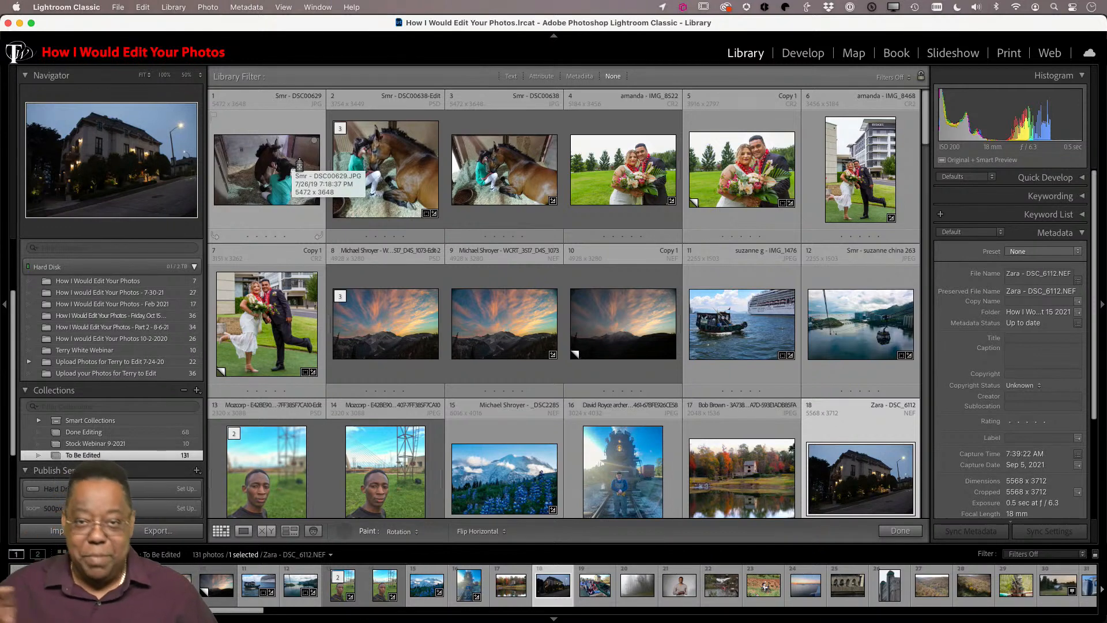
pyautogui.scroll(-1, 299, 165)
pyautogui.scroll(1, 291, 173)
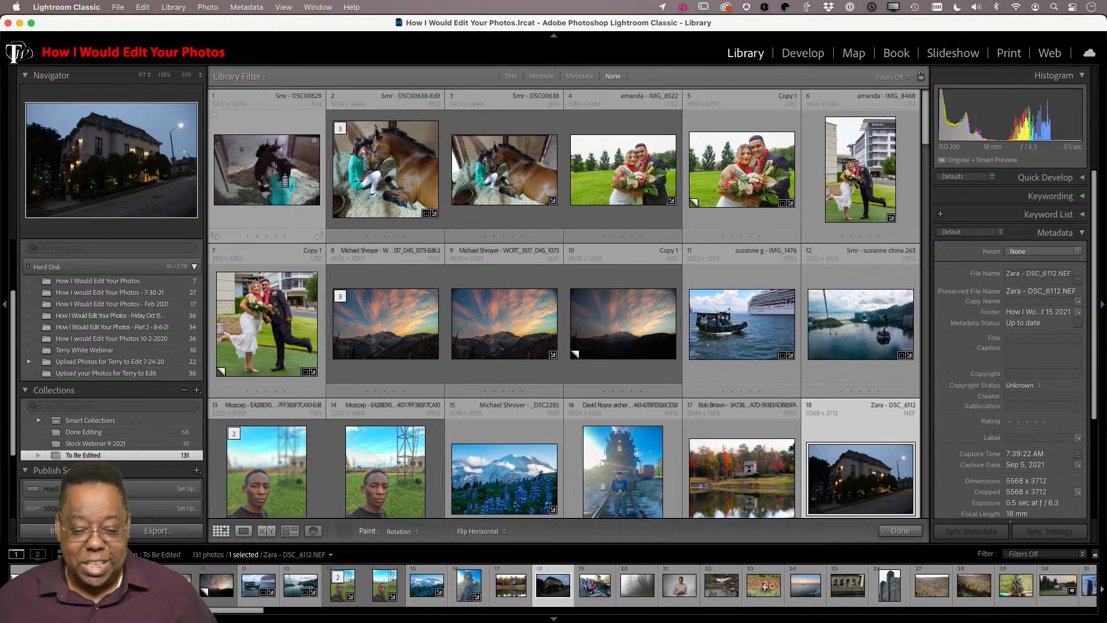
pyautogui.moveTo(282, 175)
pyautogui.mouseDown()
pyautogui.moveTo(503, 182)
pyautogui.moveTo(865, 171)
pyautogui.mouseUp()
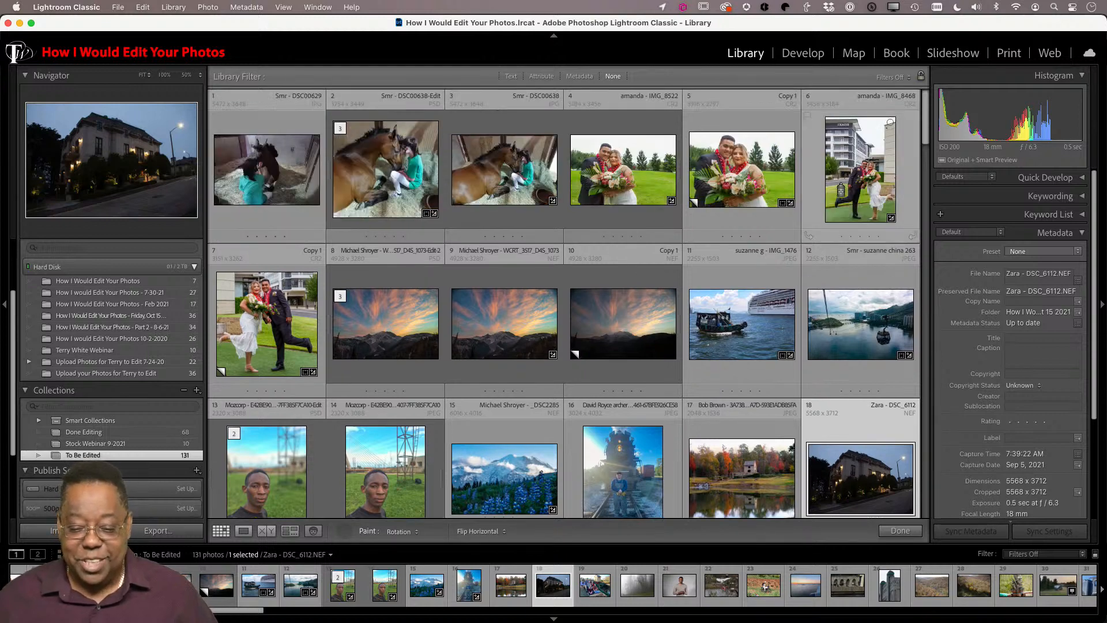
pyautogui.click(255, 329)
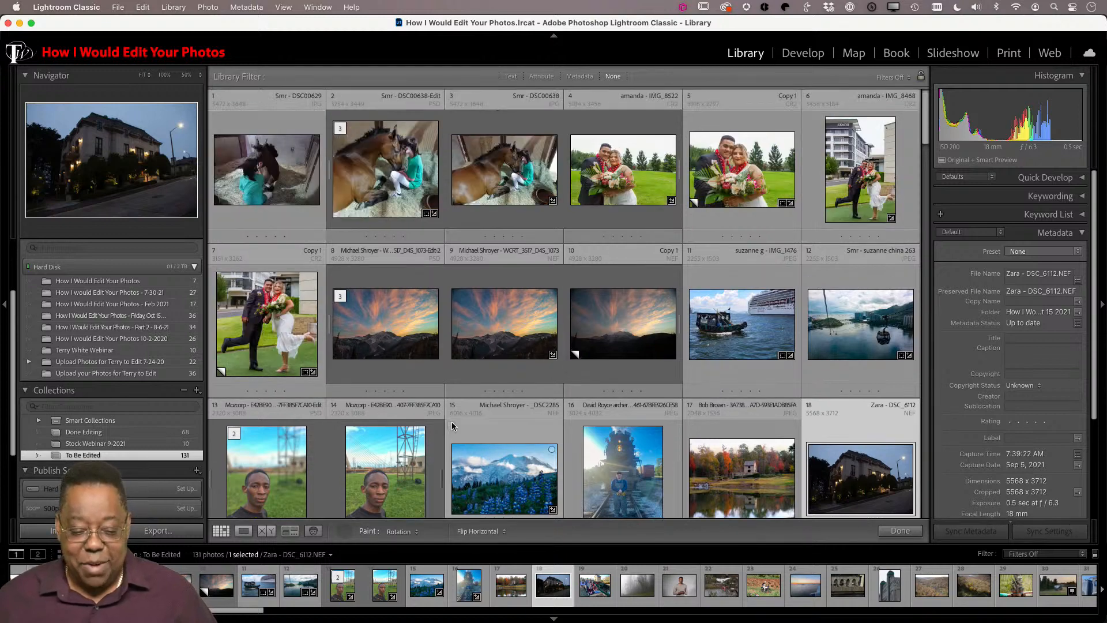
pyautogui.click(718, 346)
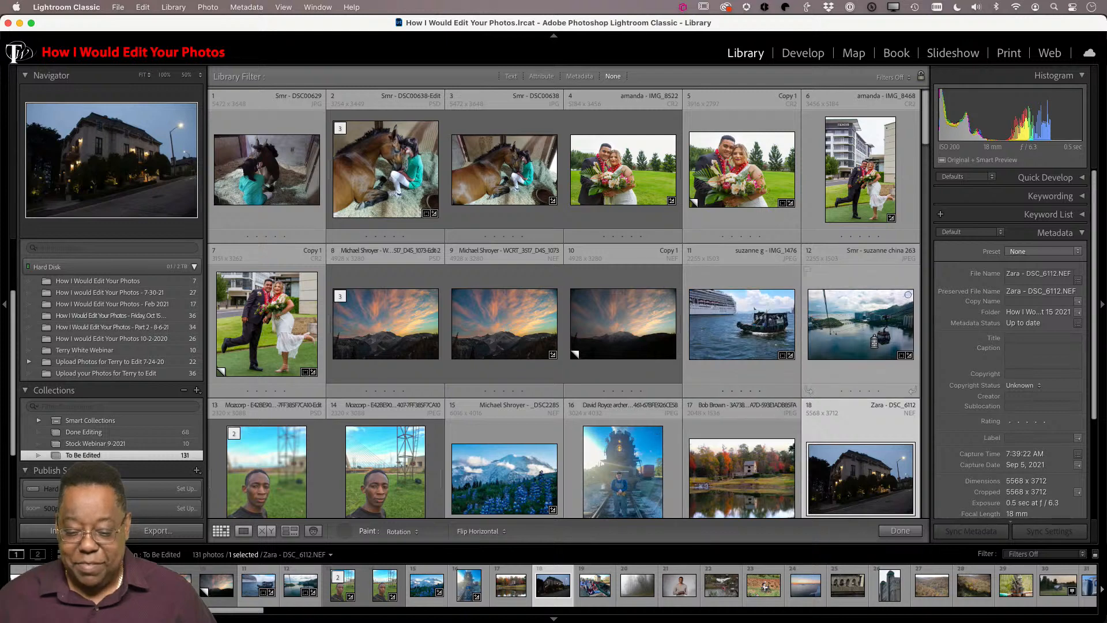
pyautogui.click(874, 341)
pyautogui.scroll(-3, 754, 361)
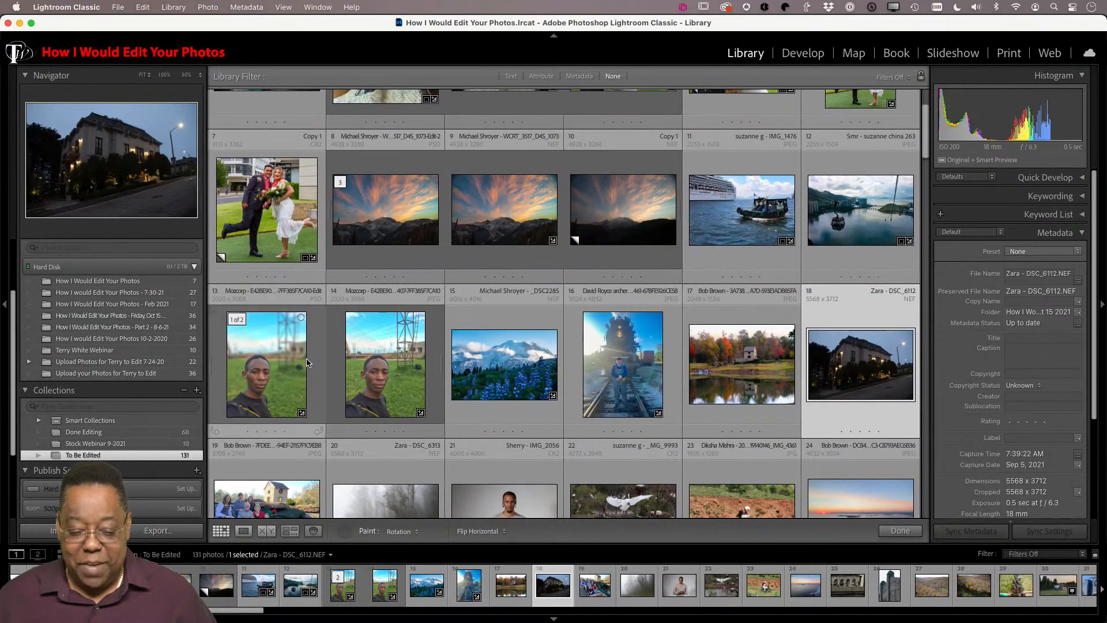
pyautogui.moveTo(307, 368)
pyautogui.mouseDown()
pyautogui.moveTo(802, 364)
pyautogui.moveTo(876, 375)
pyautogui.mouseUp()
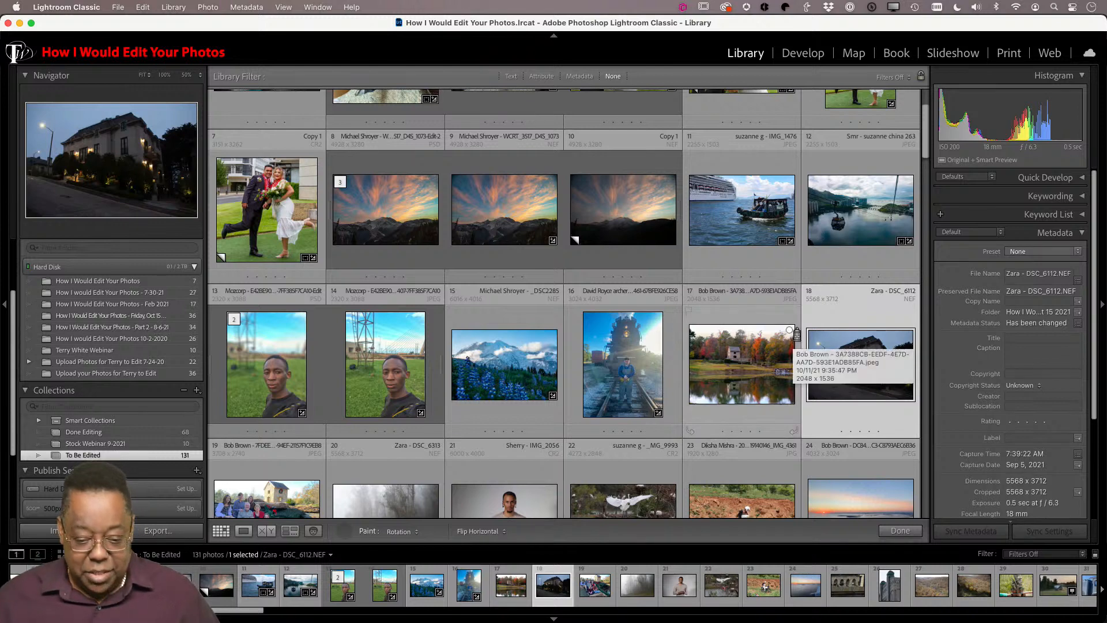
# - Undo all the painted photo flips
pyautogui.press('super+z')
pyautogui.press('super+z')
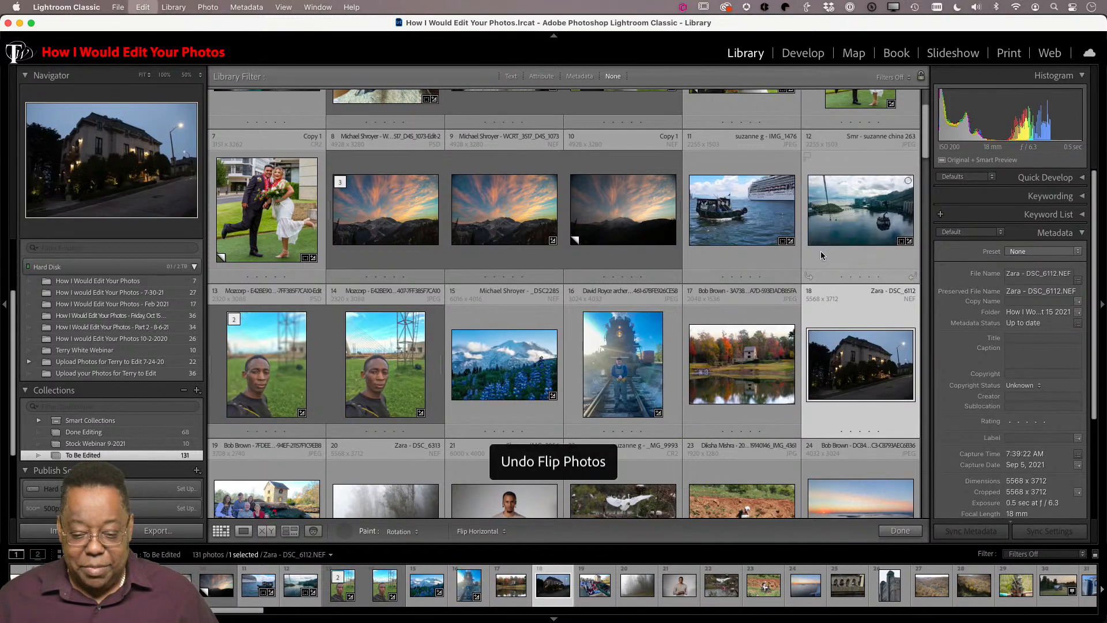
pyautogui.scroll(3, 808, 257)
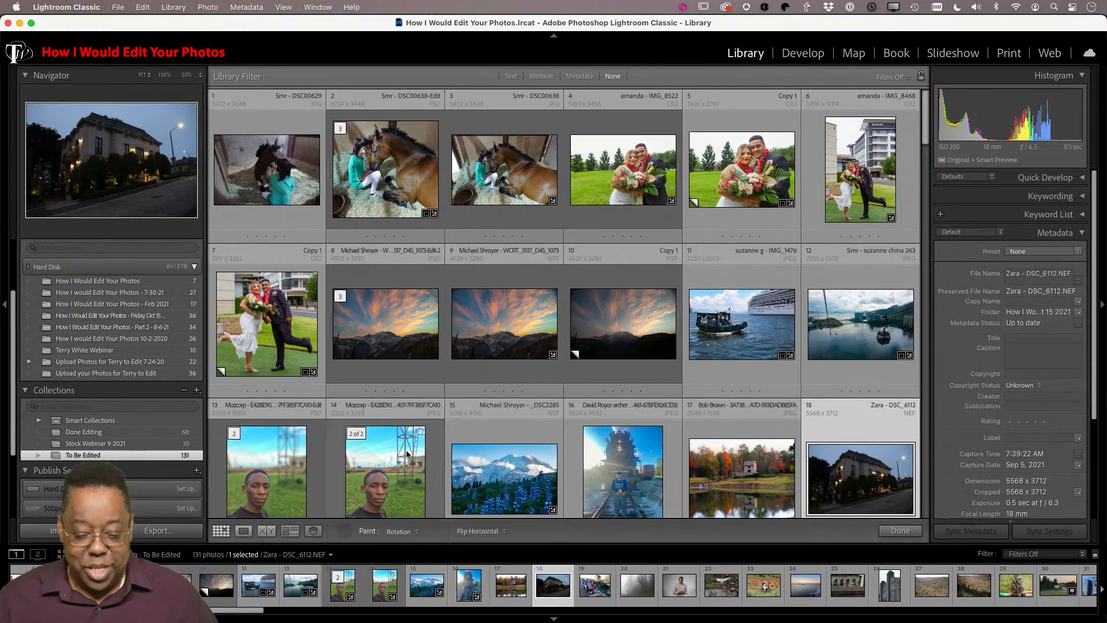
# - Put the Painter tool away to restore the regular toolbar
pyautogui.click(345, 531)
pyautogui.click(346, 530)
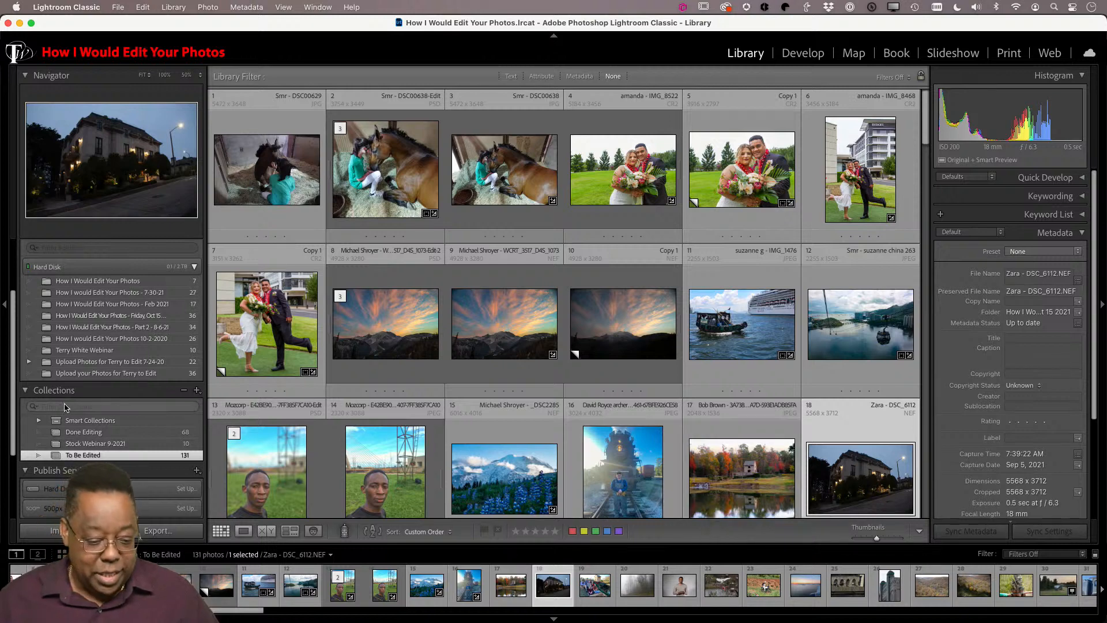
# - Open the folder "How I Would Edit Your Photos - Friday, Oct 15 2021" and turn it into a collection
pyautogui.scroll(-1, 74, 413)
pyautogui.scroll(-1, 74, 413)
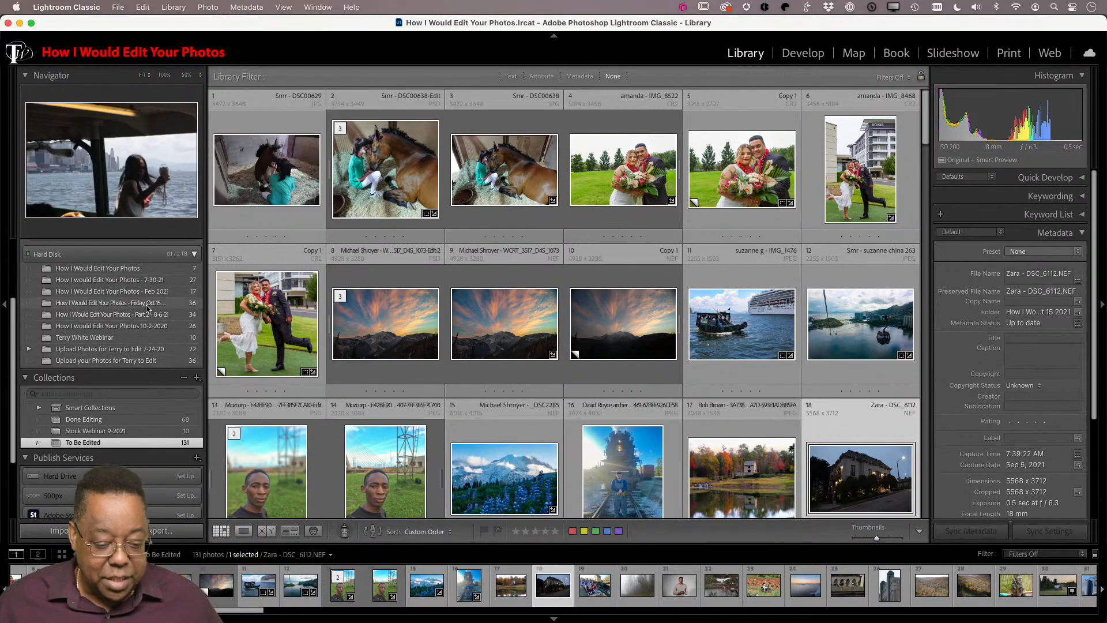
pyautogui.click(169, 305)
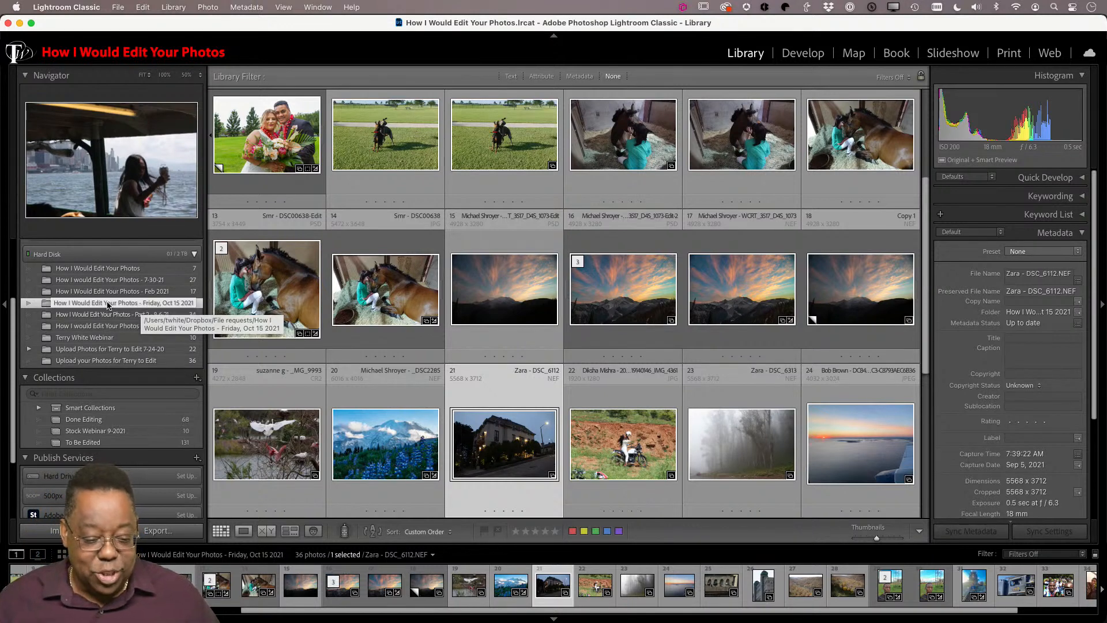
pyautogui.moveTo(110, 305); pyautogui.dragTo(155, 421)
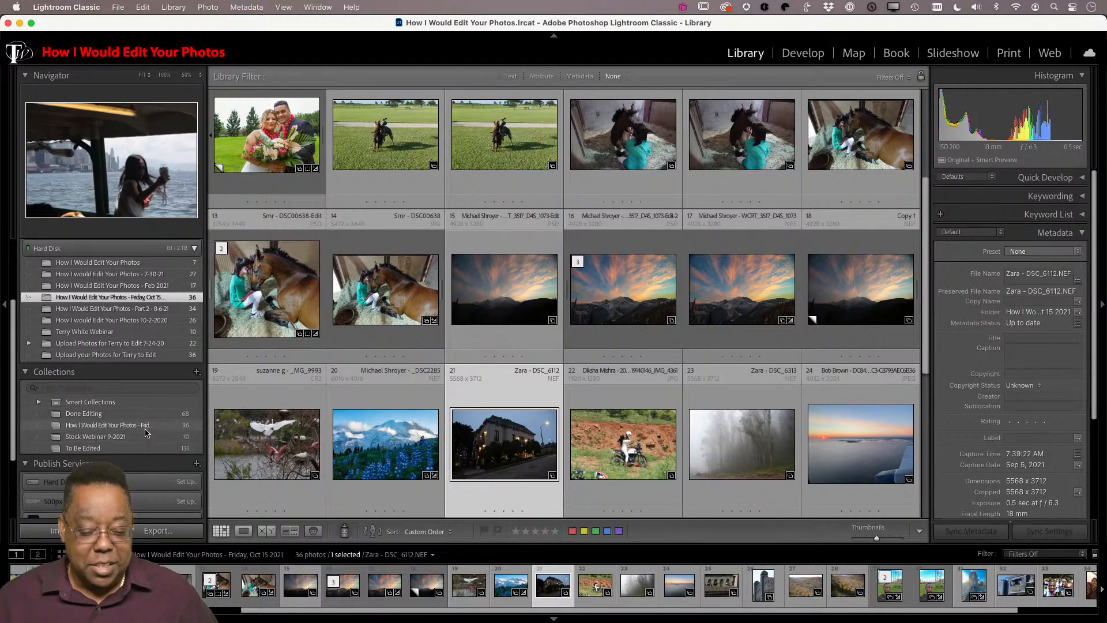
# - Open the new "How I Would Edit Your Photos - Friday, Oct 15 2021" collection and remove photo 9, the second horse-in-field shot, from it
pyautogui.click(145, 430)
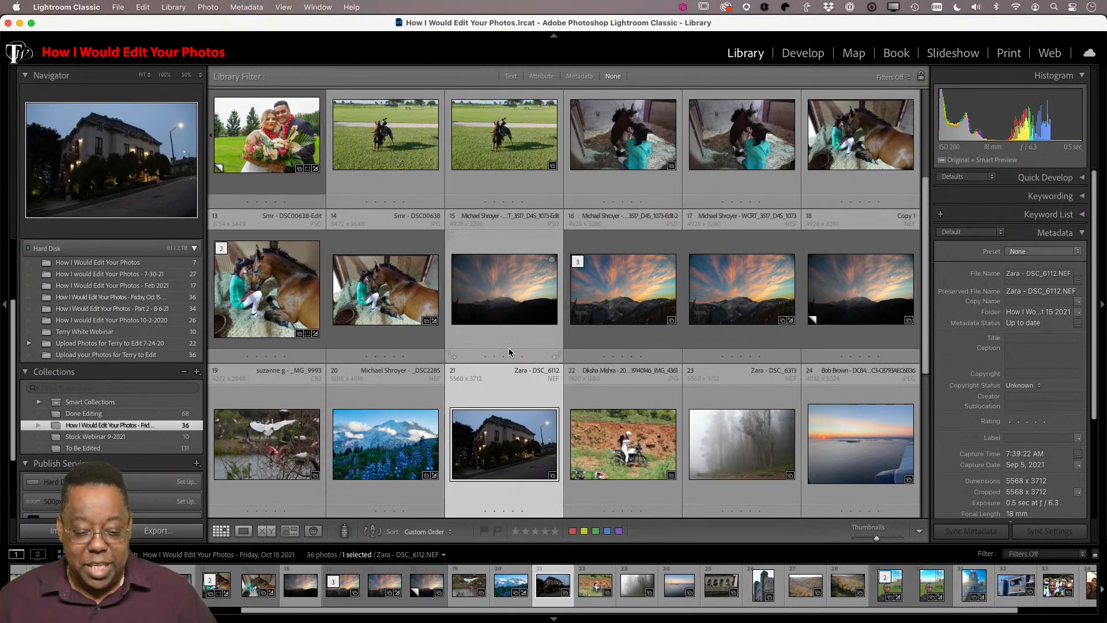
pyautogui.scroll(5, 509, 348)
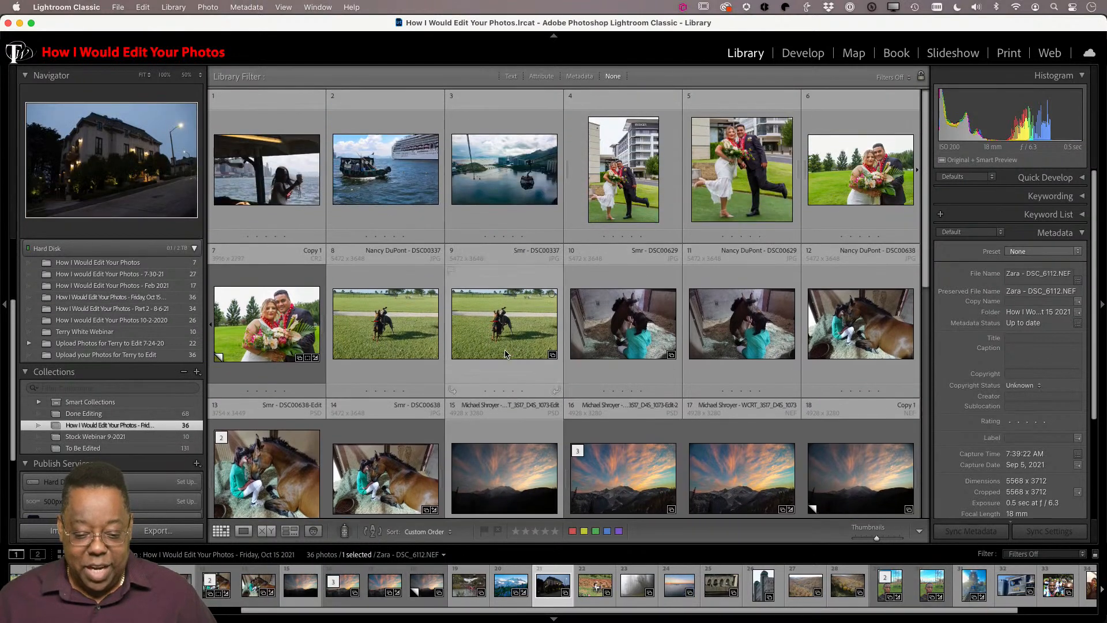
pyautogui.click(506, 353)
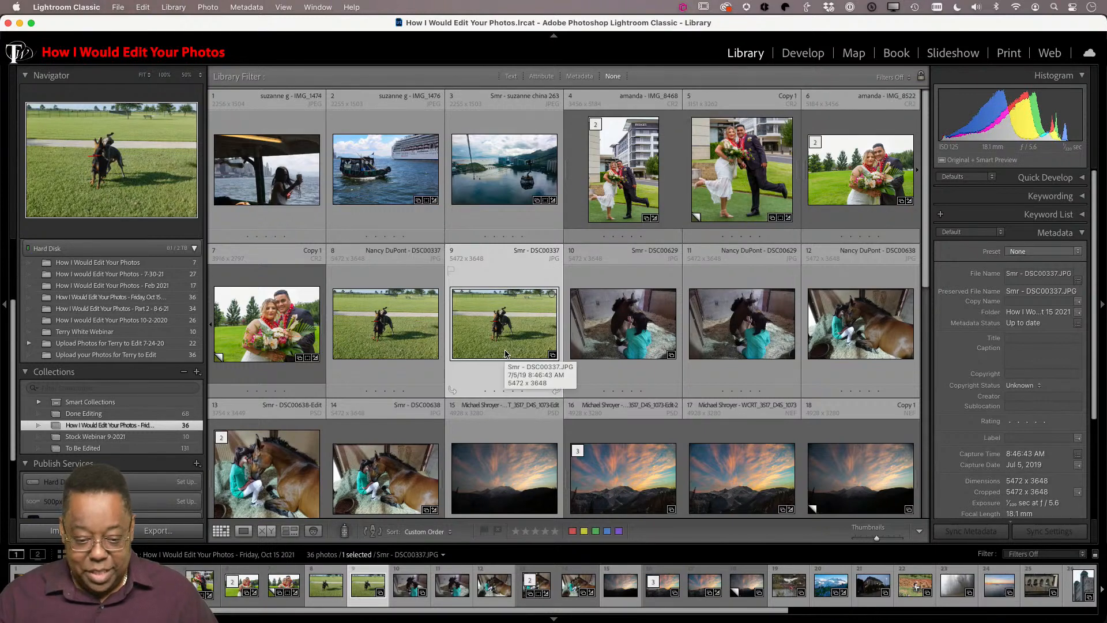
pyautogui.press('Delete')
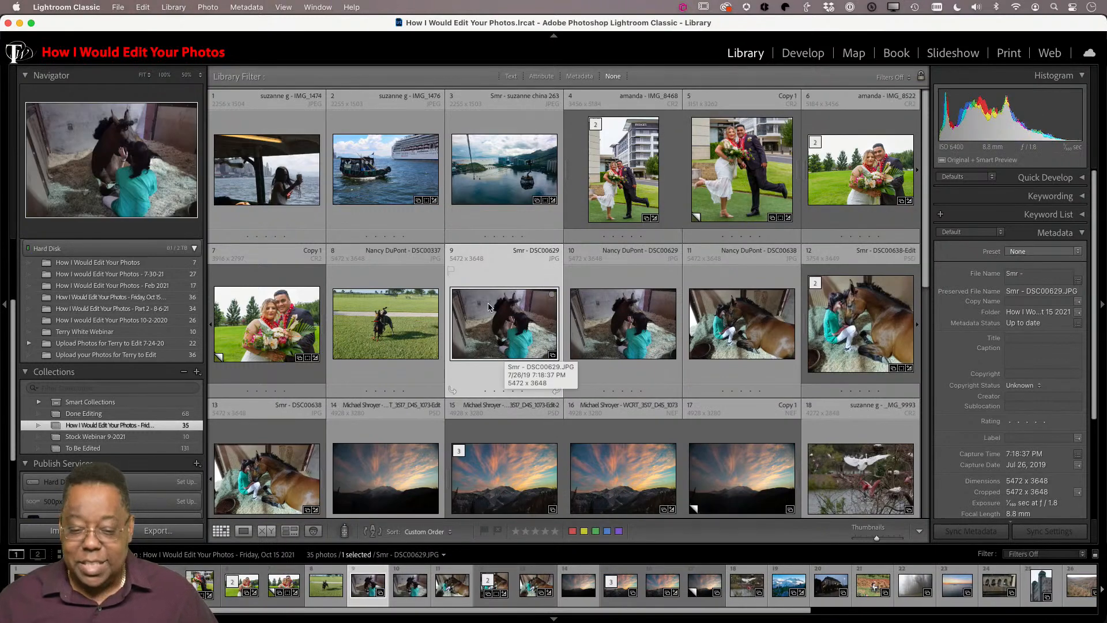
pyautogui.scroll(-3, 488, 307)
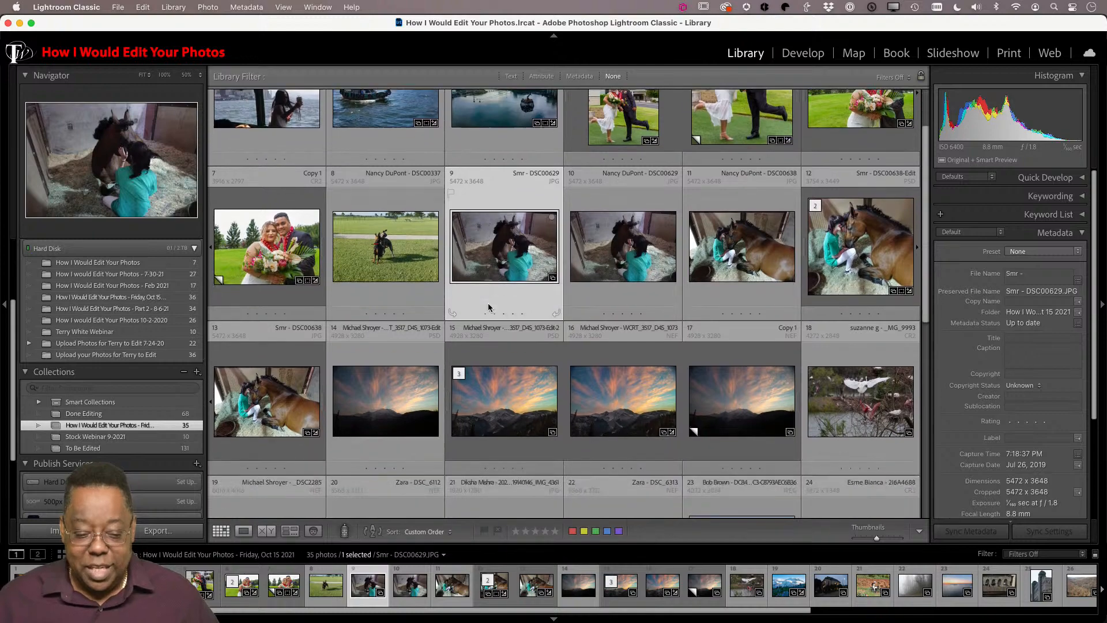
pyautogui.scroll(-6, 488, 307)
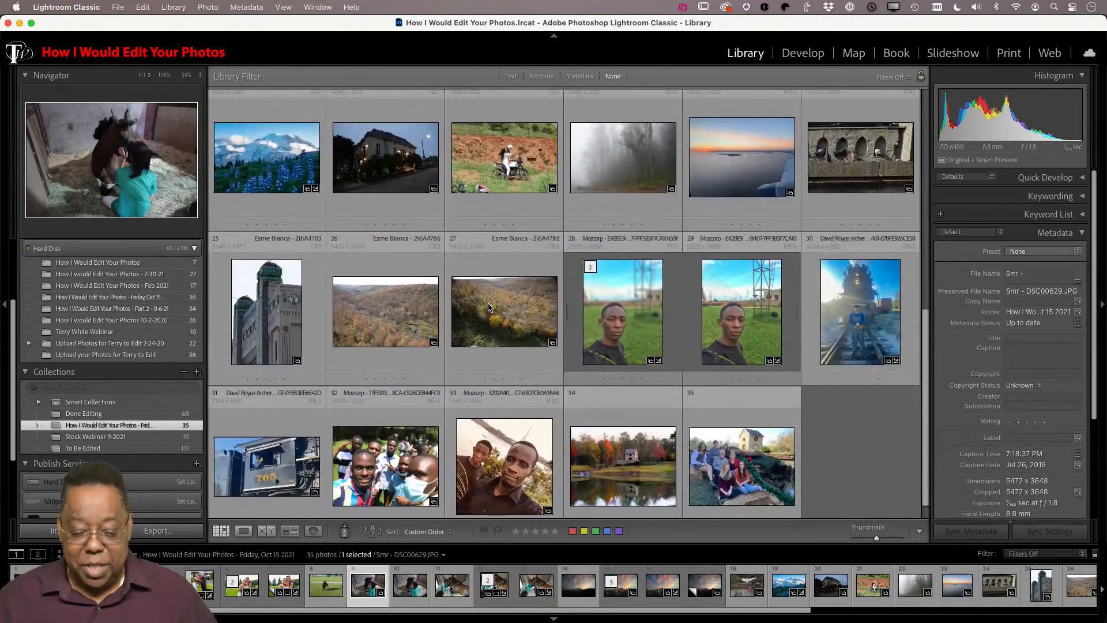
pyautogui.scroll(6, 488, 307)
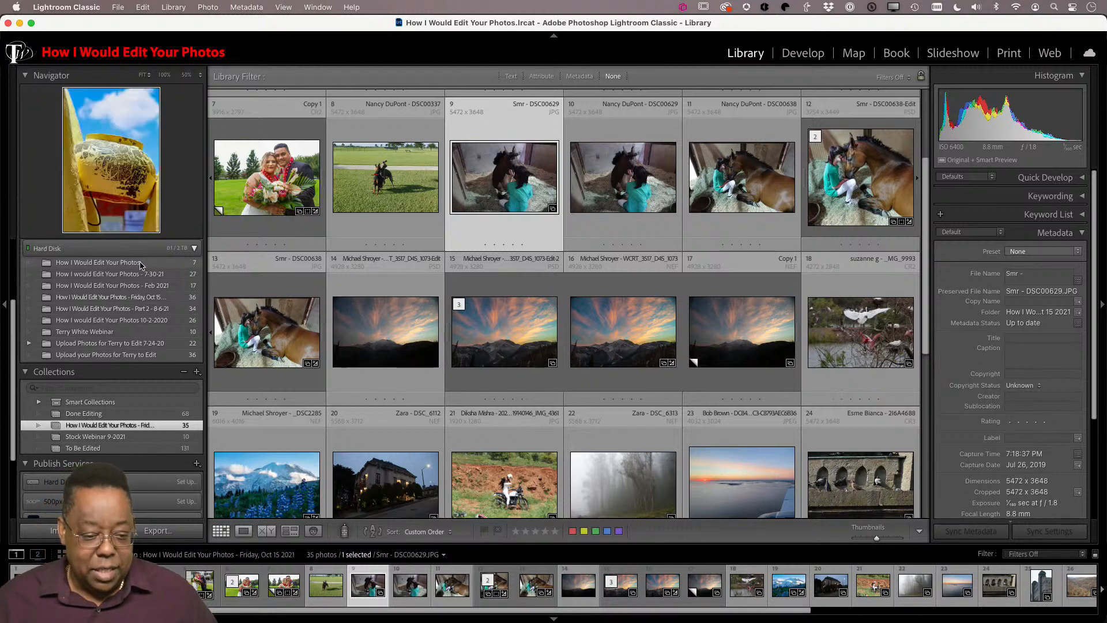
# - View the contents of the Quick Collection and switch to All Photographs
pyautogui.scroll(4, 164, 295)
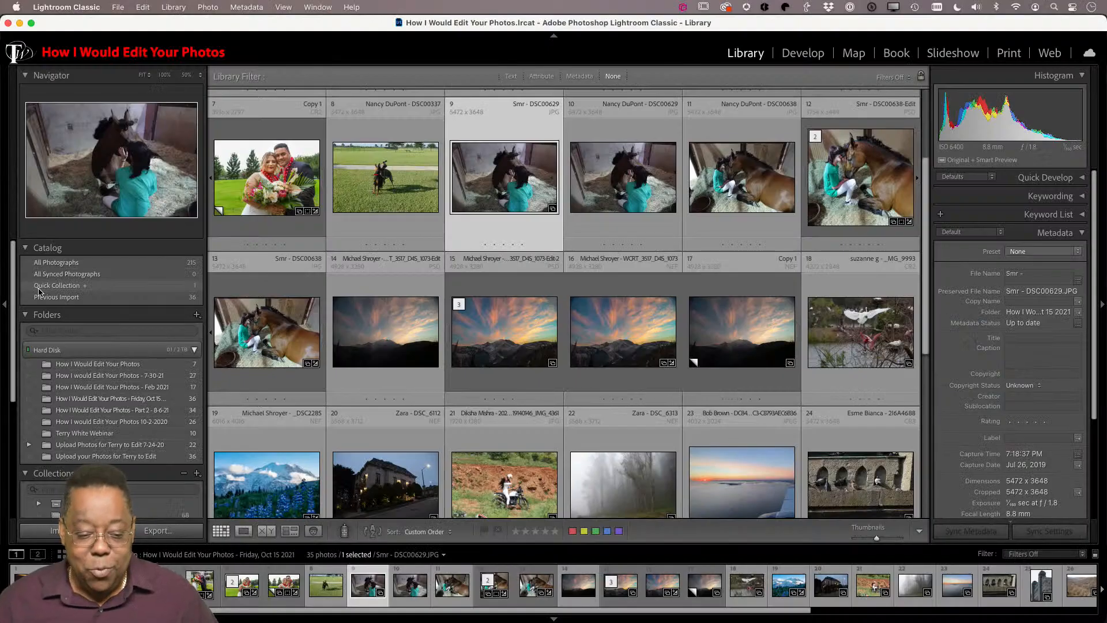
pyautogui.click(51, 288)
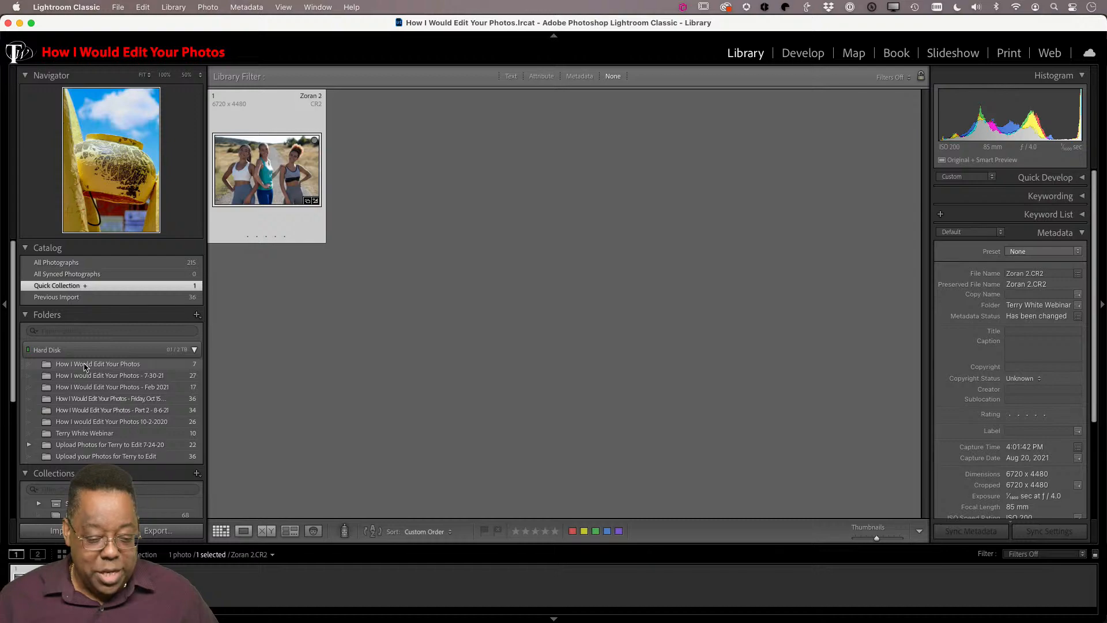
pyautogui.click(90, 264)
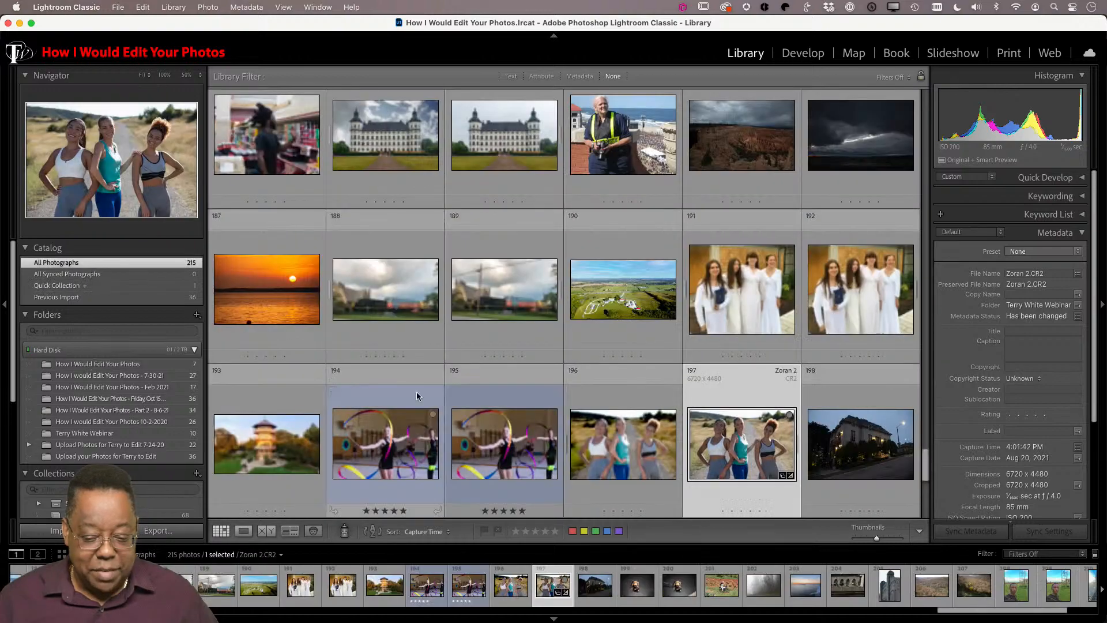
# - Add photos 80 and 83 of the man in the black hat and photo 86 of the woman with the blue sash to the Quick Collection
pyautogui.scroll(5, 763, 340)
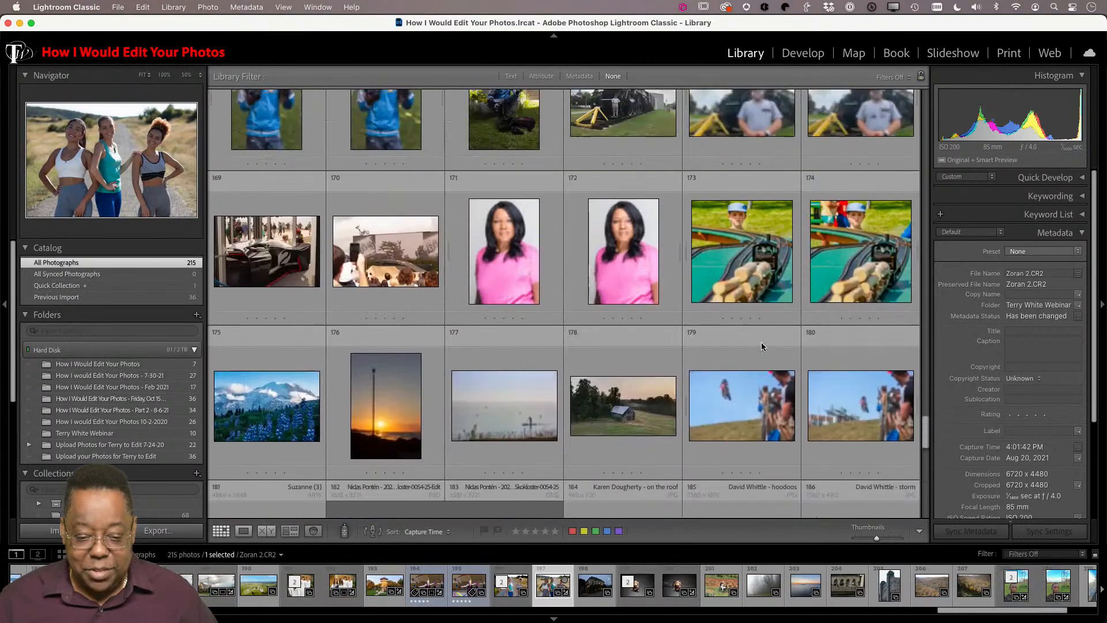
pyautogui.scroll(15, 761, 345)
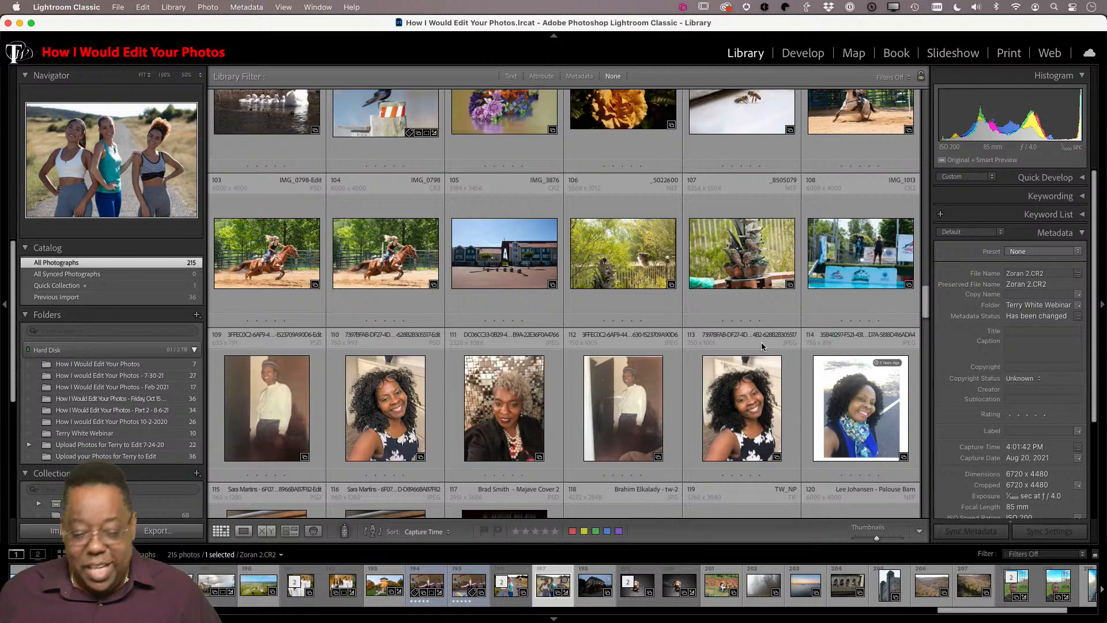
pyautogui.scroll(5, 669, 277)
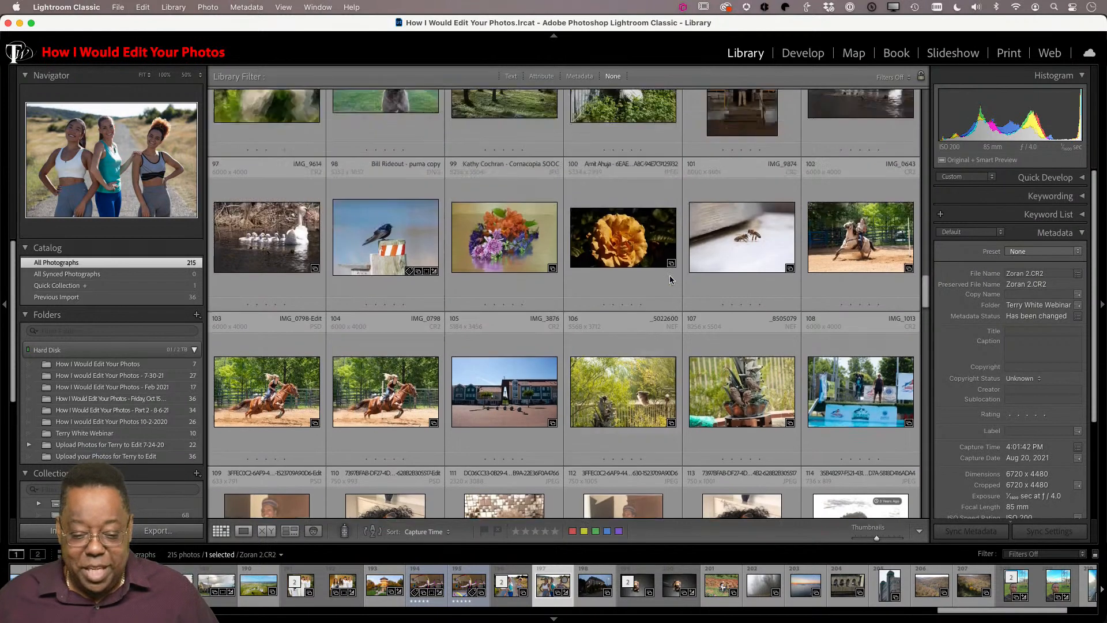
pyautogui.scroll(2, 670, 279)
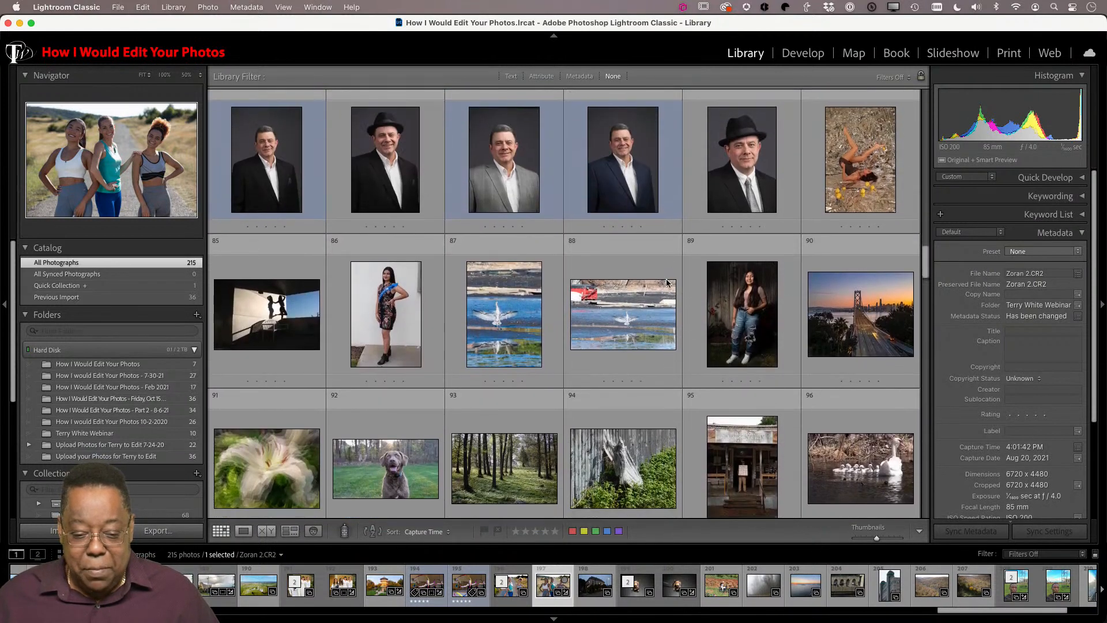
pyautogui.click(389, 157)
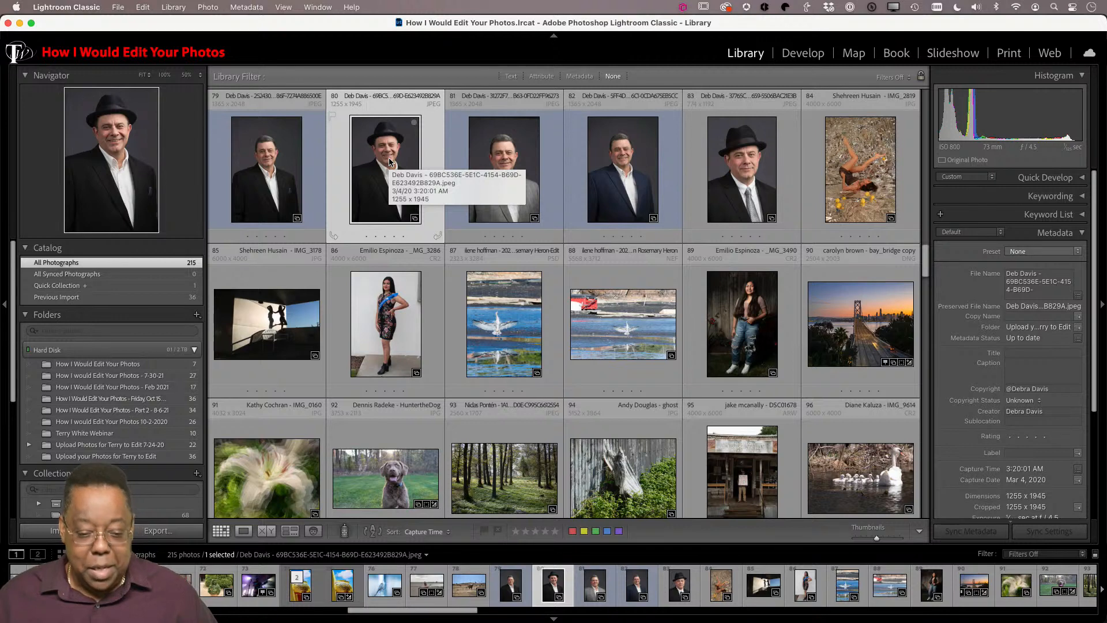
pyautogui.press('b')
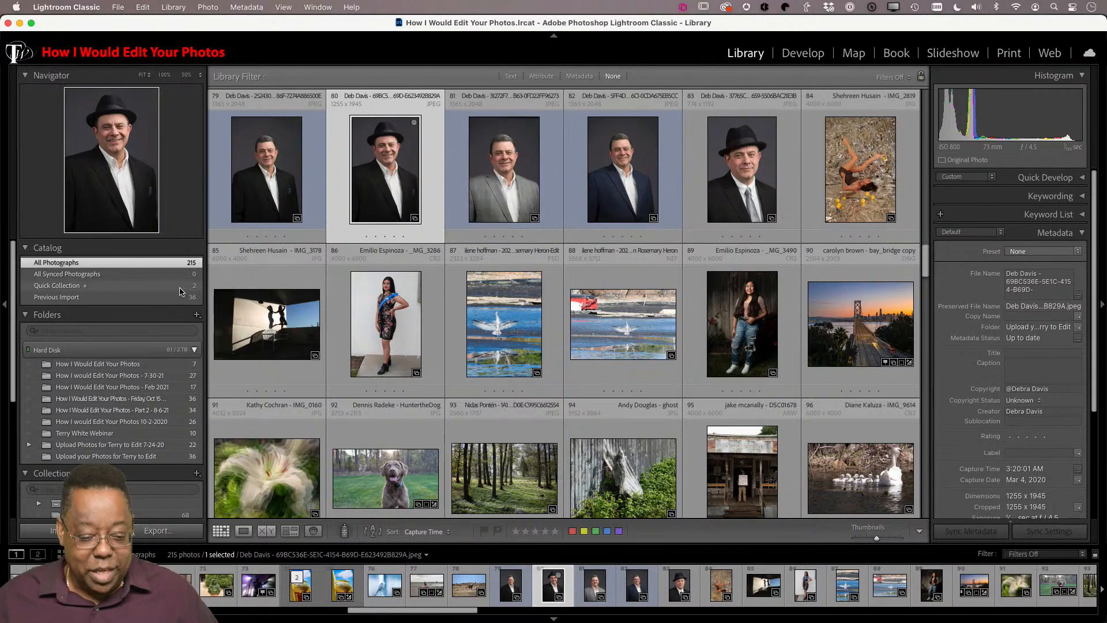
pyautogui.click(727, 199)
pyautogui.press('b')
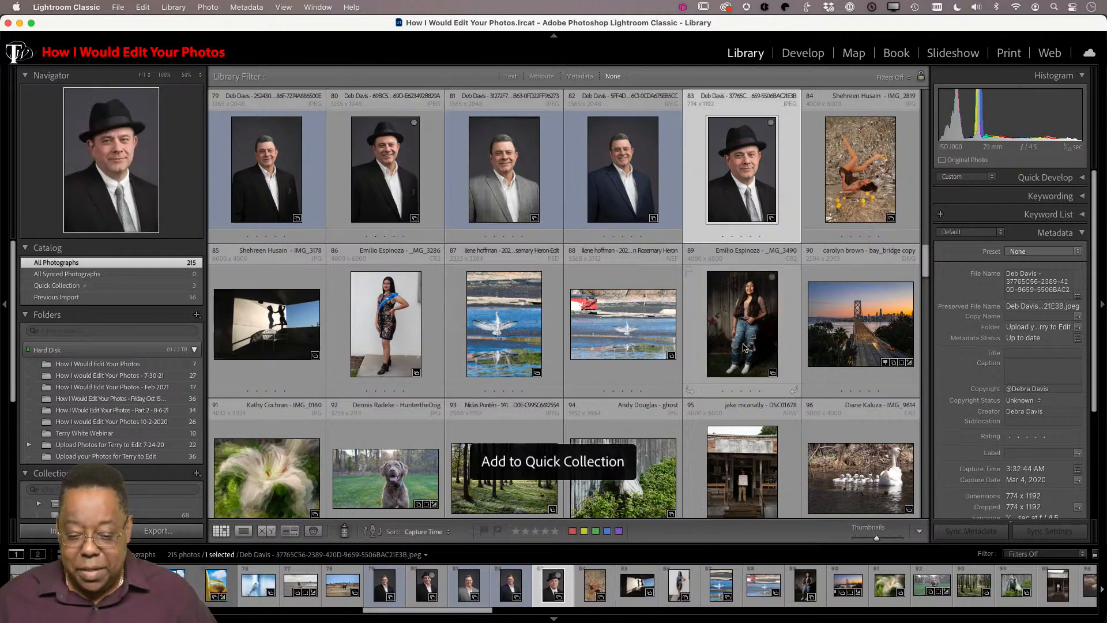
pyautogui.click(390, 324)
pyautogui.press('b')
# - Add photo 140, the photographer in the red shirt shading his eyes, to the Quick Collection
pyautogui.scroll(-20, 552, 375)
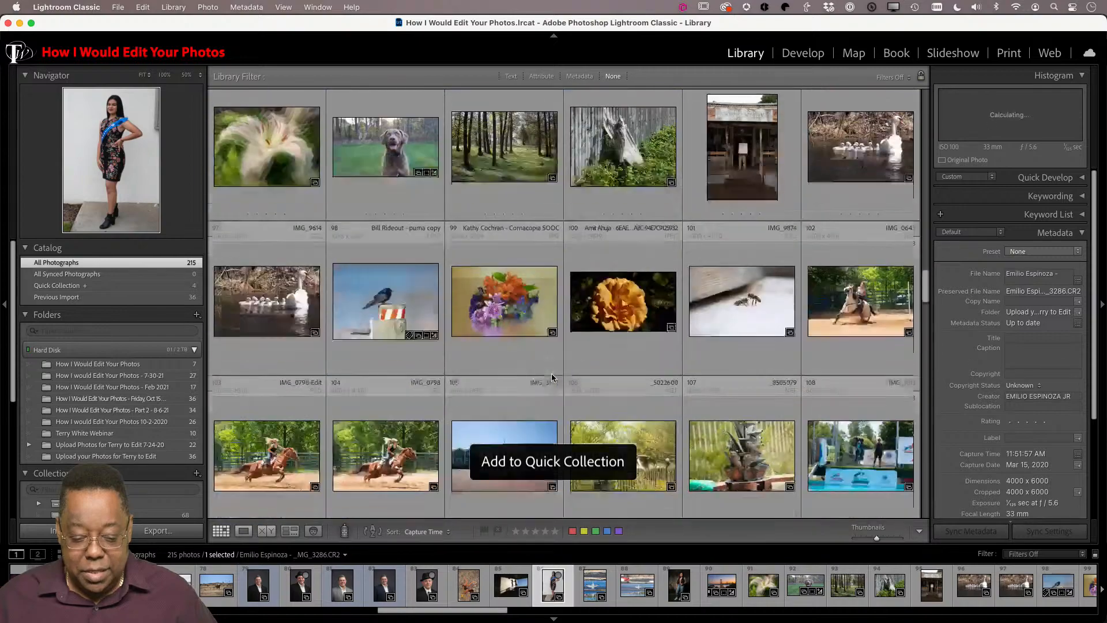
pyautogui.scroll(-5, 540, 324)
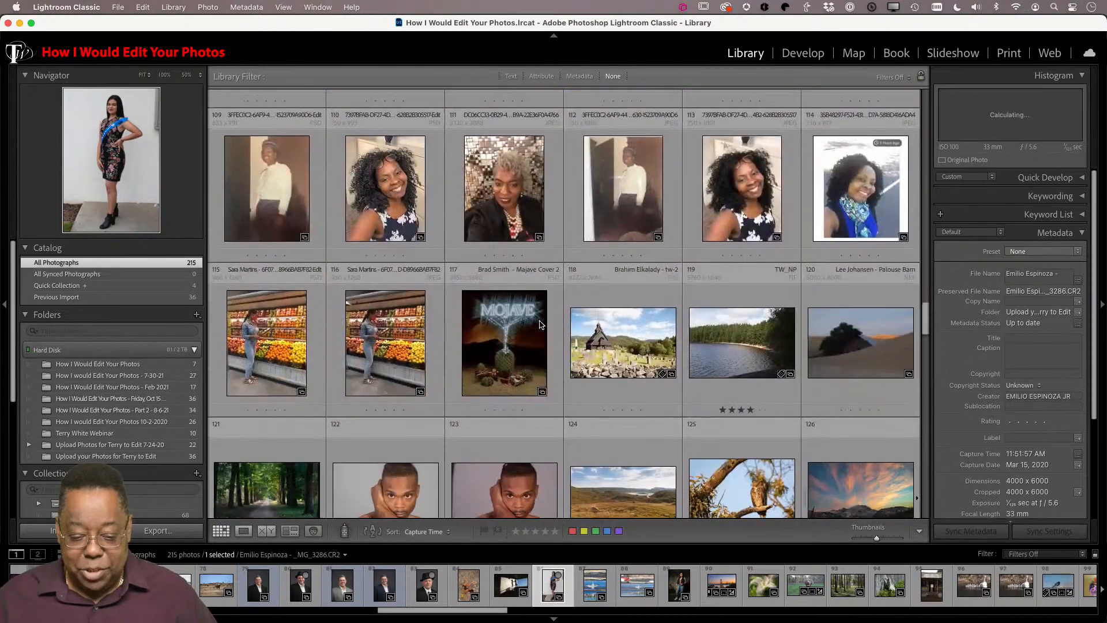
pyautogui.scroll(-7, 540, 324)
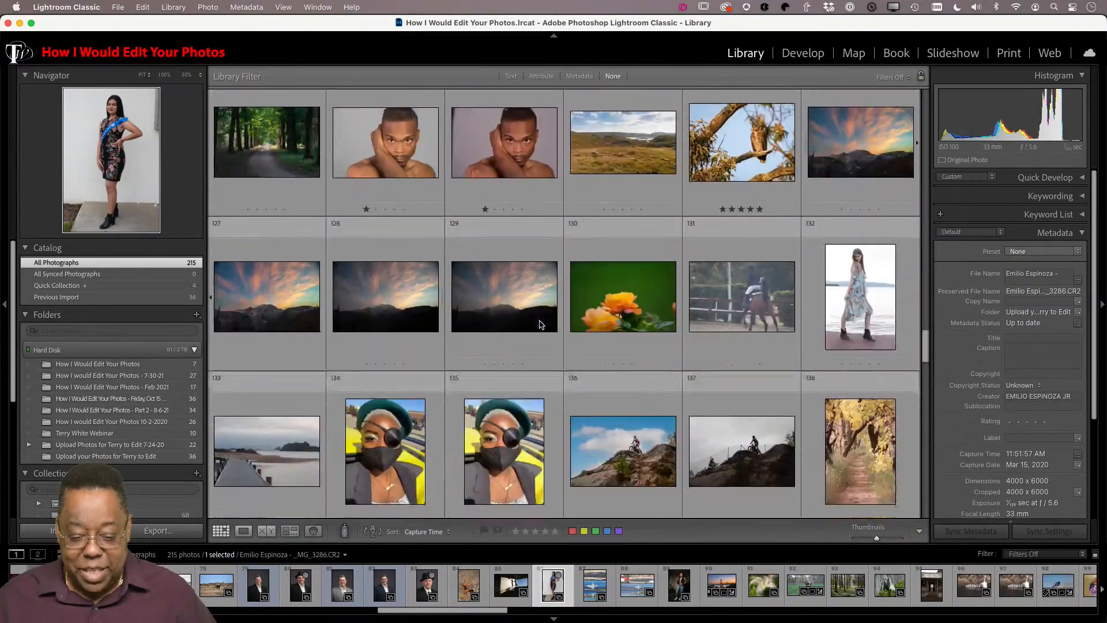
pyautogui.scroll(-1, 540, 325)
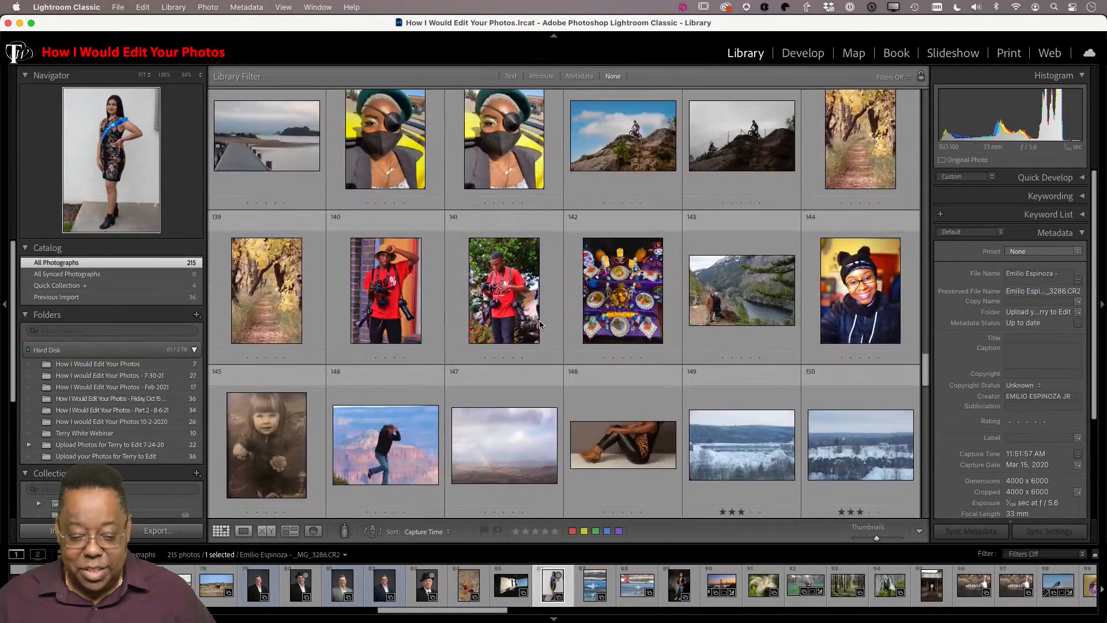
pyautogui.click(402, 312)
pyautogui.press('b')
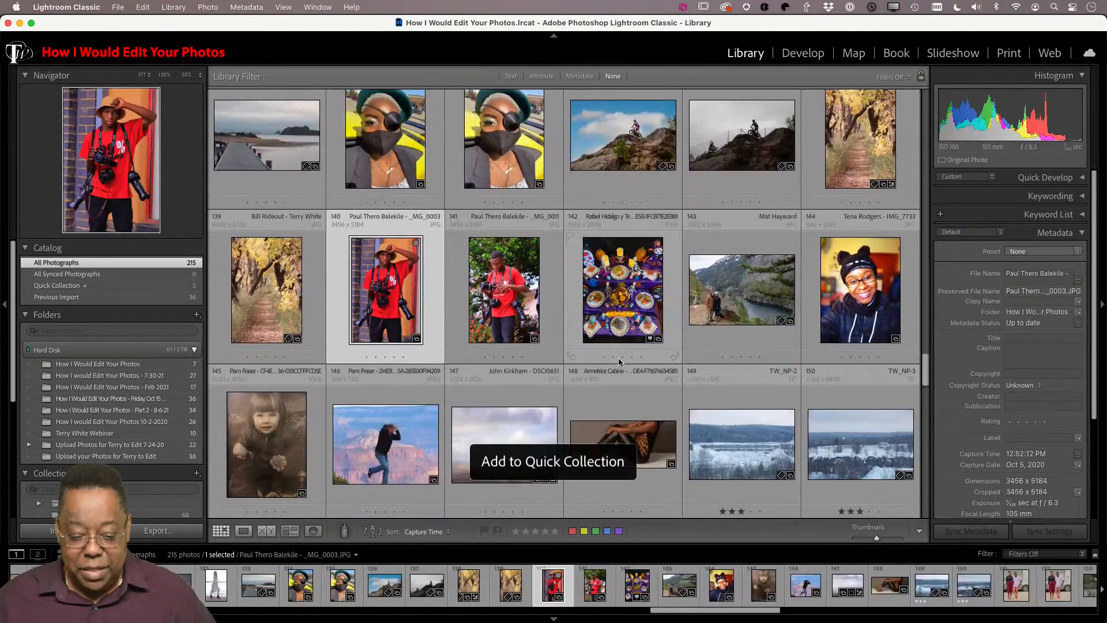
# - Add photo 172 of the woman in the pink top and photo 208, the edited selfie on the grass, to the Quick Collection
pyautogui.scroll(-12, 619, 357)
pyautogui.scroll(-3, 618, 362)
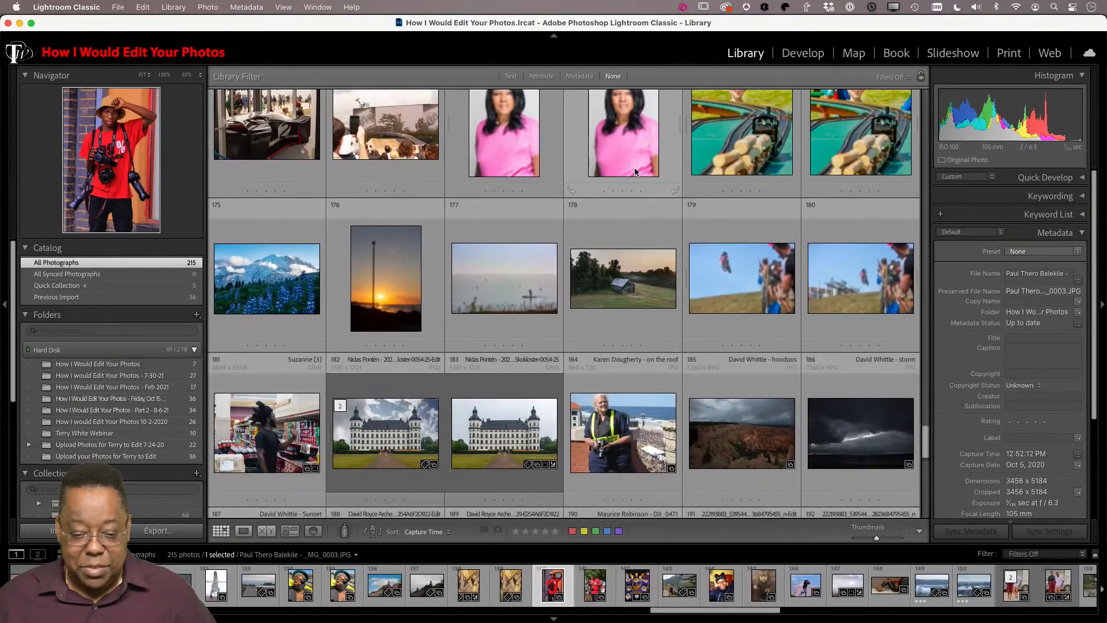
pyautogui.click(620, 156)
pyautogui.press('b')
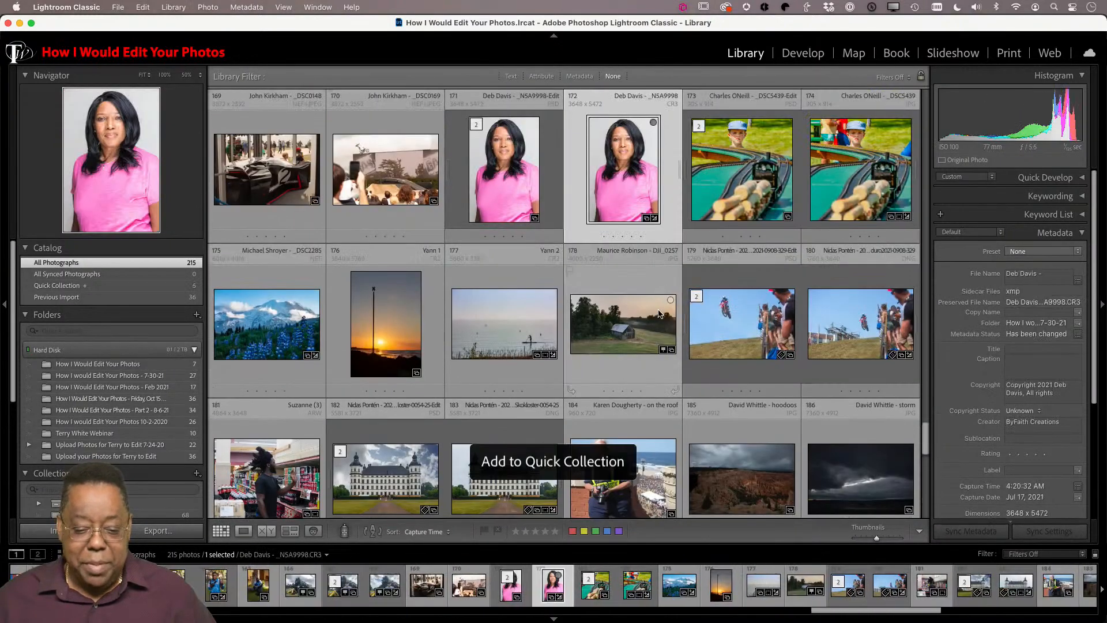
pyautogui.scroll(-8, 659, 300)
pyautogui.scroll(-6, 660, 313)
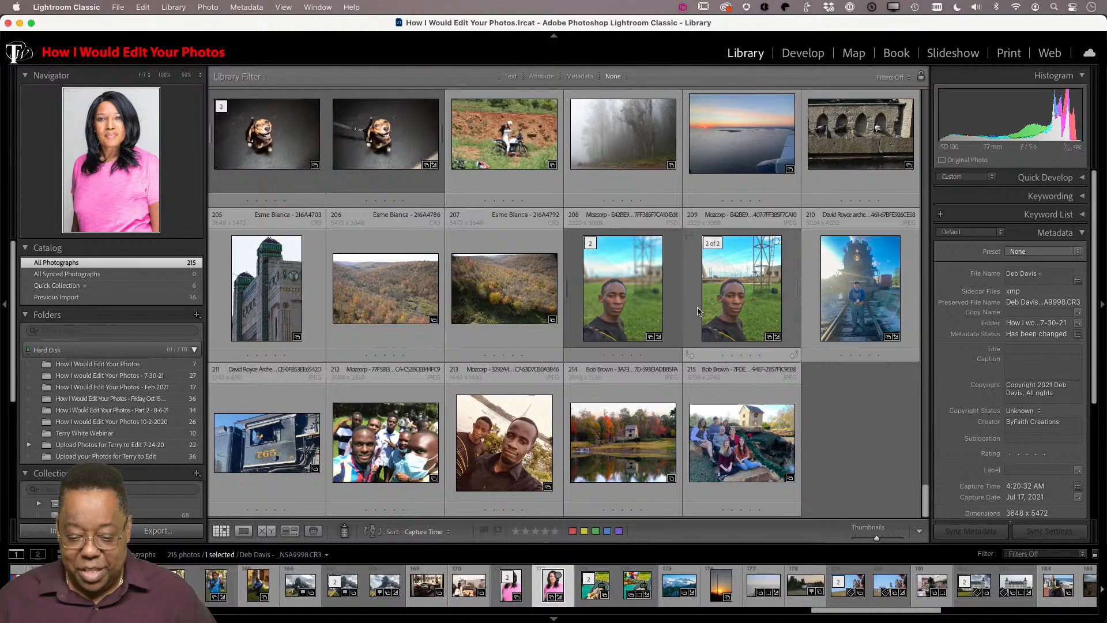
pyautogui.click(594, 309)
pyautogui.press('b')
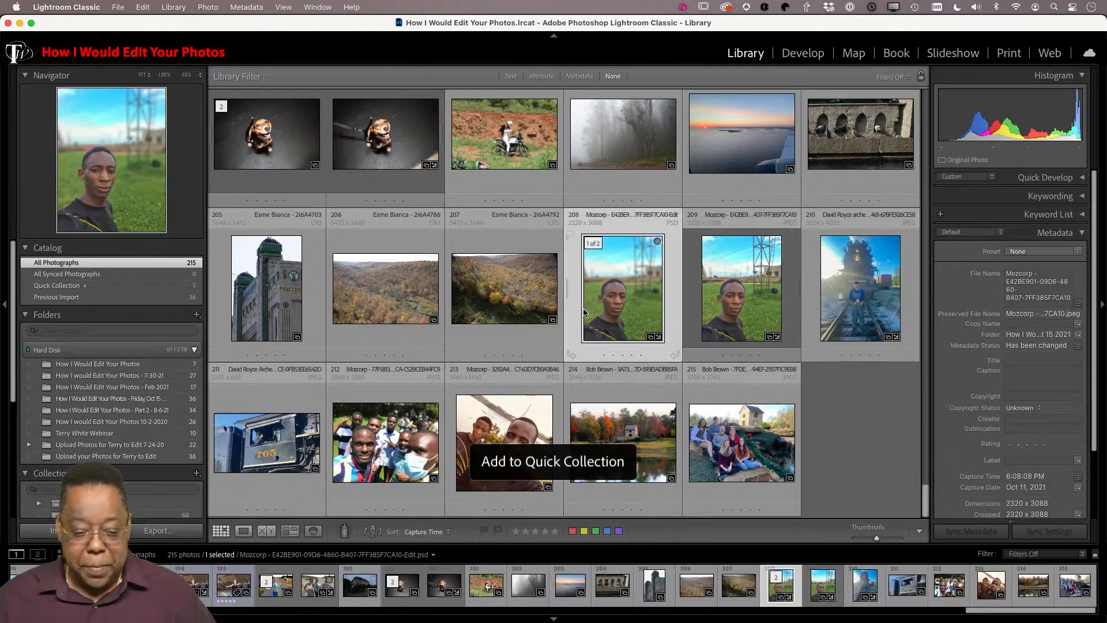
# - Open the Quick Collection and remove its first photo, the three women outdoors
pyautogui.click(137, 286)
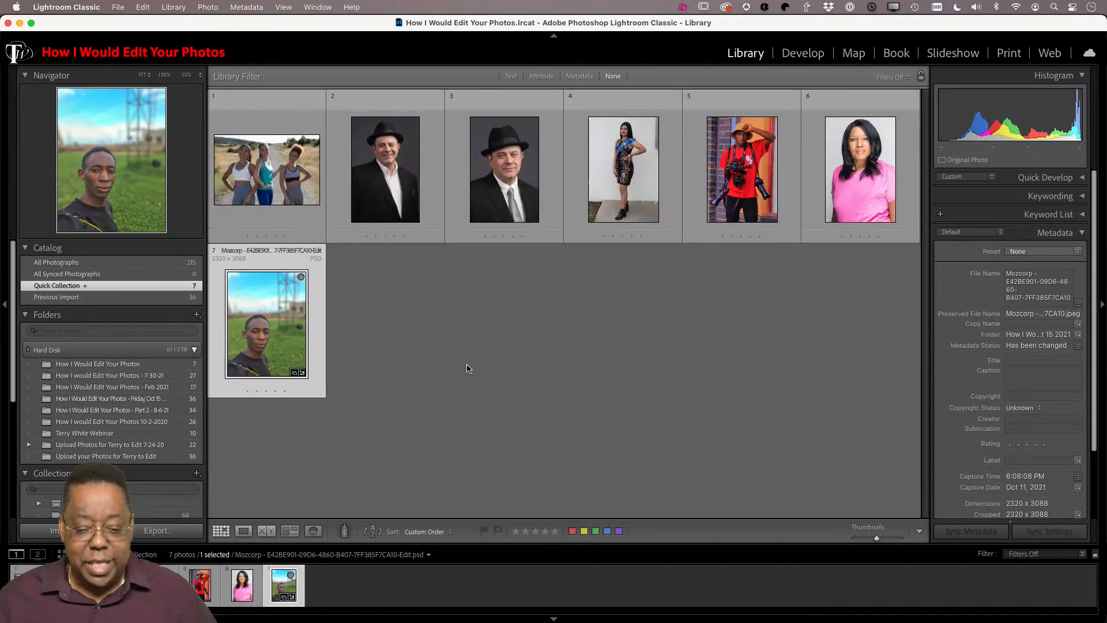
pyautogui.click(272, 190)
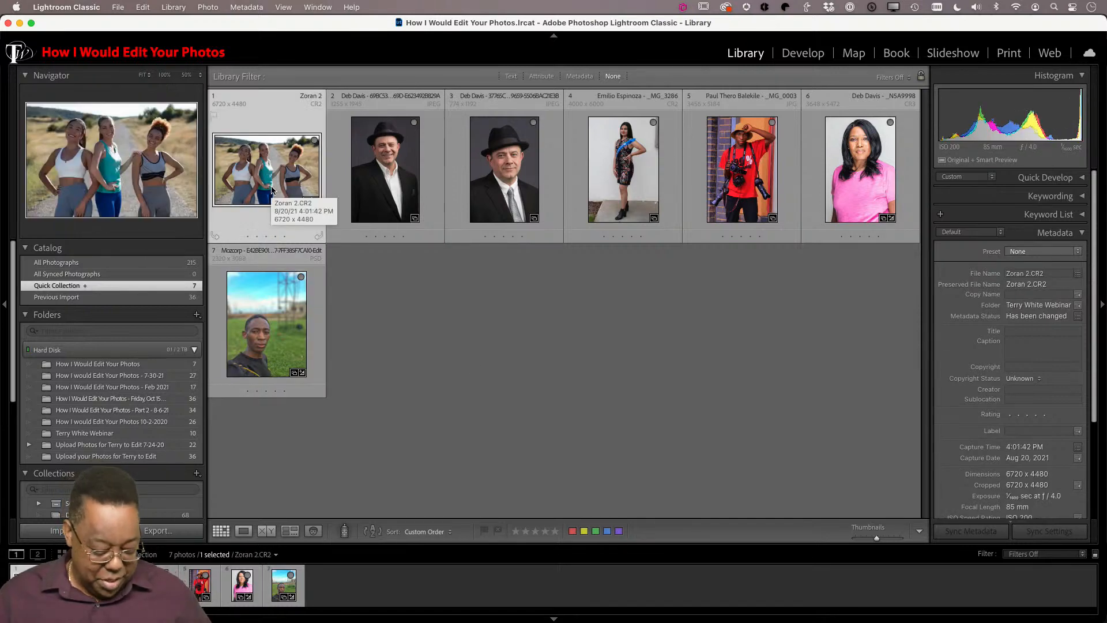
pyautogui.press('Delete')
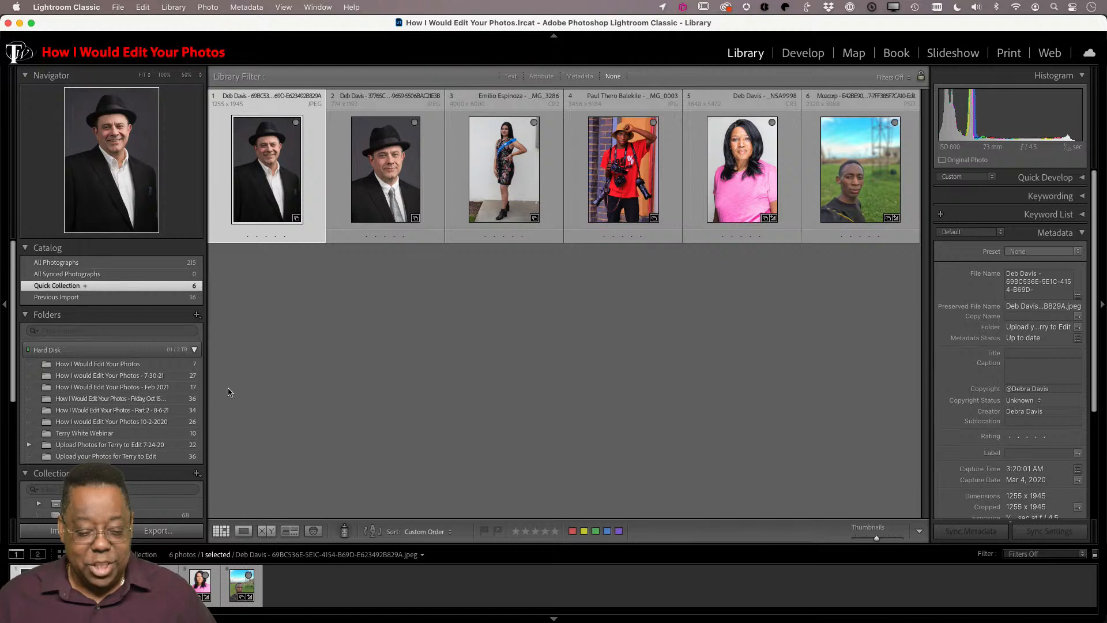
# - Create a collection named "Adobe Live Favorites" without including the selected photos
pyautogui.scroll(-5, 128, 470)
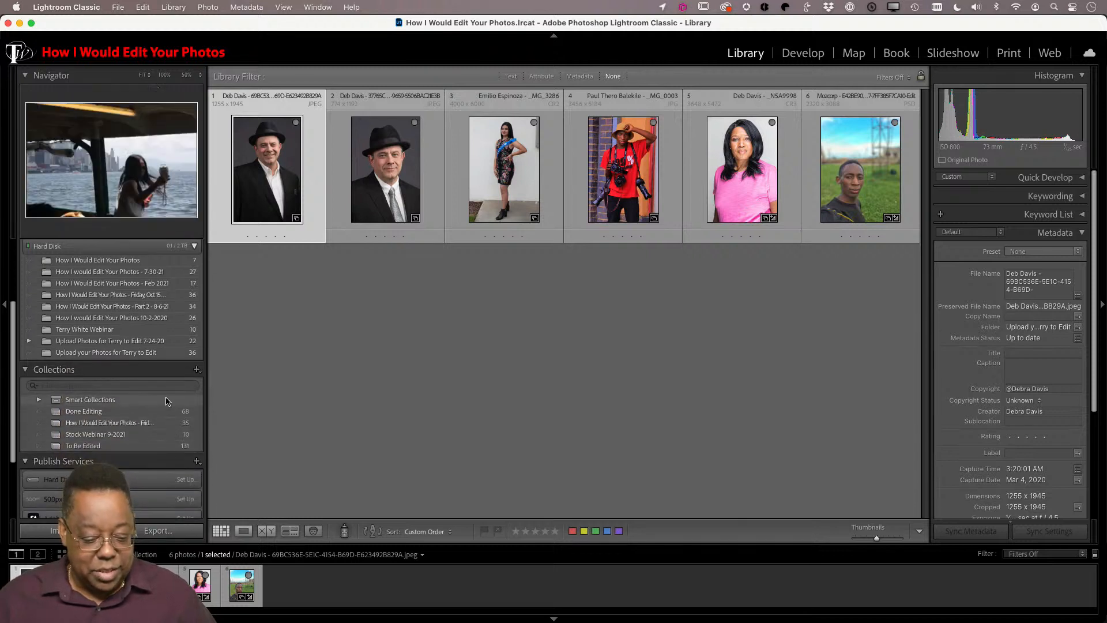
pyautogui.click(197, 369)
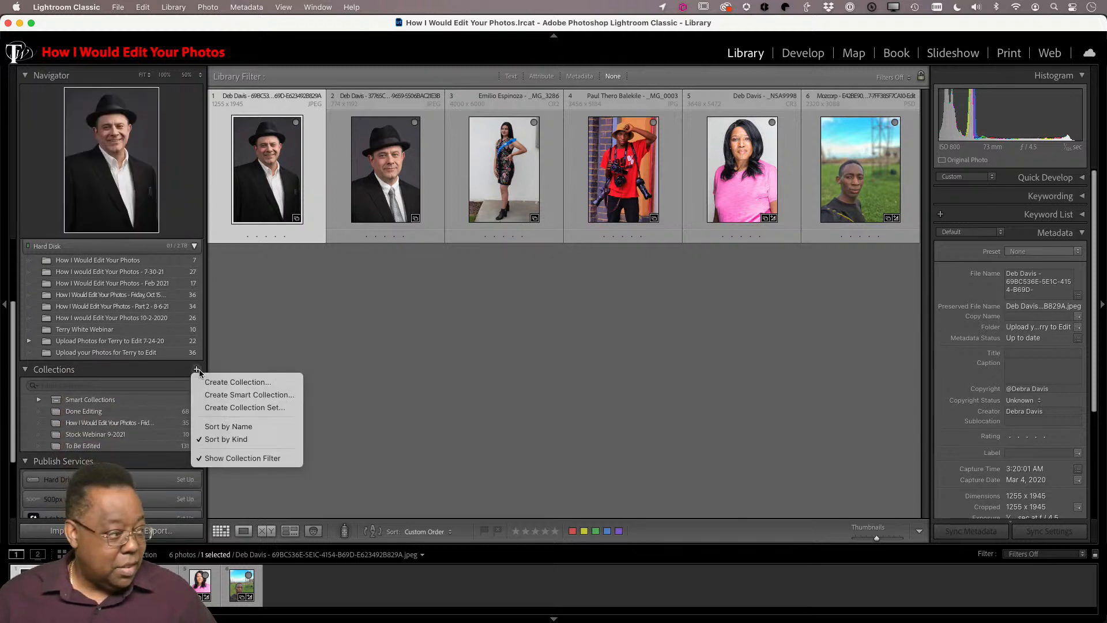
pyautogui.click(211, 384)
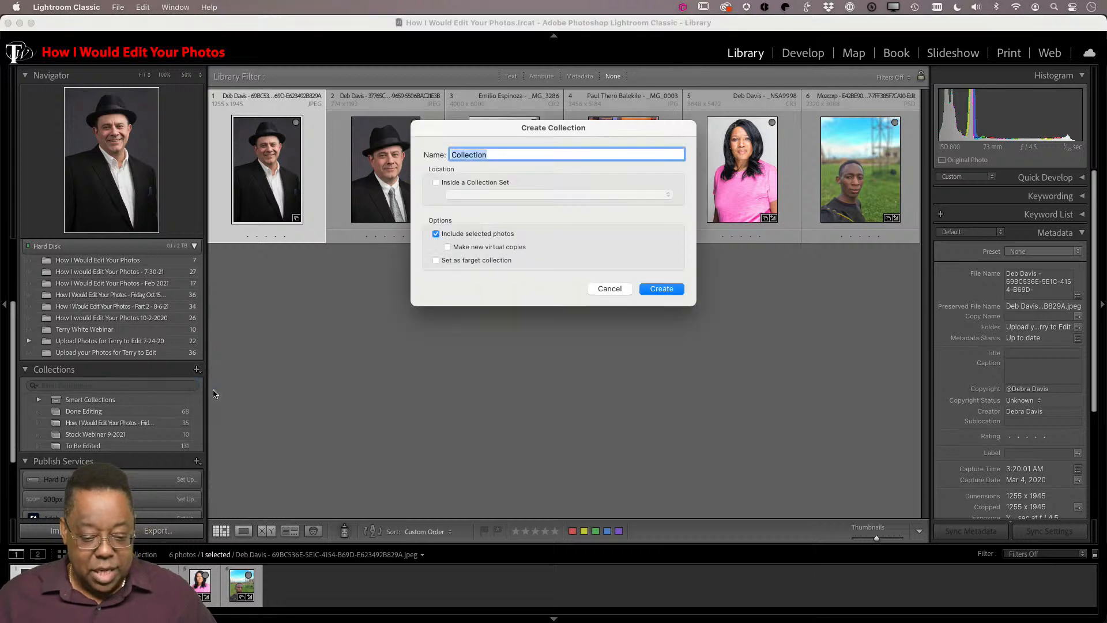
pyautogui.write('Adobe Live Favorites')
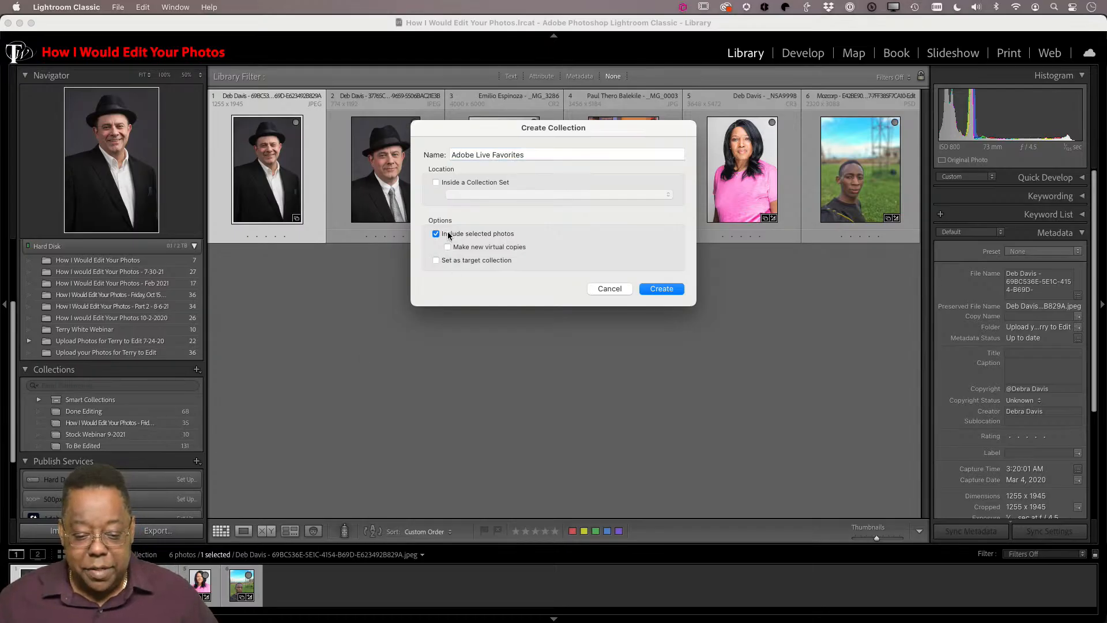
pyautogui.click(437, 233)
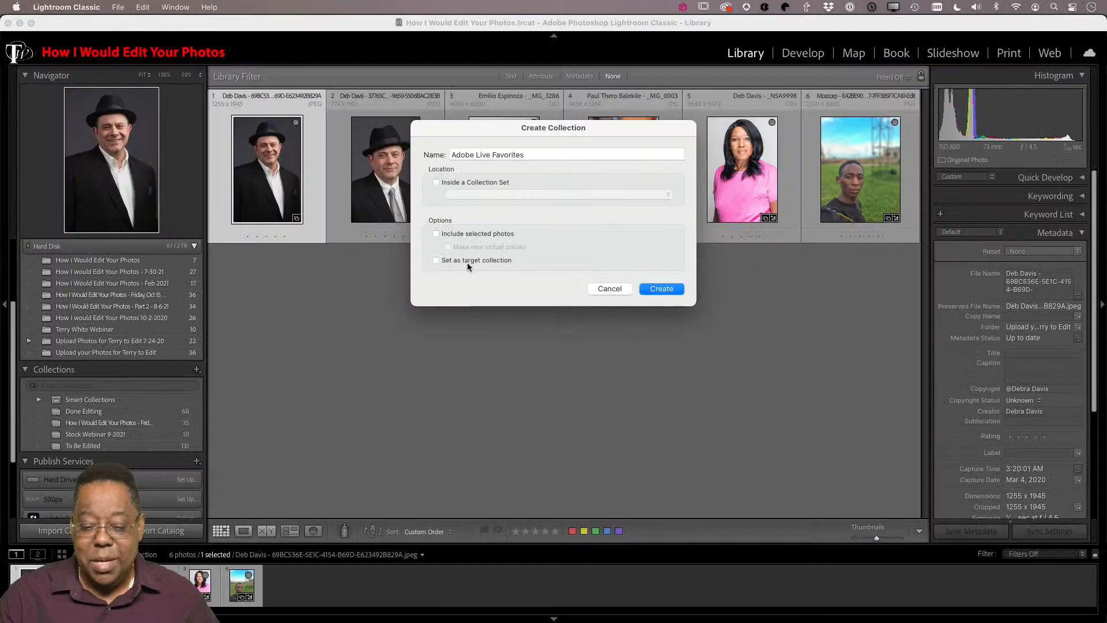
pyautogui.click(663, 290)
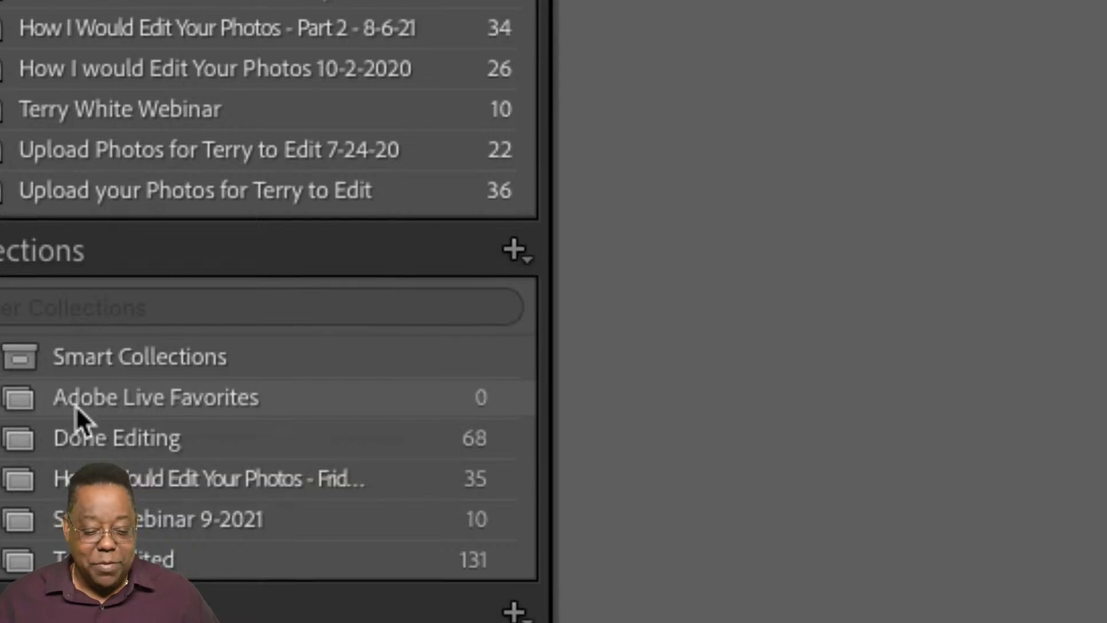
# - Set the Adobe Live Favorites collection as the target collection
pyautogui.rightClick(80, 403)
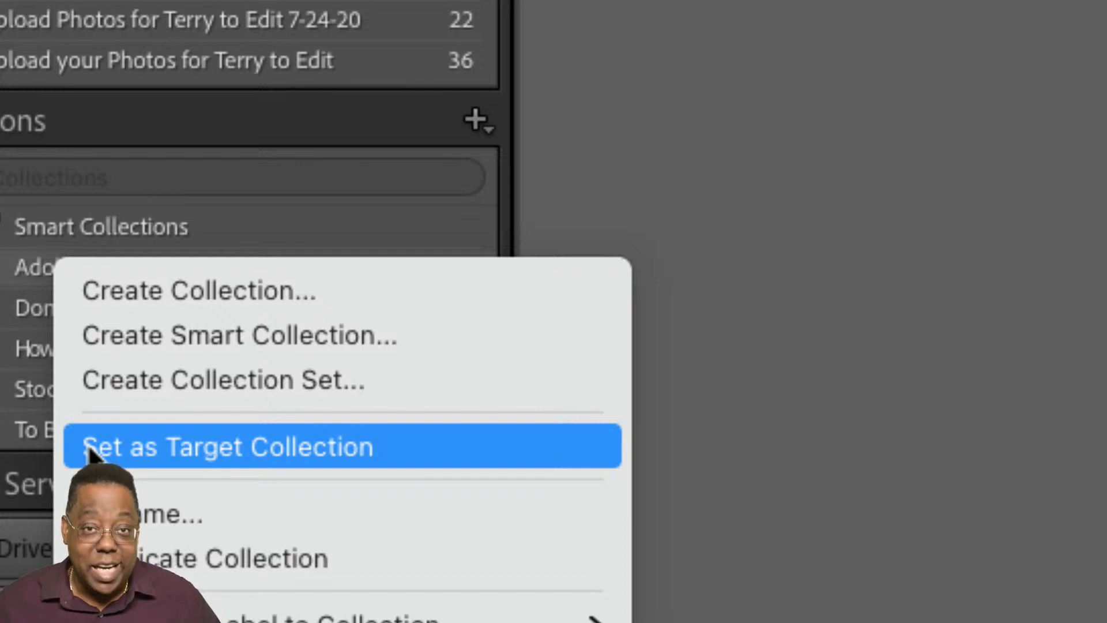
pyautogui.click(91, 455)
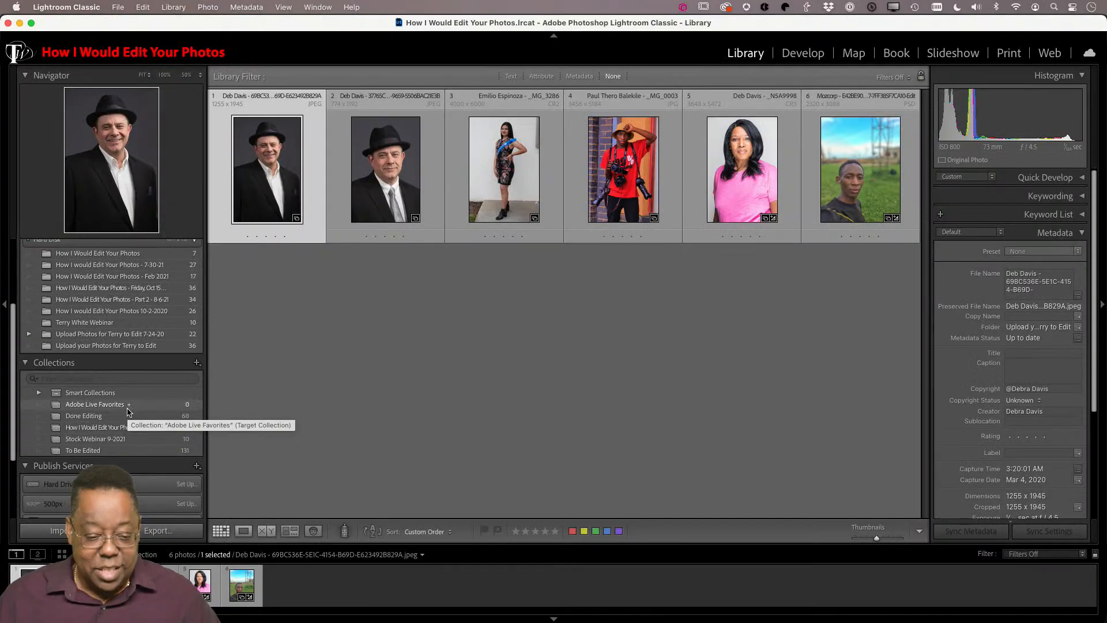
pyautogui.scroll(3, 126, 396)
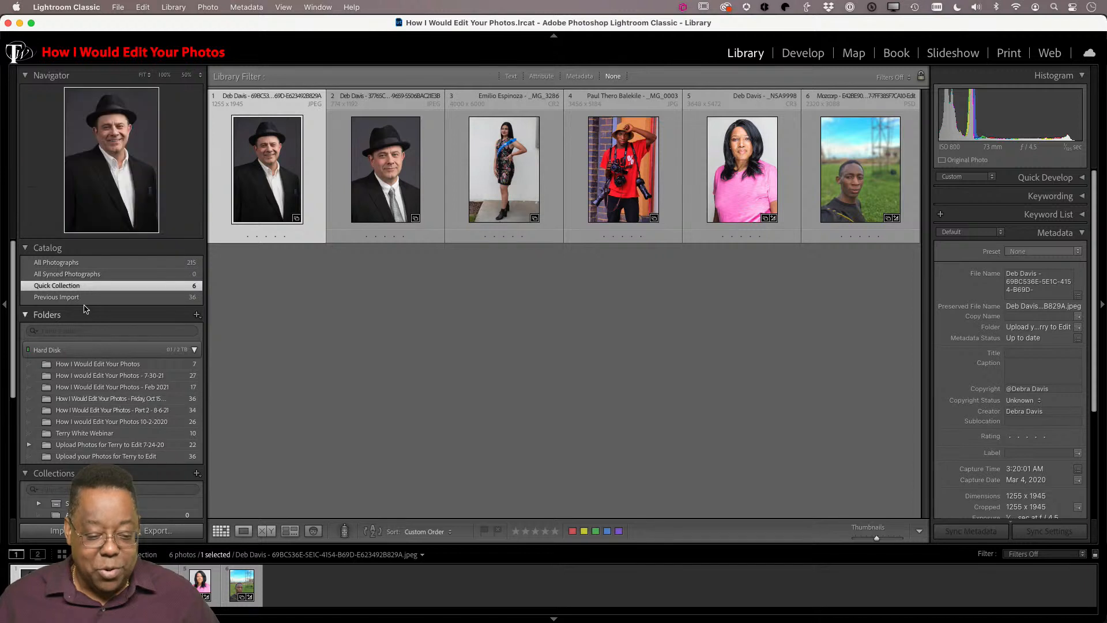
pyautogui.scroll(-5, 112, 353)
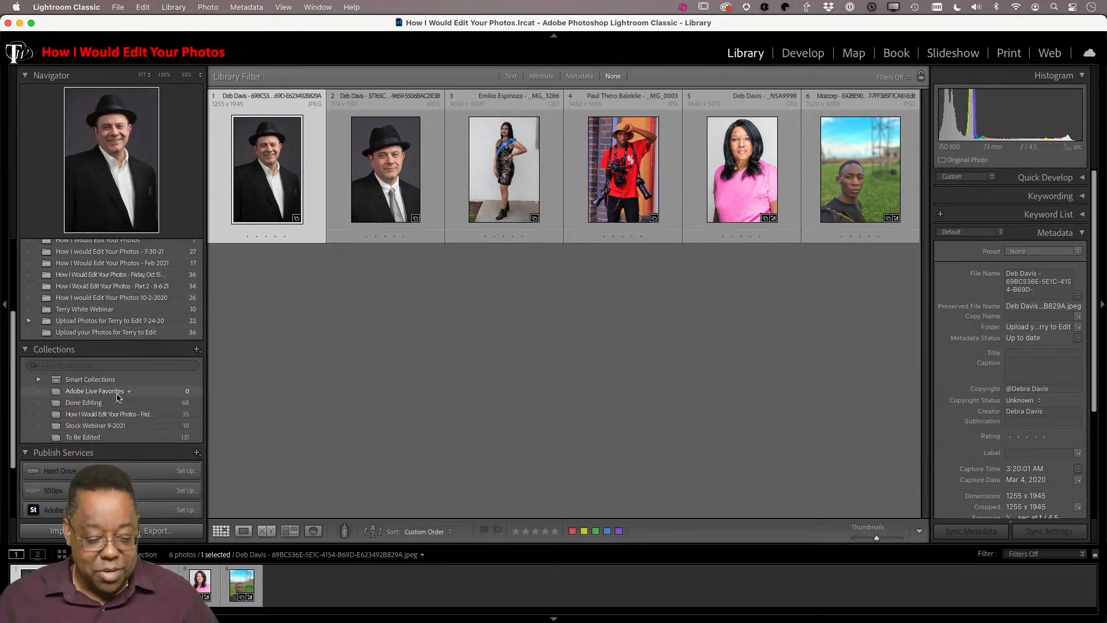
# - From the Done Editing collection, add photo 15 of the family group and photo 19 of the hawk to the target collection Adobe Live Favorites
pyautogui.click(111, 403)
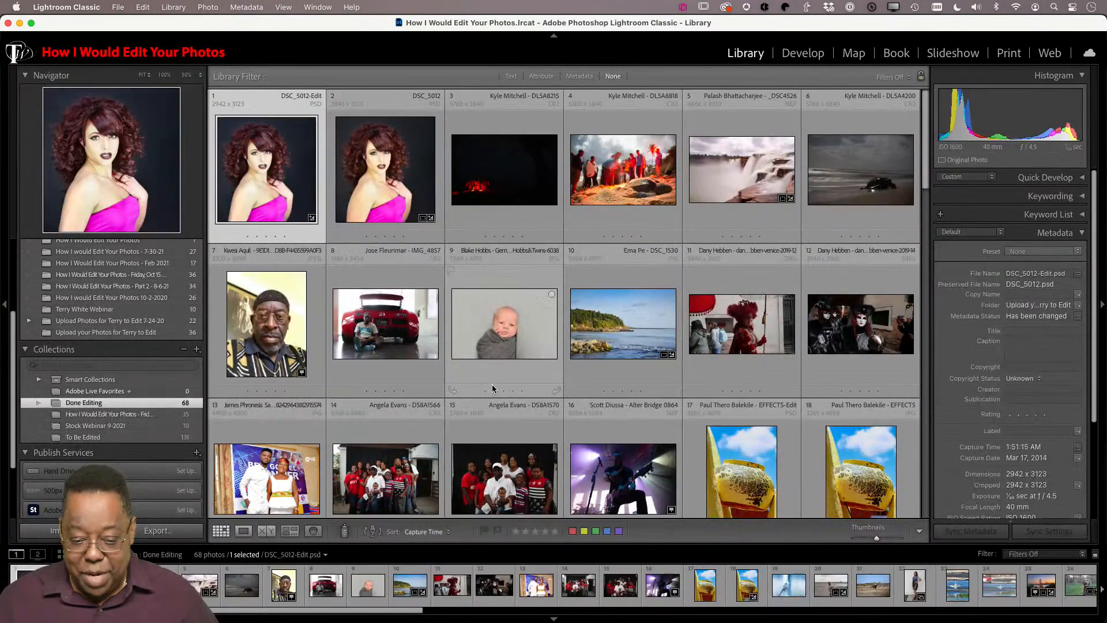
pyautogui.scroll(-3, 487, 390)
pyautogui.scroll(-1, 492, 385)
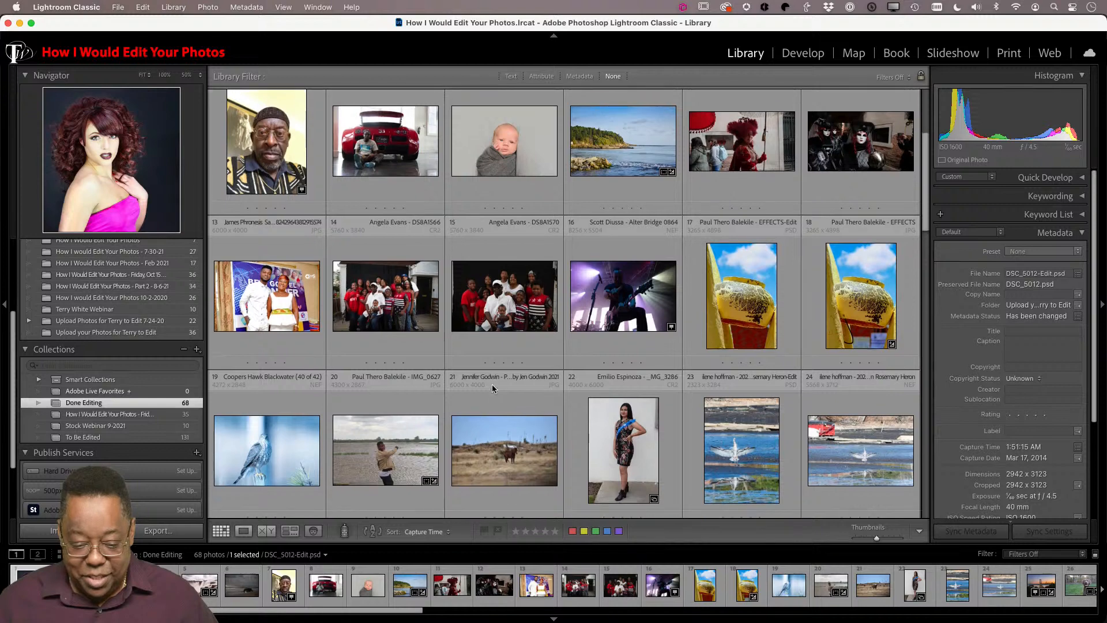
pyautogui.click(500, 286)
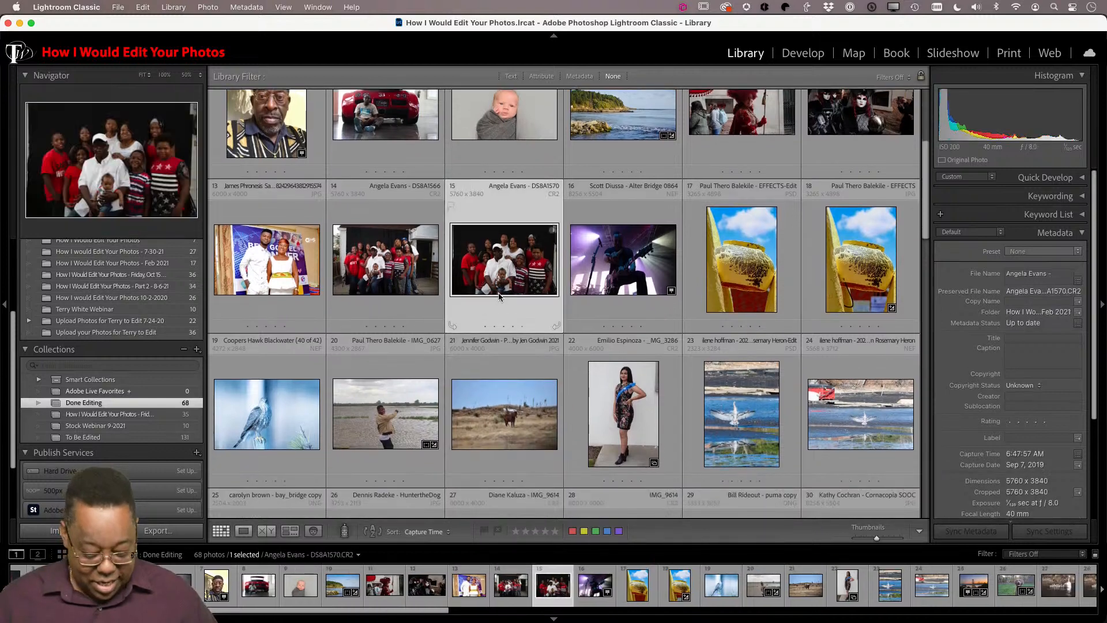
pyautogui.press('b')
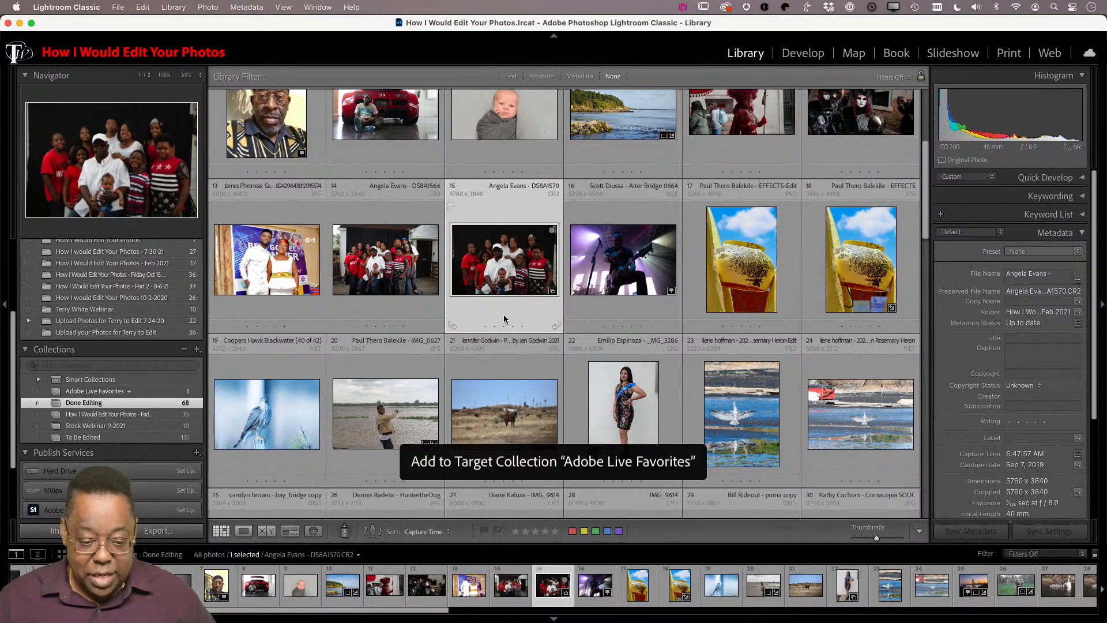
pyautogui.scroll(-2, 352, 329)
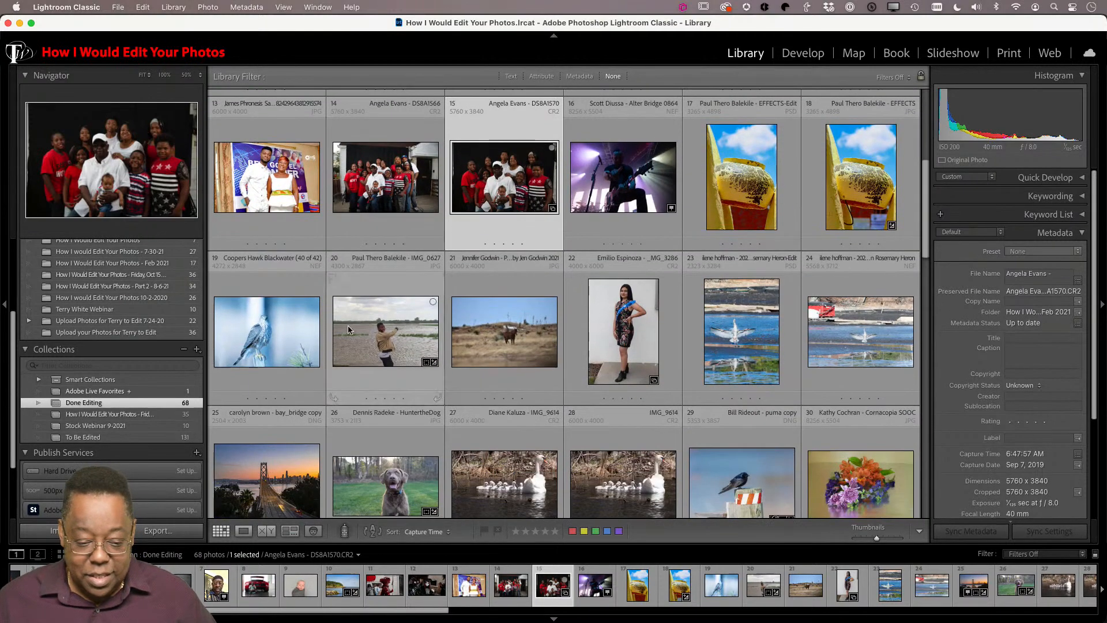
pyautogui.click(305, 340)
pyautogui.press('b')
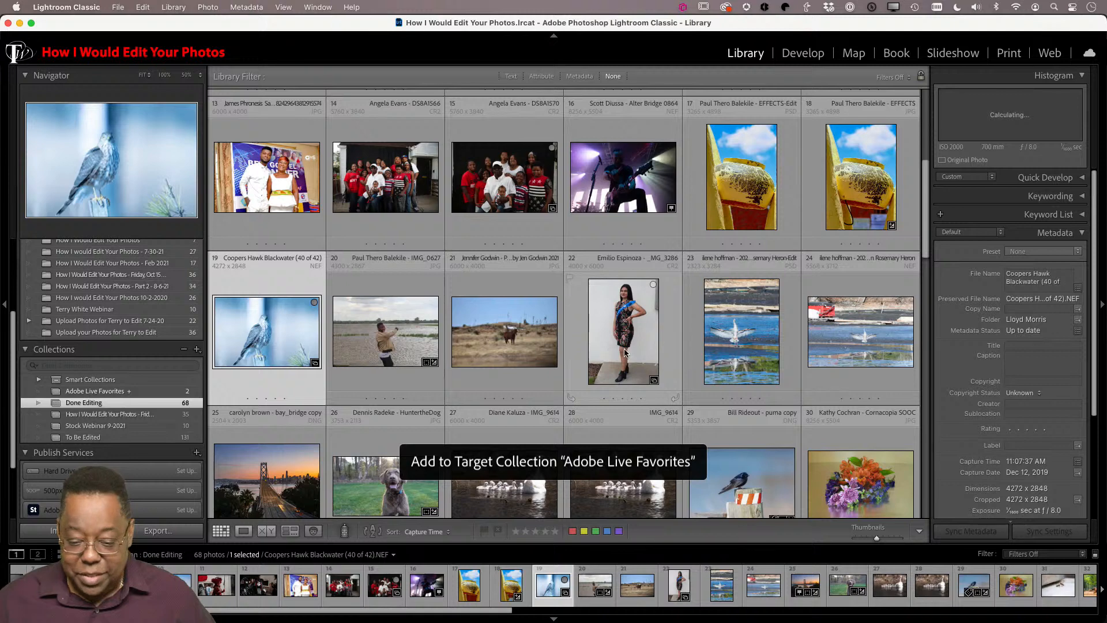
# - Add photo 32 of the galloping horse rider and photo 41 of the shirtless man to Adobe Live Favorites
pyautogui.scroll(-6, 617, 352)
pyautogui.scroll(-1, 624, 353)
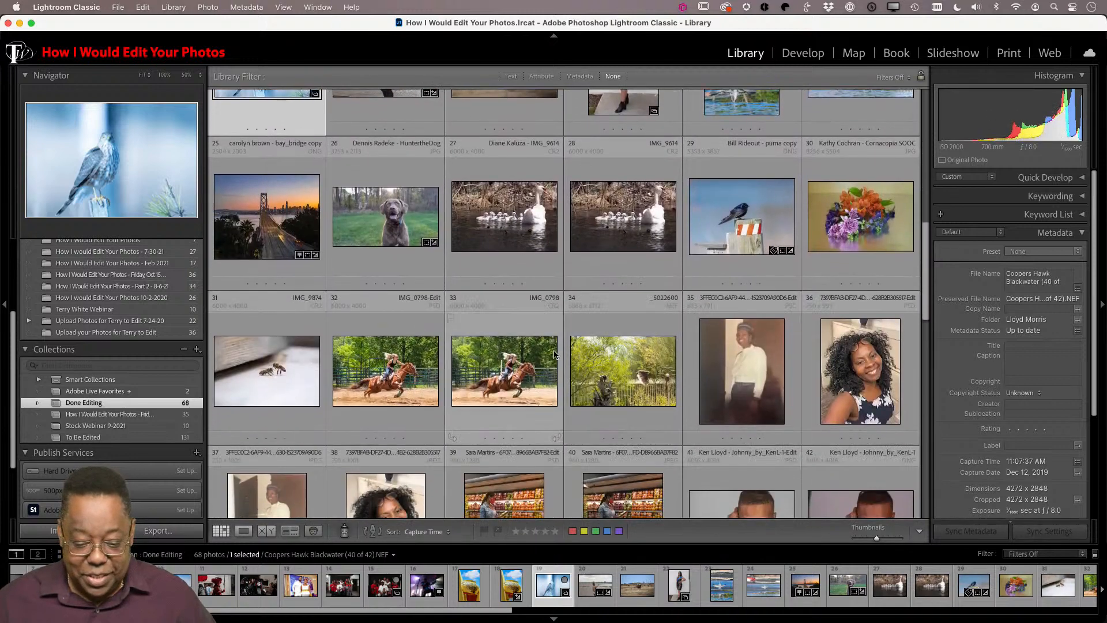
pyautogui.click(381, 379)
pyautogui.press('b')
pyautogui.scroll(-4, 494, 379)
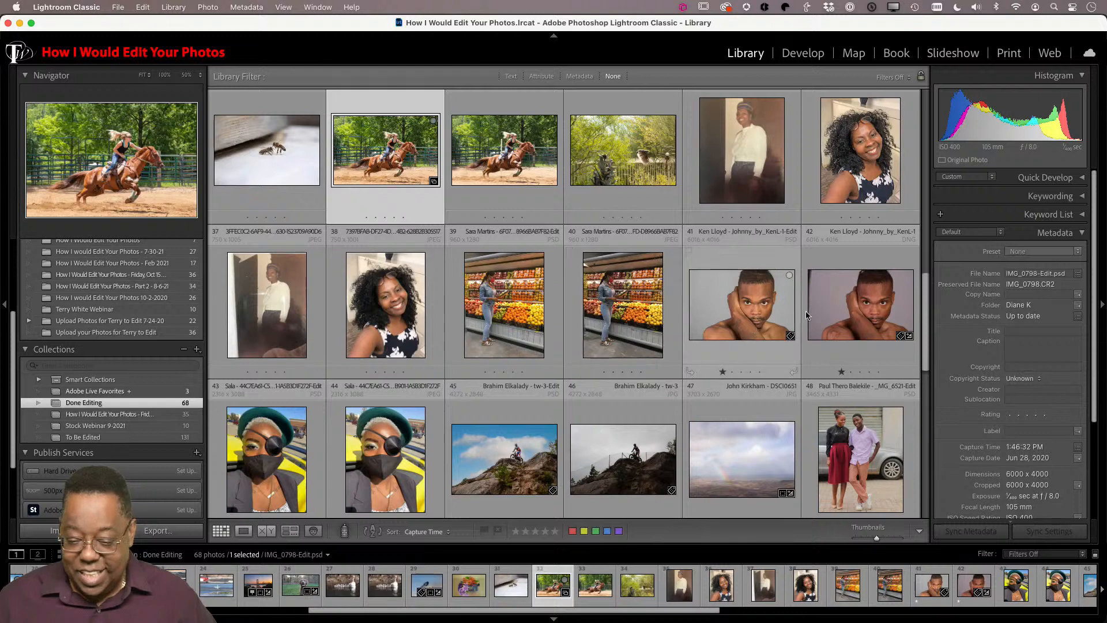
pyautogui.click(695, 321)
pyautogui.press('b')
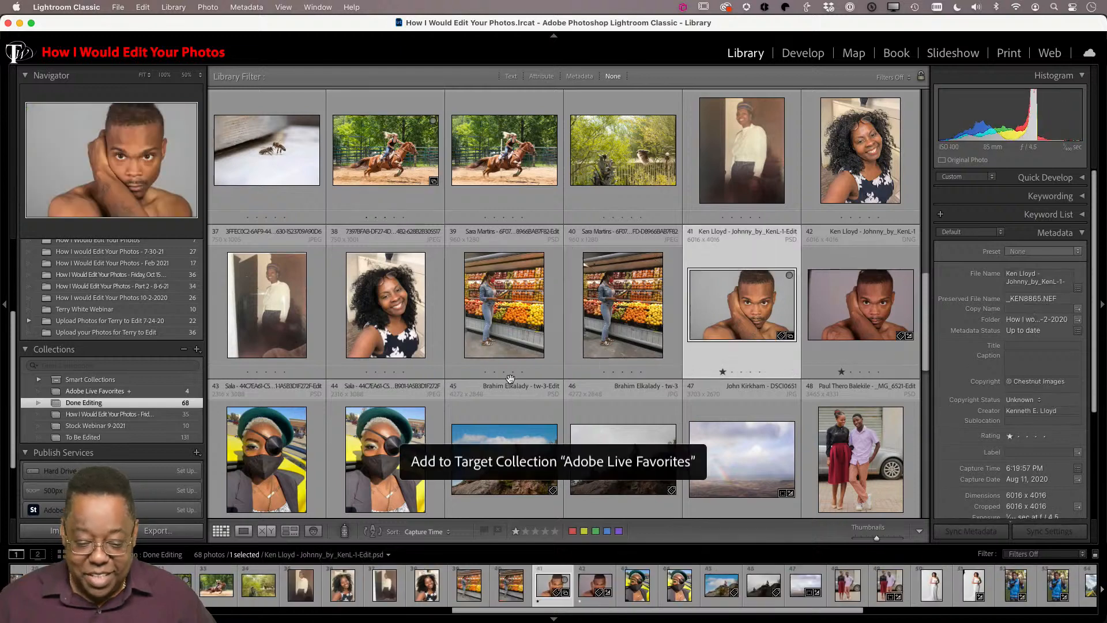
# - Add photo 43 of the woman with the eye patch and photo 57 of the woman in pink to Adobe Live Favorites
pyautogui.scroll(-2, 464, 383)
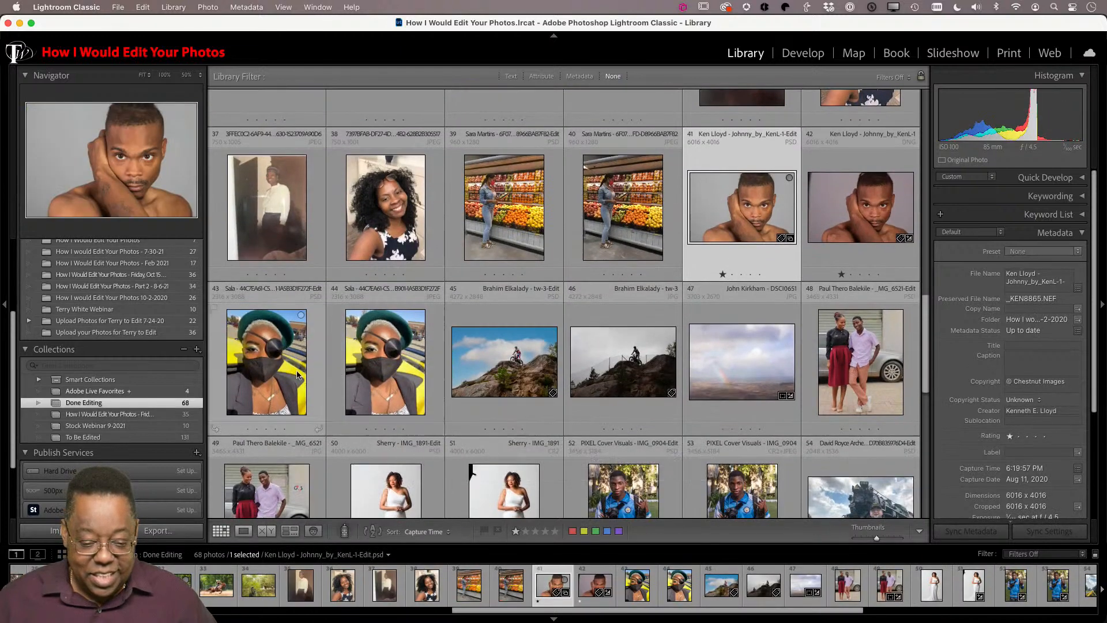
pyautogui.click(299, 378)
pyautogui.press('b')
pyautogui.scroll(-3, 708, 411)
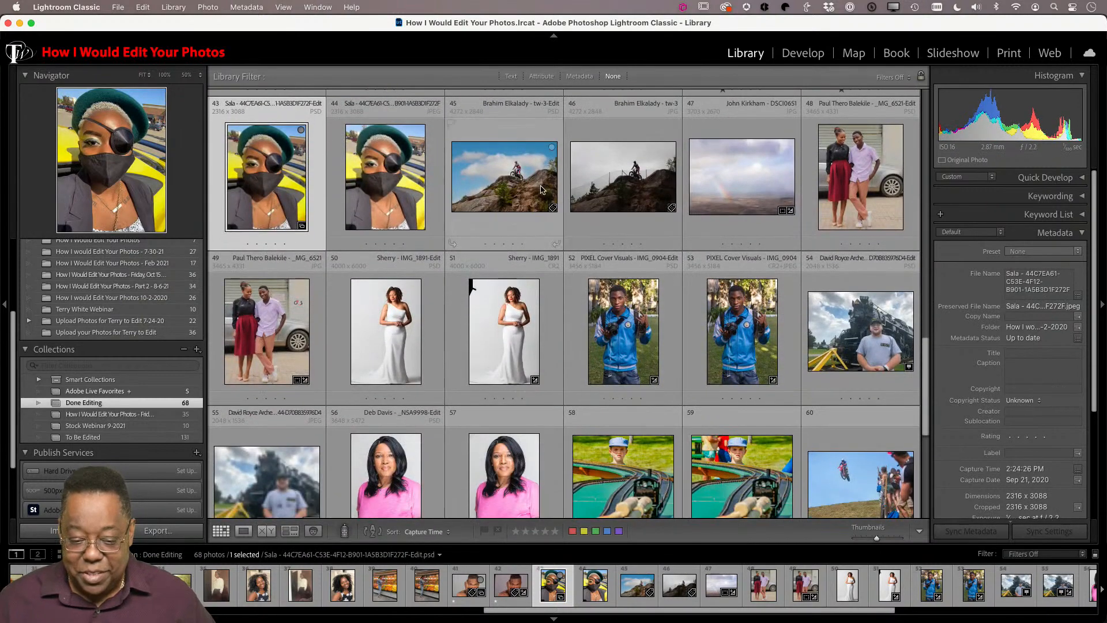
pyautogui.click(515, 190)
pyautogui.press('b')
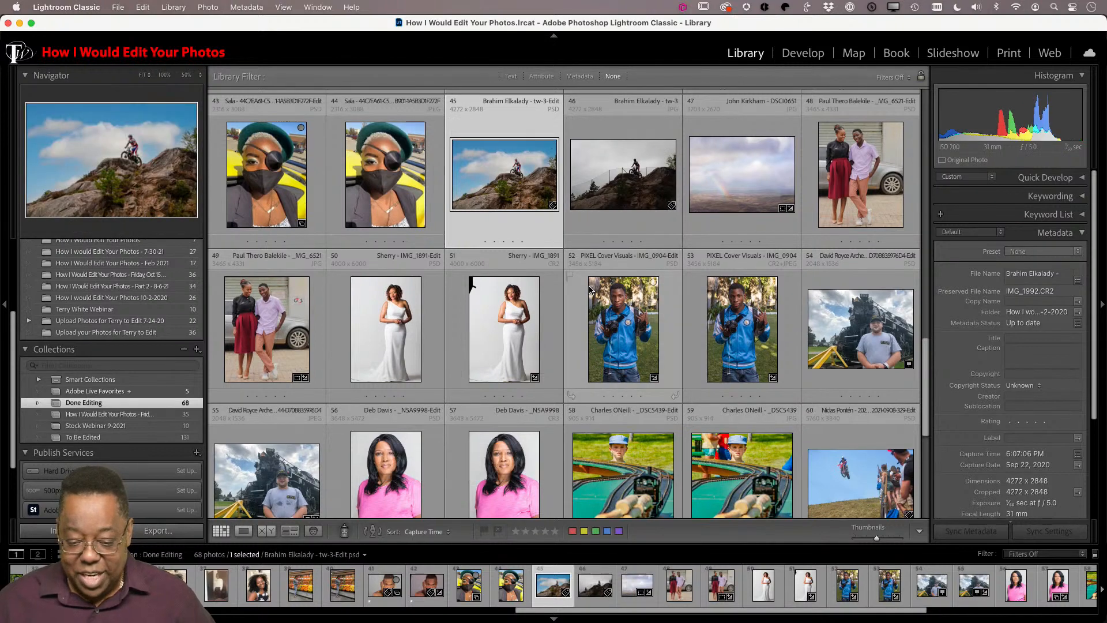
pyautogui.scroll(-4, 592, 286)
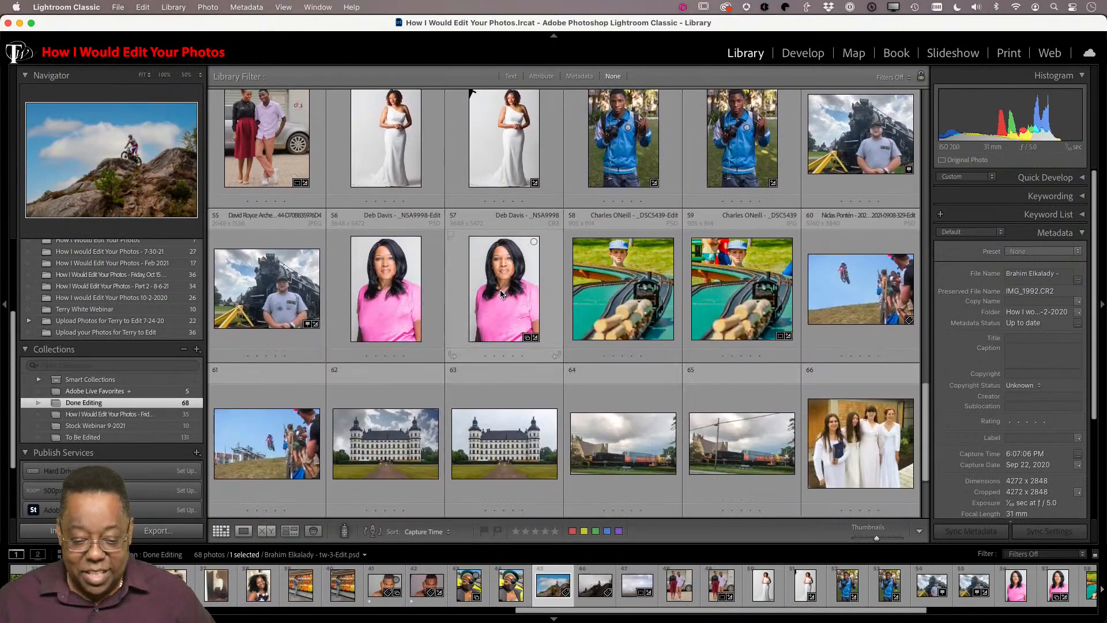
pyautogui.click(504, 289)
pyautogui.press('b')
pyautogui.scroll(-3, 549, 311)
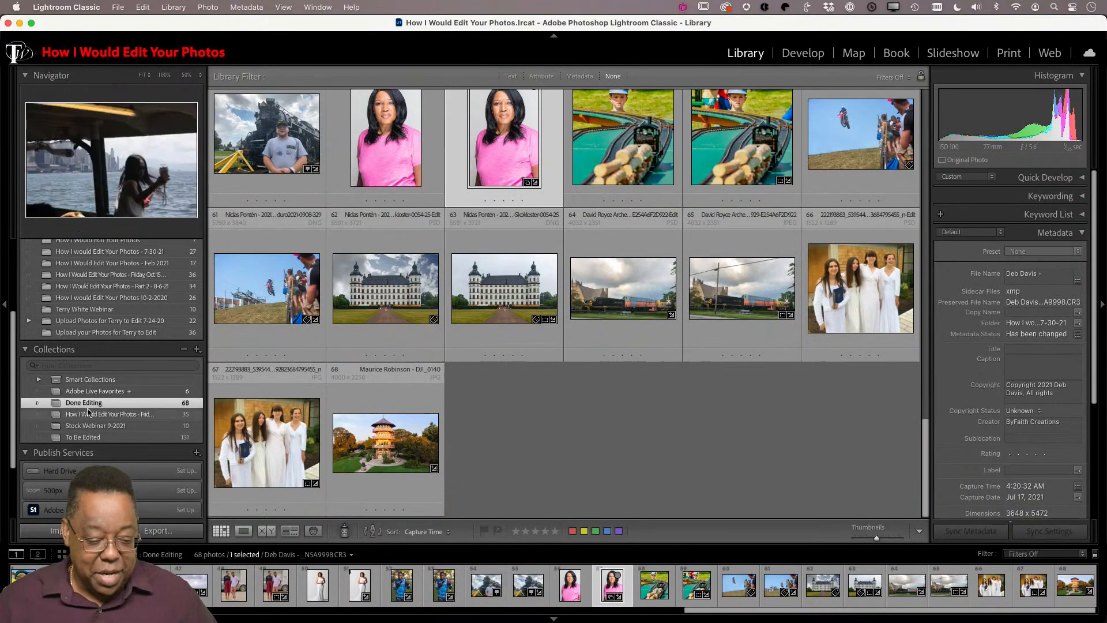
# - Make Done Editing the target collection and display the contents of Adobe Live Favorites
pyautogui.click(95, 392)
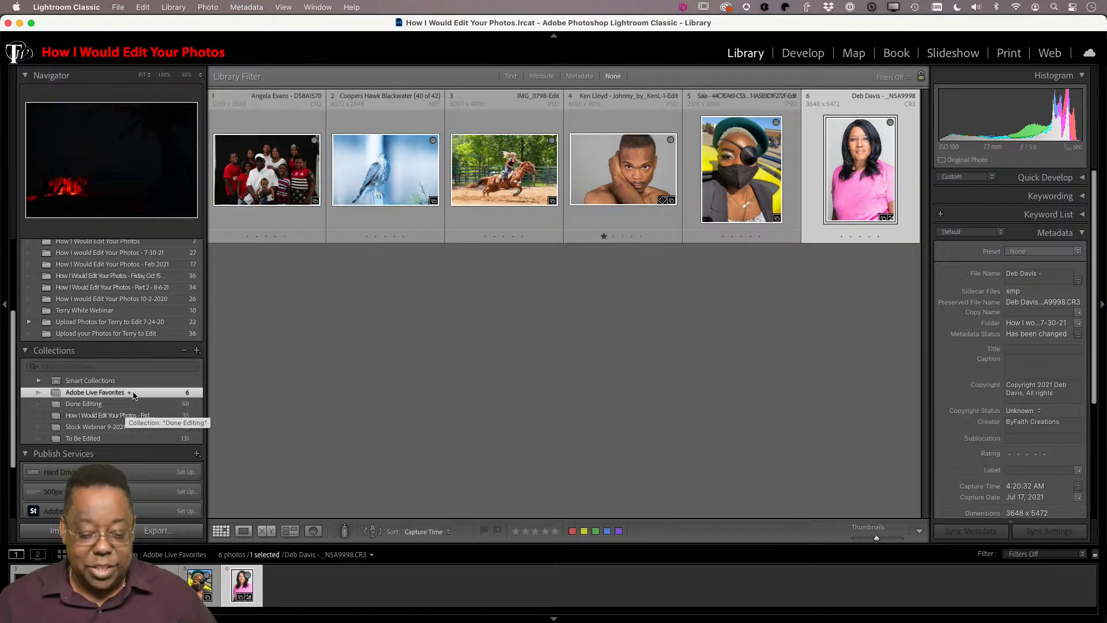
pyautogui.click(113, 407)
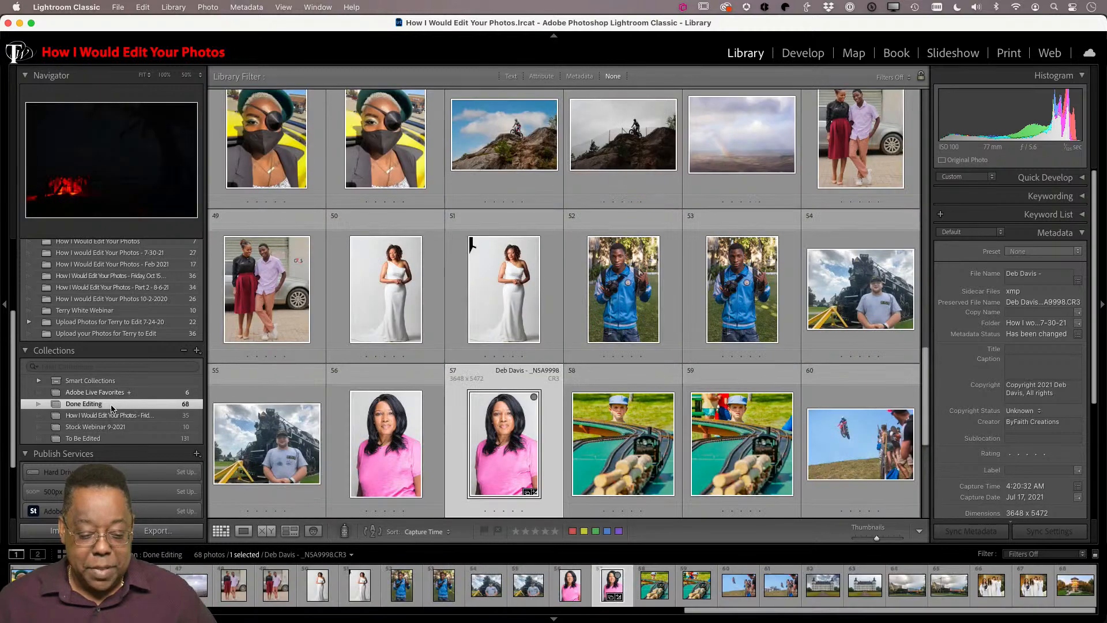
pyautogui.rightClick(113, 407)
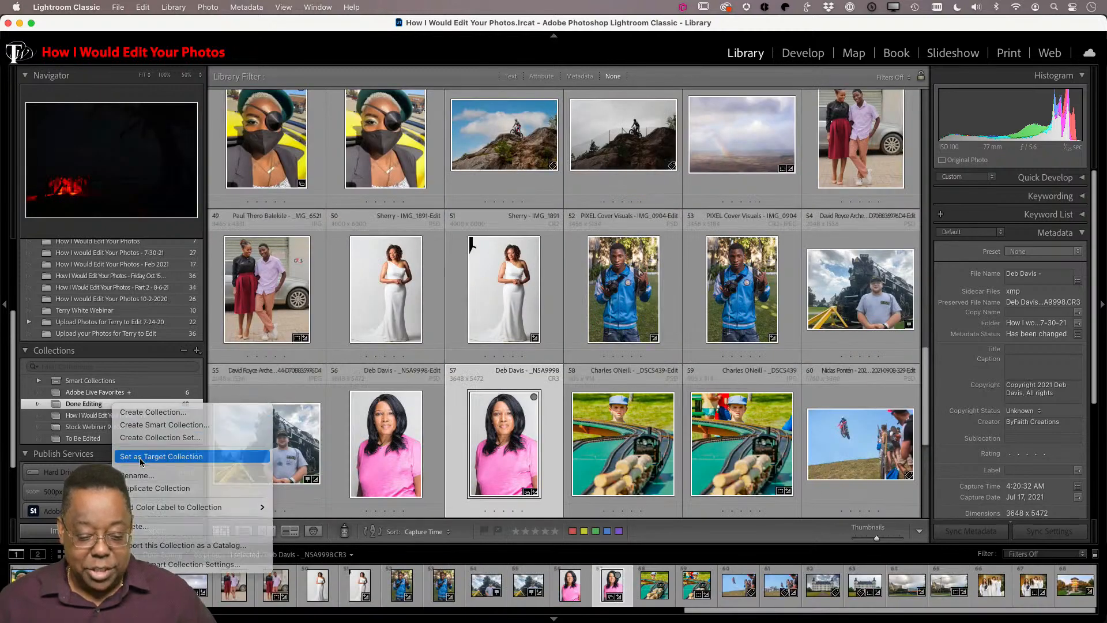
pyautogui.click(140, 461)
pyautogui.click(134, 395)
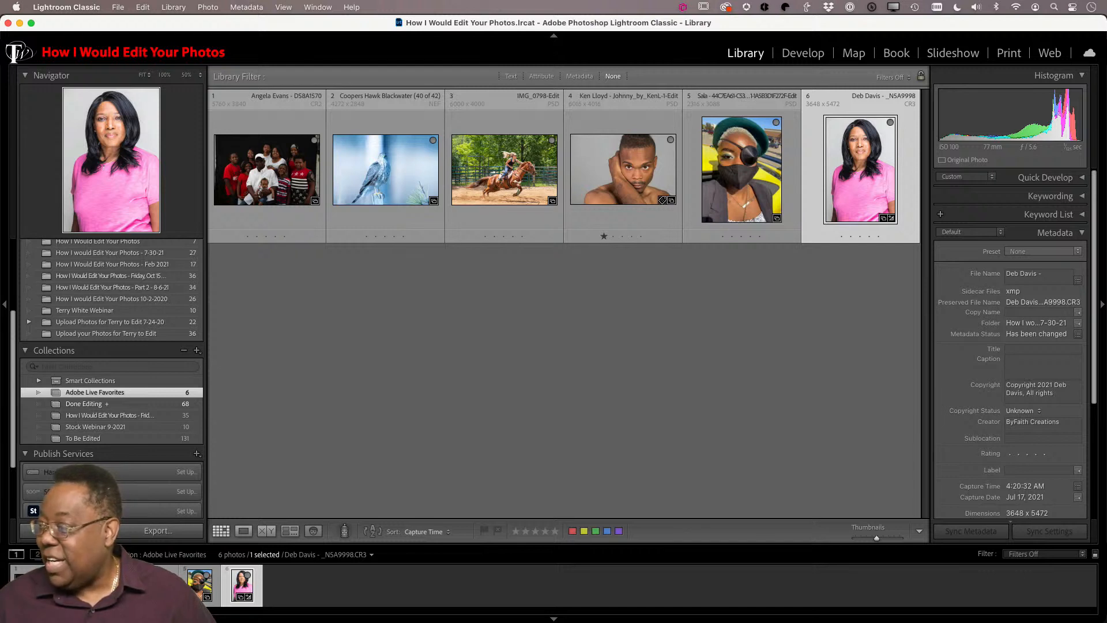
# - Deselect the photos and look at the available commands for importing photos or another catalog
pyautogui.click(600, 354)
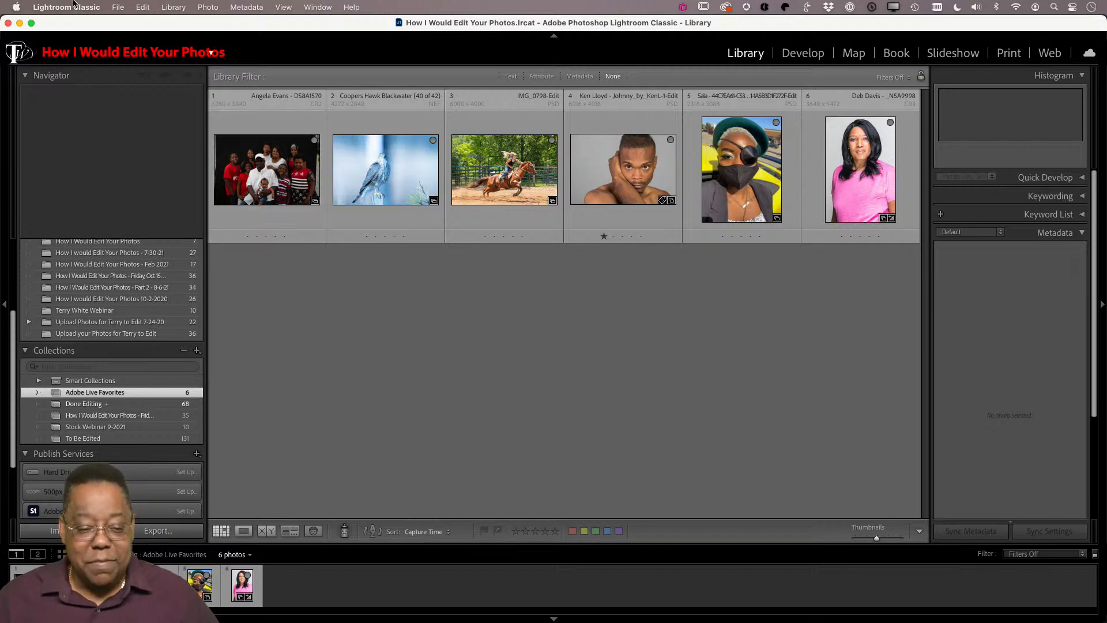
pyautogui.click(113, 6)
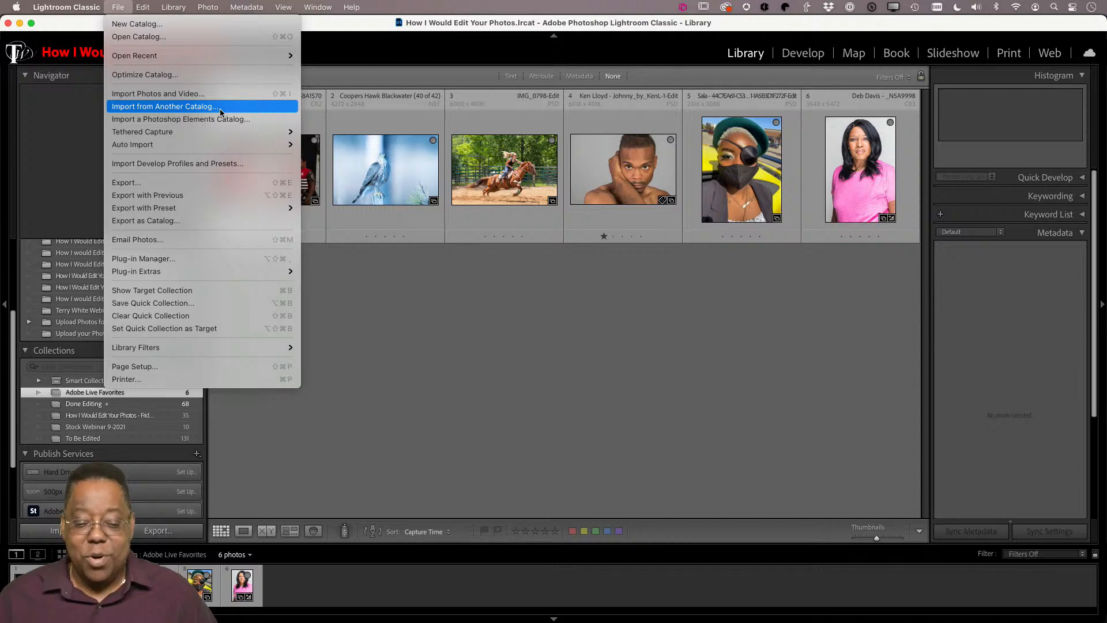
pyautogui.click(183, 4)
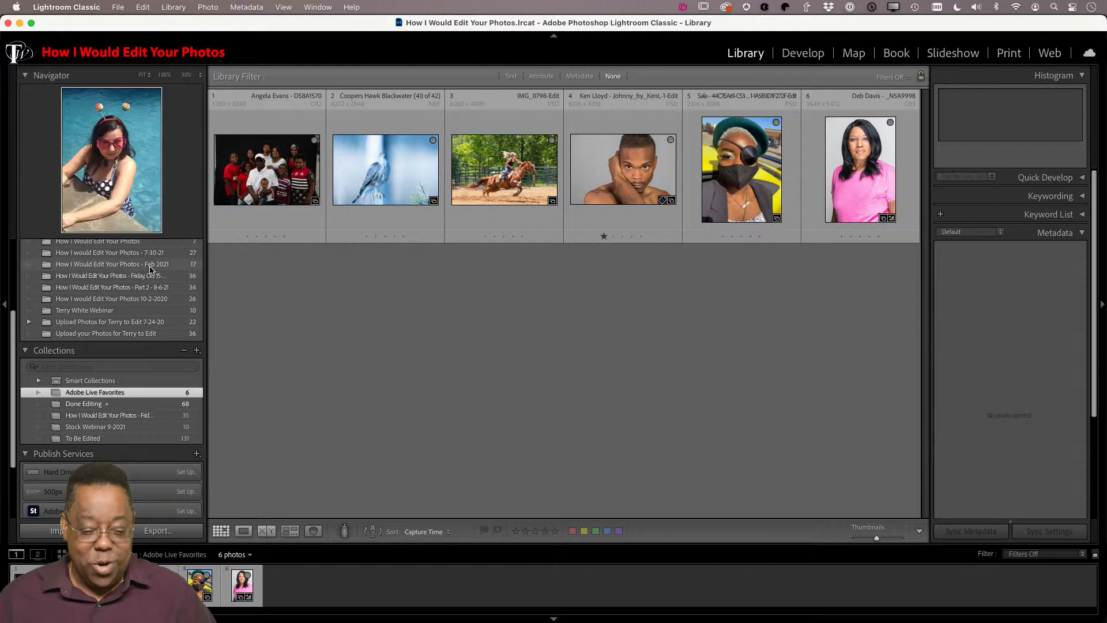
# - Show all photographs in the catalog and browse the grid to the photos around number 49
pyautogui.scroll(4, 149, 271)
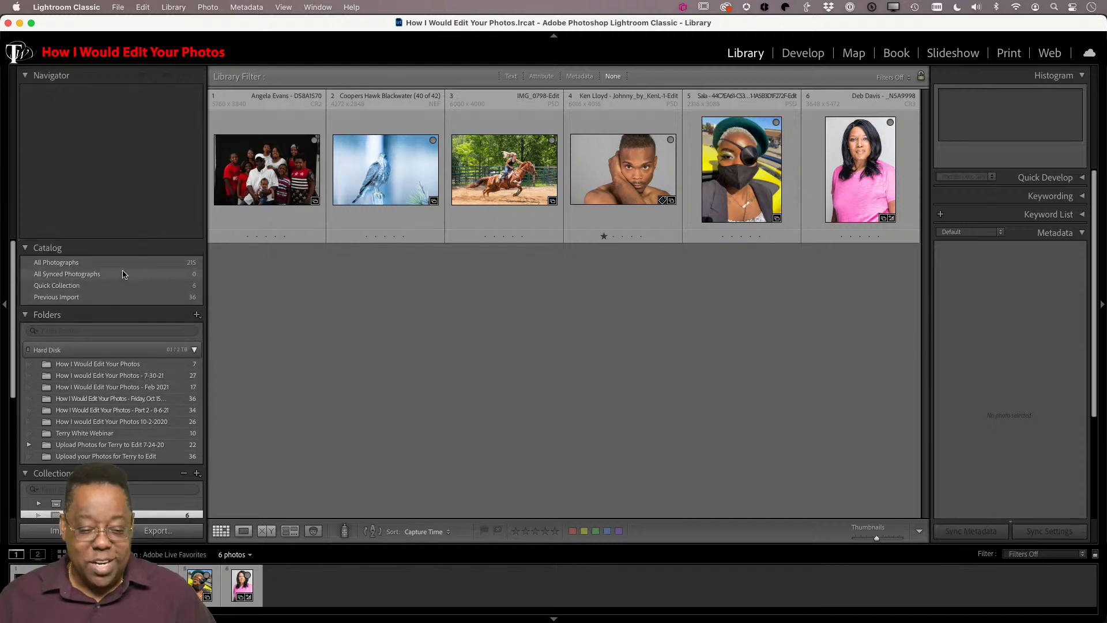
pyautogui.click(125, 265)
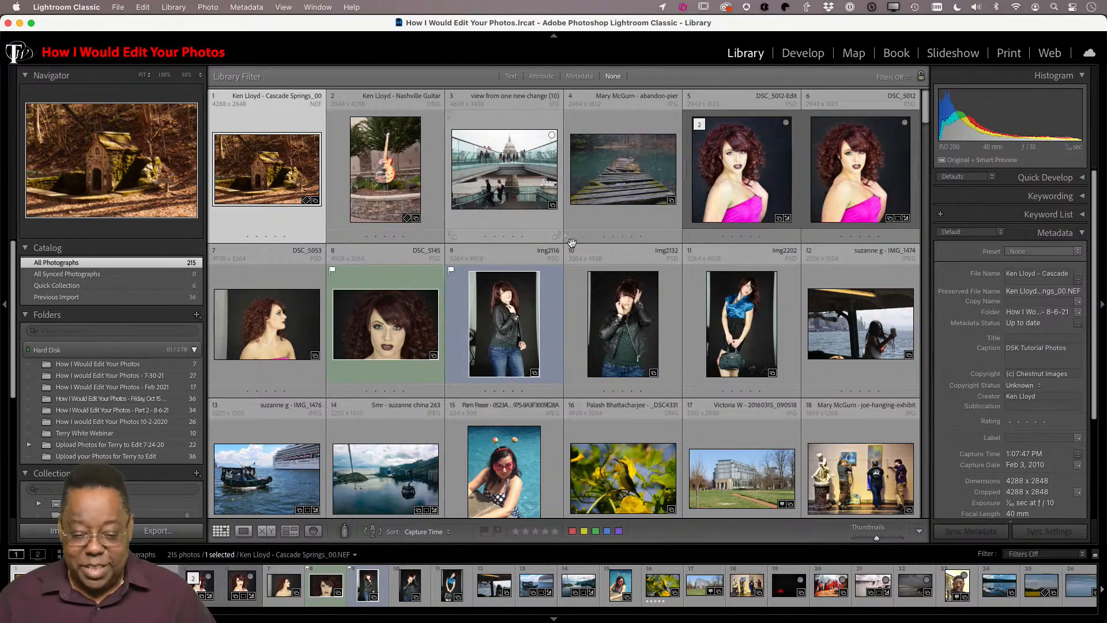
pyautogui.scroll(-5, 534, 309)
pyautogui.scroll(-10, 534, 310)
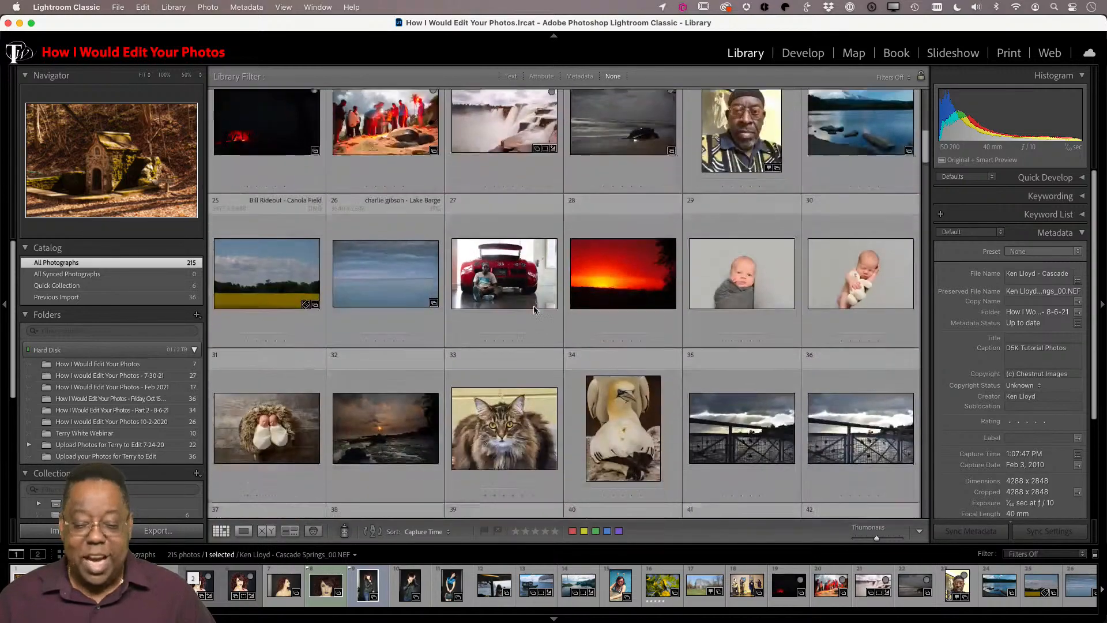
pyautogui.scroll(-4, 534, 309)
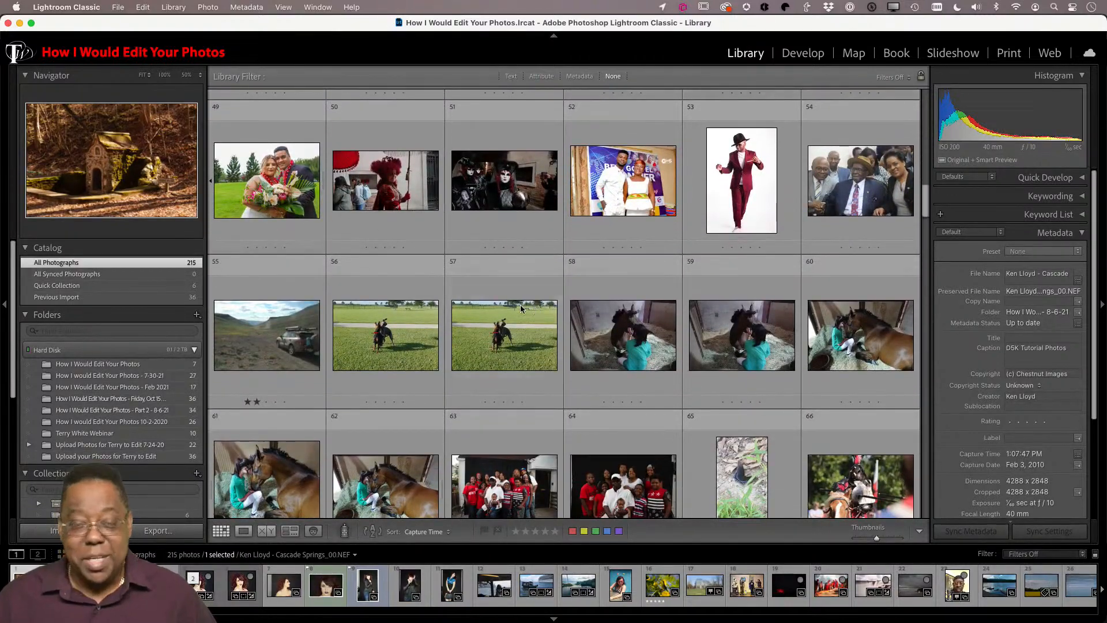
pyautogui.press('j')
pyautogui.click(118, 8)
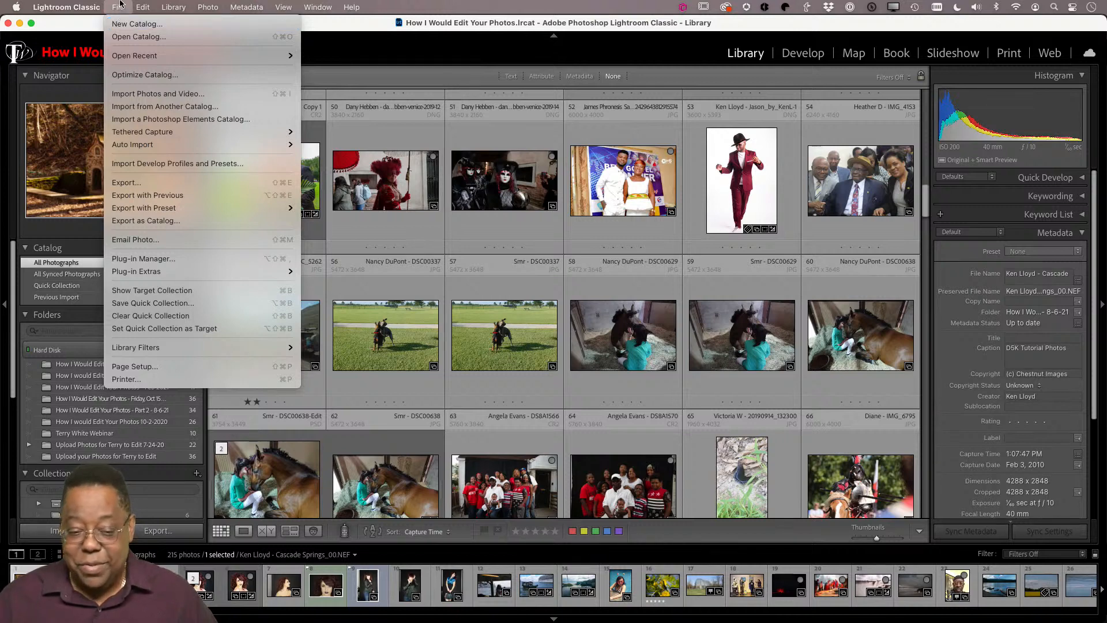
pyautogui.click(120, 5)
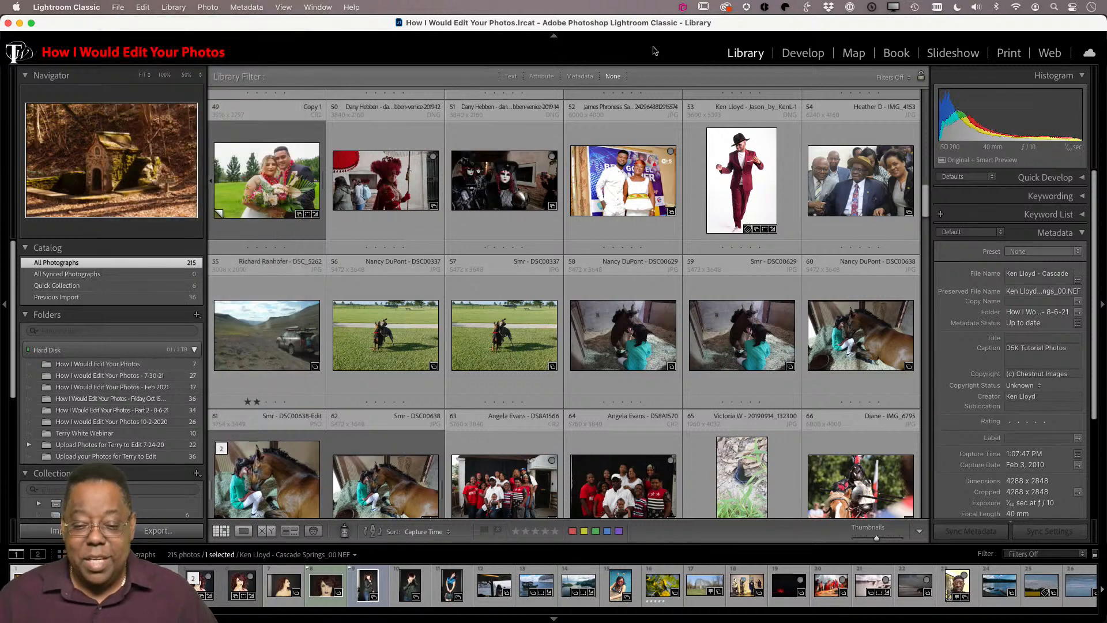
# - Check the cloud storage and sync status, and view the Special Effects album in Lightroom before returning to Lightroom Classic
pyautogui.click(1089, 55)
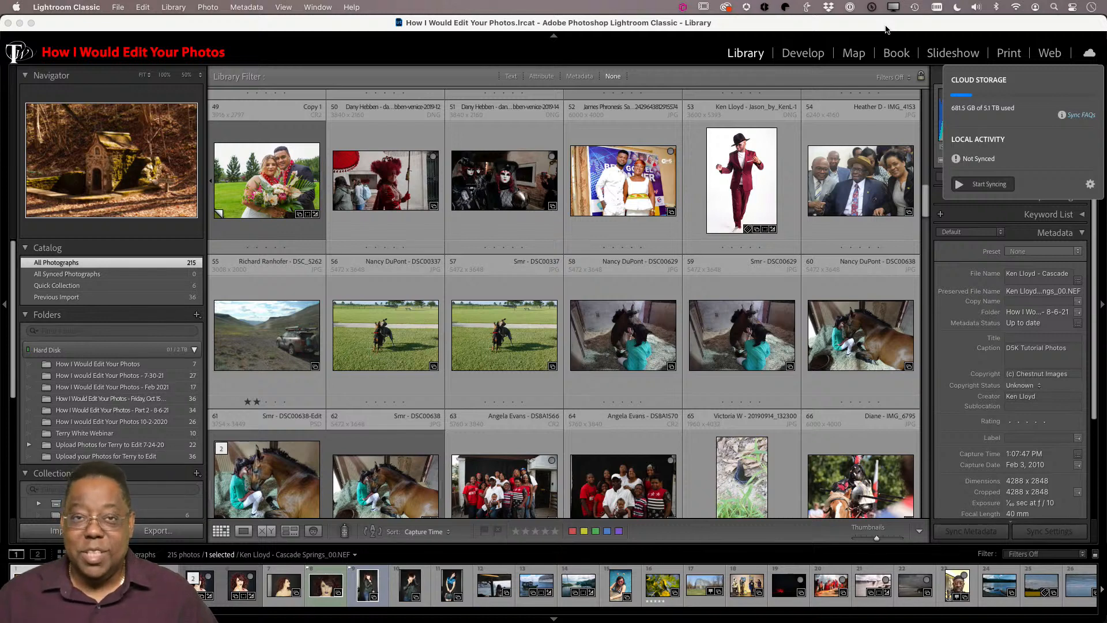
pyautogui.press('super+Tab')
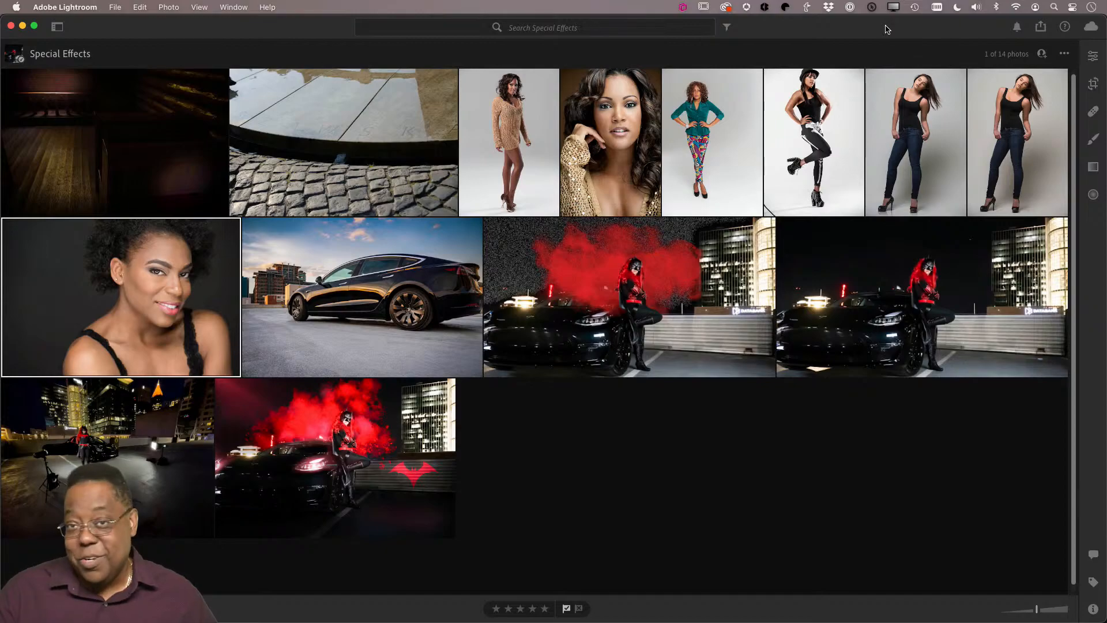
pyautogui.press('super+Tab')
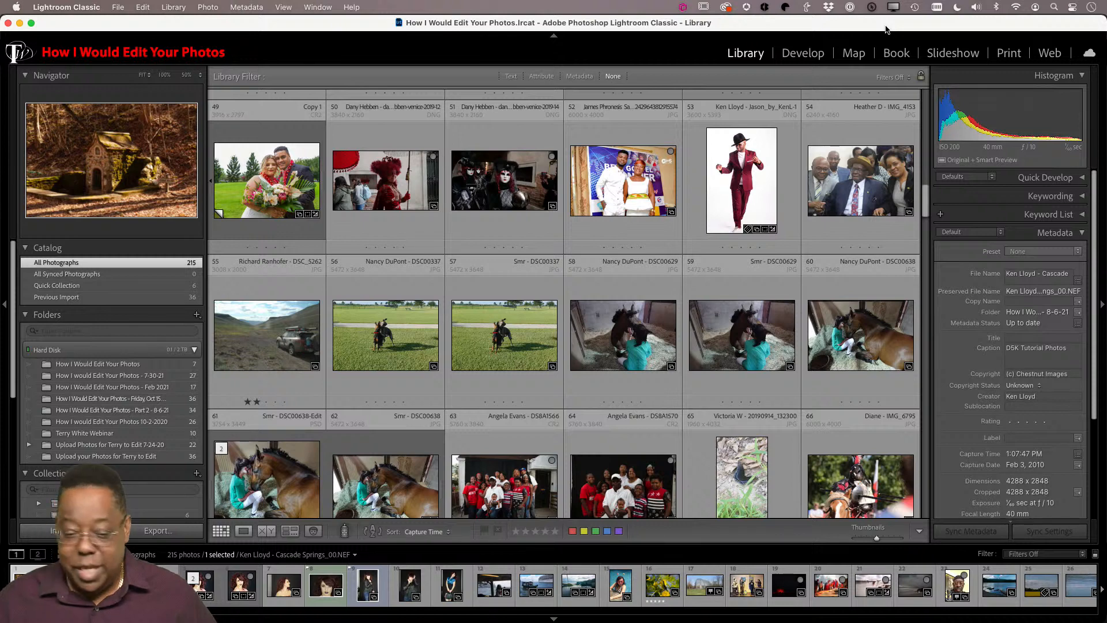
# - Open photo 49, the wedding couple with the bouquet, in Loupe view
pyautogui.doubleClick(286, 204)
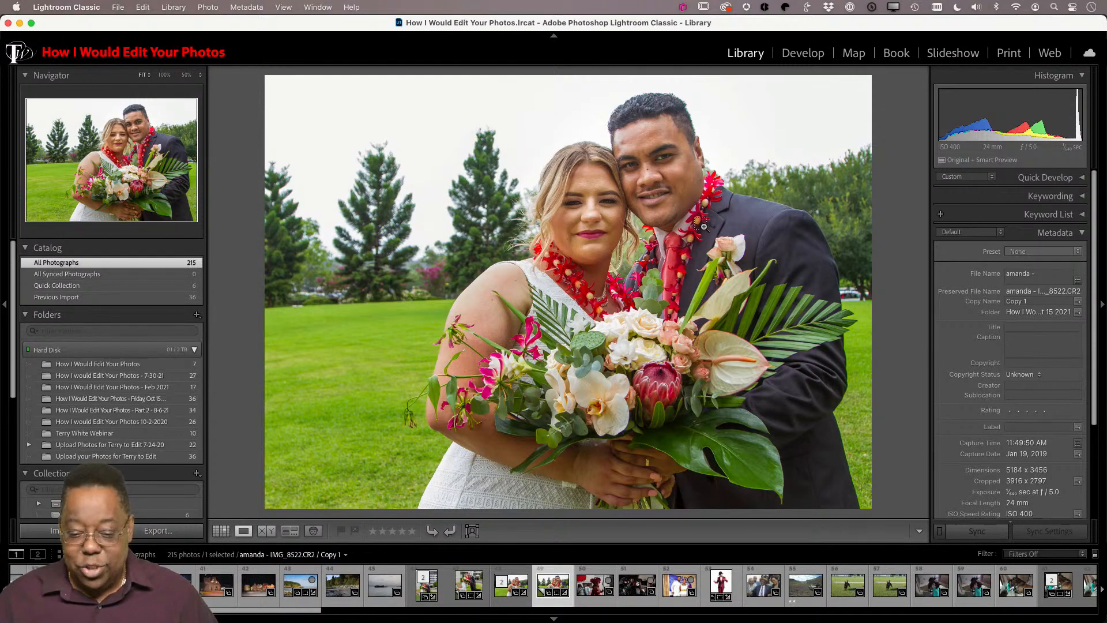
# - Enable Remove Chromatic Aberration in the Develop lens corrections for wedding photo 49, comparing the fringing on the white petal with it on and off
pyautogui.moveTo(709, 225); pyautogui.dragTo(754, 279)
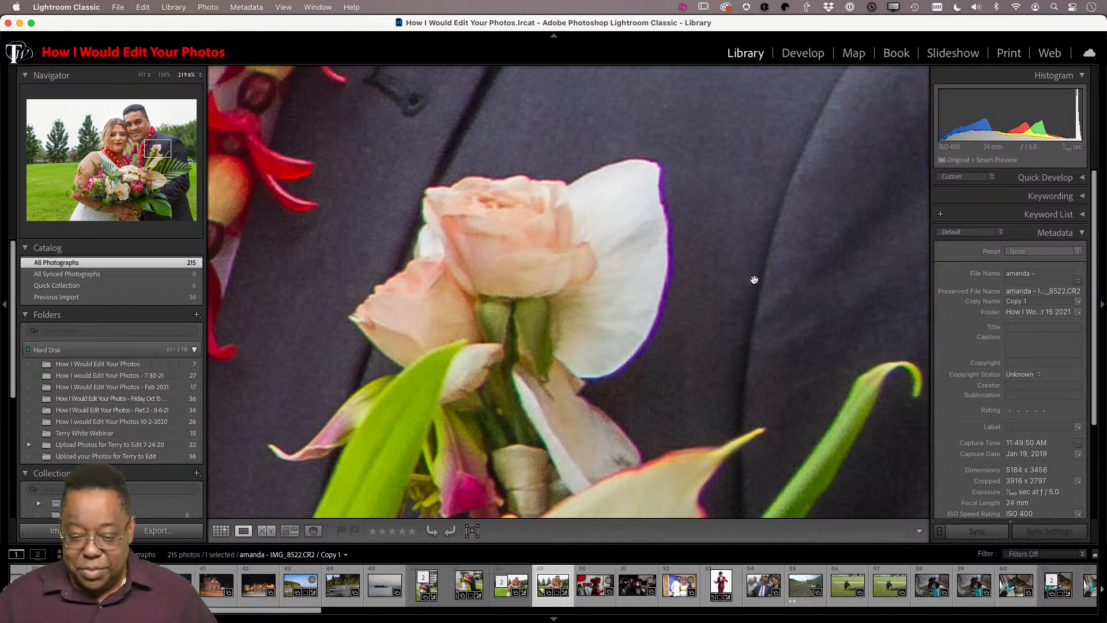
pyautogui.press('d')
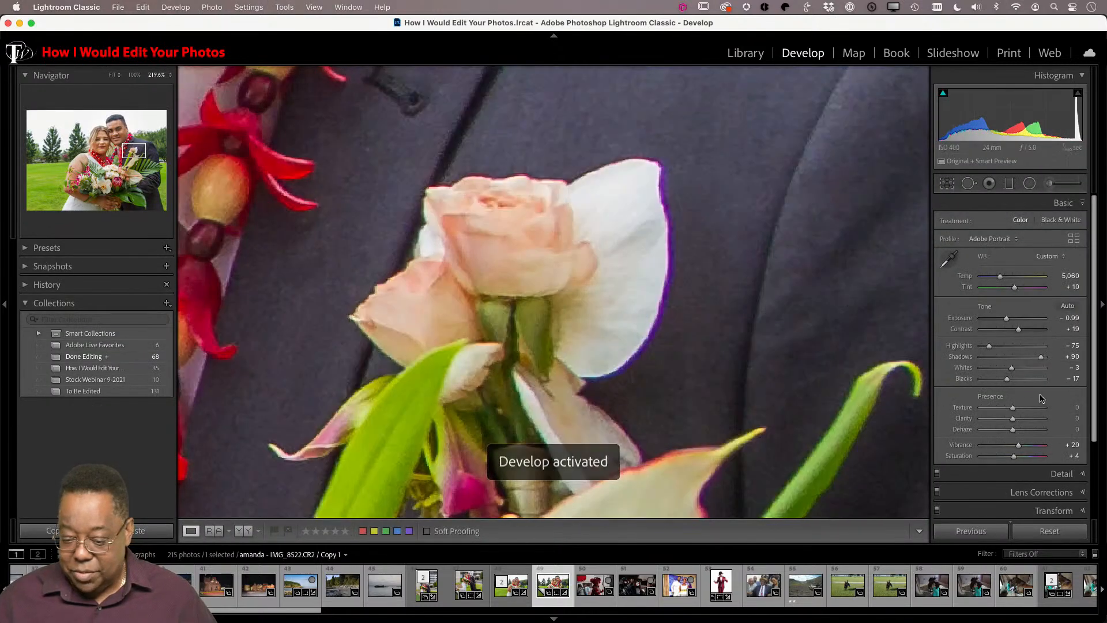
pyautogui.scroll(-3, 1015, 404)
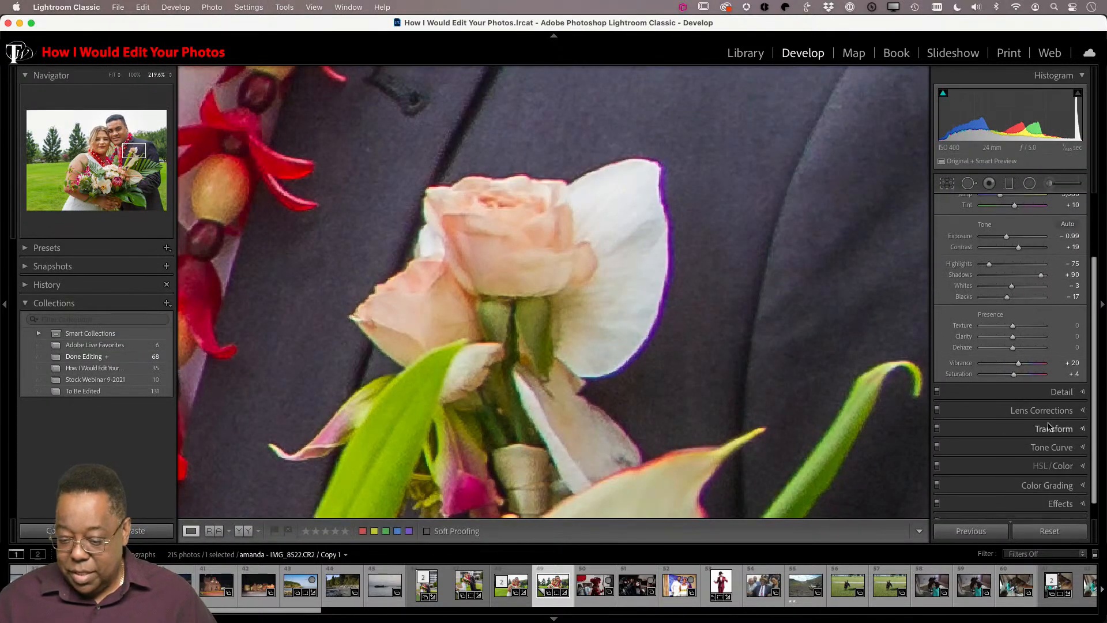
pyautogui.click(1041, 411)
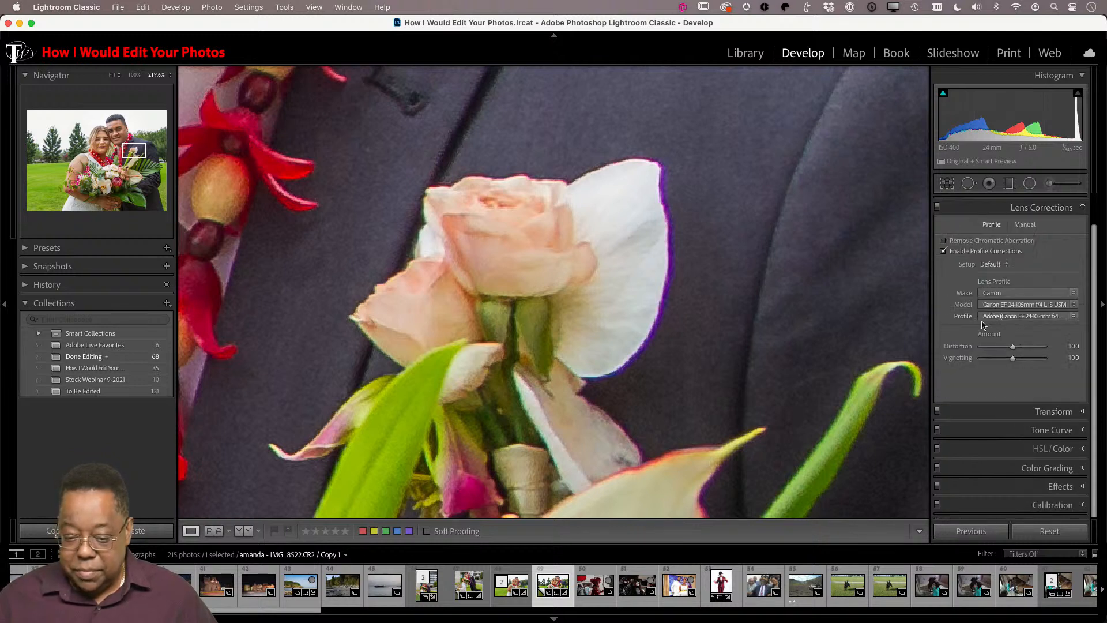
pyautogui.click(944, 241)
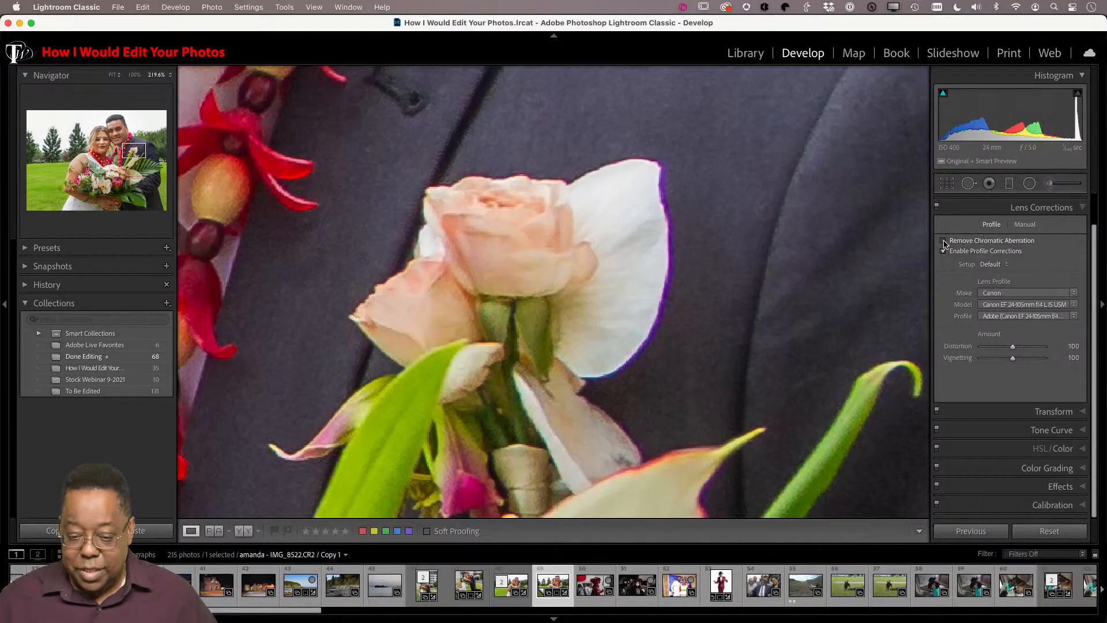
pyautogui.click(944, 241)
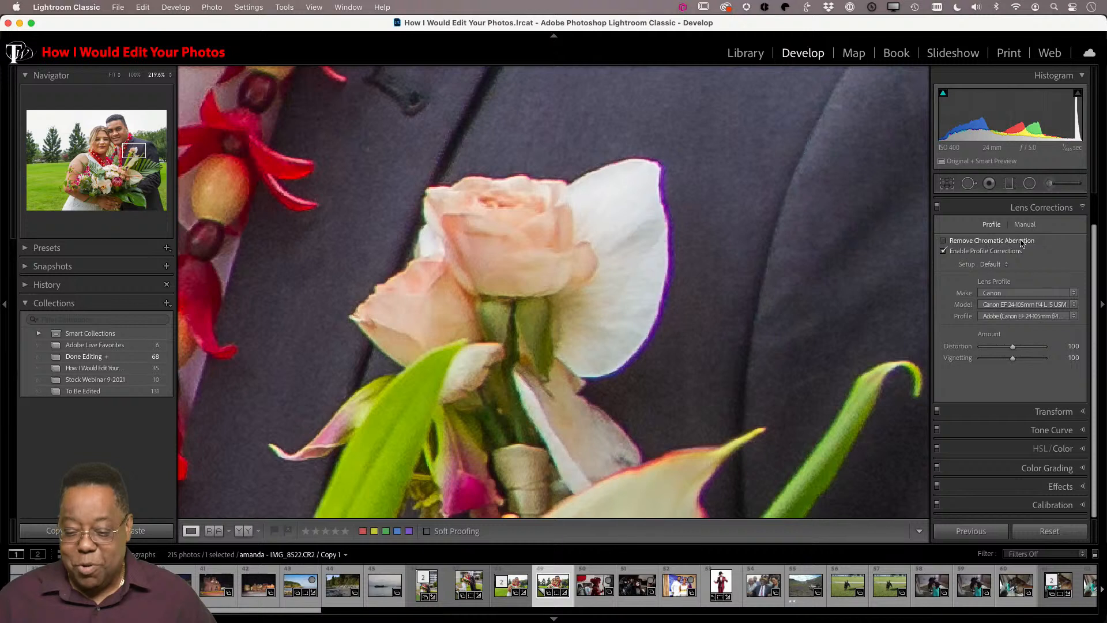
pyautogui.click(984, 244)
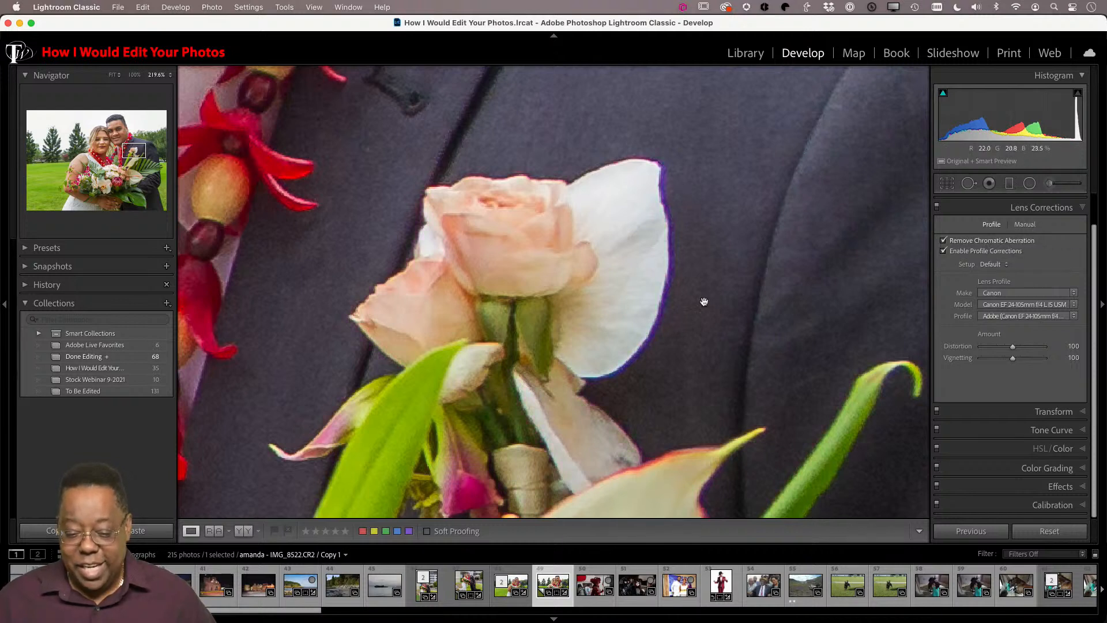
pyautogui.scroll(2, 715, 308)
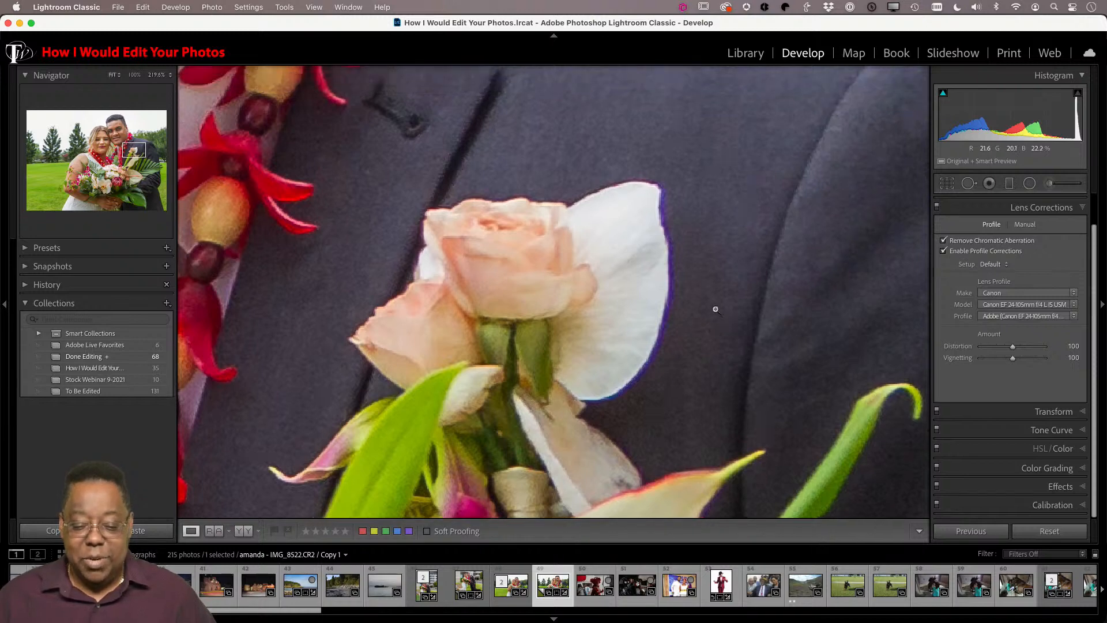
pyautogui.click(715, 308)
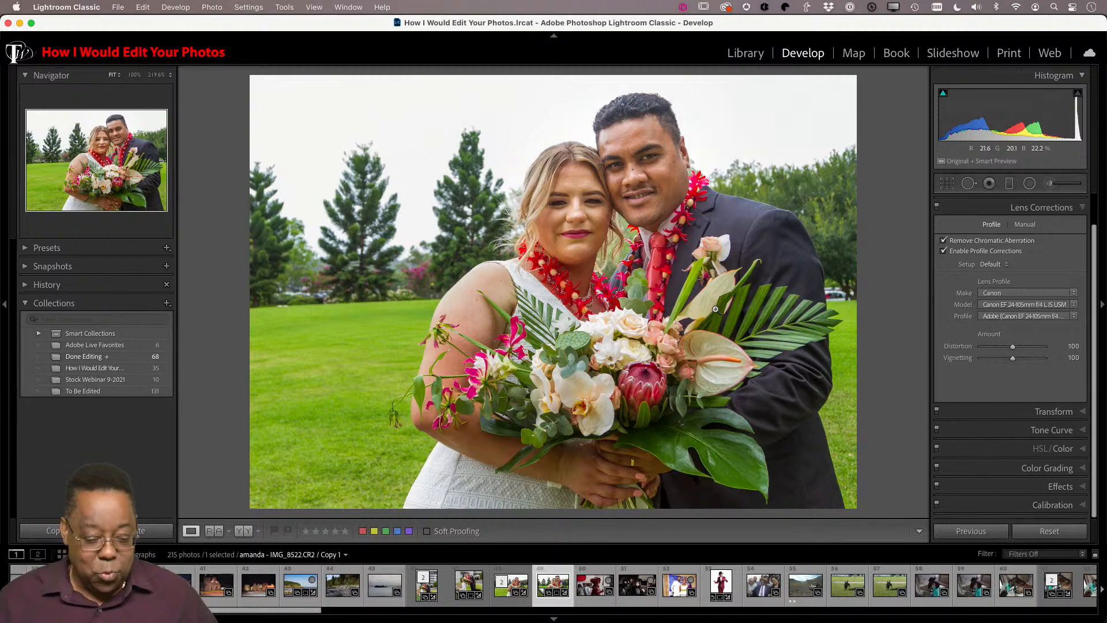
# - Return to the Library grid and browse from the wedding photos up to the first rows of labelled portraits and back
pyautogui.press('g')
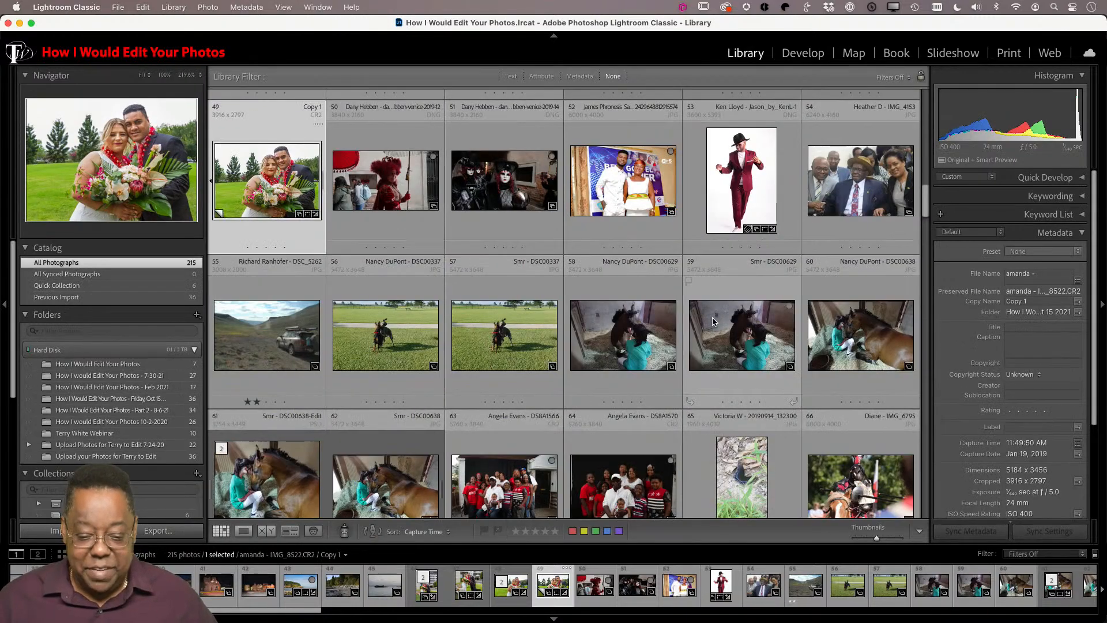
pyautogui.scroll(5, 713, 322)
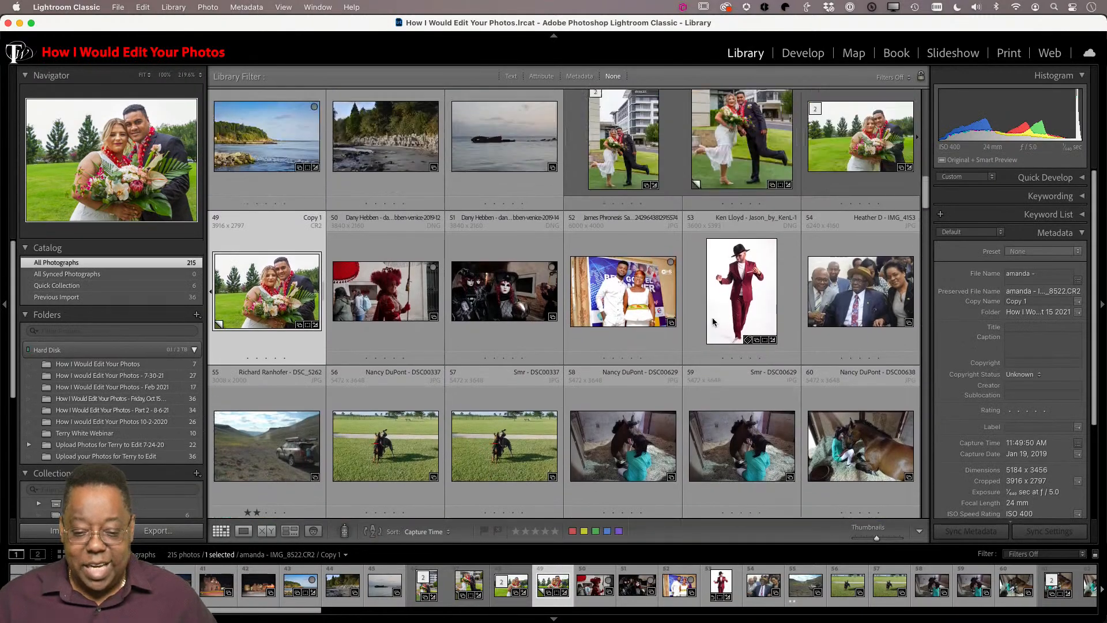
pyautogui.scroll(4, 713, 321)
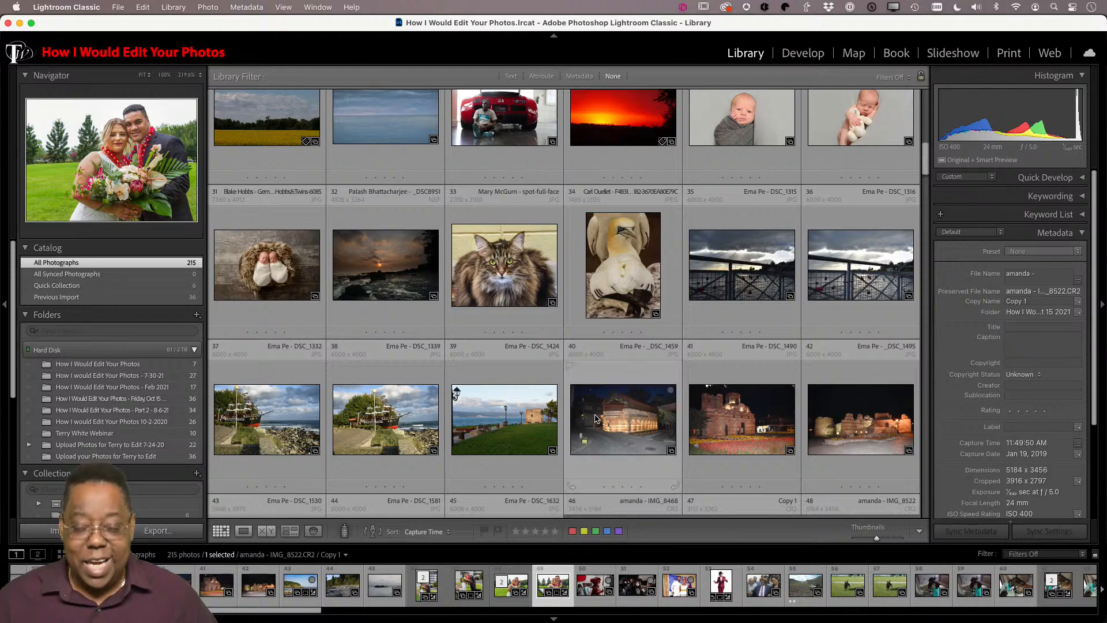
pyautogui.scroll(1, 596, 413)
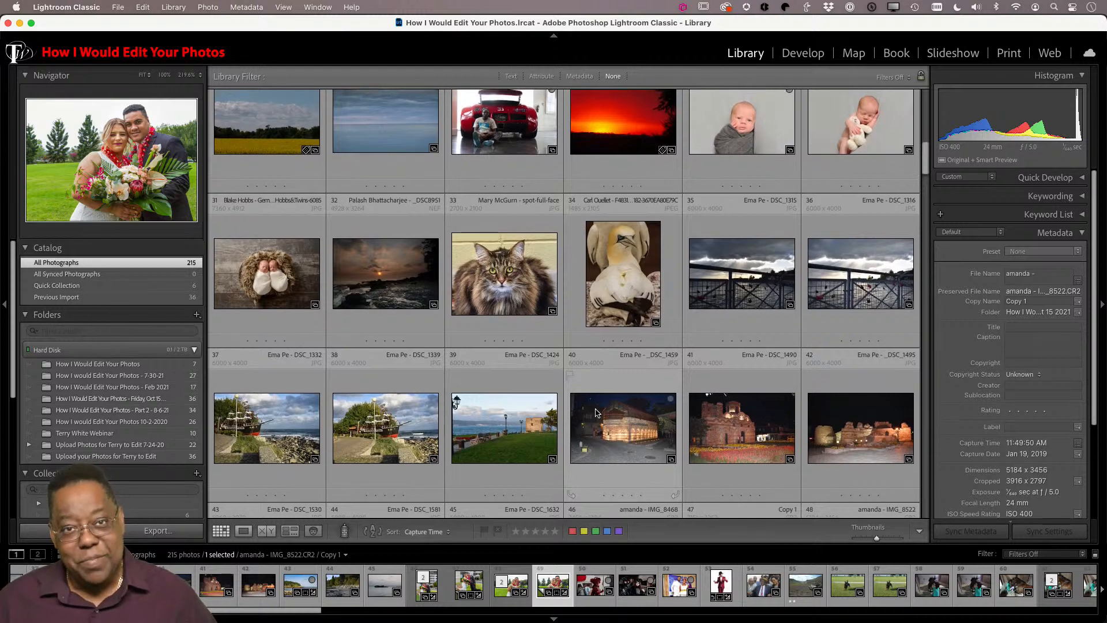
pyautogui.scroll(3, 596, 413)
pyautogui.scroll(4, 596, 413)
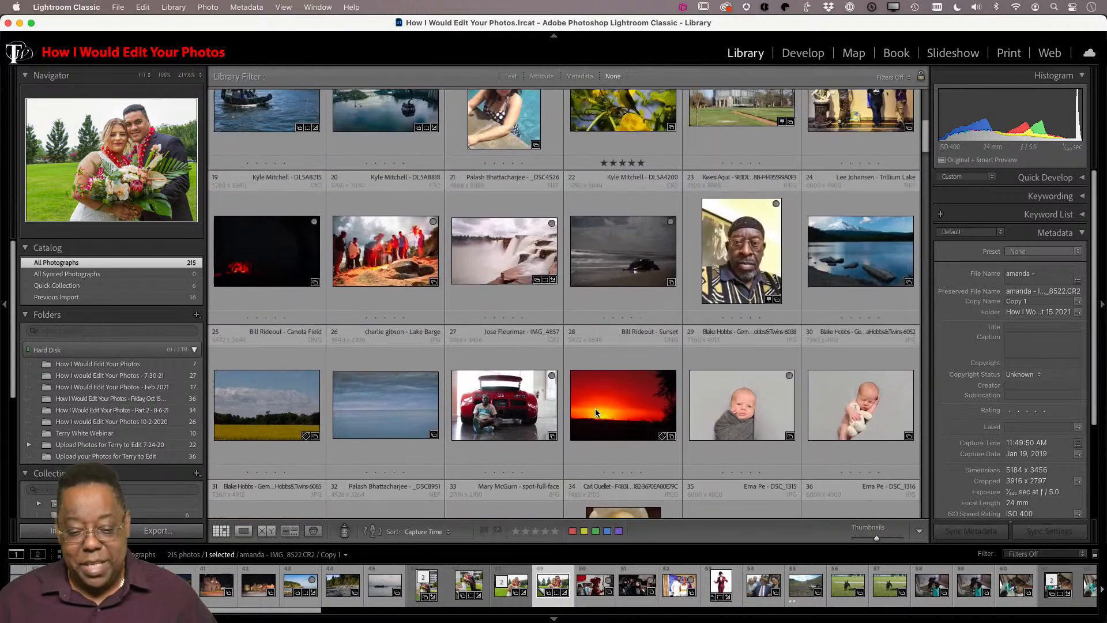
pyautogui.scroll(3, 595, 412)
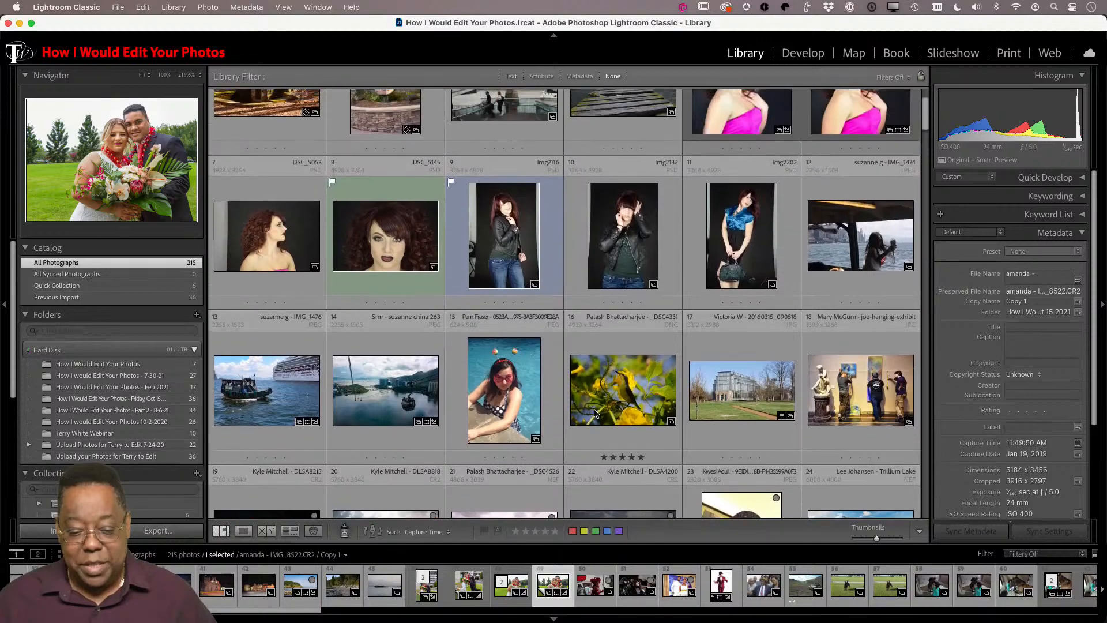
pyautogui.scroll(-12, 592, 413)
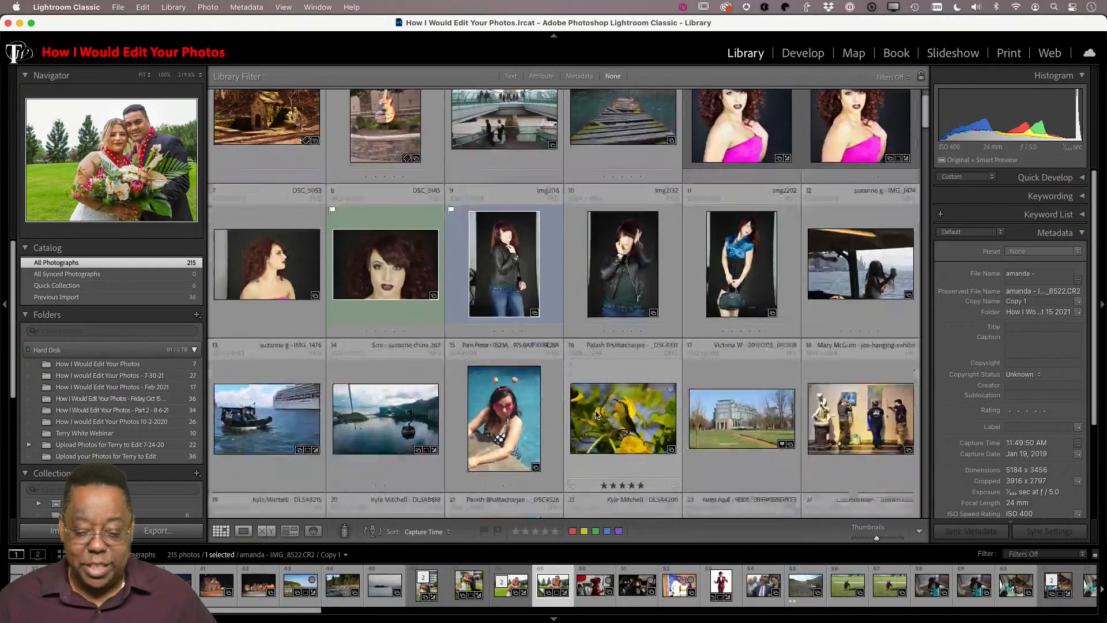
pyautogui.scroll(-1, 596, 413)
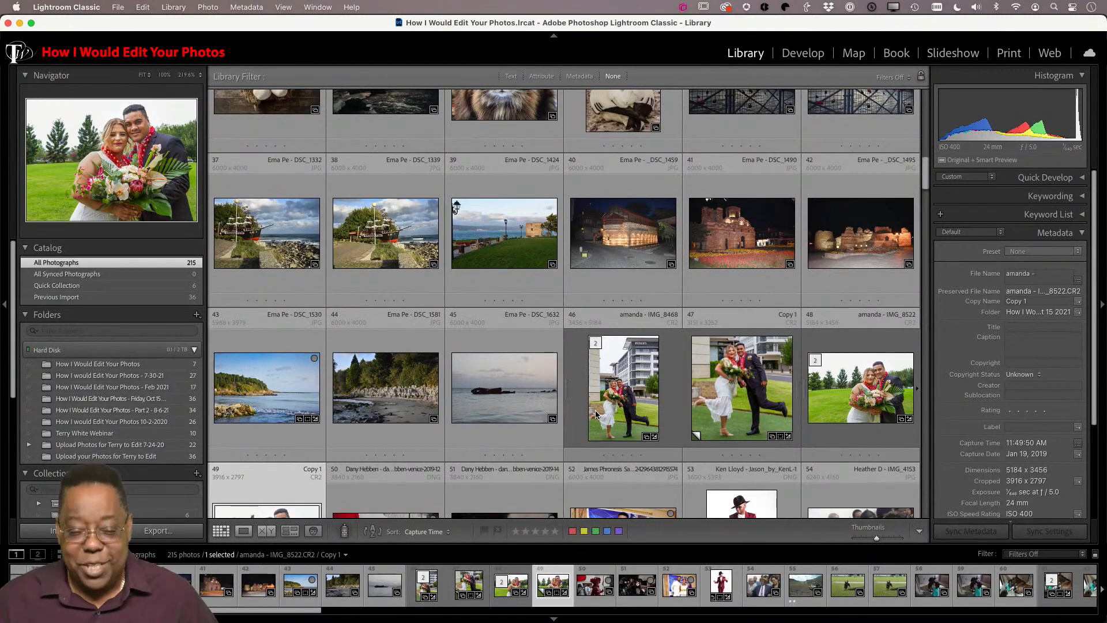
pyautogui.scroll(-2, 596, 413)
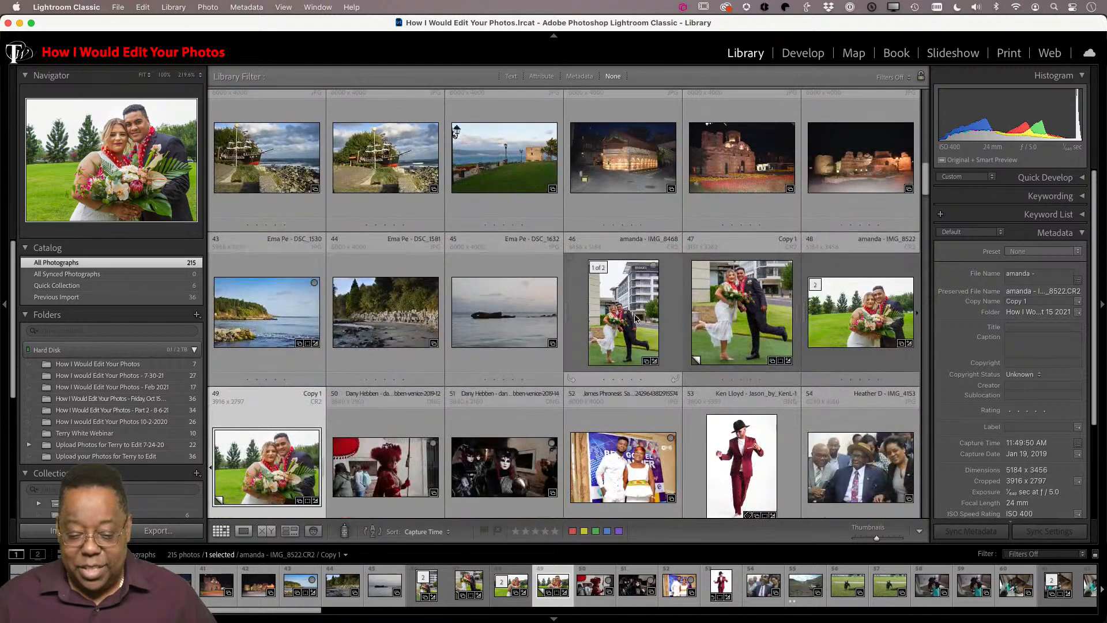
# - Flag photo 47, the cropped wedding copy, as a pick and set a green colour label on photo 46
pyautogui.click(728, 307)
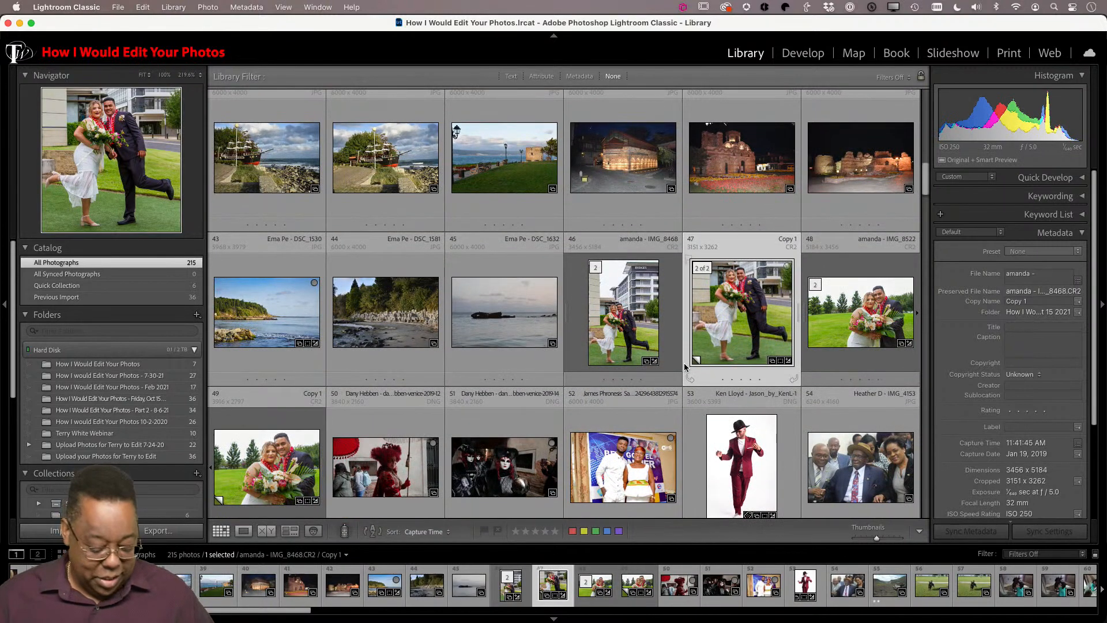
pyautogui.press('p')
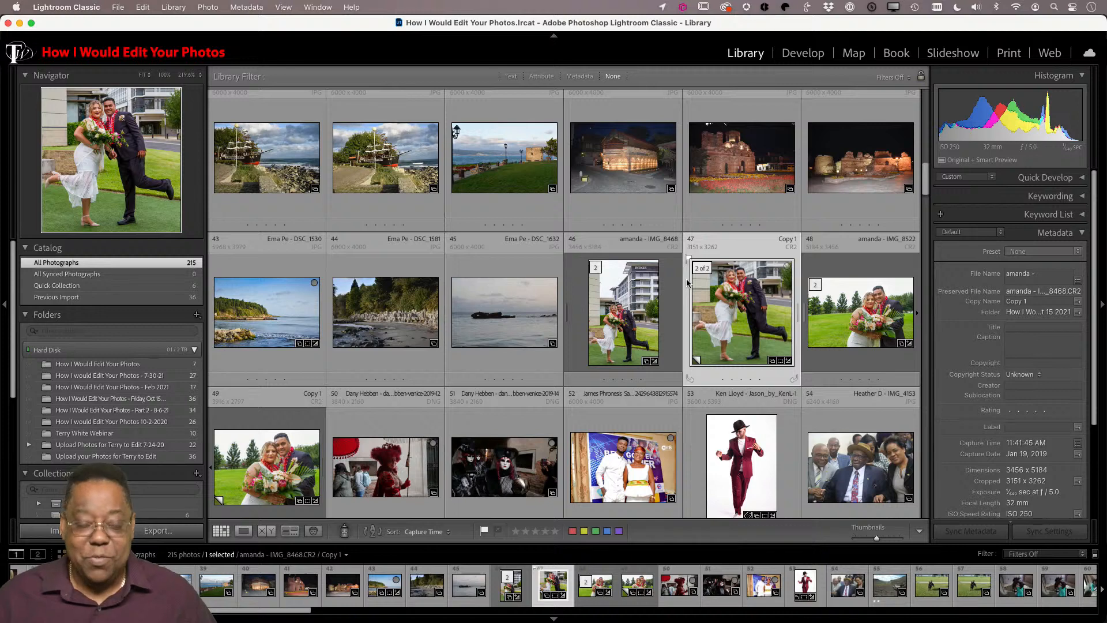
pyautogui.click(611, 308)
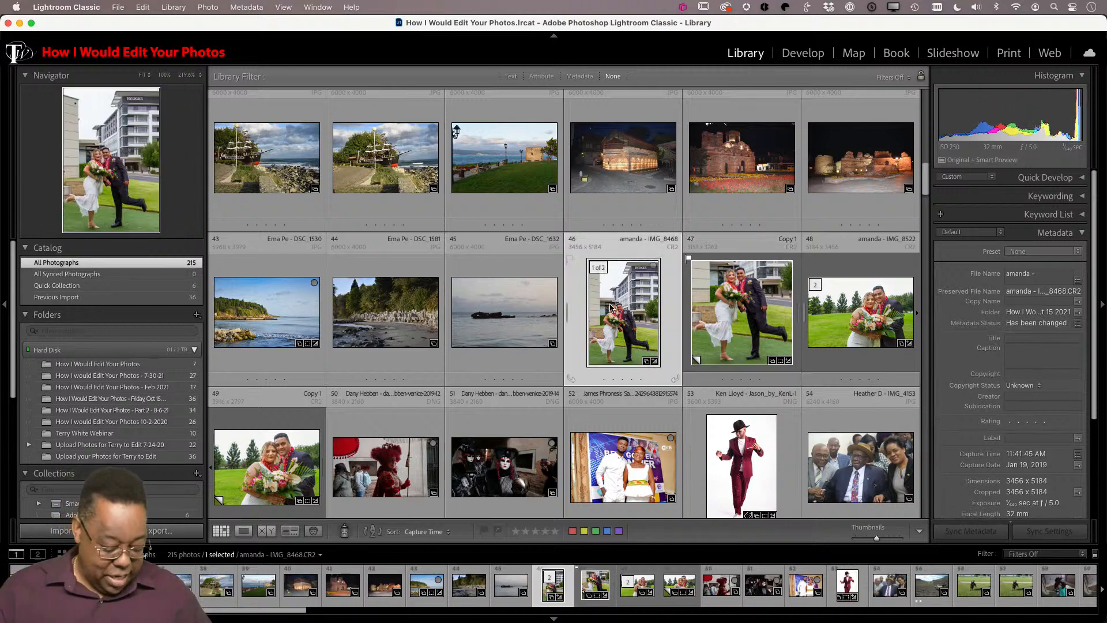
pyautogui.press('9')
pyautogui.press('8')
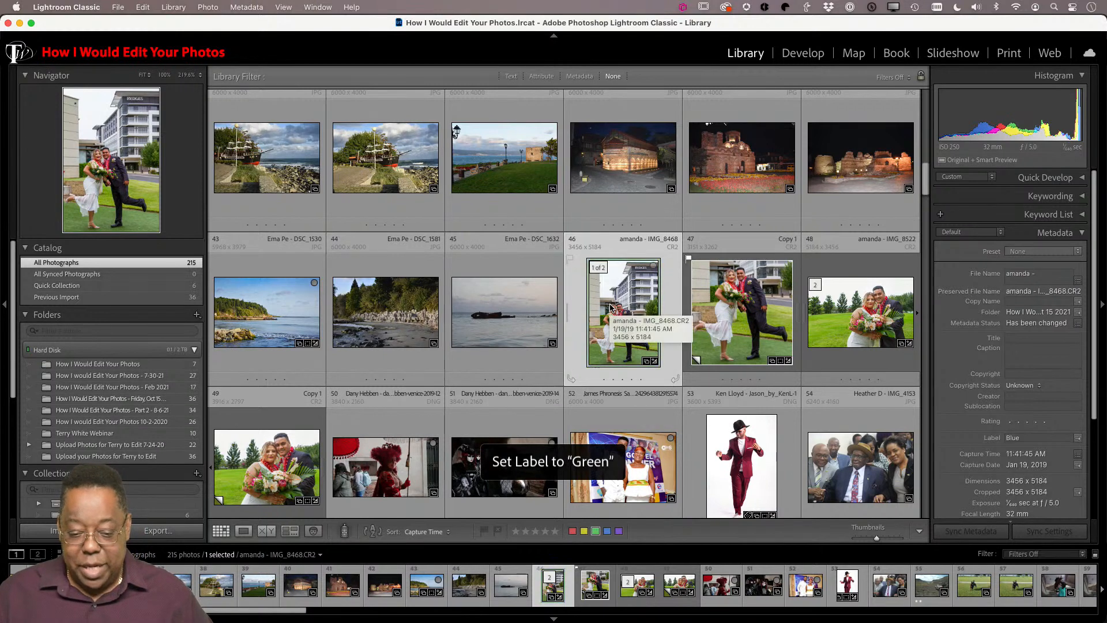
pyautogui.click(790, 298)
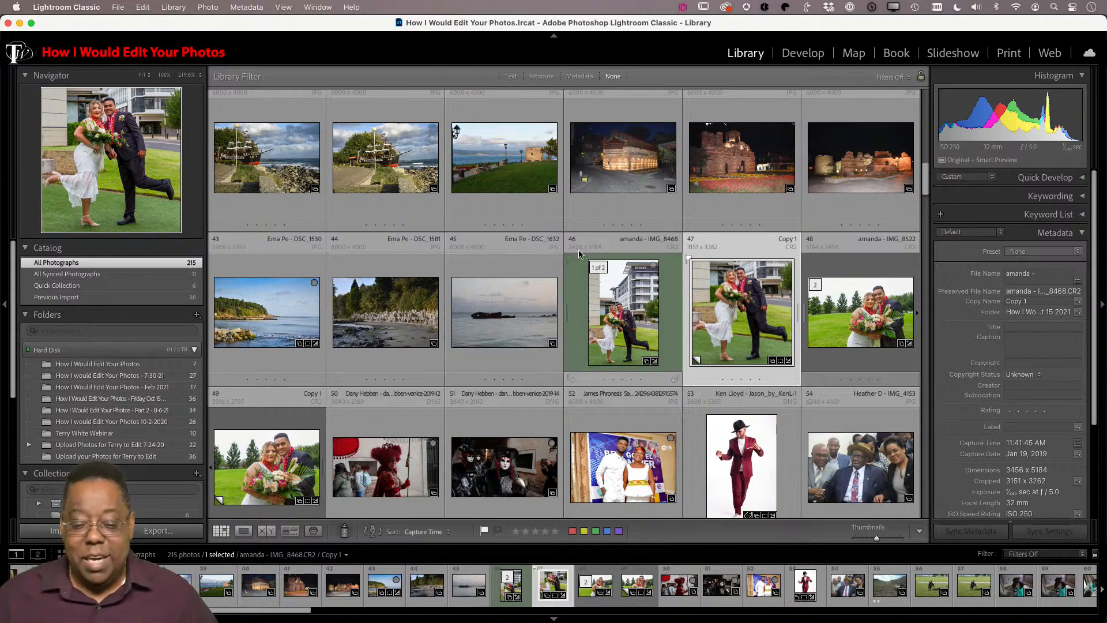
# - Set a yellow colour label on photo 75, the JPG of the weathered yellow object against the blue sky
pyautogui.scroll(3, 579, 253)
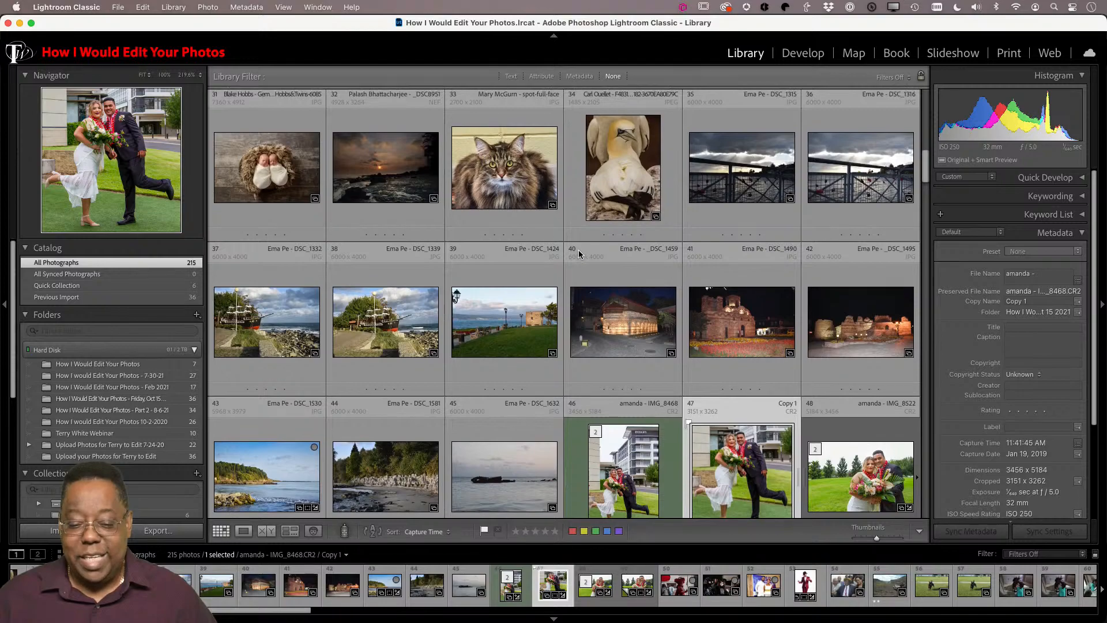
pyautogui.scroll(-5, 580, 254)
pyautogui.scroll(-5, 580, 254)
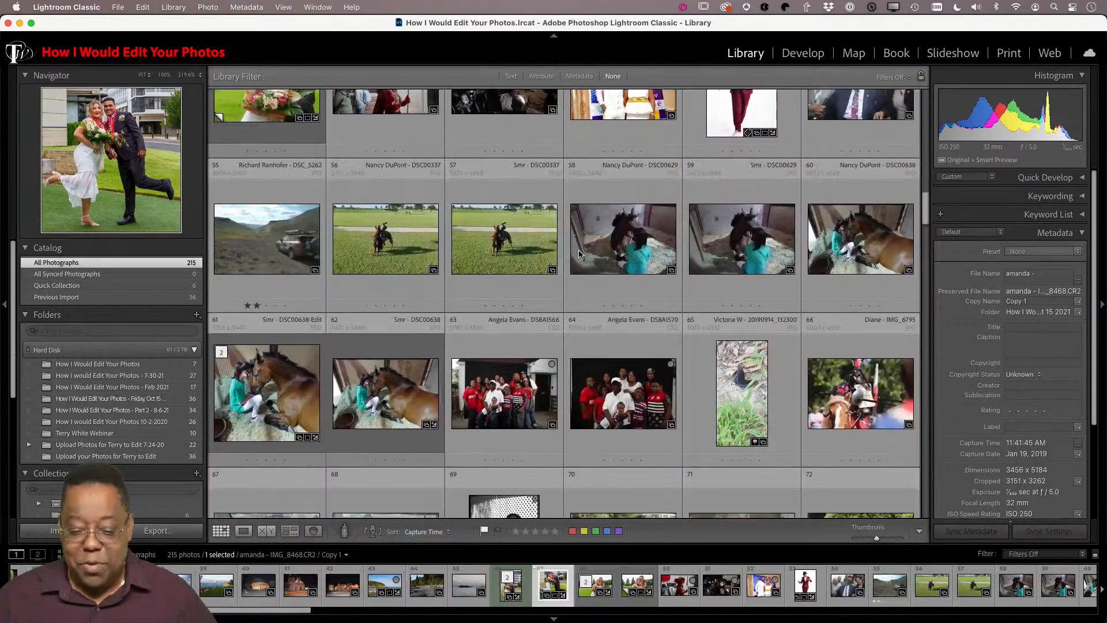
pyautogui.scroll(-5, 579, 254)
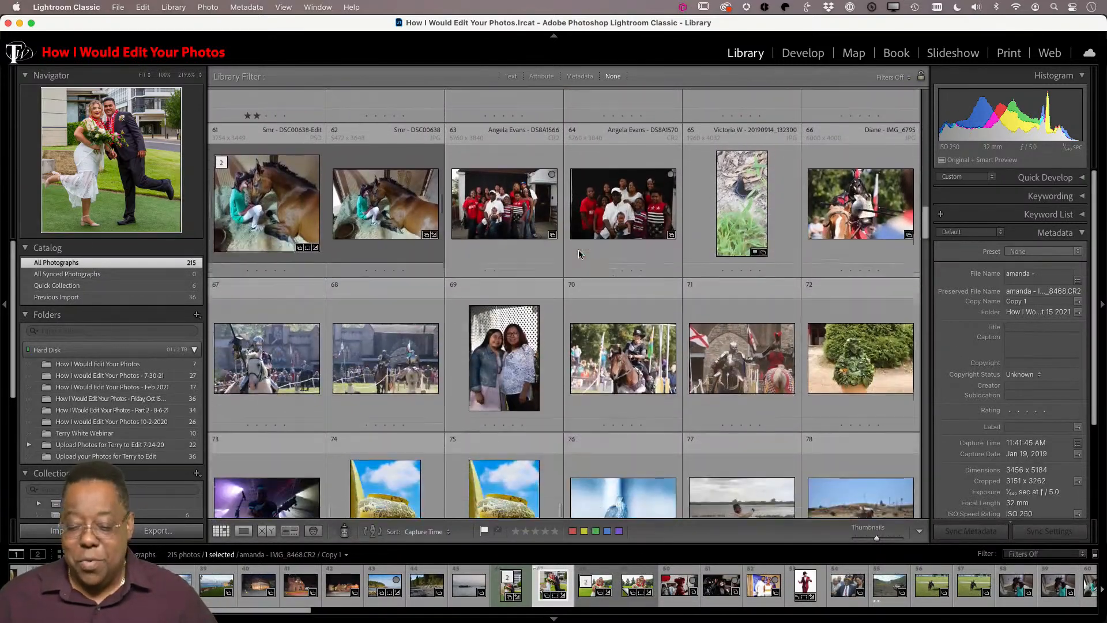
pyautogui.scroll(-3, 580, 254)
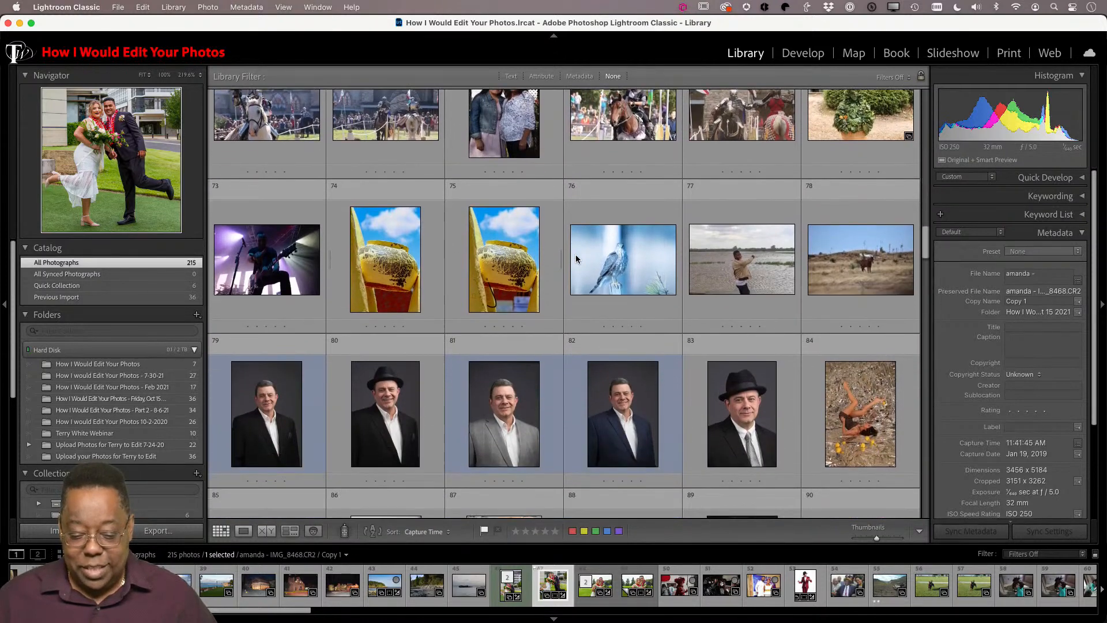
pyautogui.click(517, 404)
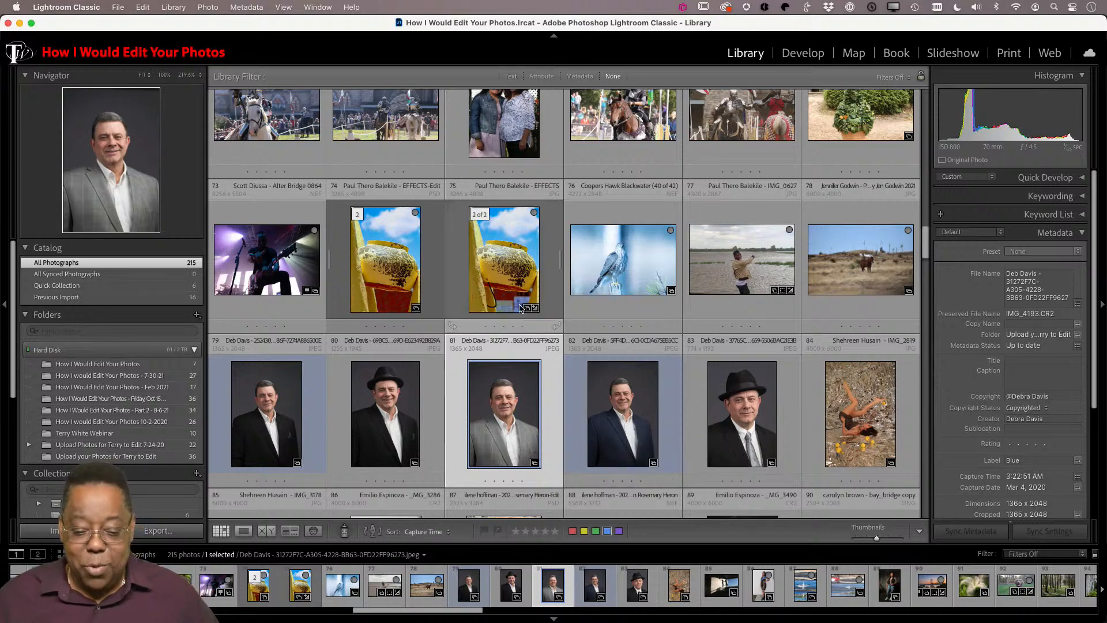
pyautogui.click(518, 283)
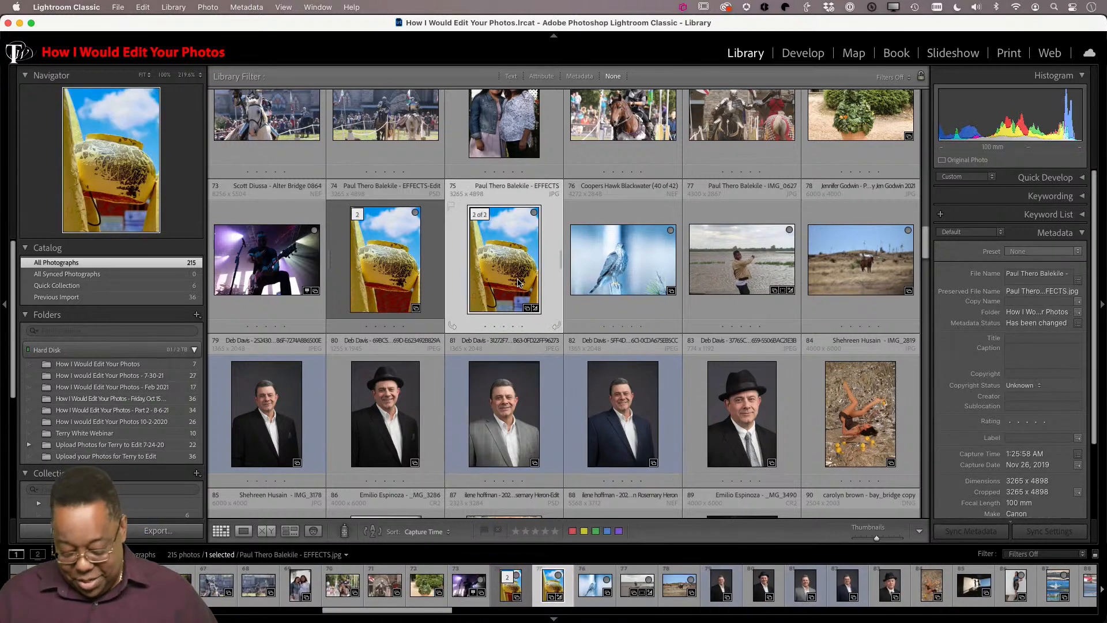
pyautogui.press('7')
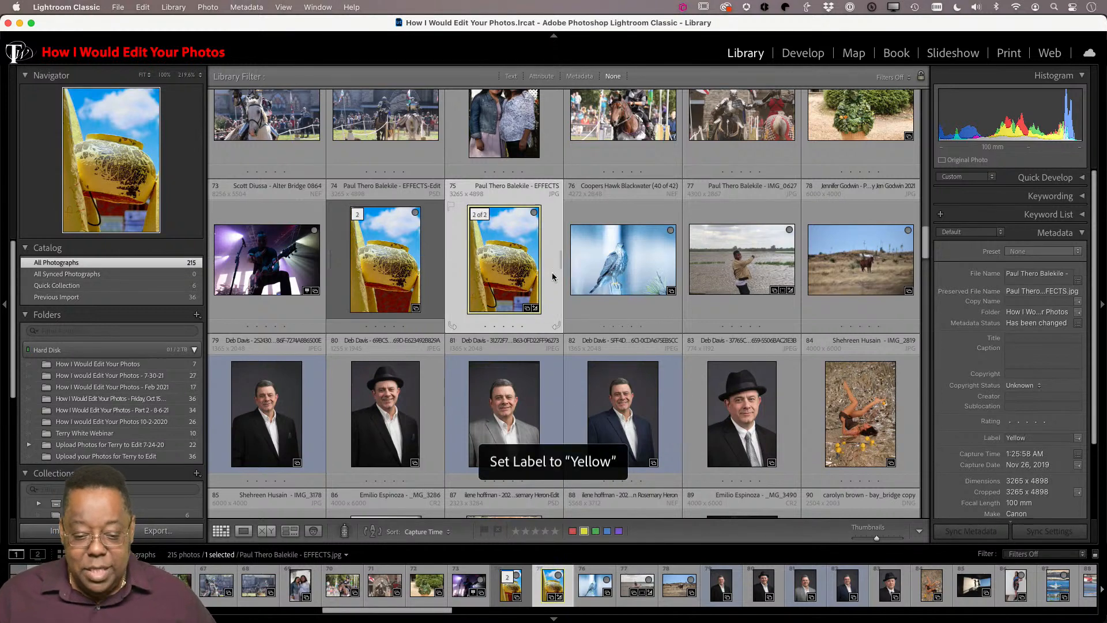
pyautogui.click(600, 266)
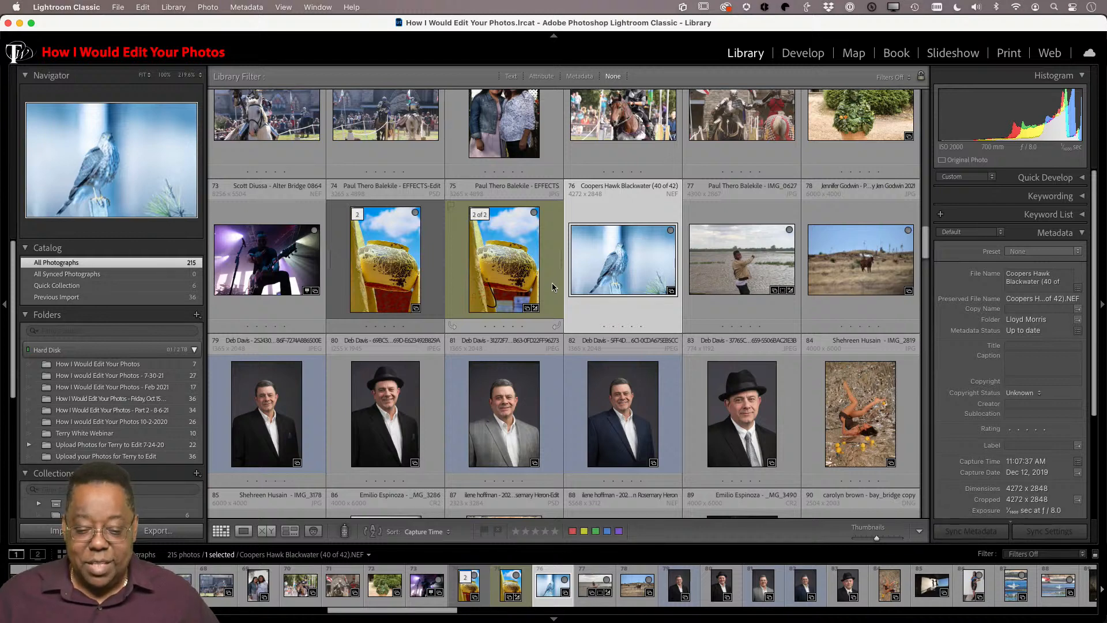
# - Reselect photo 75 and look over the colour-labelled photos around it in the grid
pyautogui.scroll(-2, 228, 350)
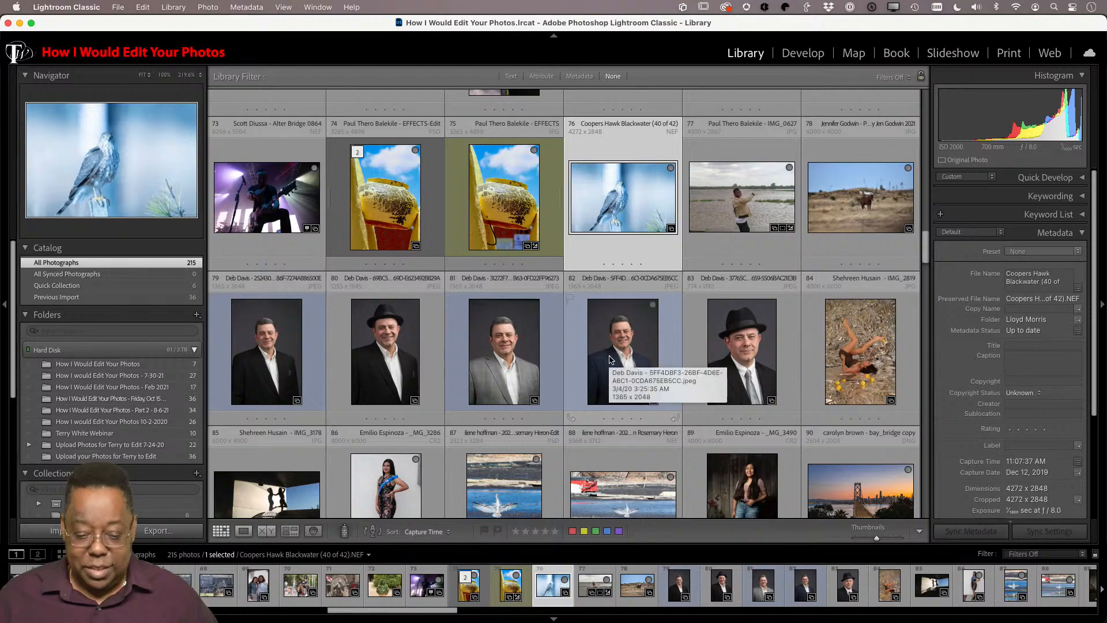
pyautogui.scroll(5, 650, 331)
pyautogui.scroll(-4, 649, 333)
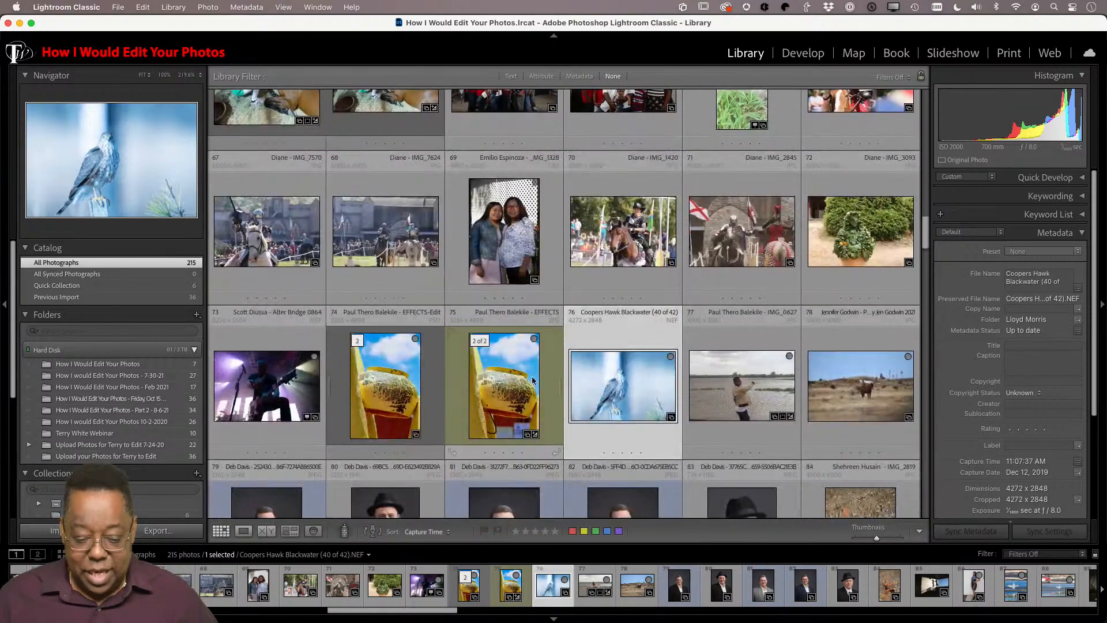
pyautogui.click(532, 376)
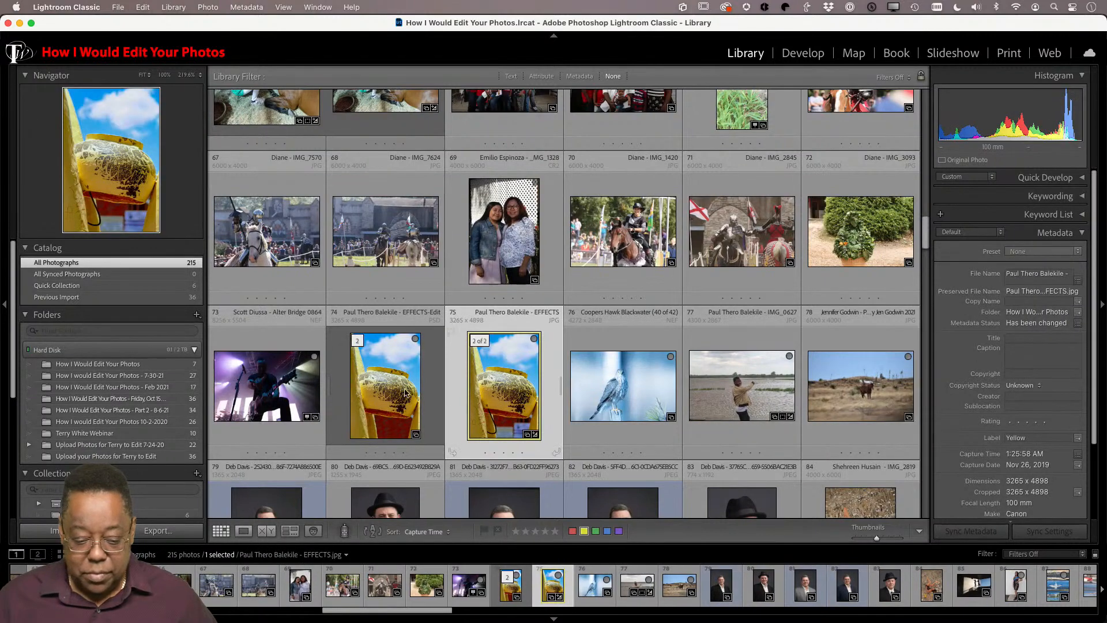
pyautogui.scroll(-2, 358, 389)
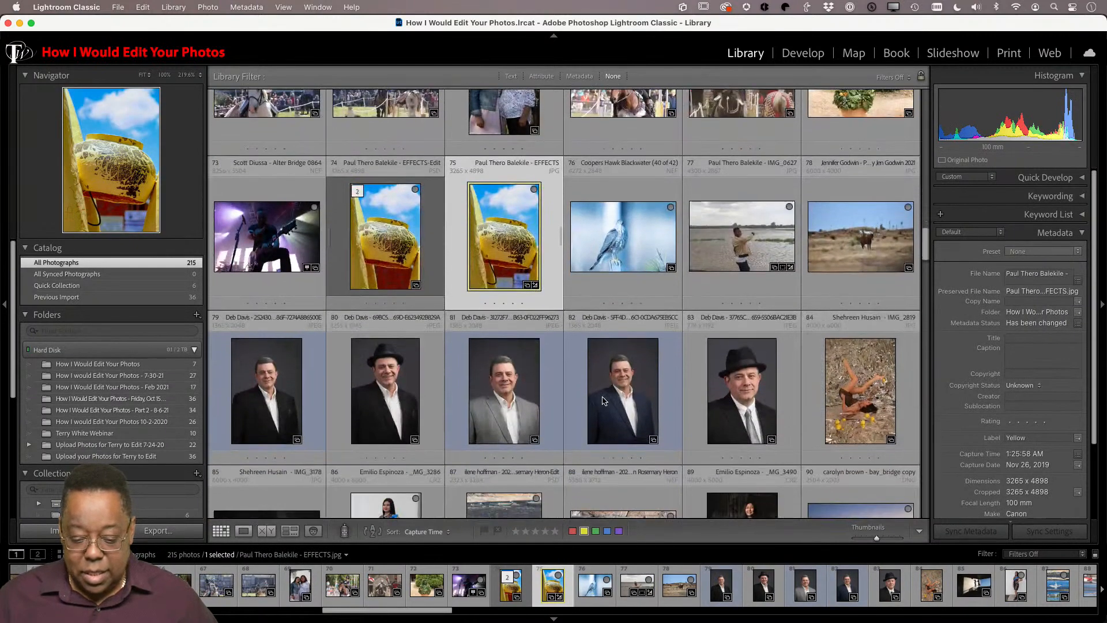
# - Select photos 75, 76 and 83 together, set a green colour label on all three, and end with photo 77 selected
pyautogui.keyDown('super'); pyautogui.click(687, 400); pyautogui.keyUp('super')
pyautogui.scroll(-1, 702, 403)
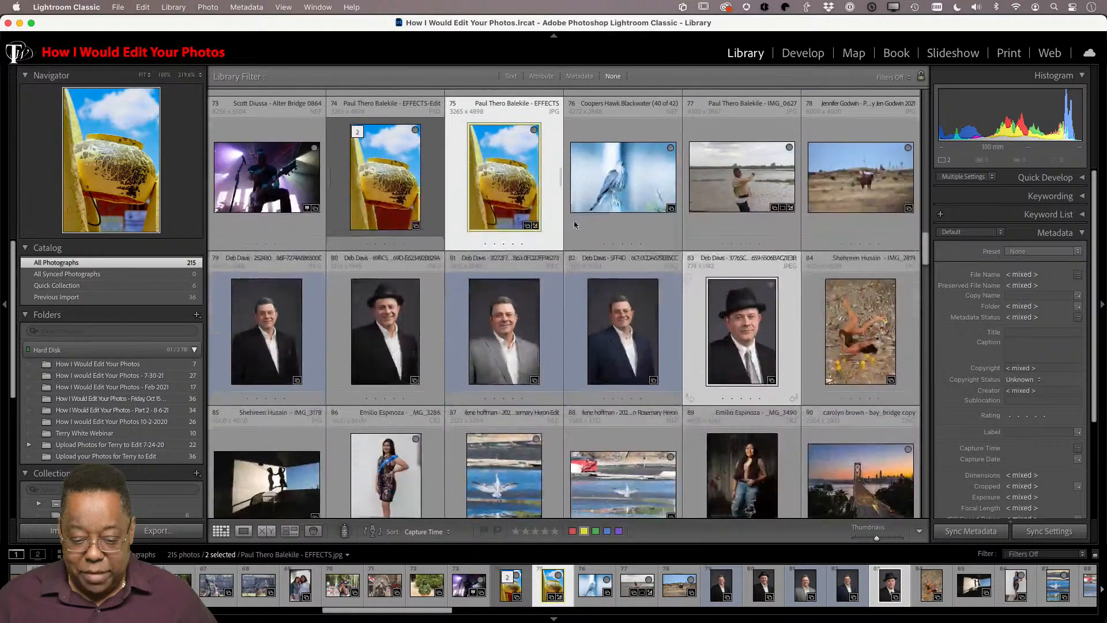
pyautogui.keyDown('super'); pyautogui.click(632, 193); pyautogui.keyUp('super')
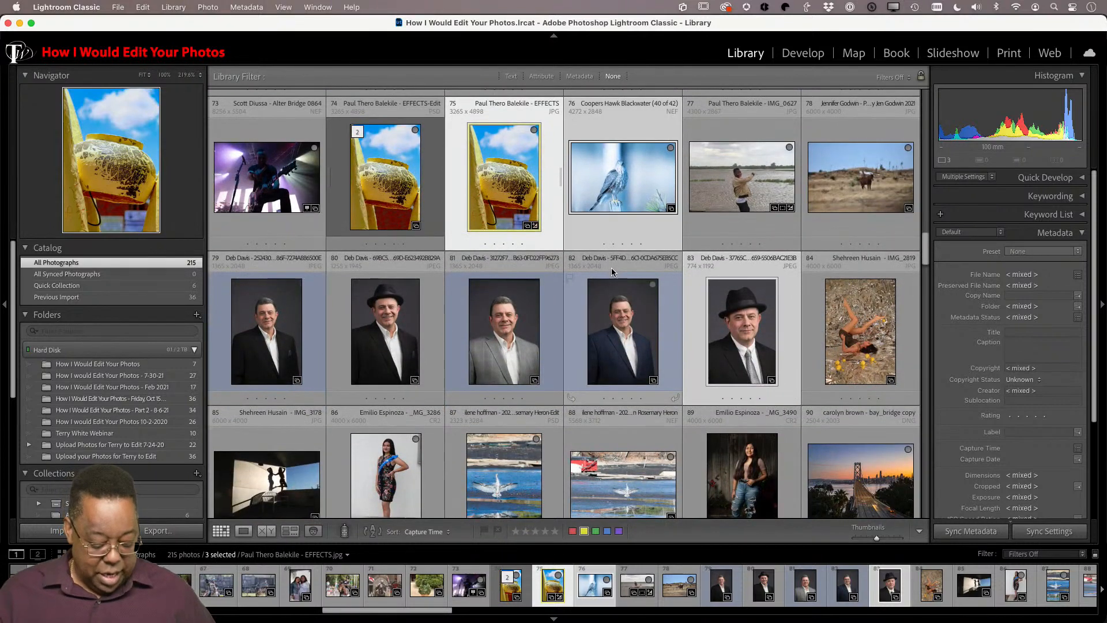
pyautogui.press('8')
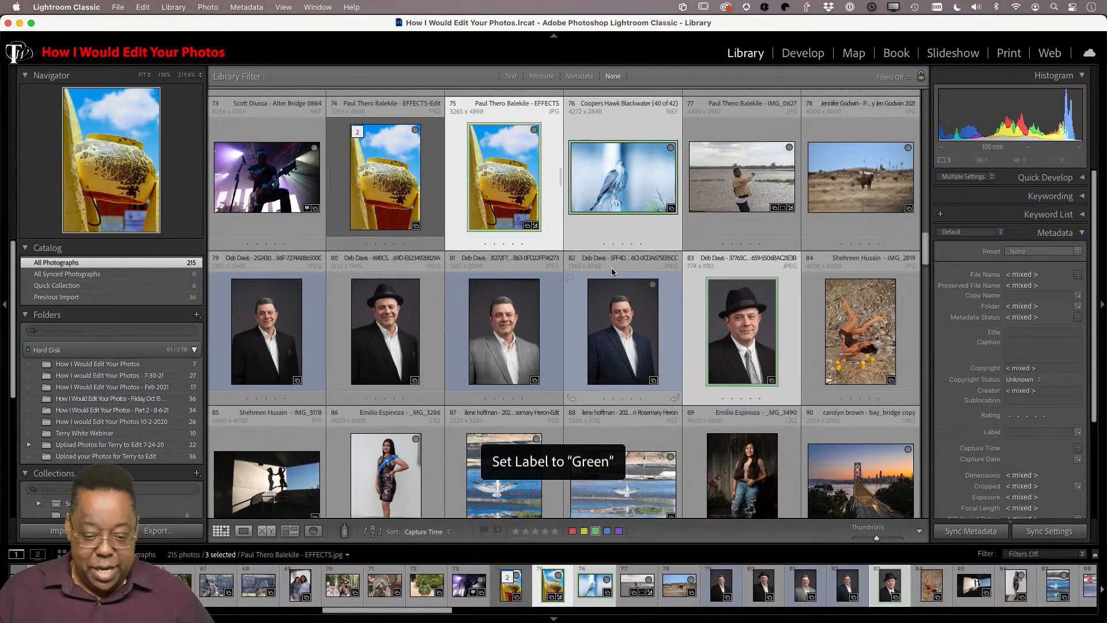
pyautogui.click(743, 167)
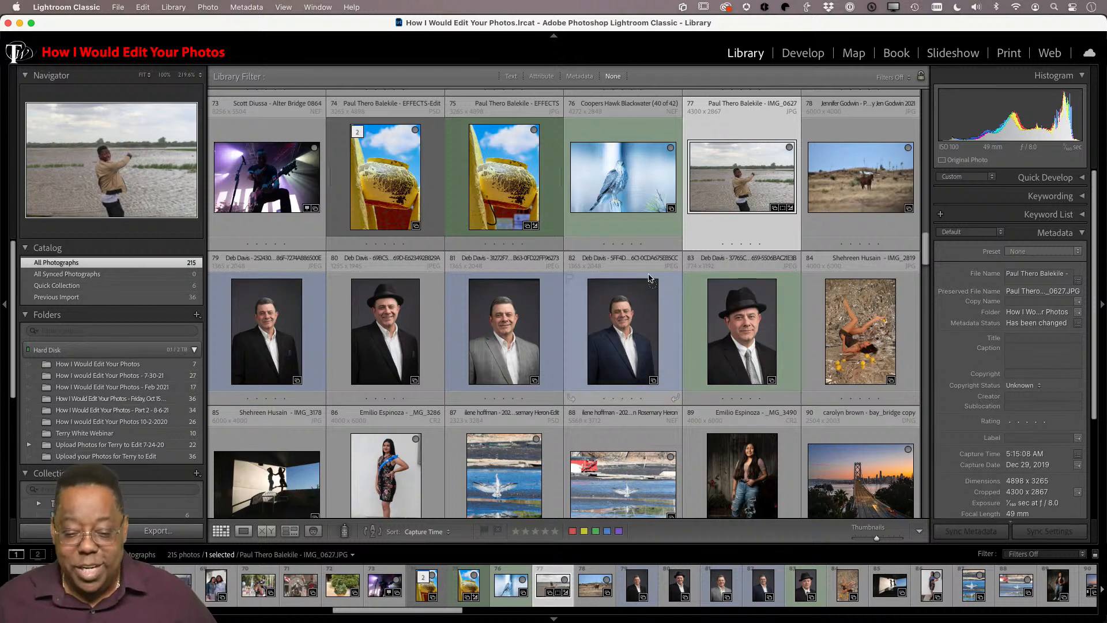
# - Rate photo 76, the bird, five stars and photos 75 and 83 four stars each
pyautogui.click(641, 243)
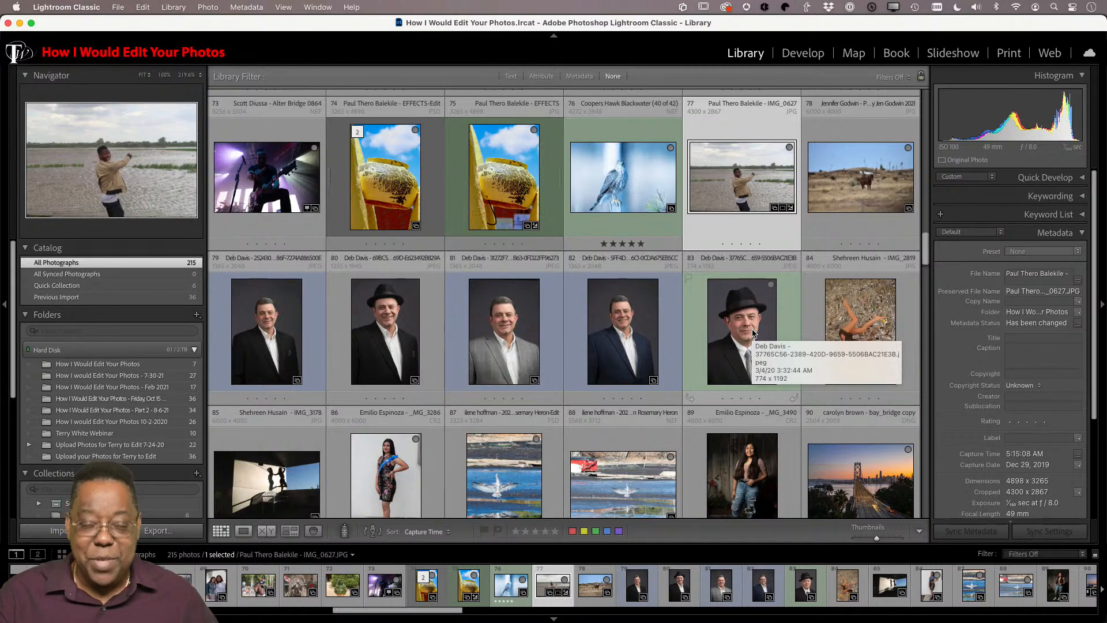
pyautogui.click(513, 198)
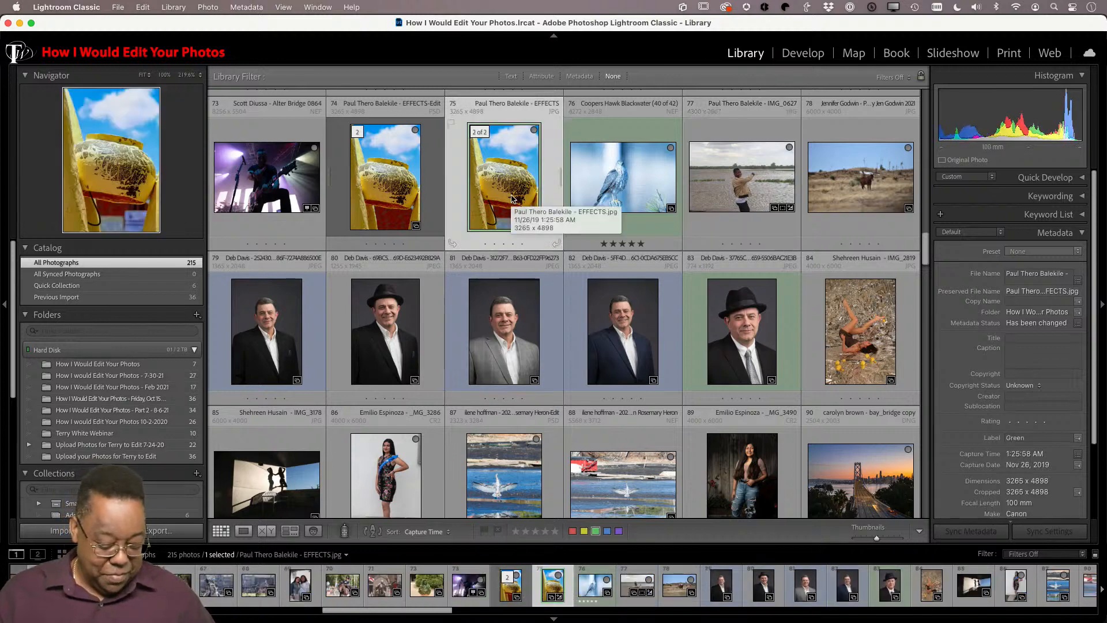
pyautogui.press('4')
pyautogui.click(725, 339)
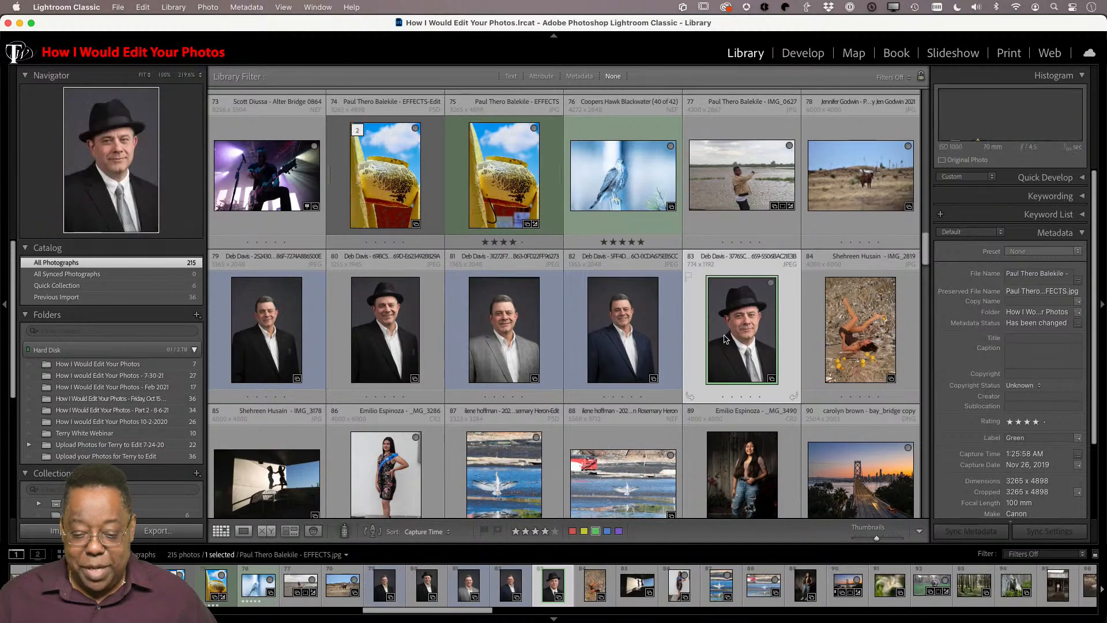
pyautogui.press('4')
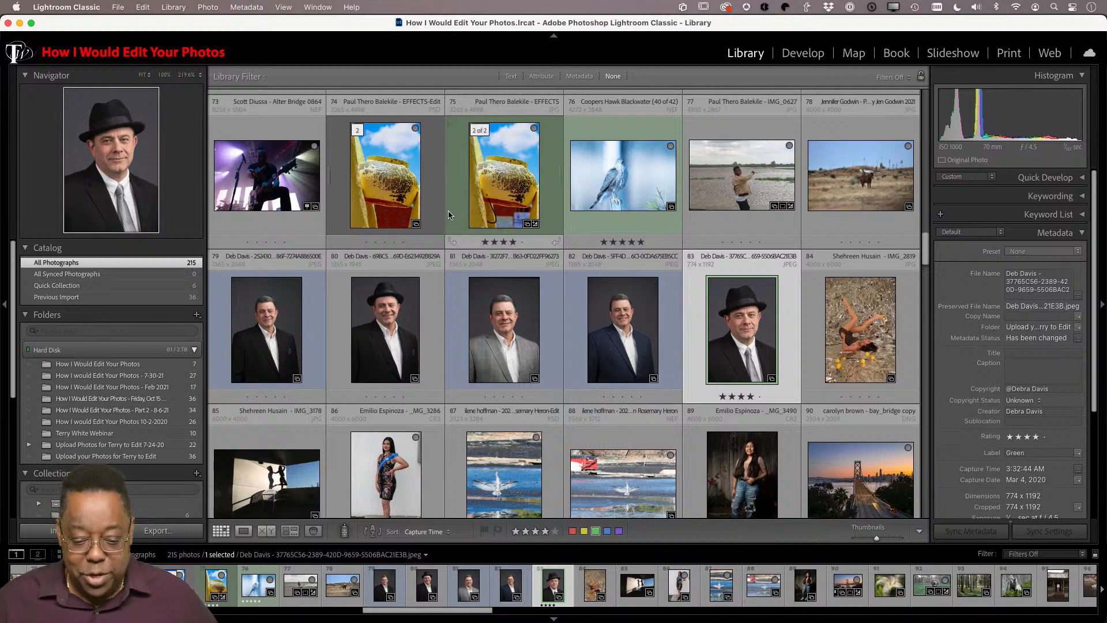
# - Open photo 92, the dog on the lawn, in Loupe view, rate it five stars and check it against the following photo
pyautogui.scroll(-3, 449, 217)
pyautogui.scroll(-6, 450, 216)
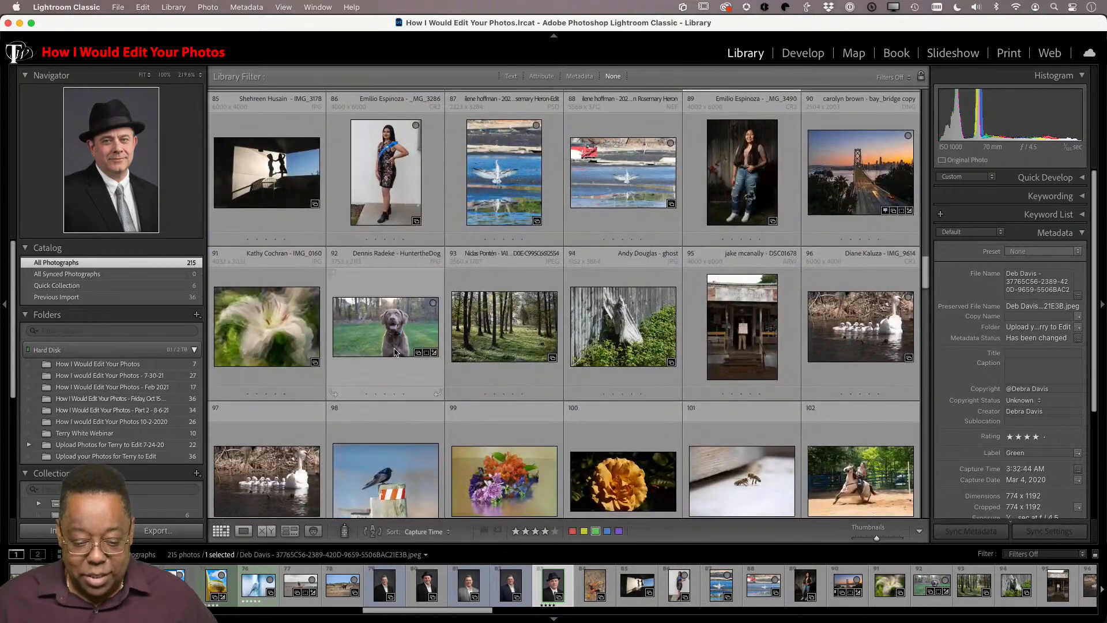
pyautogui.click(394, 341)
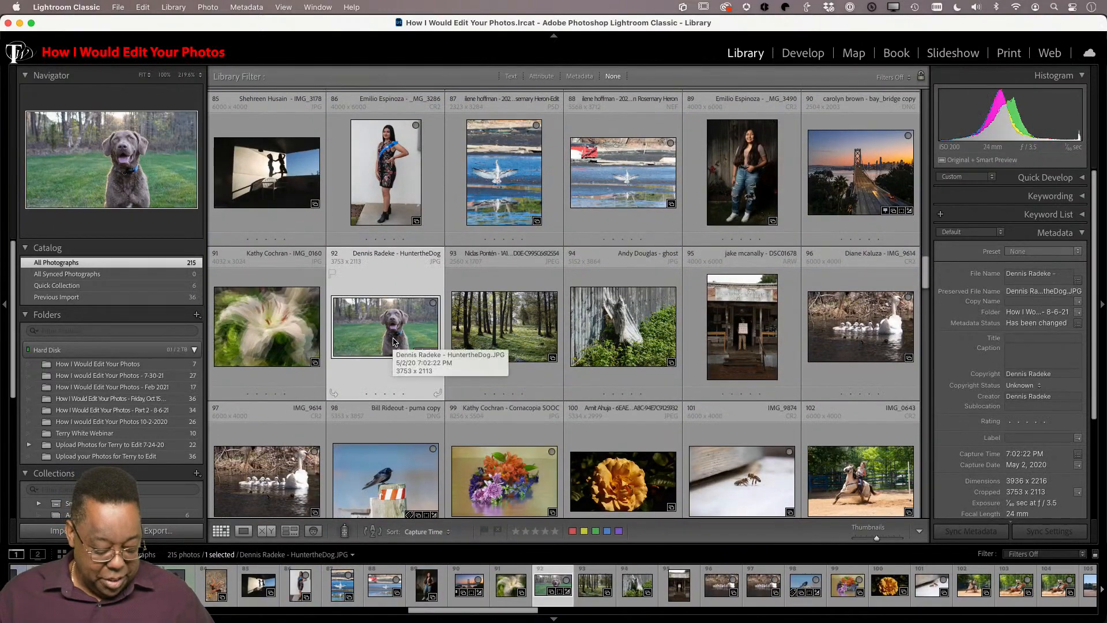
pyautogui.doubleClick(394, 342)
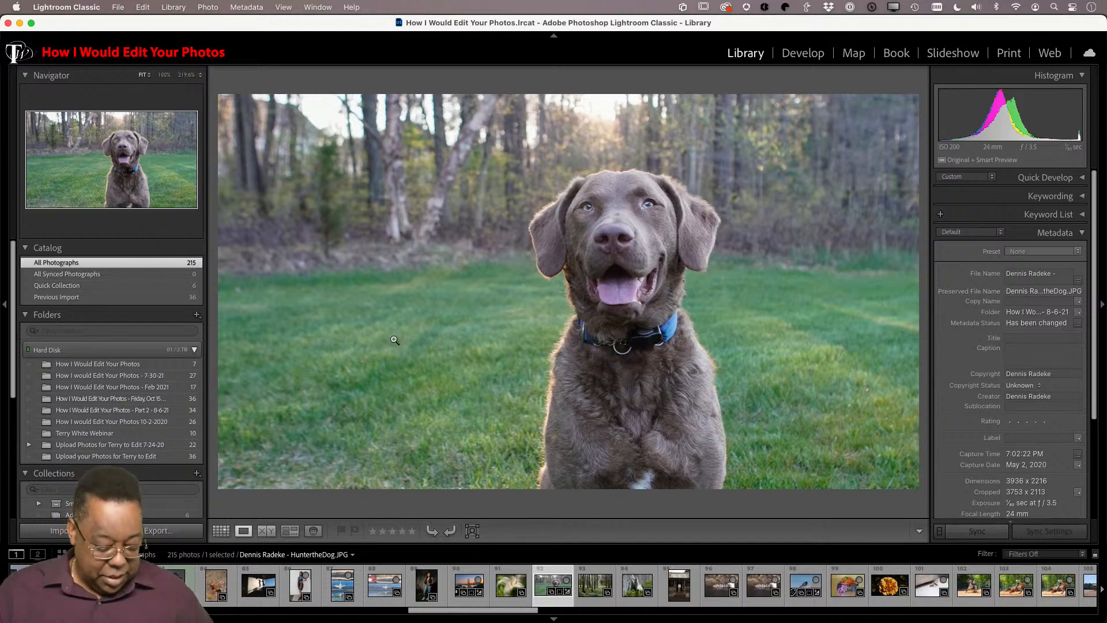
pyautogui.press('5')
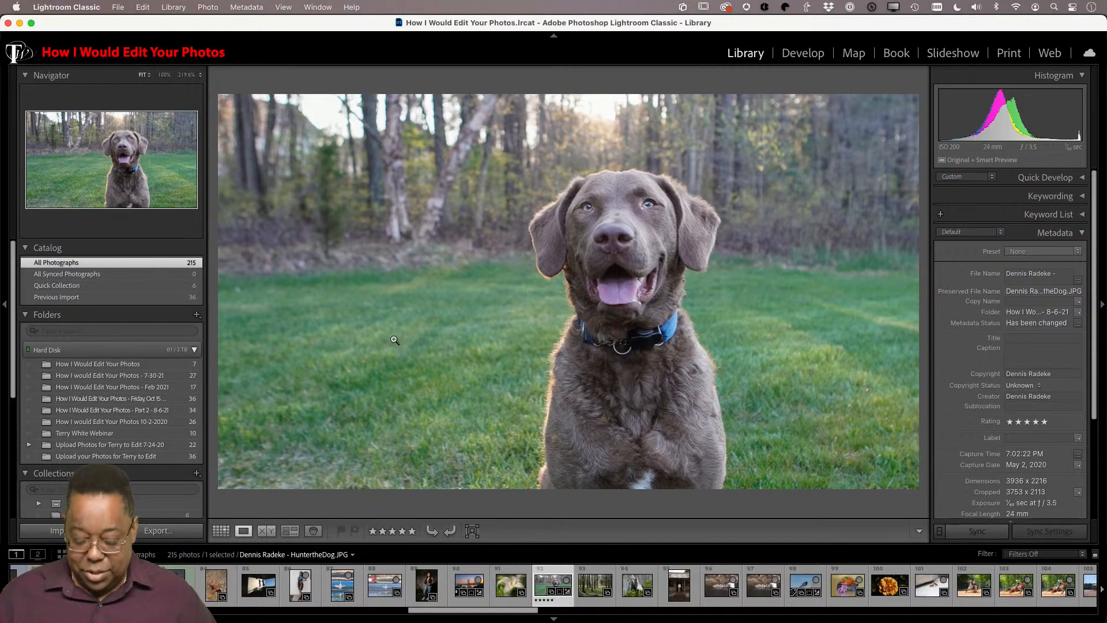
pyautogui.press('Right')
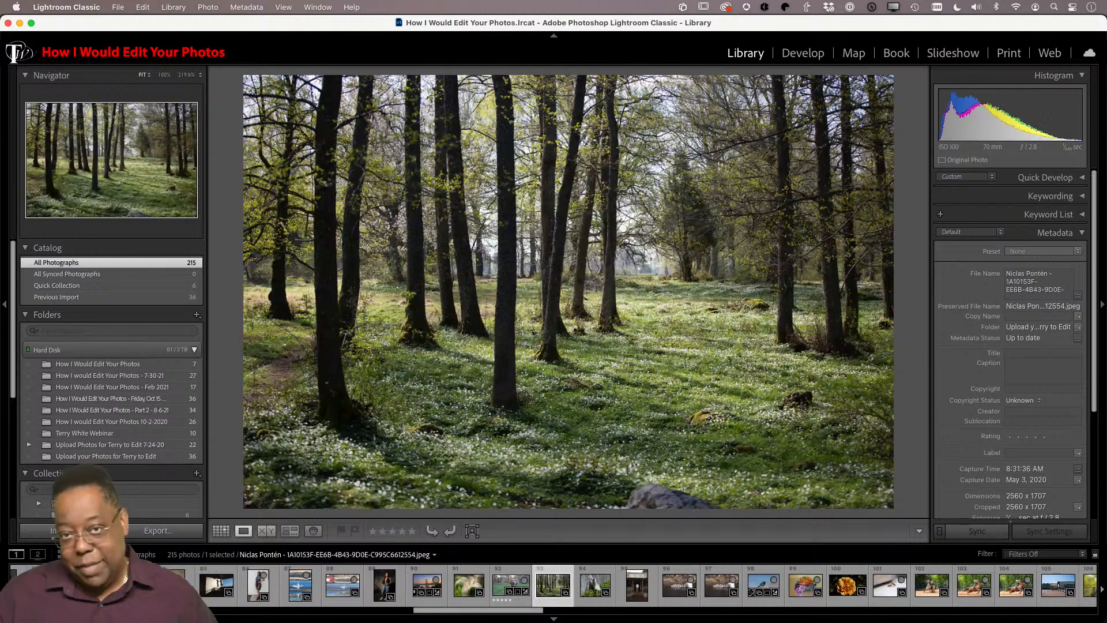
pyautogui.press('Left')
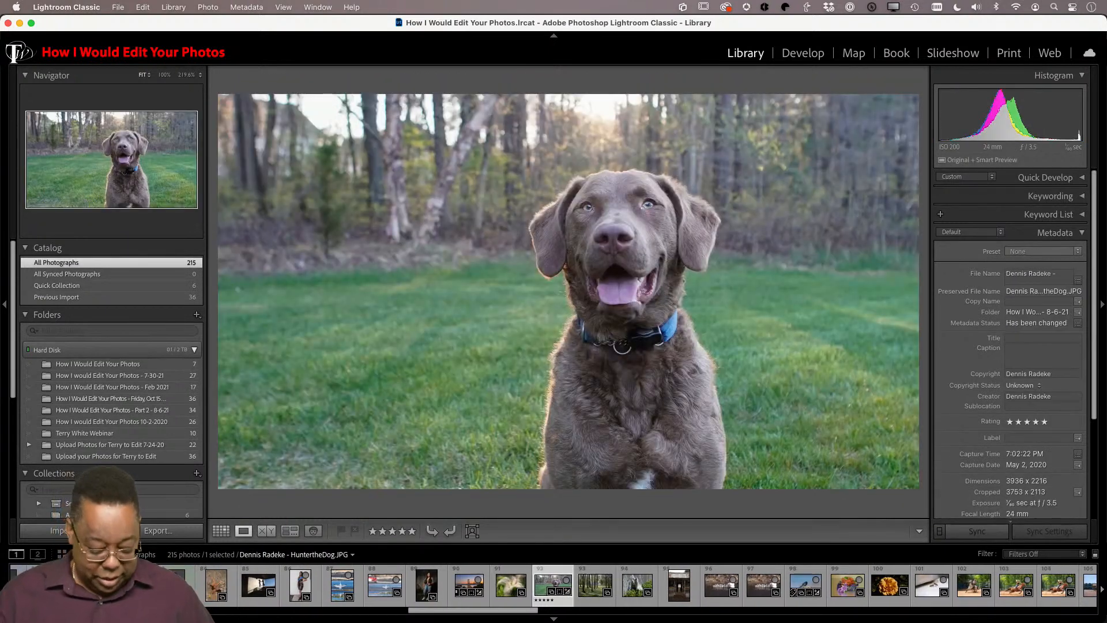
# - Clear the dog photo's rating and reapply five stars, and flag the forest photo 93 as a pick, advancing to the following photo each time
pyautogui.press('0')
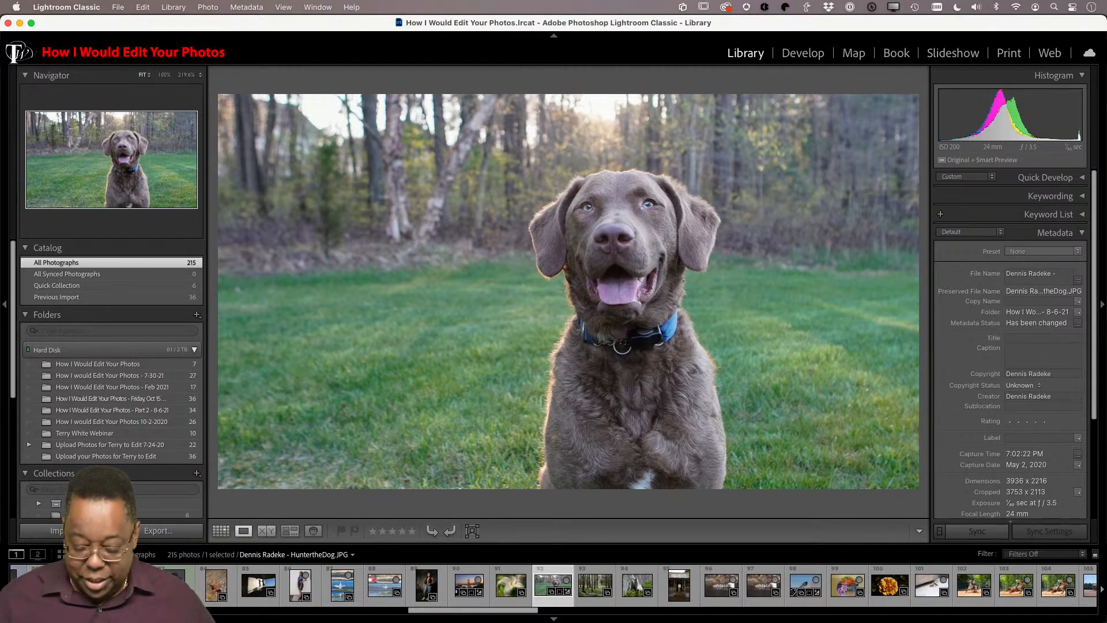
pyautogui.press('Right')
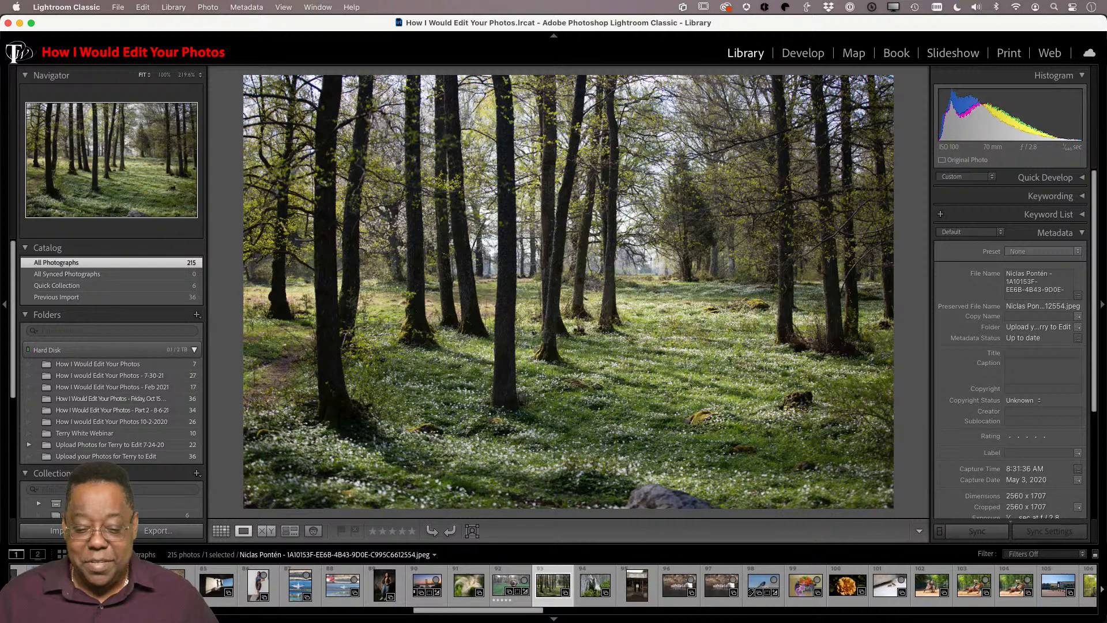
pyautogui.press('Right')
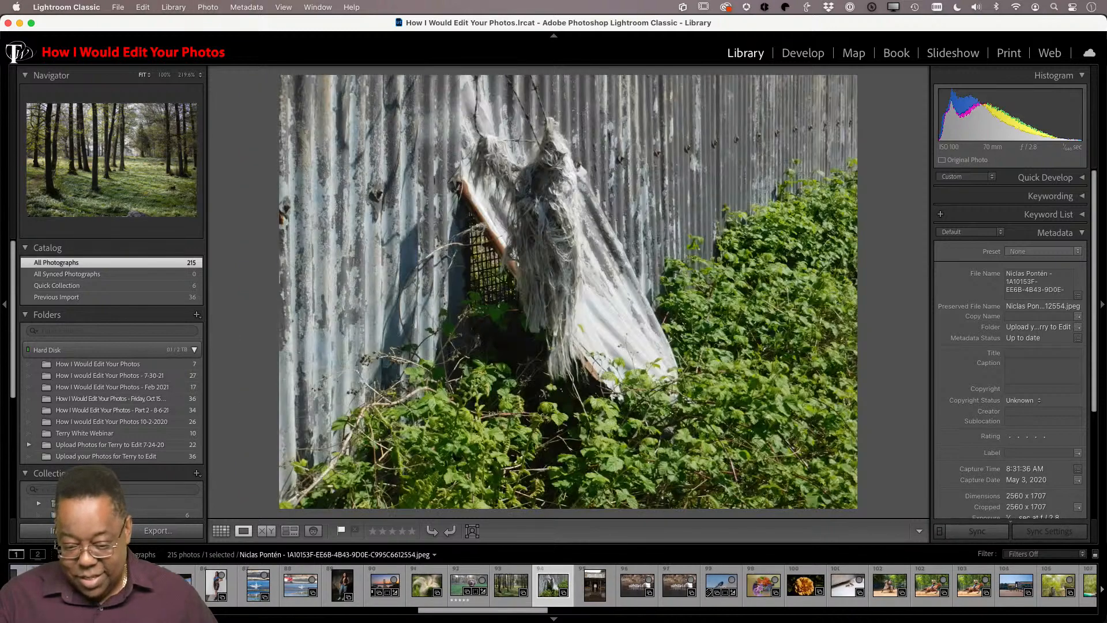
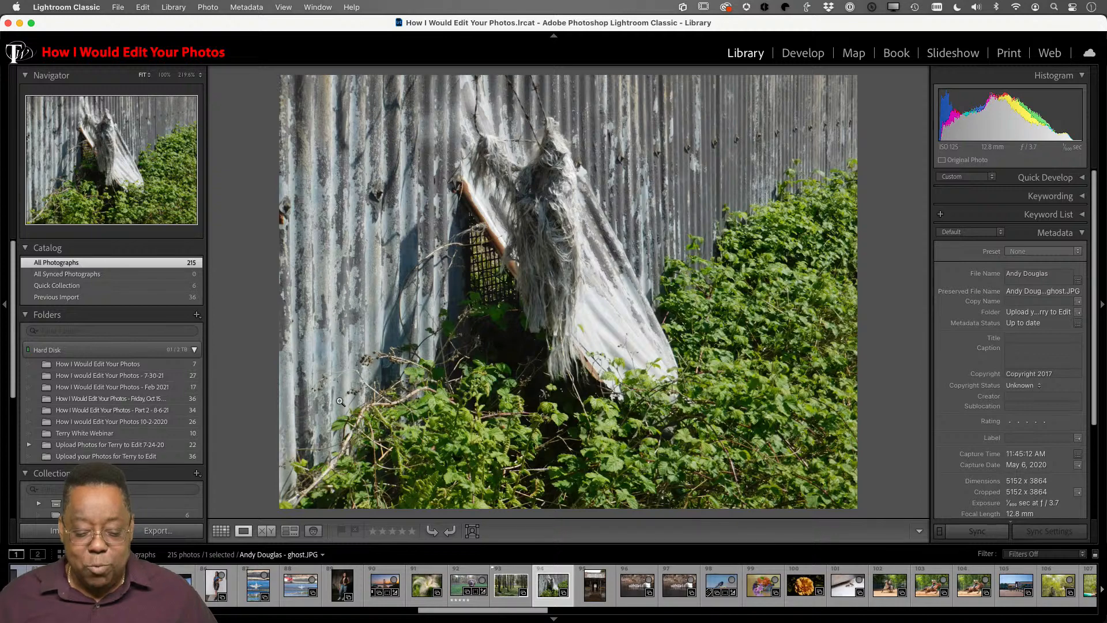
# - Go back through the lily and bridge photos to the dog photo and flag it as a pick, advancing to the forest photo
pyautogui.click(430, 589)
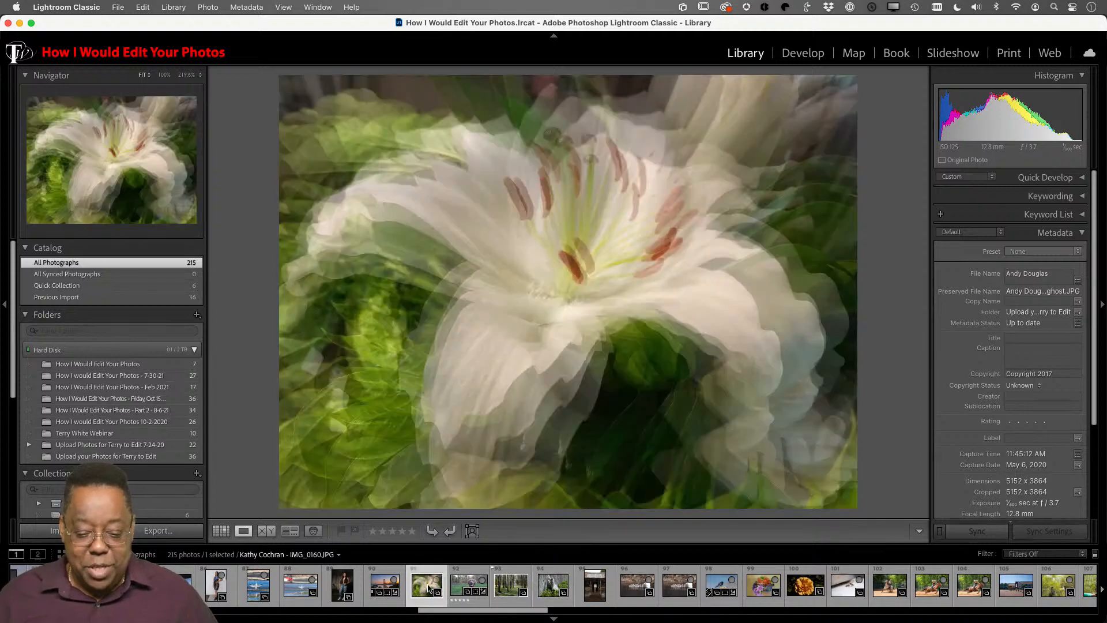
pyautogui.press('Left')
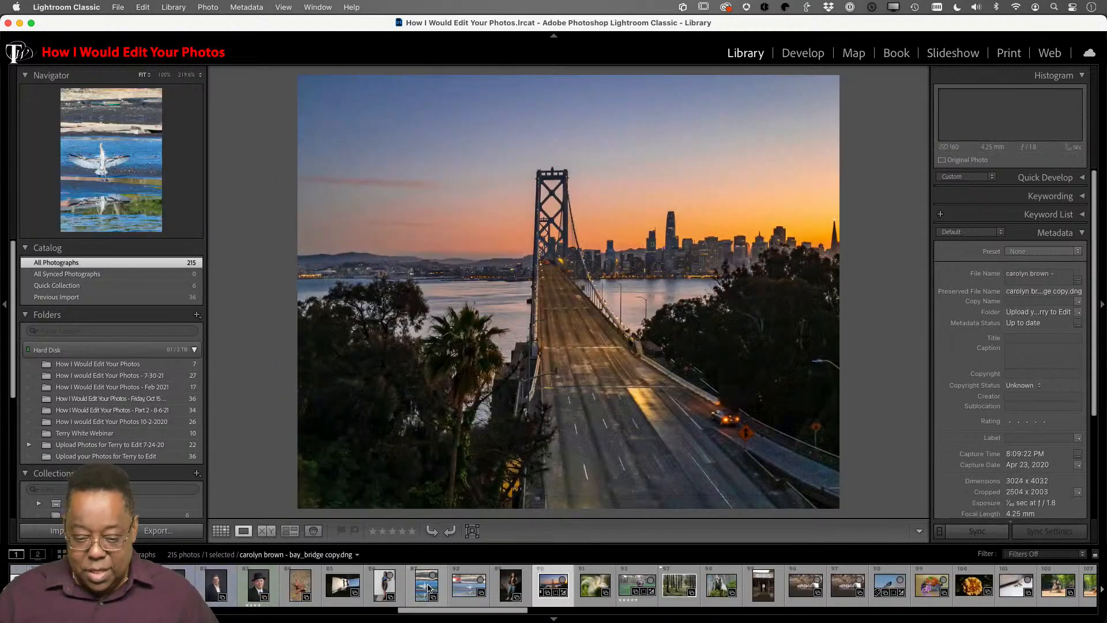
pyautogui.press('Right')
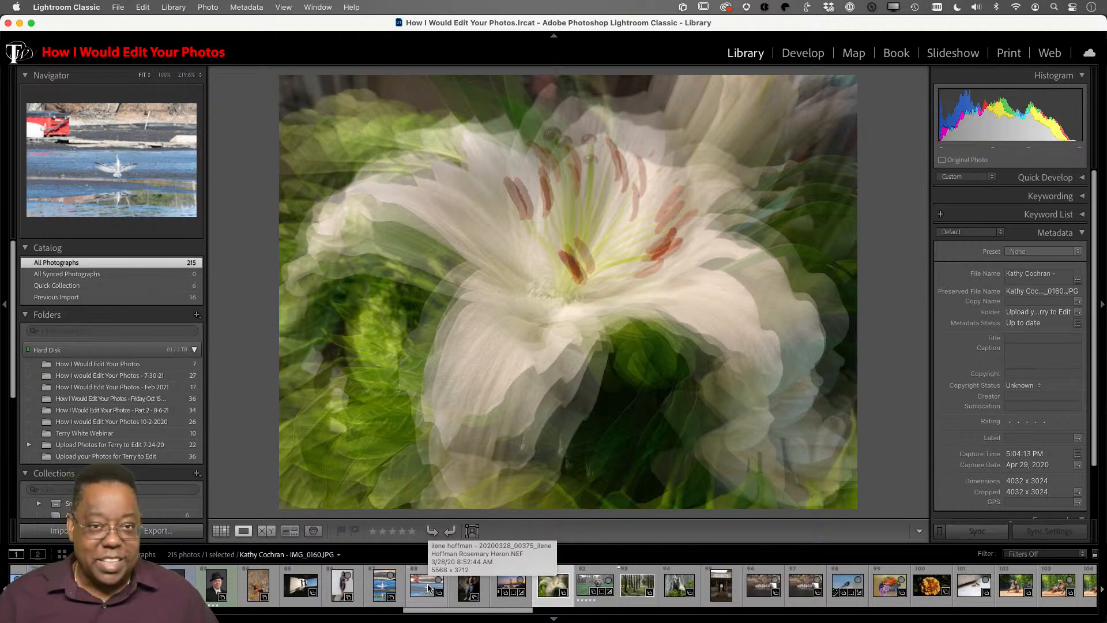
pyautogui.press('Right')
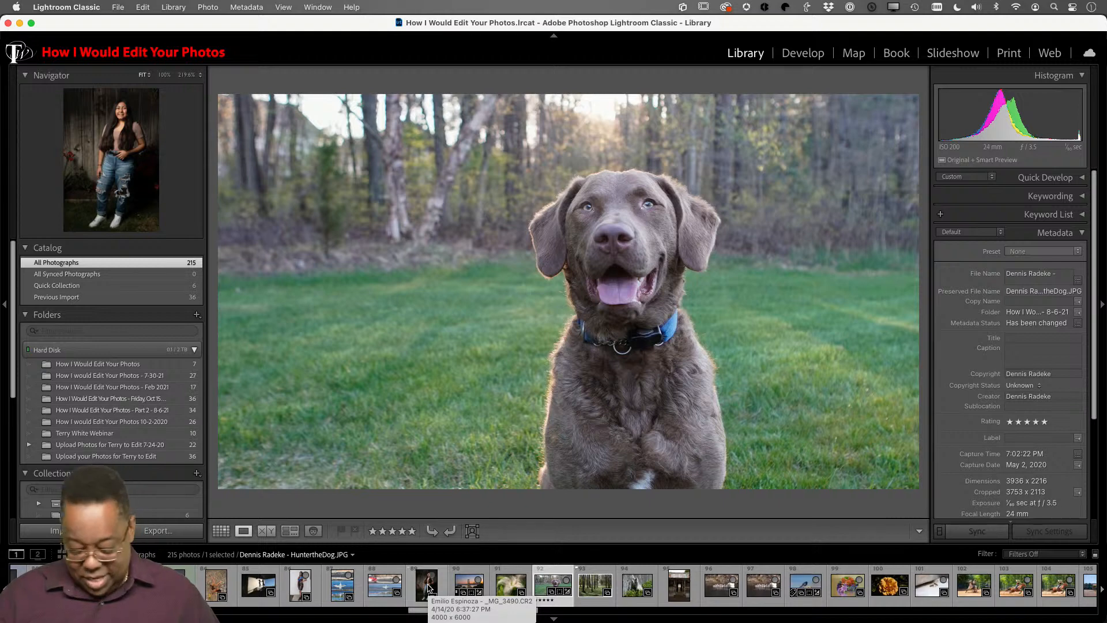
pyautogui.press('p')
pyautogui.press('Right')
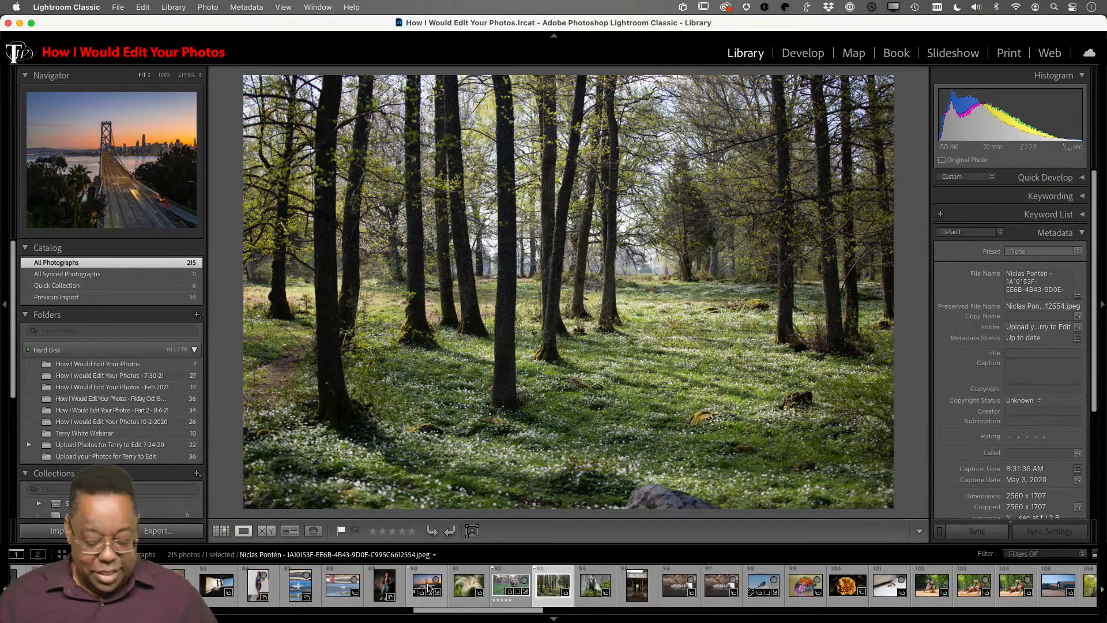
# - Remove the pick flag from the dog photo and return to the forest photo 93
pyautogui.press('Left')
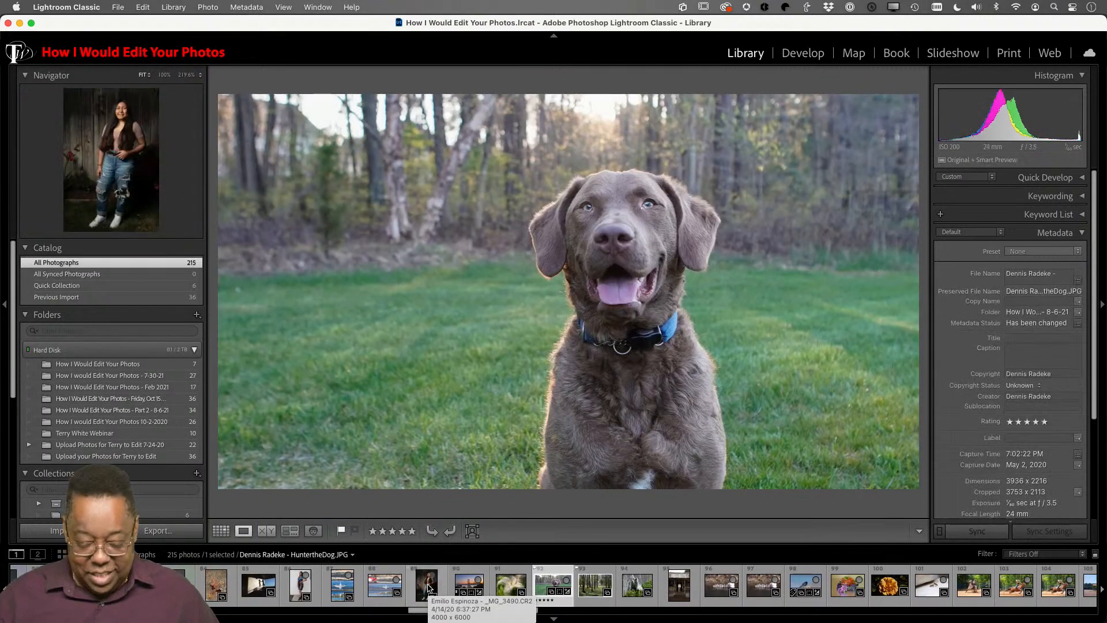
pyautogui.press('Right')
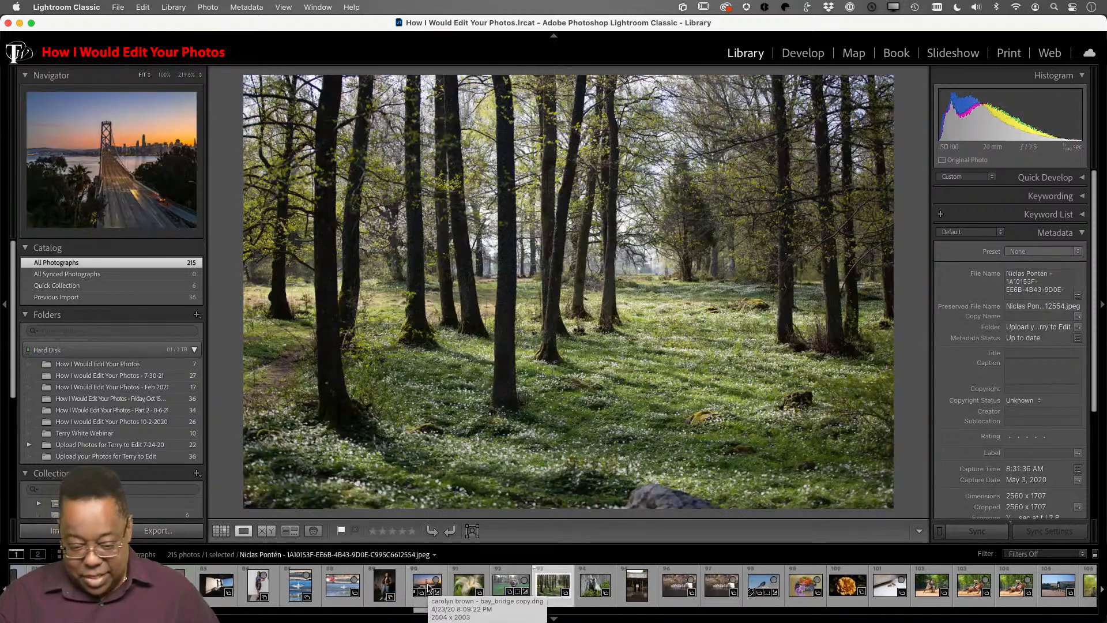
pyautogui.press('Left')
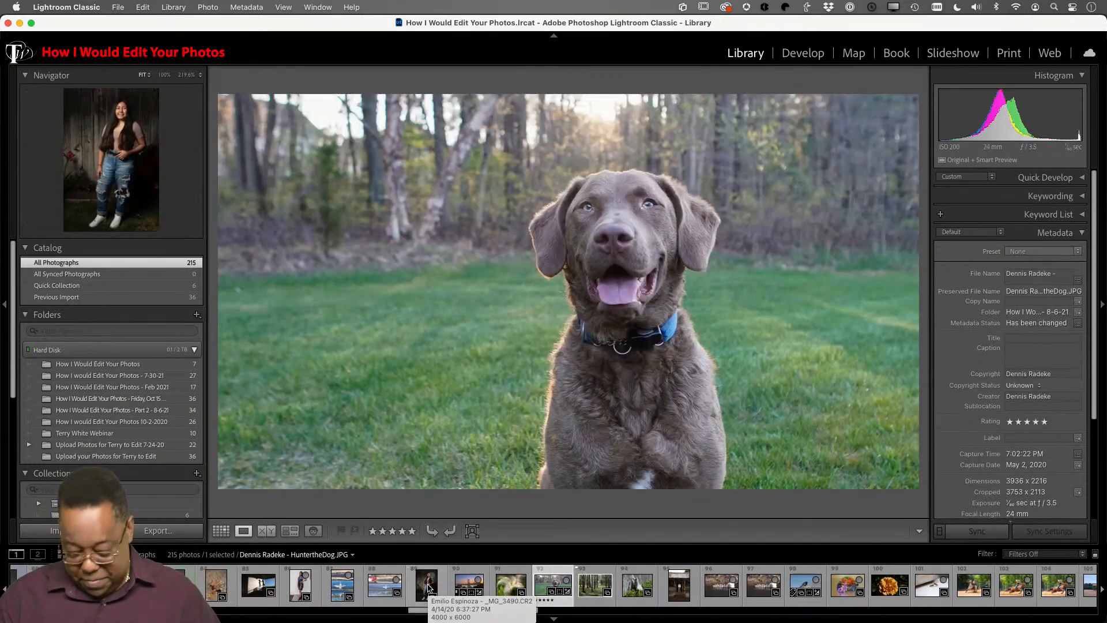
pyautogui.press('Right')
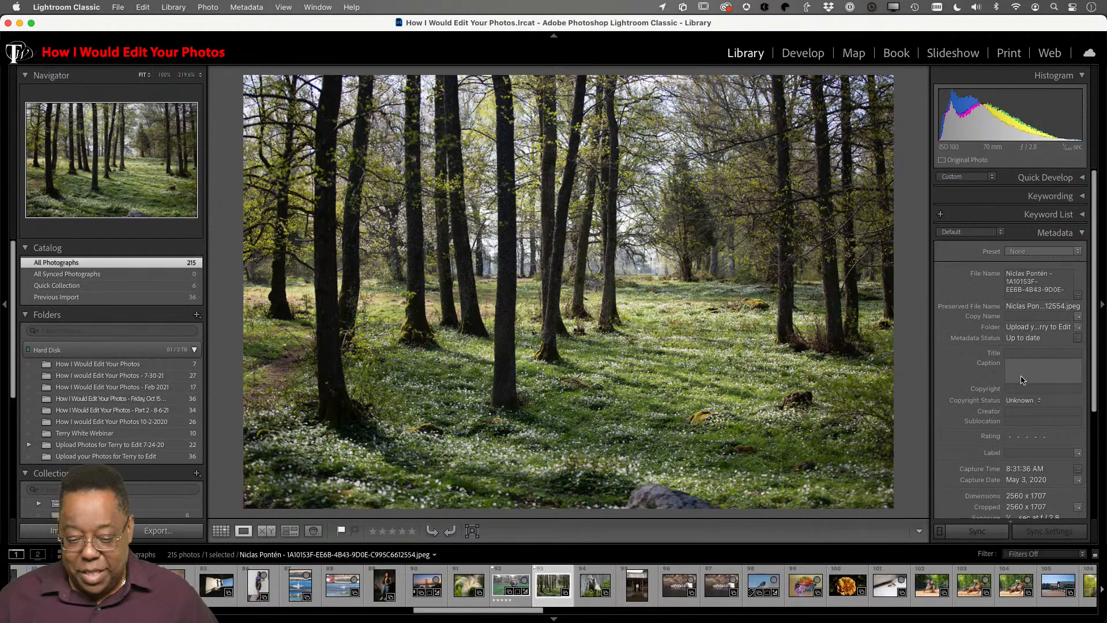
# - Enter the deliberately misspelled caption "A beautiful day in the wooods" in the forest photo's metadata
pyautogui.click(1022, 377)
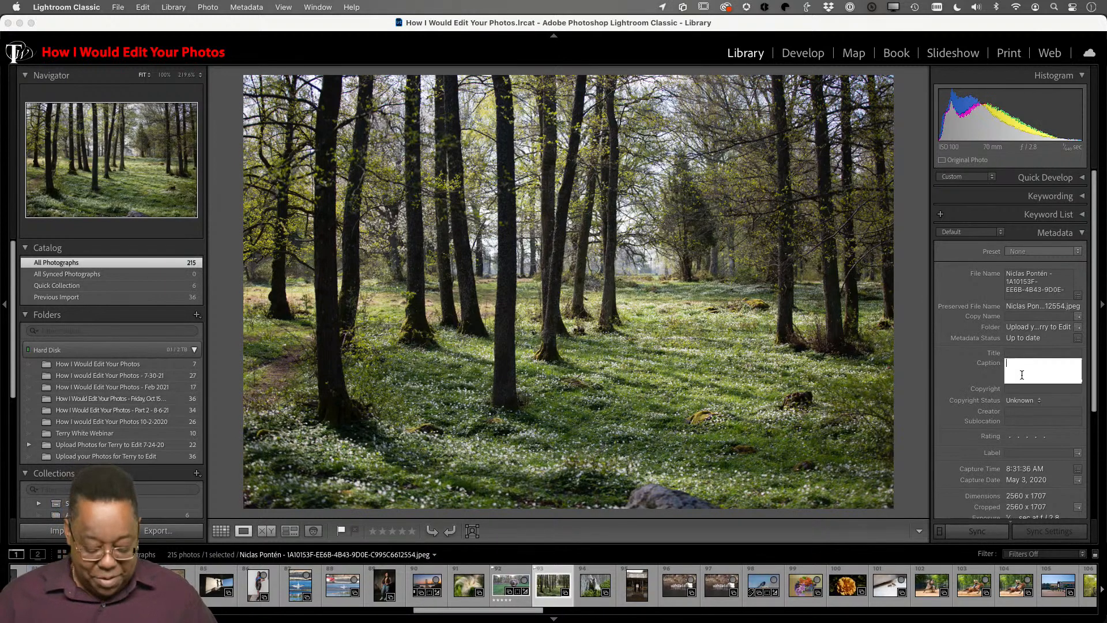
pyautogui.write('Abea')
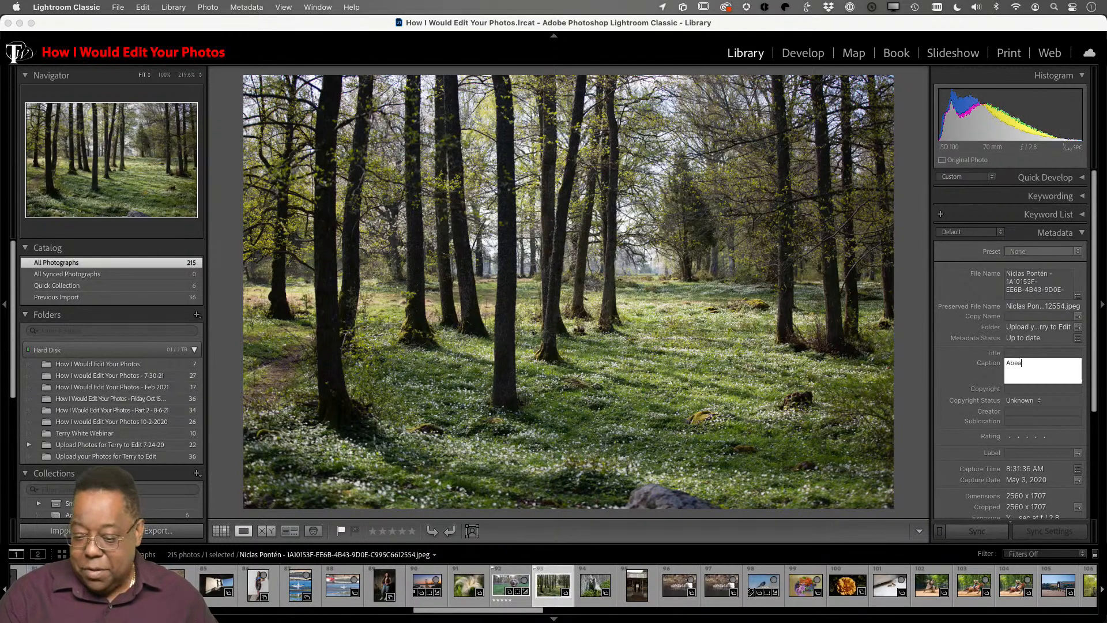
pyautogui.press('BackSpace')
pyautogui.press('BackSpace')
pyautogui.press('BackSpace')
pyautogui.write('beaut')
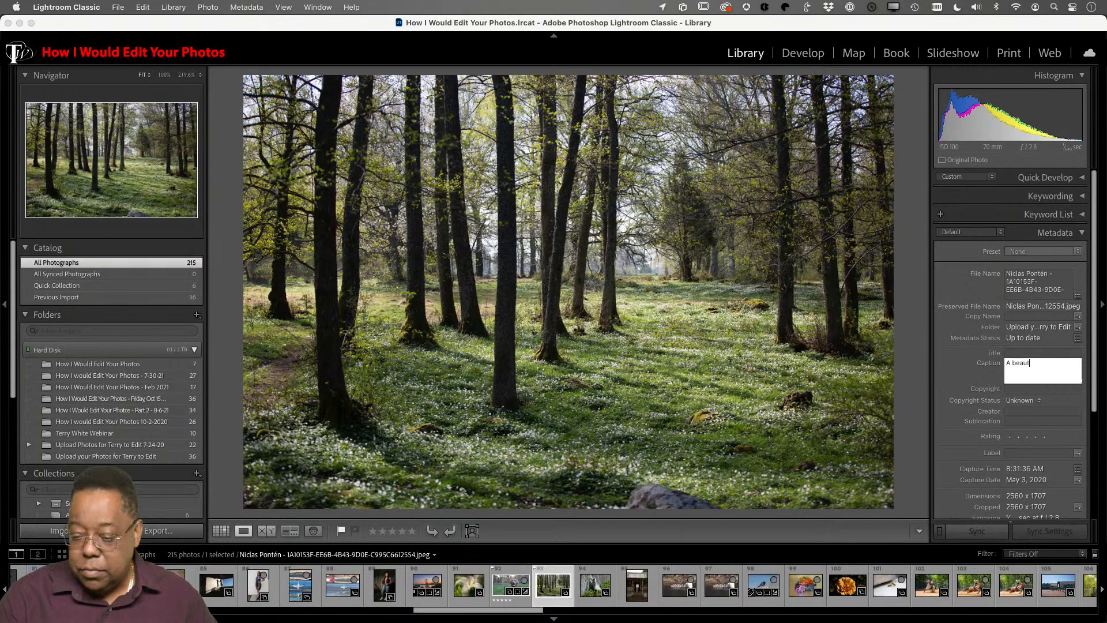
pyautogui.write('iful da')
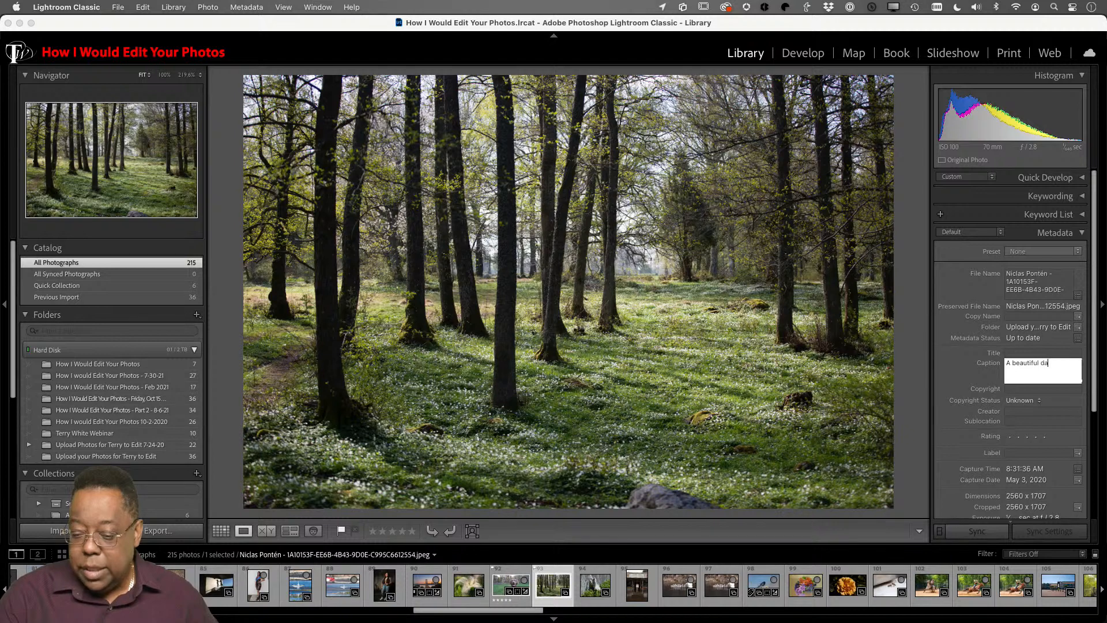
pyautogui.write('y in the wooods')
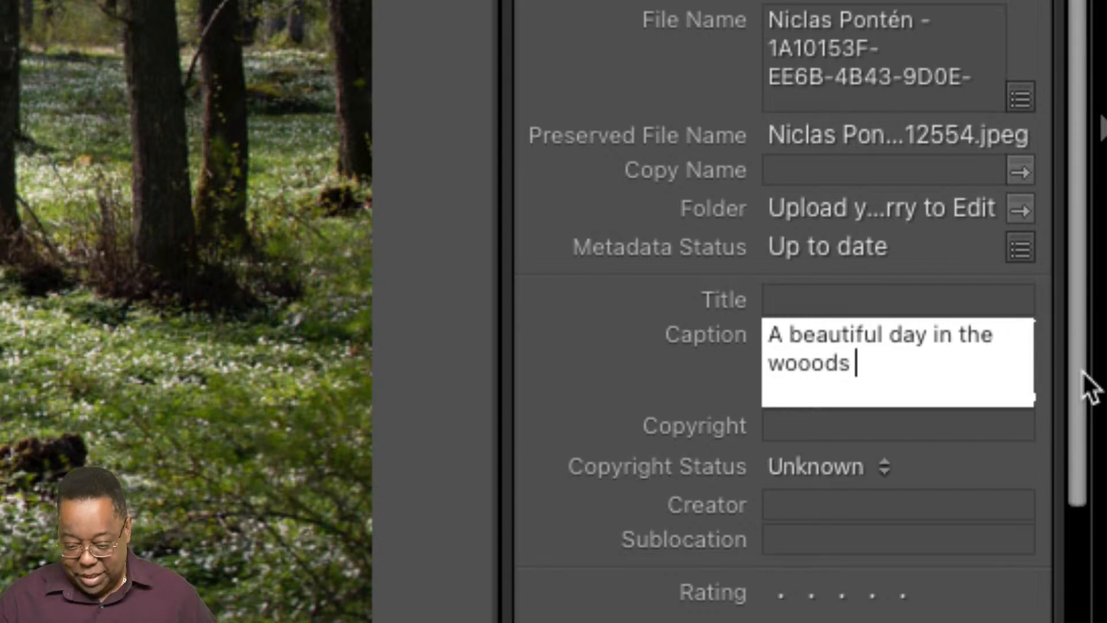
# - Correct "wooods" in the caption to the spell checker's suggestion "woods"
pyautogui.hotkey('alt', 'shift', 'Left')
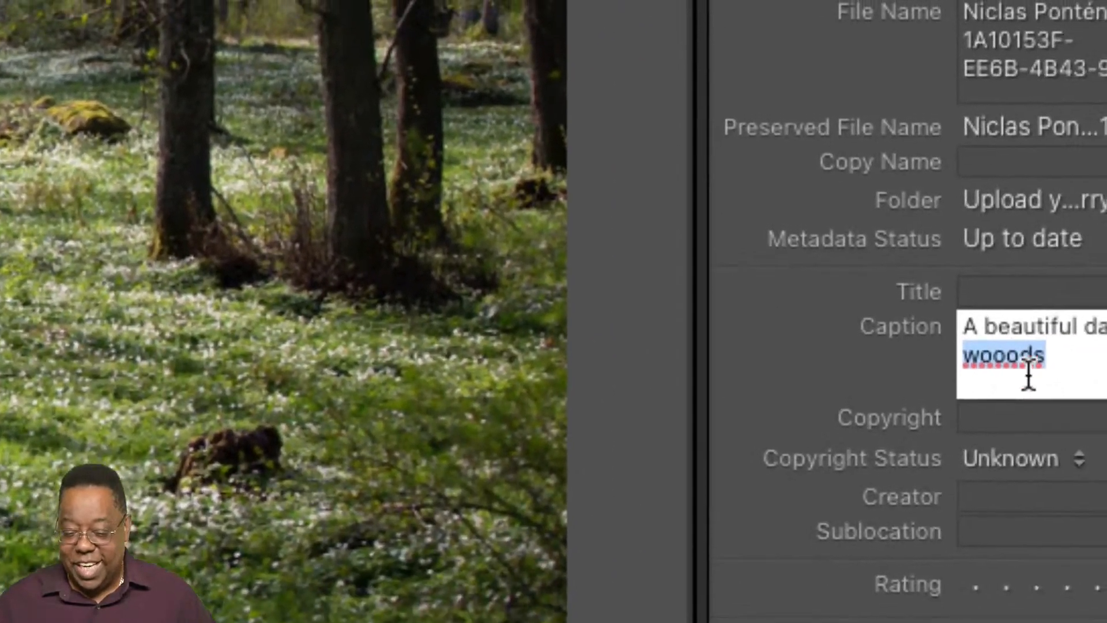
pyautogui.rightClick(1024, 369)
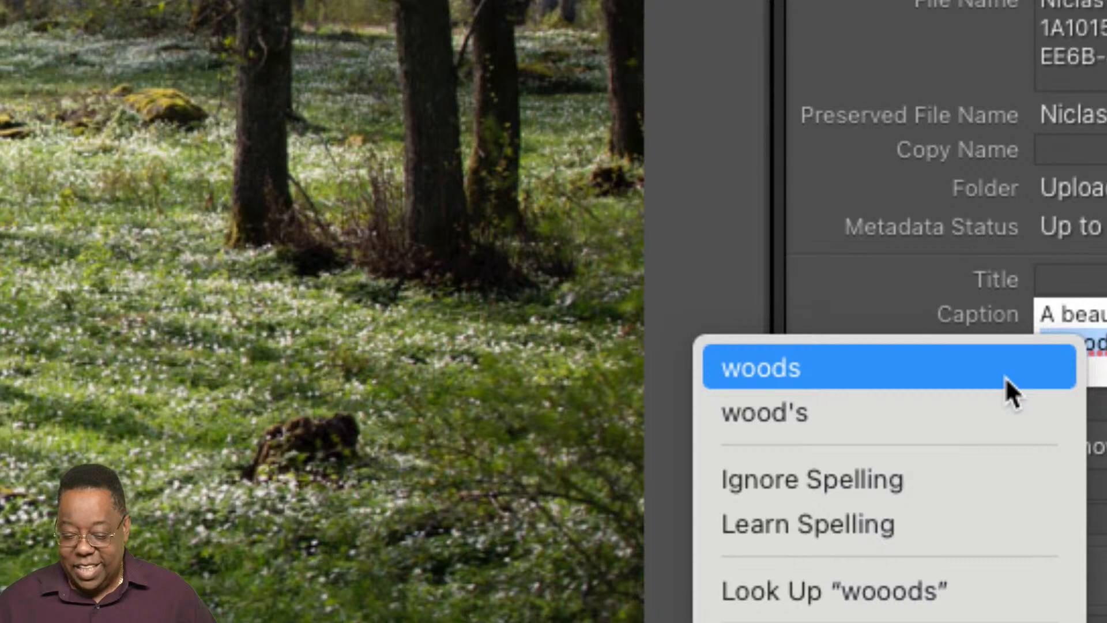
pyautogui.click(1006, 372)
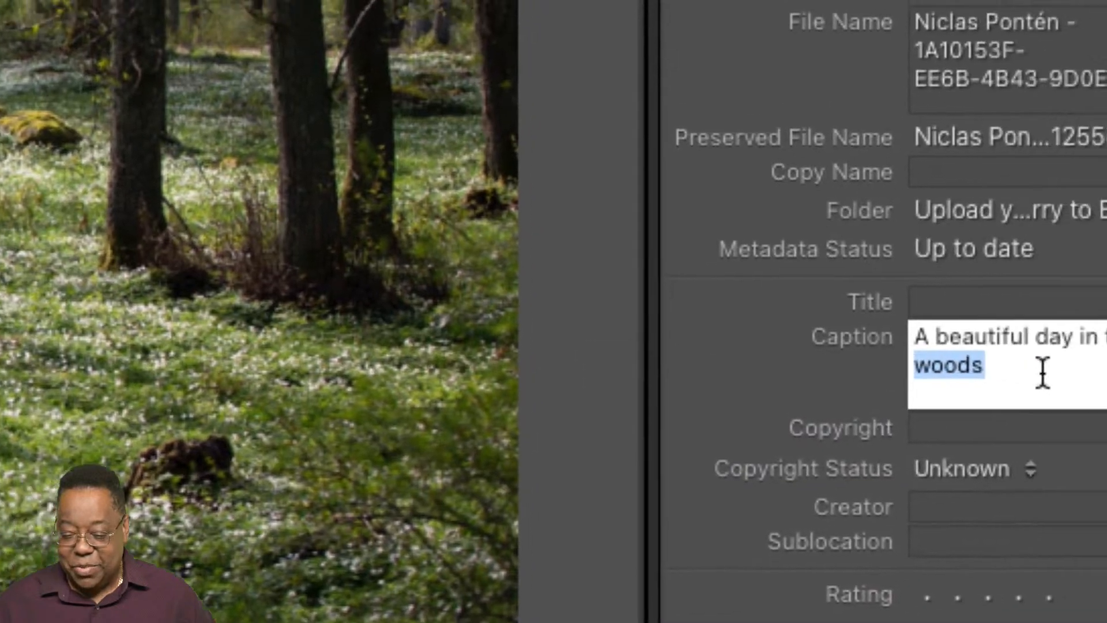
pyautogui.click(1042, 372)
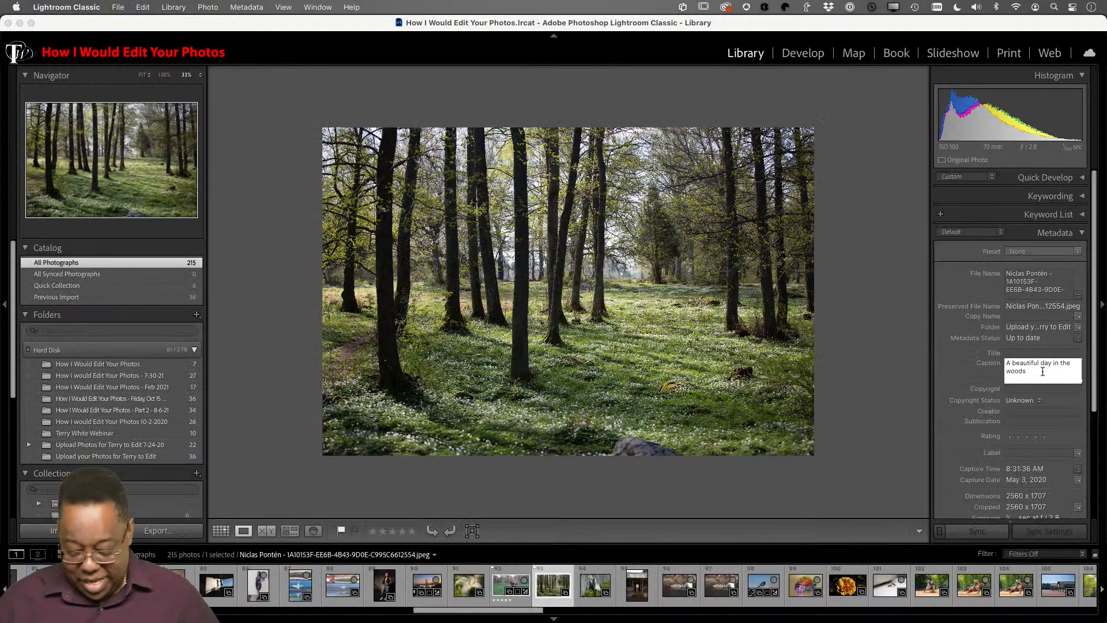
pyautogui.press('super+equal')
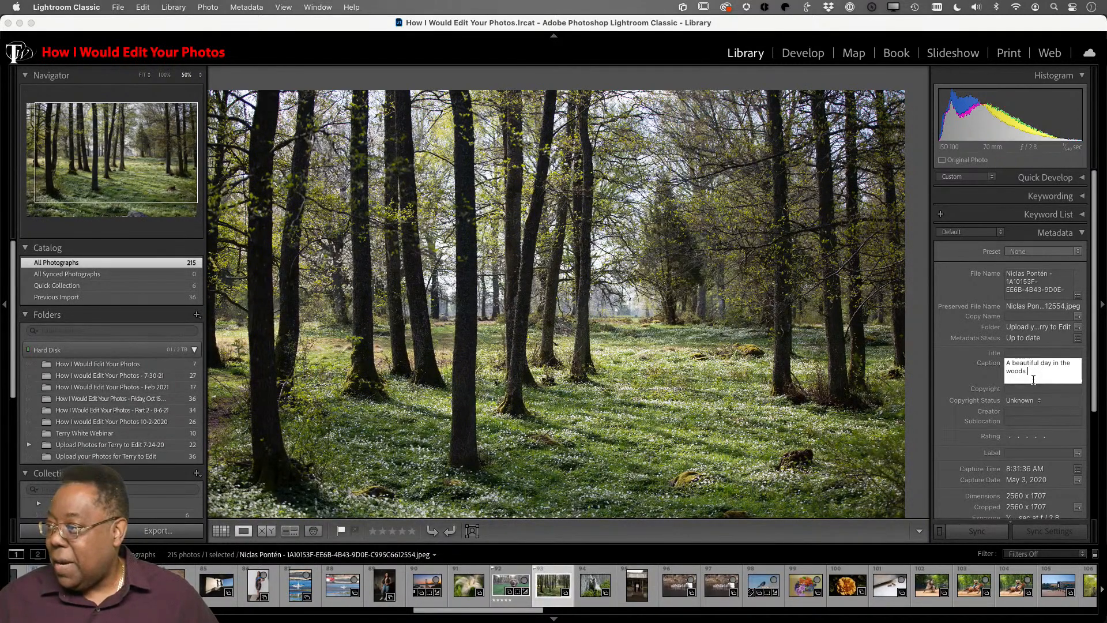
# - Finish the forest photo's caption as "A beautiful day in the woods g" and return to the grid of all photographs
pyautogui.write('g')
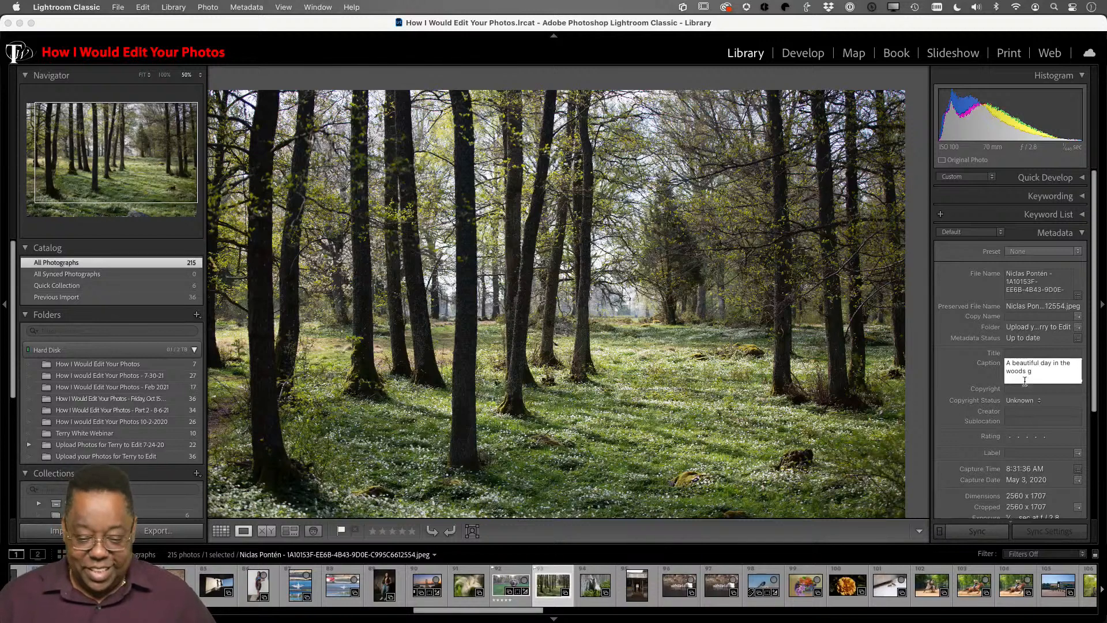
pyautogui.click(650, 343)
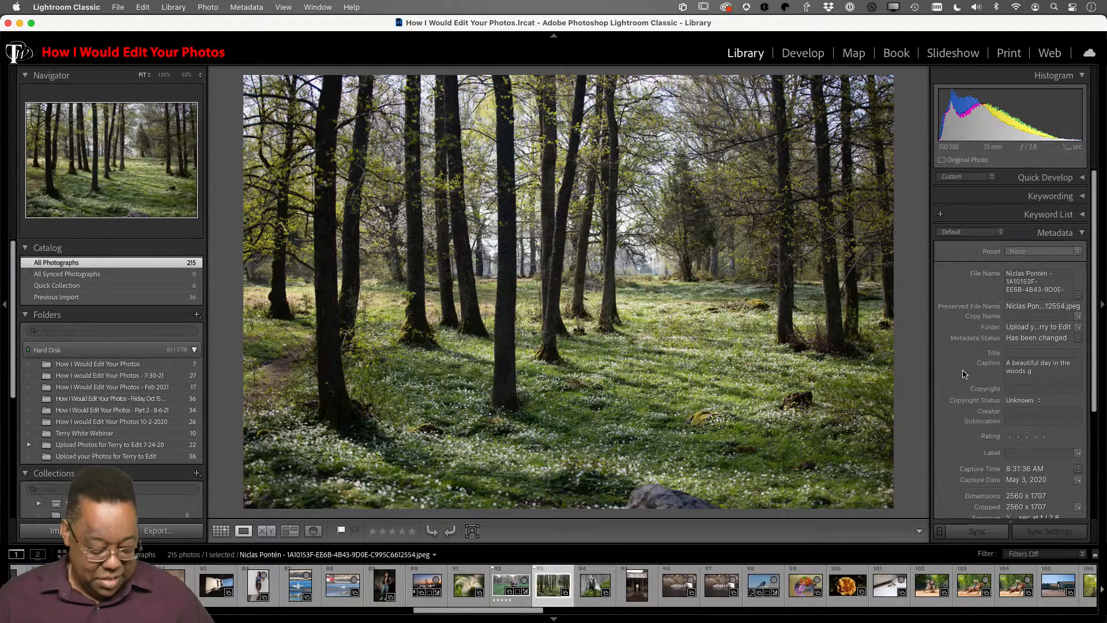
pyautogui.press('g')
# - Open the "How I Would Edit Your Photos - Friday, Oct 15 2021" collection
pyautogui.scroll(4, 765, 324)
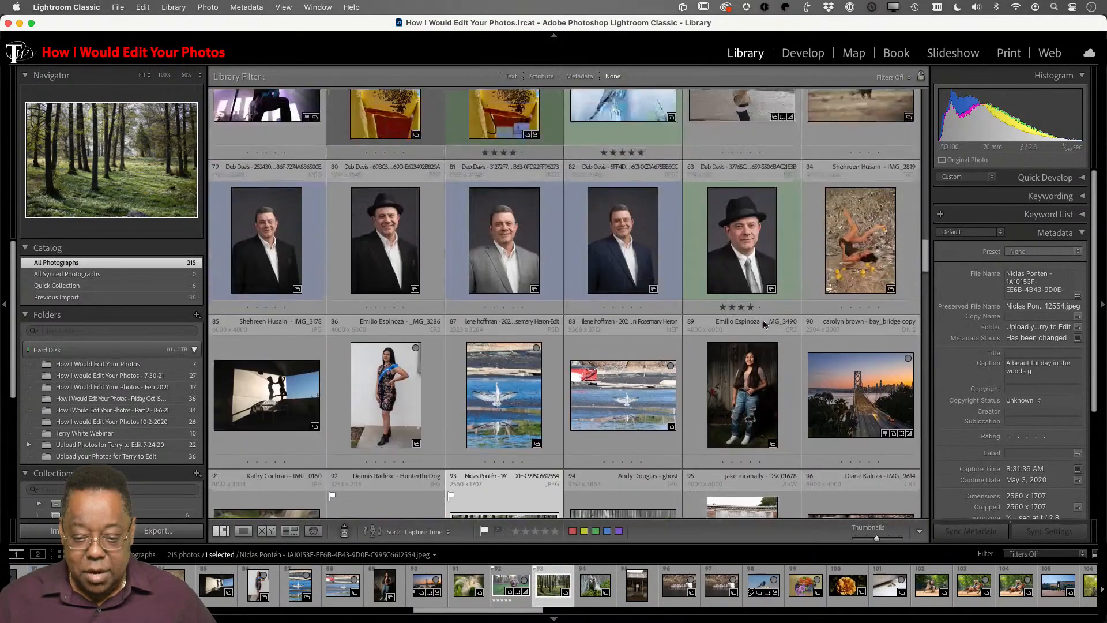
pyautogui.scroll(10, 764, 325)
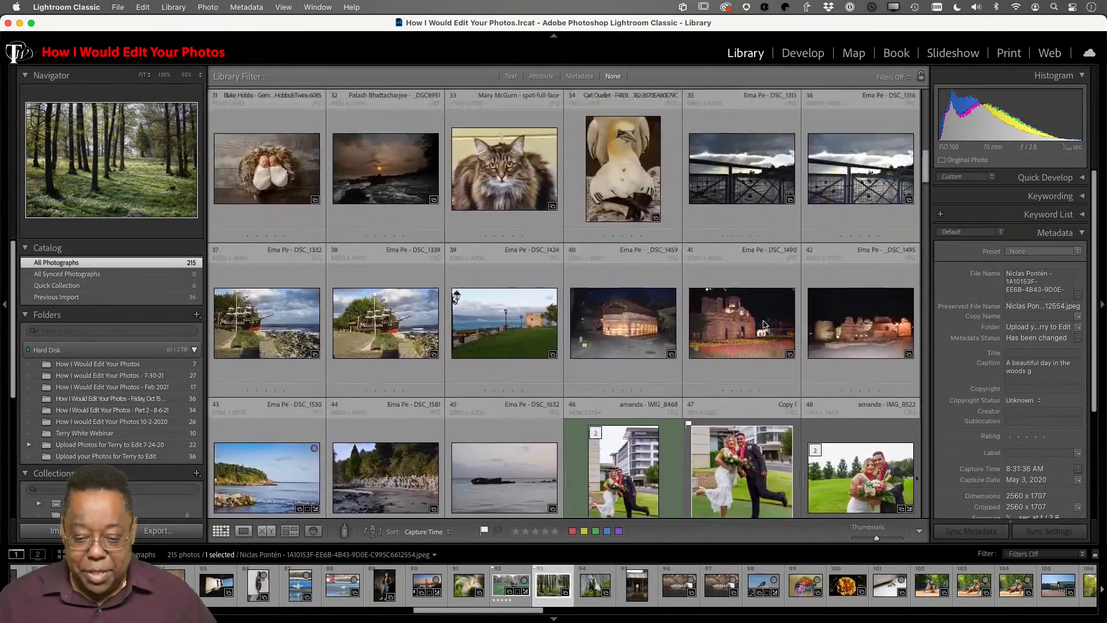
pyautogui.scroll(6, 764, 324)
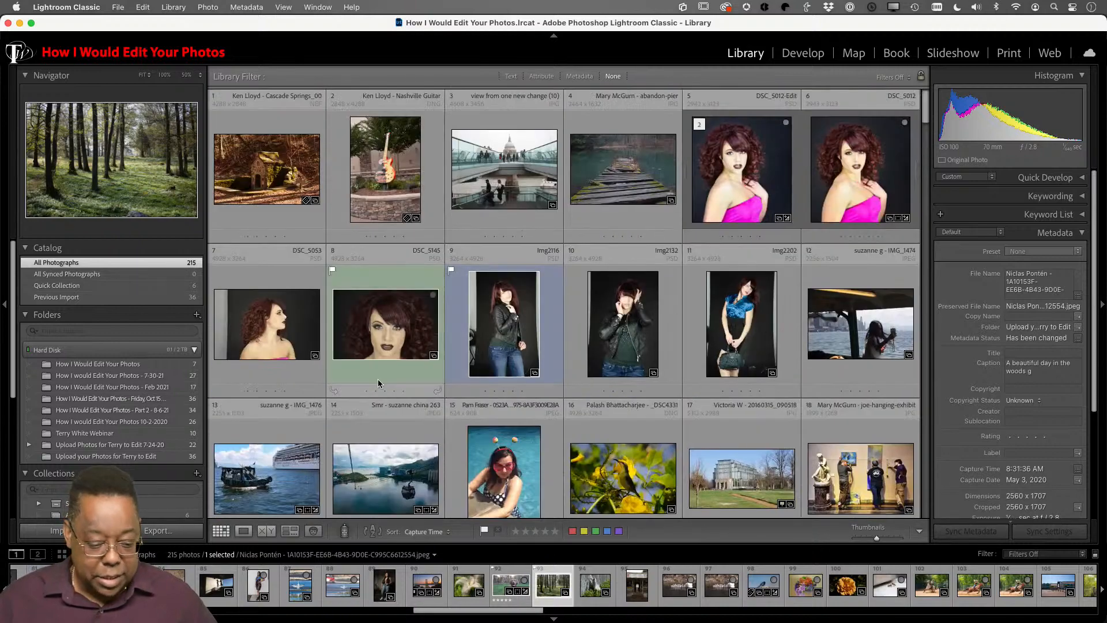
pyautogui.scroll(-4, 115, 457)
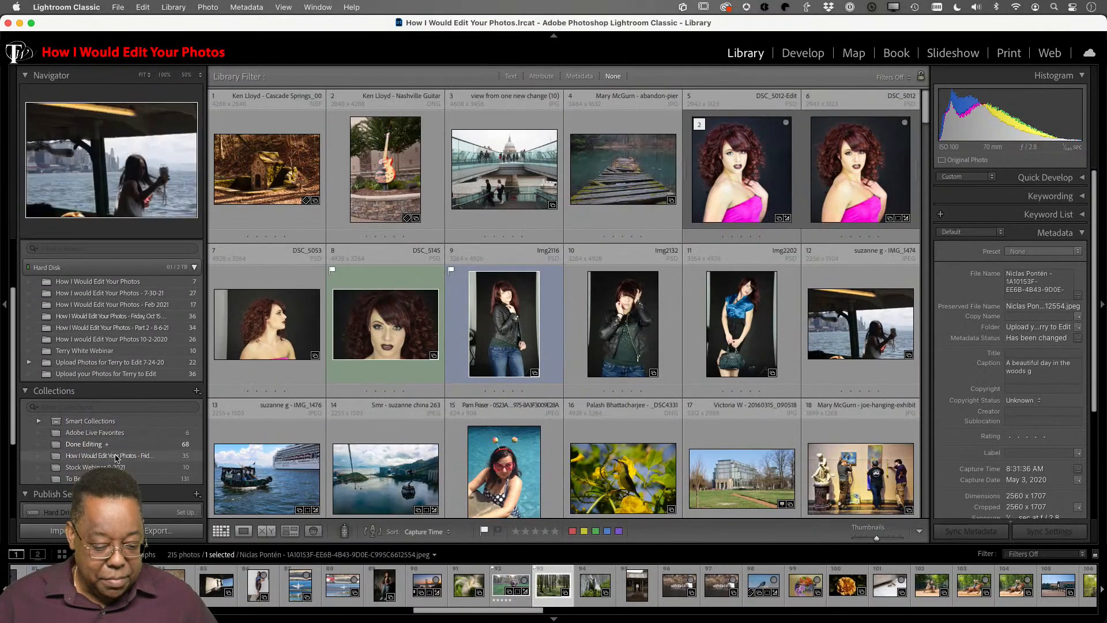
pyautogui.click(115, 456)
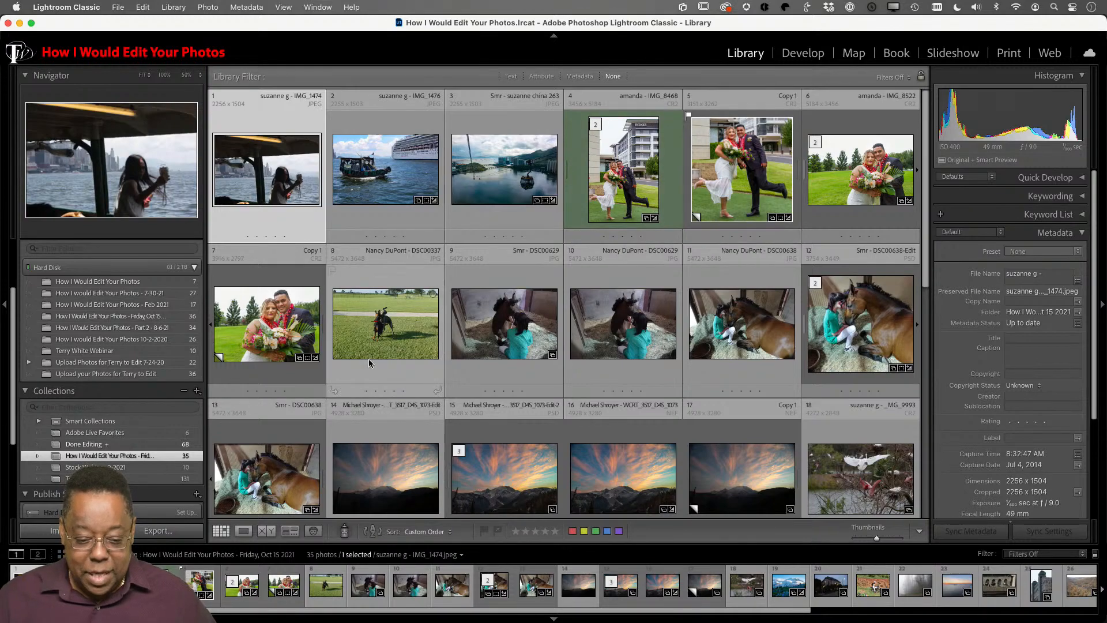
# - Move the IMG_8522 wedding photo with its virtual copy down the custom order, just before the stone arches photo 2I6A4688
pyautogui.scroll(-10, 369, 360)
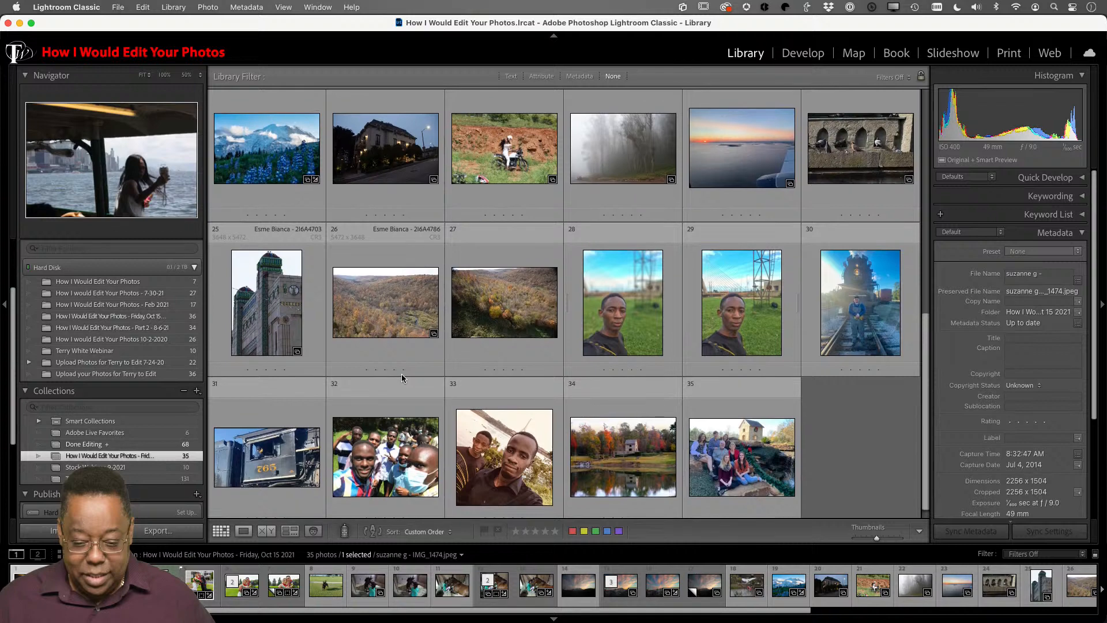
pyautogui.scroll(4, 401, 374)
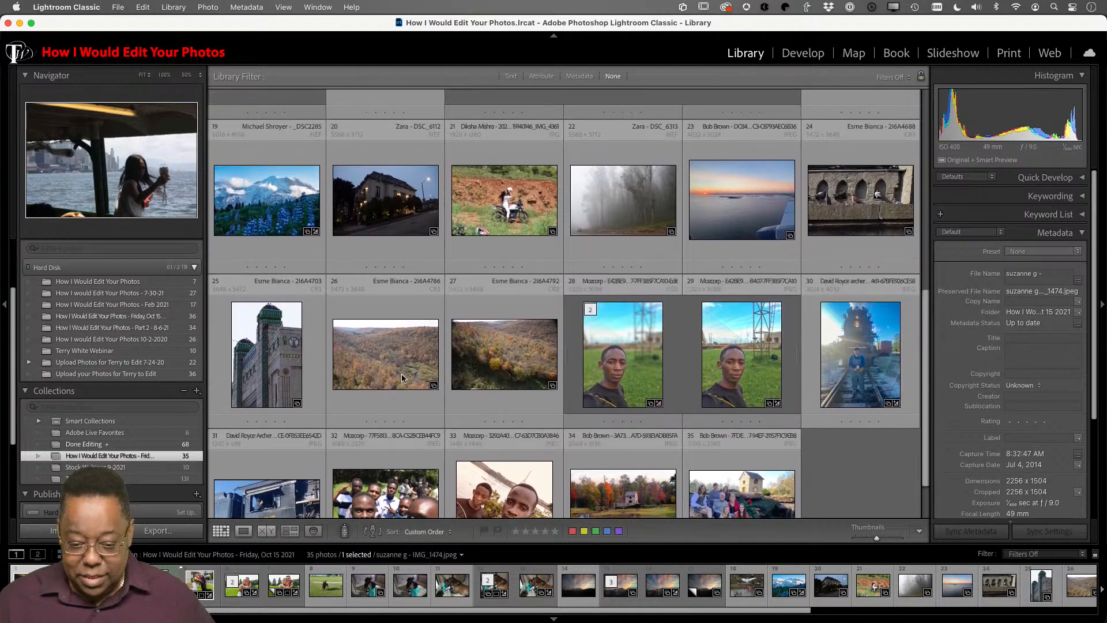
pyautogui.scroll(6, 402, 378)
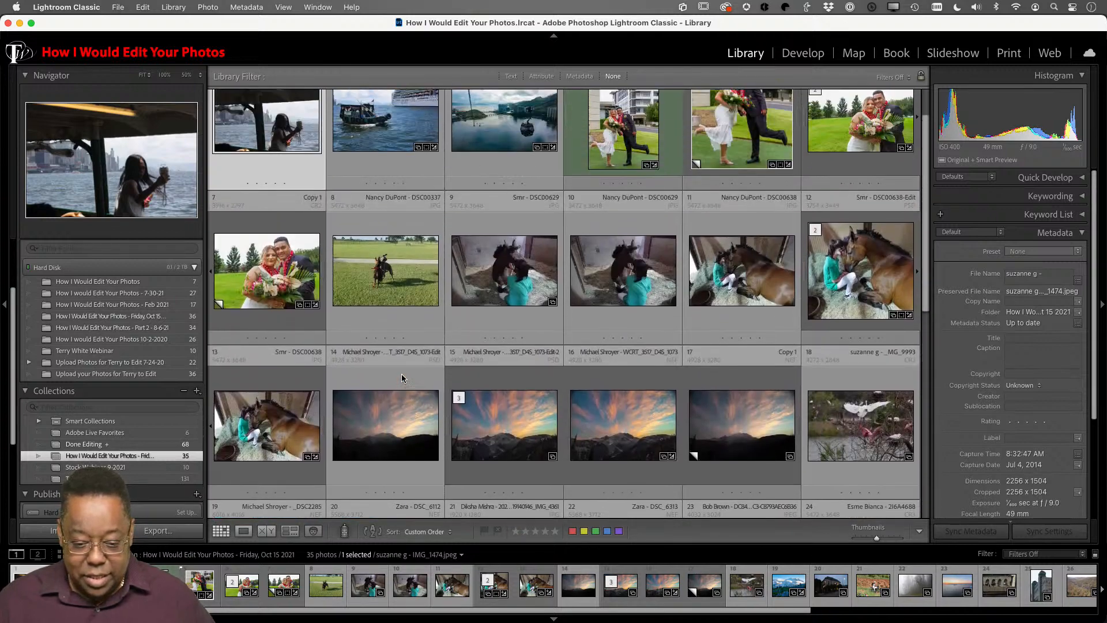
pyautogui.scroll(-1, 401, 378)
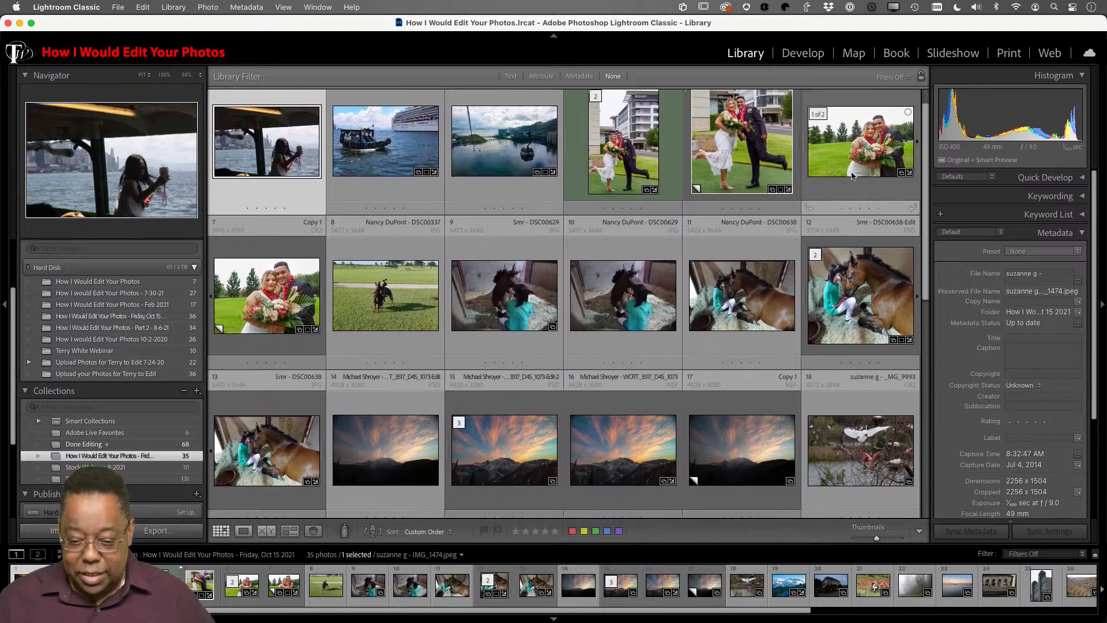
pyautogui.moveTo(854, 167); pyautogui.dragTo(810, 481)
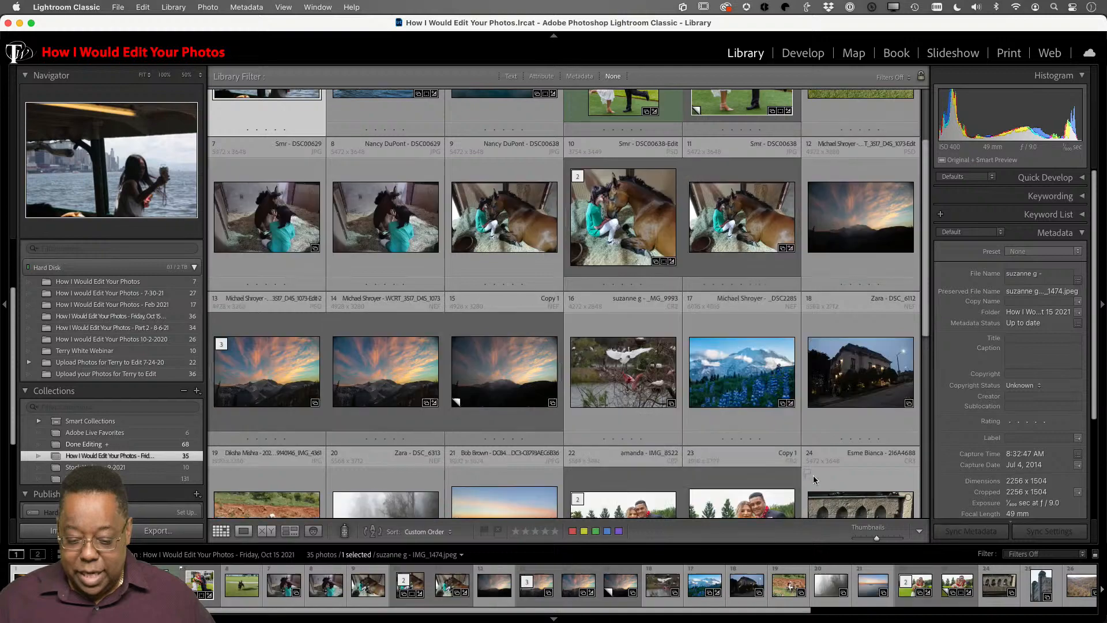
pyautogui.scroll(-5, 814, 467)
pyautogui.scroll(-6, 813, 465)
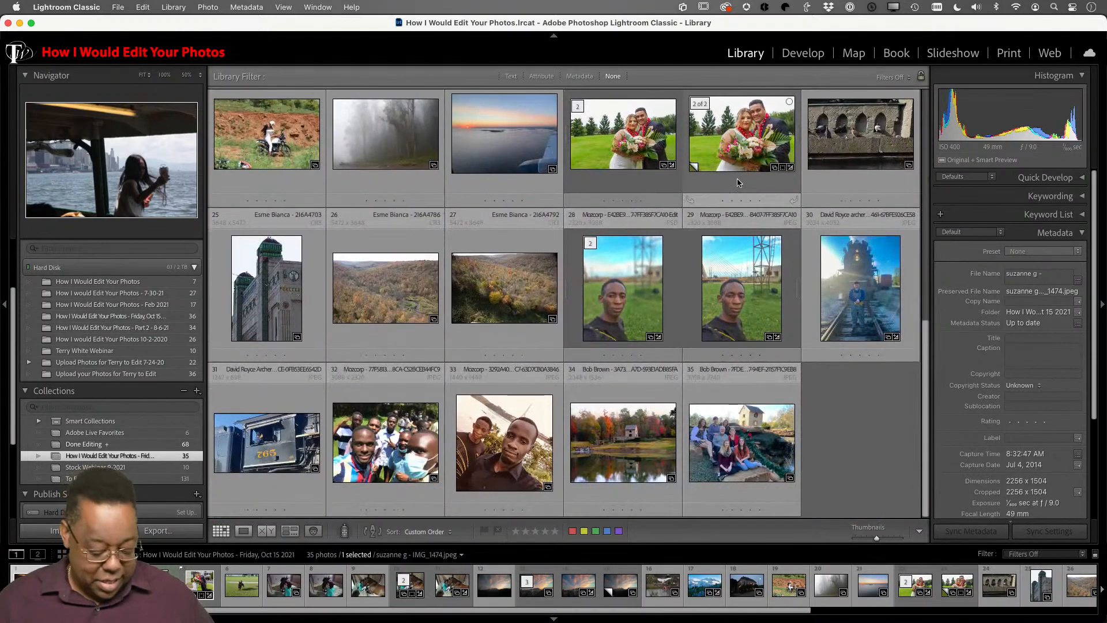
# - Undo the last two actions and reopen the "How I Would Edit Your Photos - Friday, Oct 15 2021" collection
pyautogui.press('super+z')
pyautogui.scroll(3, 741, 260)
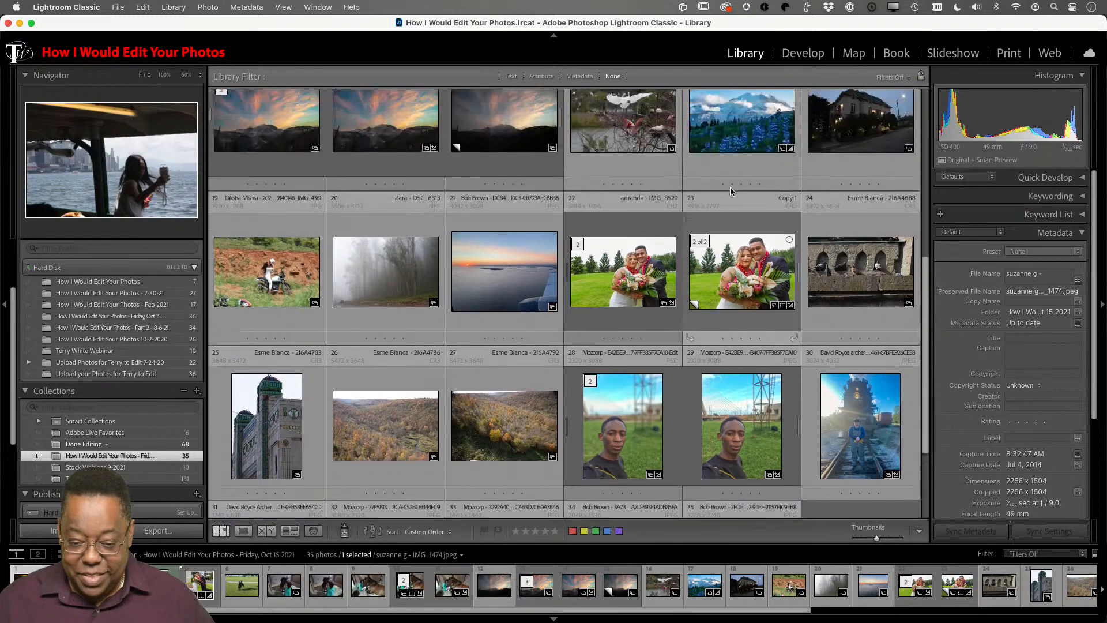
pyautogui.press('super+z')
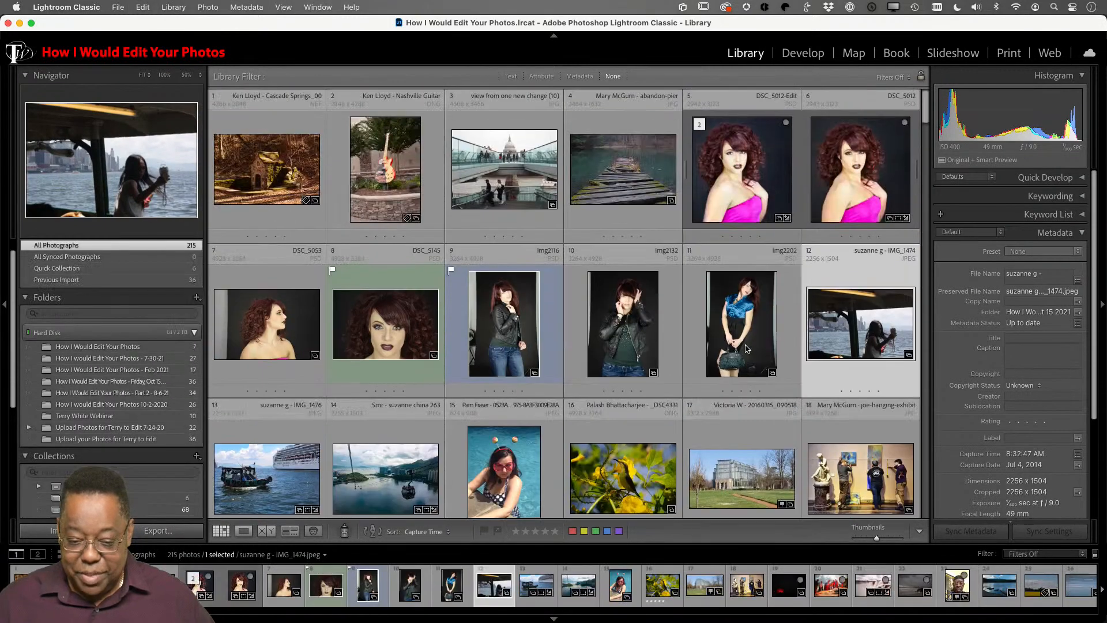
pyautogui.scroll(-5, 132, 404)
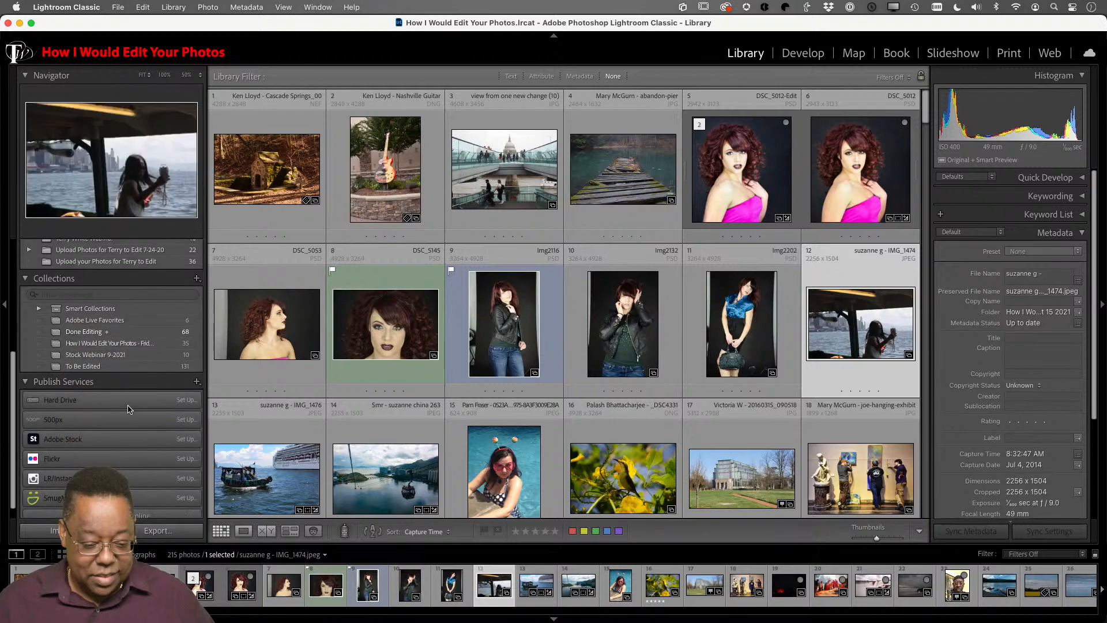
pyautogui.click(131, 344)
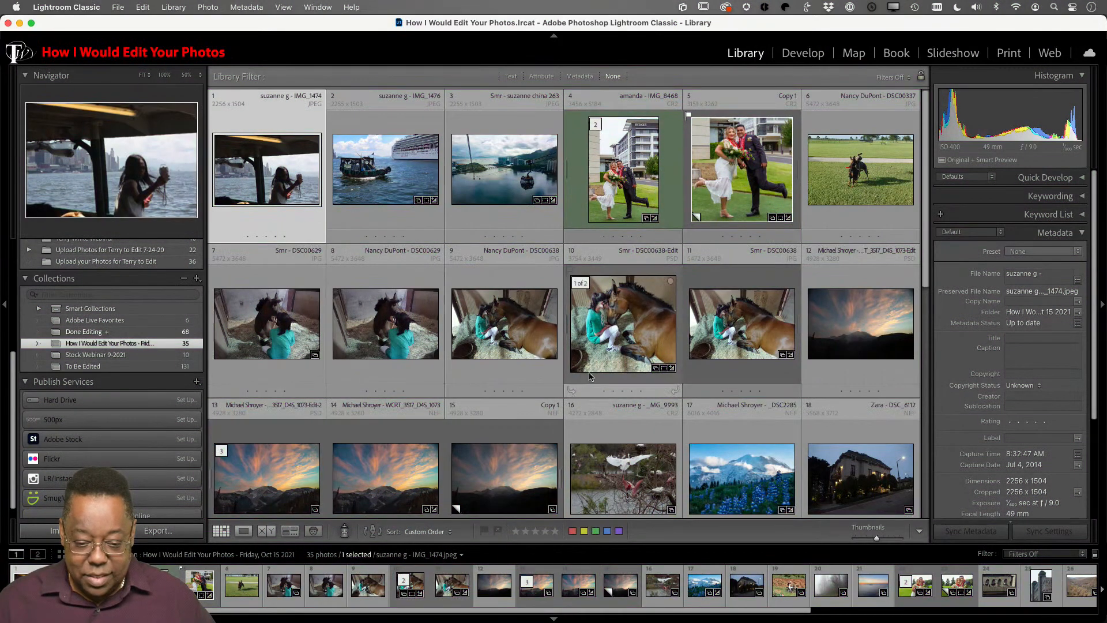
# - Move the virtual copy of IMG_8522 up beside the other wedding photos in the custom order, and select IMG_8468
pyautogui.scroll(-8, 594, 400)
pyautogui.scroll(6, 605, 398)
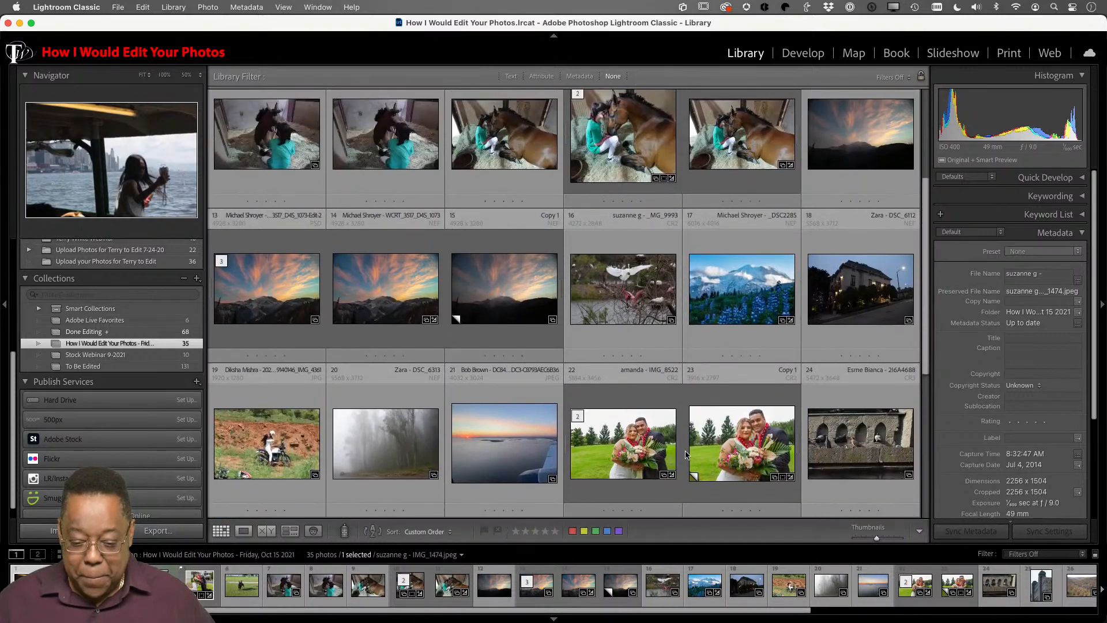
pyautogui.moveTo(717, 451)
pyautogui.mouseDown()
pyautogui.moveTo(741, 236)
pyautogui.moveTo(688, 96)
pyautogui.mouseUp()
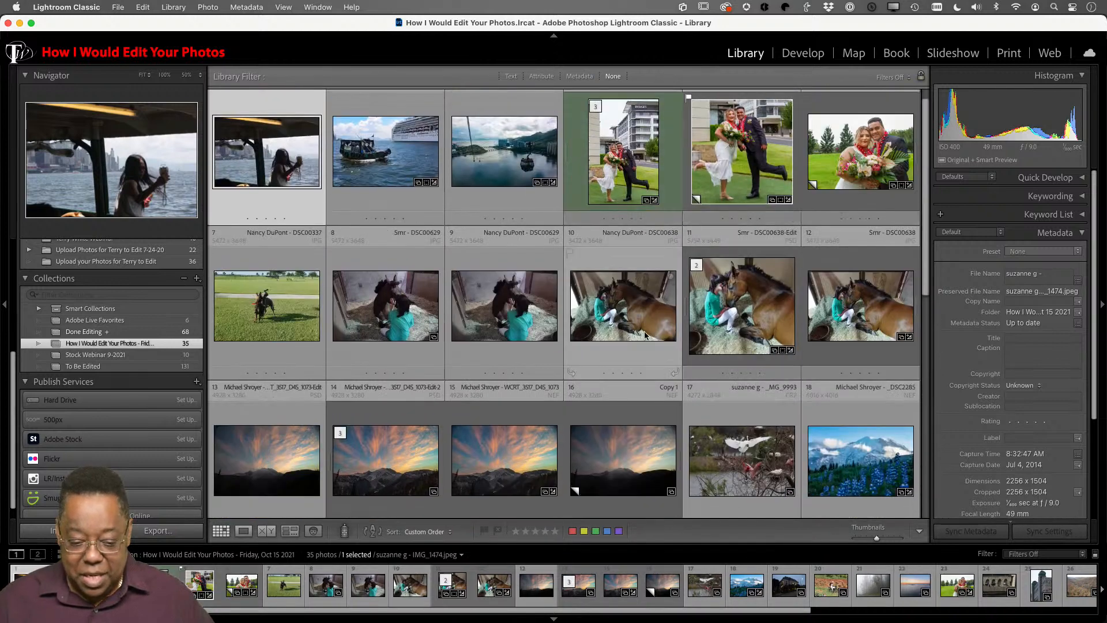
pyautogui.click(616, 184)
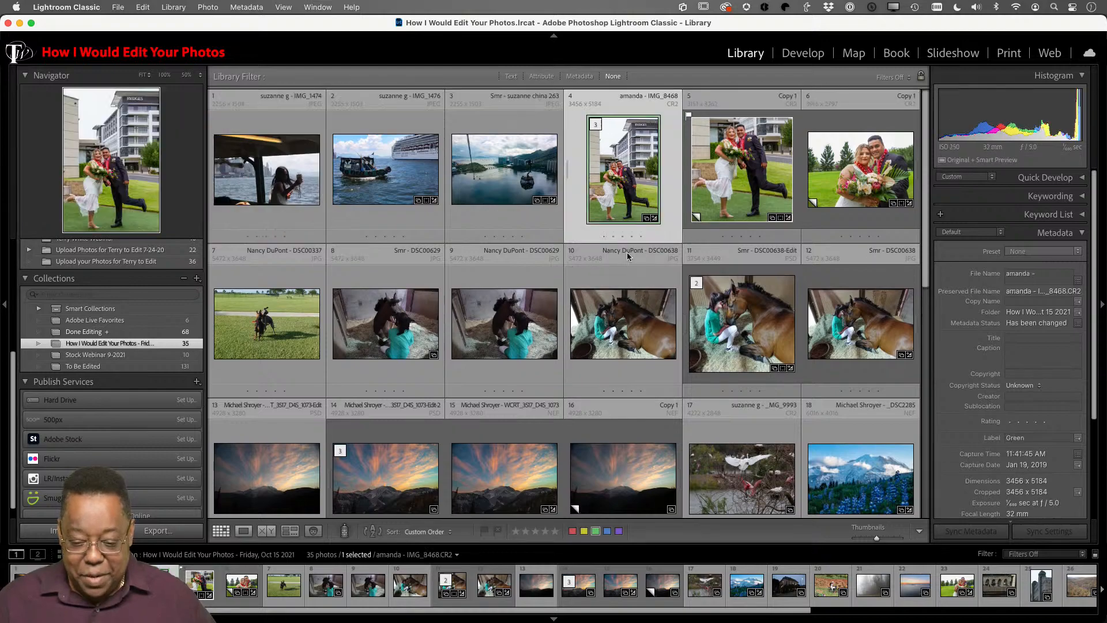
# - Move the original IMG_8522 wedding photo down the custom order to just before the last photo in the collection
pyautogui.scroll(-2, 629, 291)
pyautogui.scroll(-5, 628, 291)
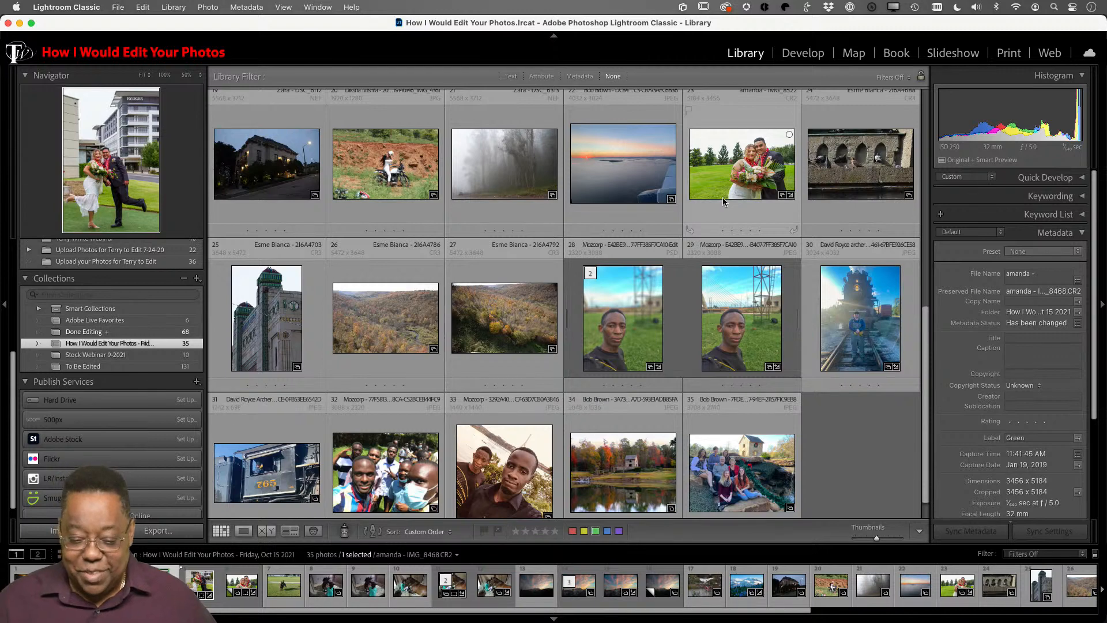
pyautogui.scroll(1, 721, 201)
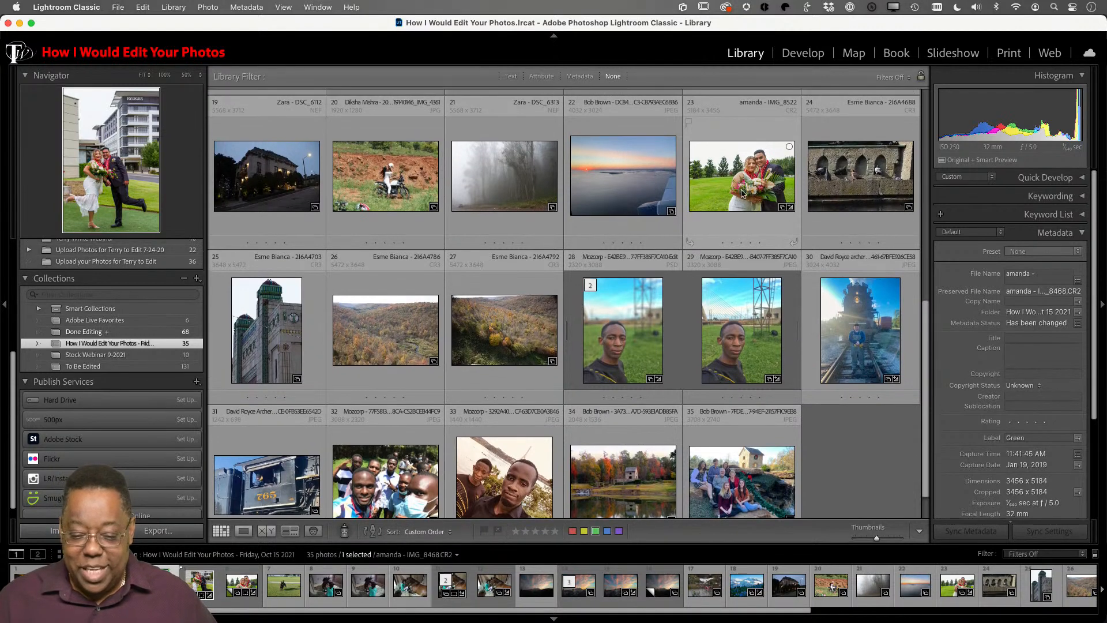
pyautogui.scroll(2, 702, 195)
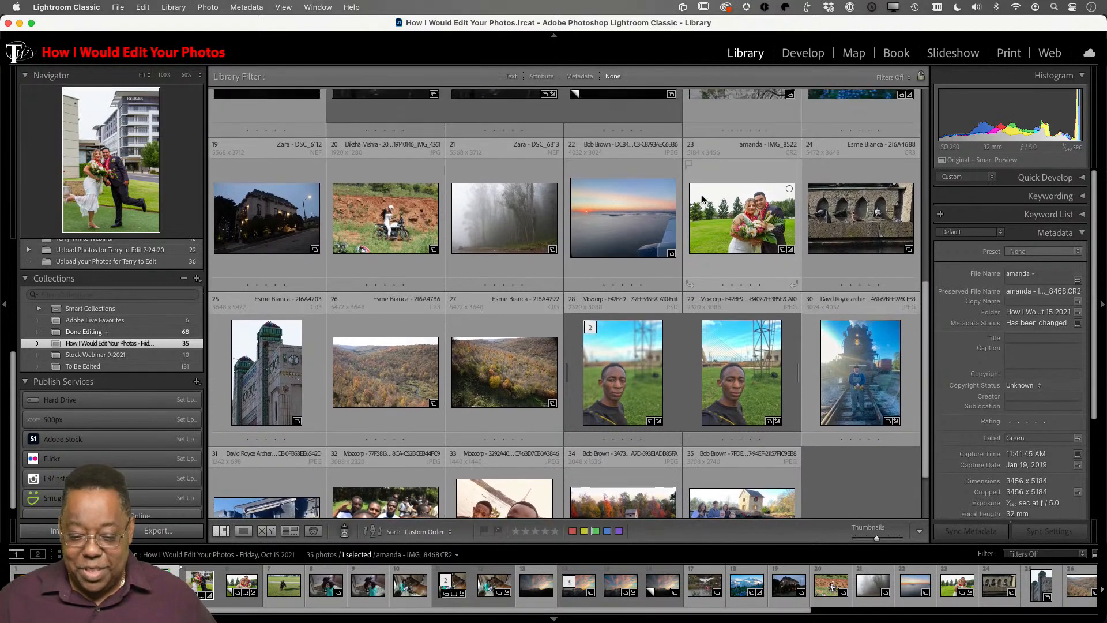
pyautogui.scroll(10, 748, 229)
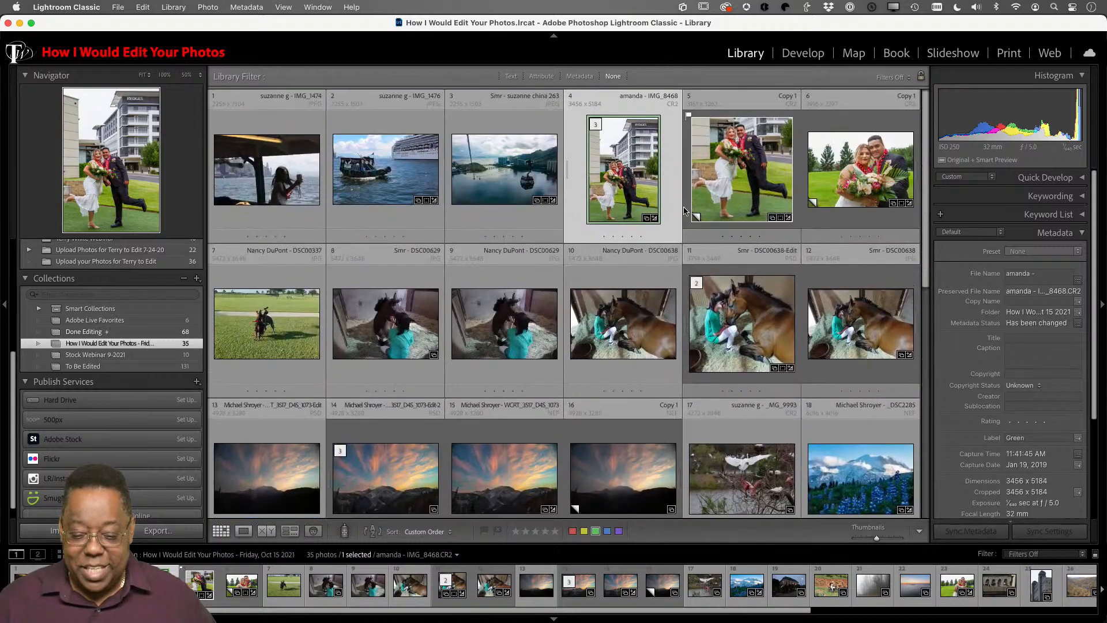
pyautogui.scroll(-10, 687, 199)
pyautogui.moveTo(733, 167); pyautogui.dragTo(684, 445)
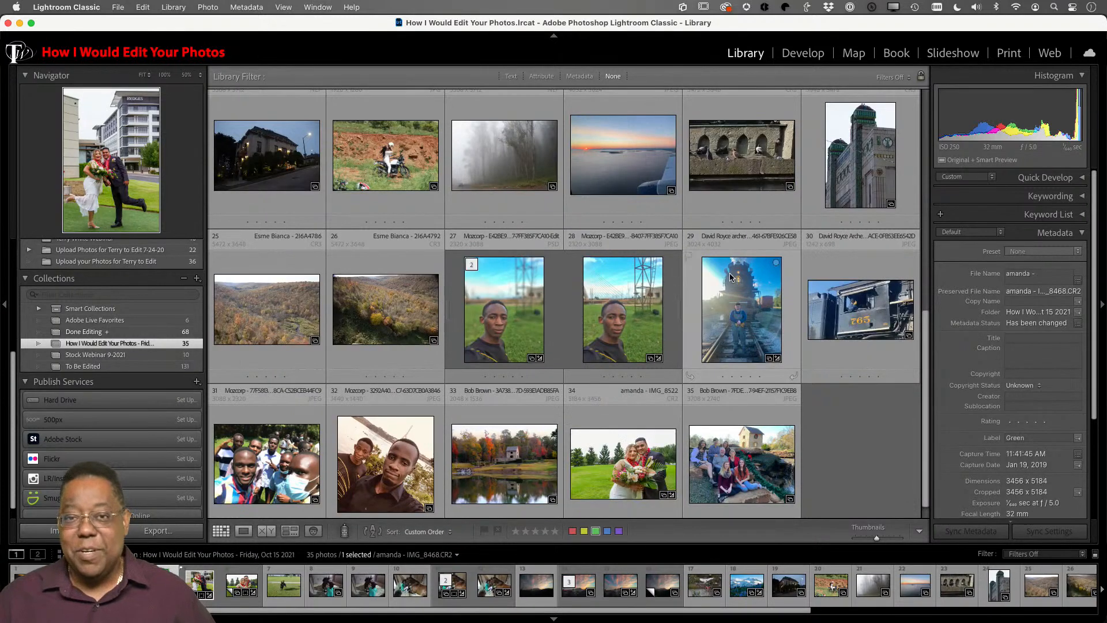
pyautogui.scroll(-1, 731, 277)
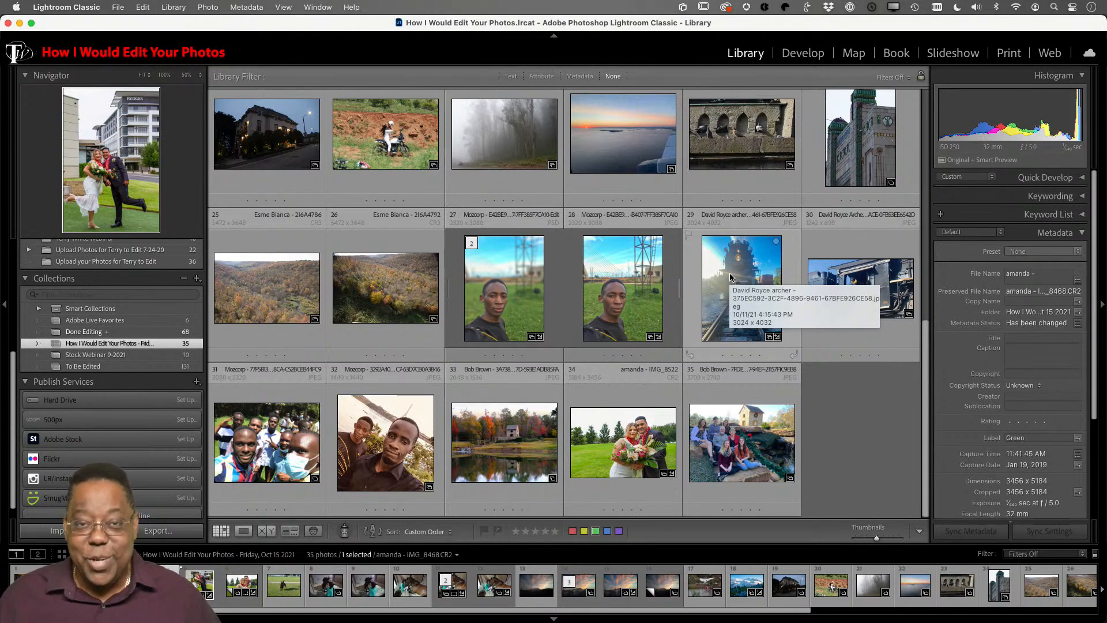
# - Add IMG_8522 to the selection with IMG_8468 and move the two photos together among the wedding photos in the first rows
pyautogui.scroll(10, 645, 150)
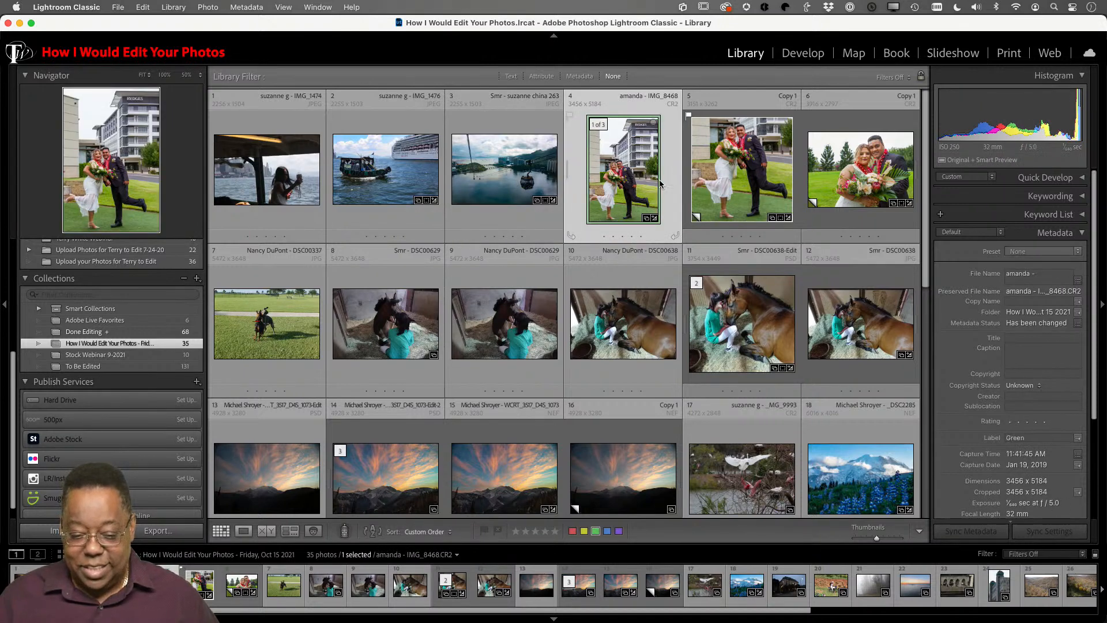
pyautogui.scroll(-6, 661, 183)
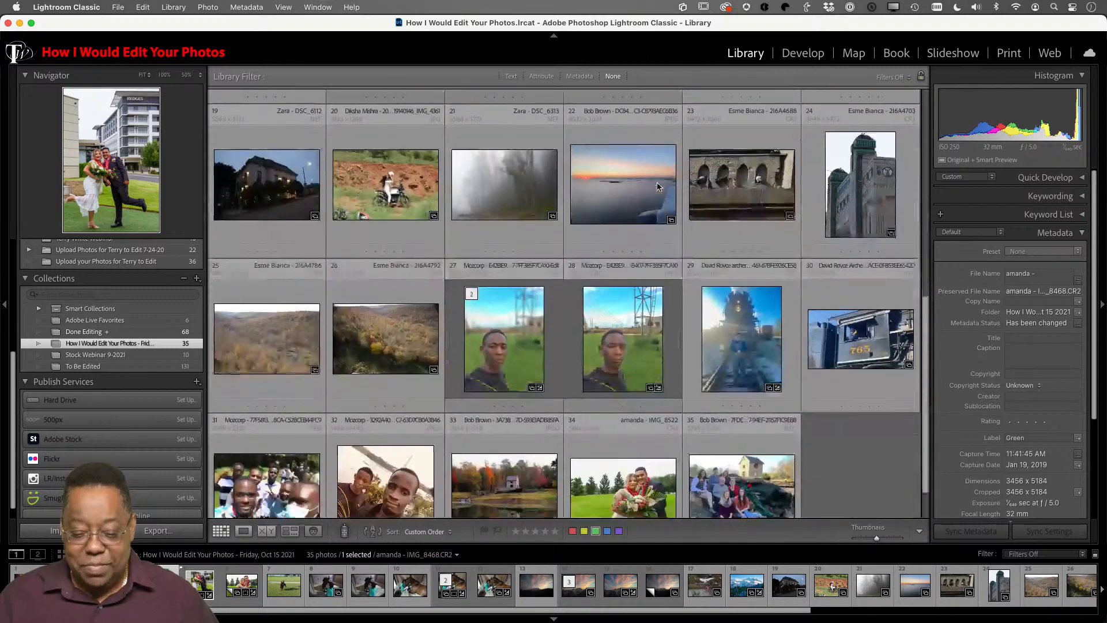
pyautogui.scroll(-2, 657, 186)
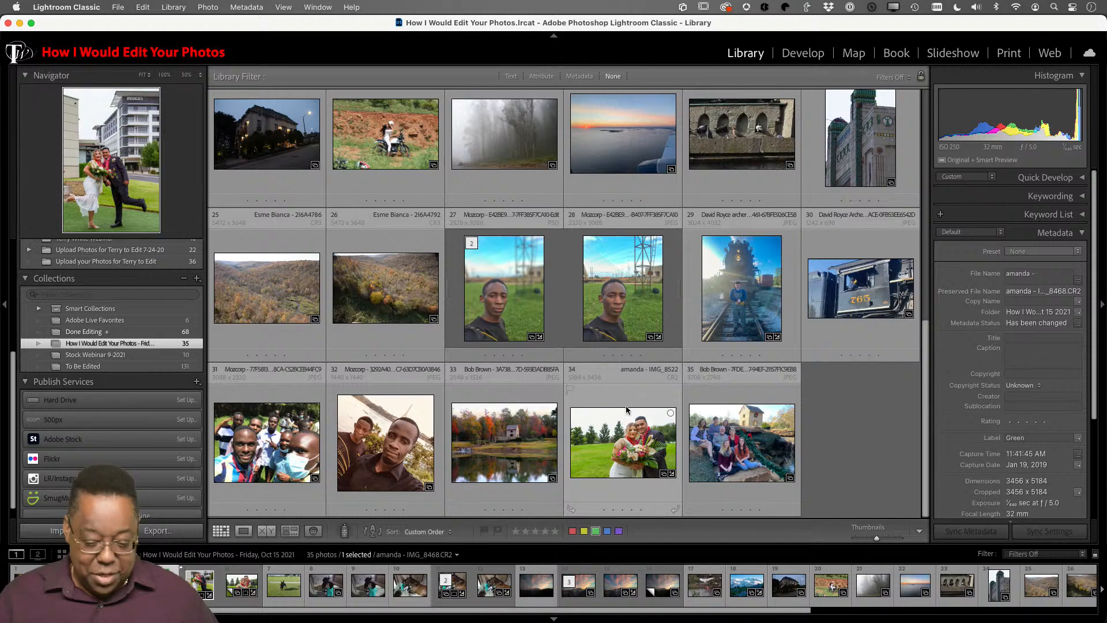
pyautogui.keyDown('super'); pyautogui.click(624, 440); pyautogui.keyUp('super')
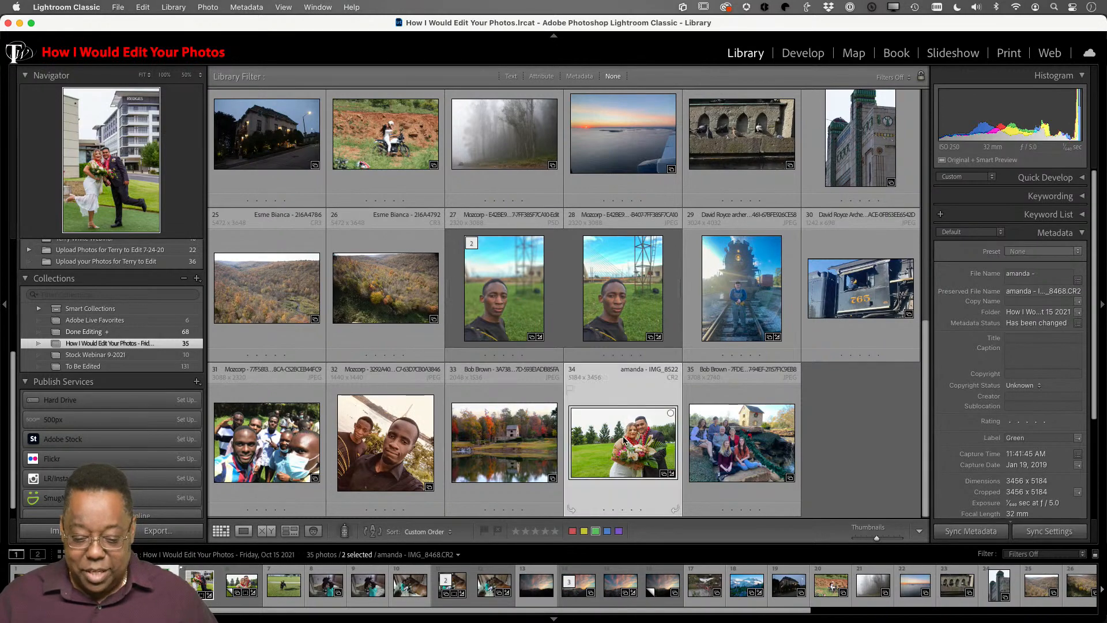
pyautogui.scroll(10, 634, 389)
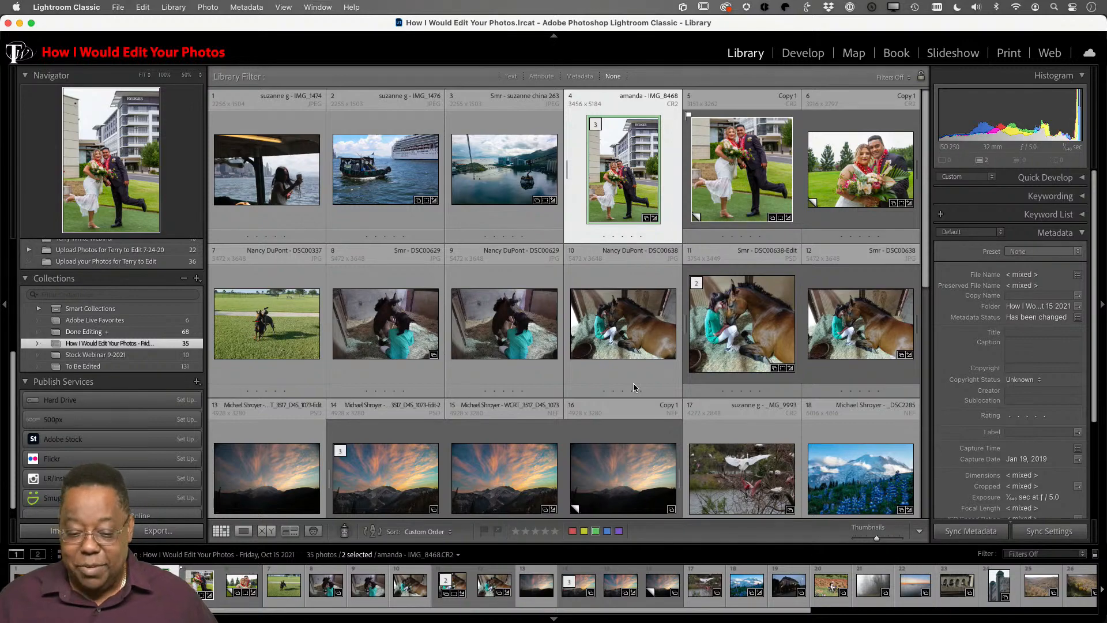
pyautogui.scroll(-10, 635, 387)
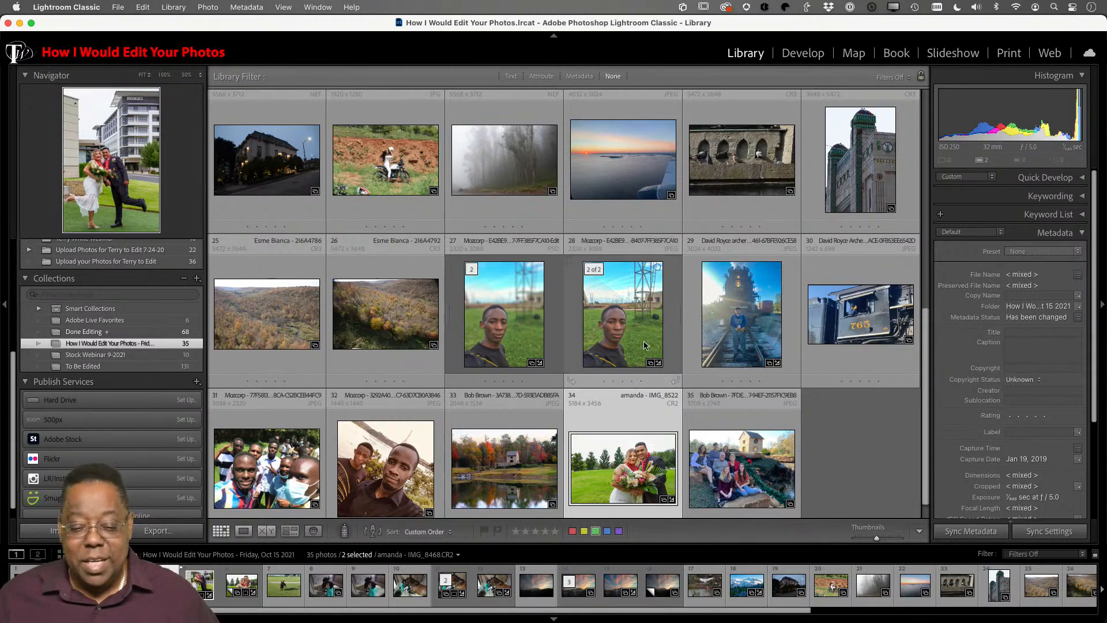
pyautogui.scroll(10, 635, 369)
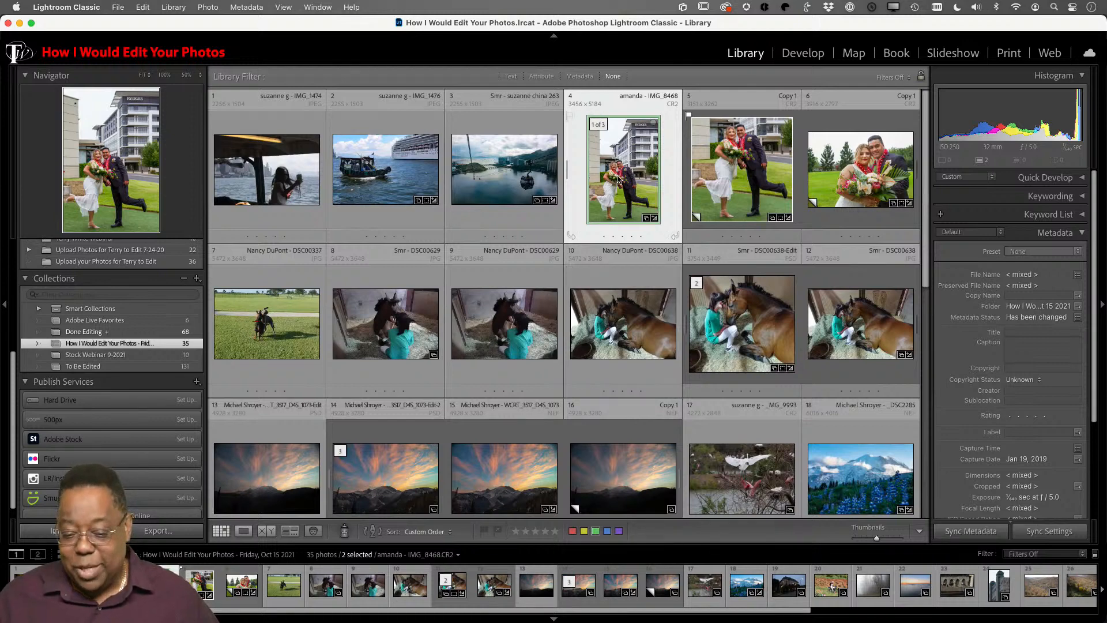
pyautogui.moveTo(617, 180); pyautogui.dragTo(578, 185)
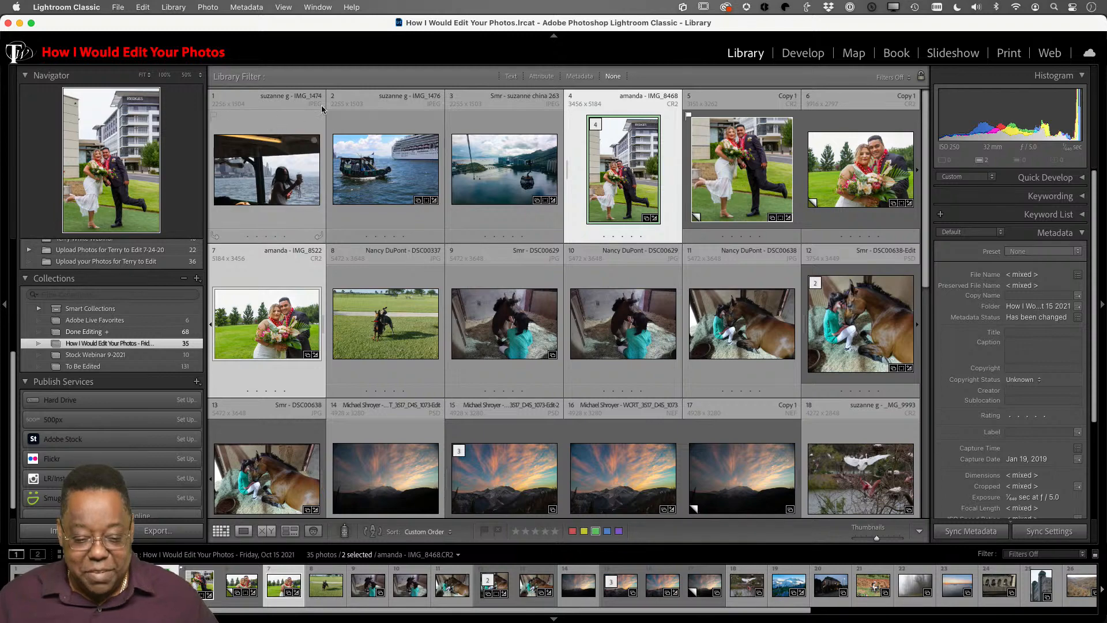
# - Select IMG_1476 and the last group photo in the collection, and move them together near the start of the custom order
pyautogui.click(385, 173)
pyautogui.scroll(-10, 462, 215)
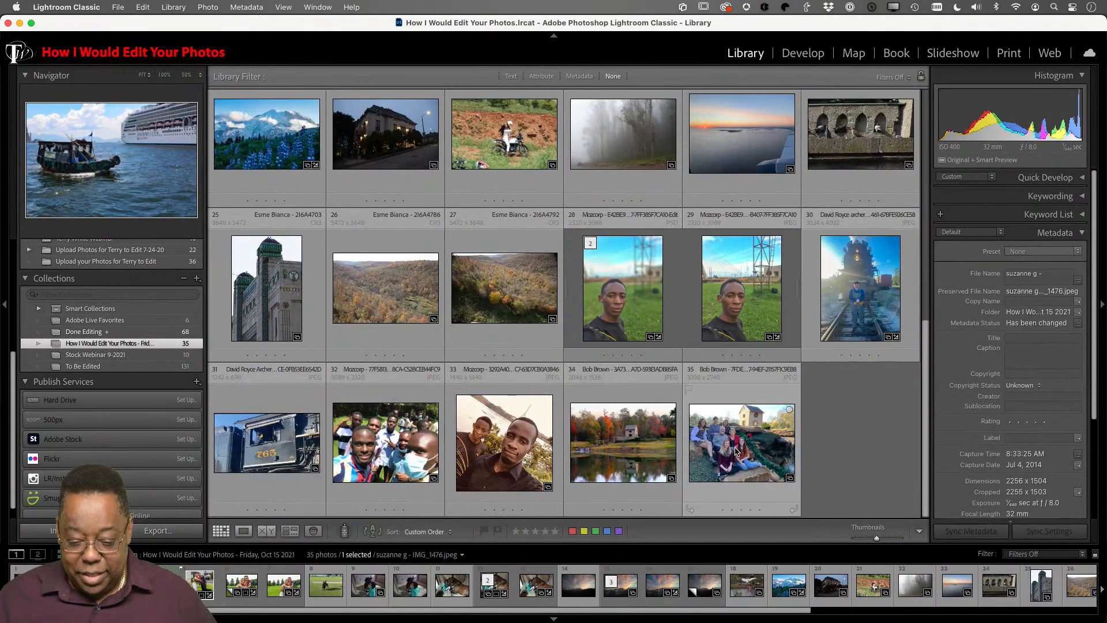
pyautogui.keyDown('super'); pyautogui.click(737, 452); pyautogui.keyUp('super')
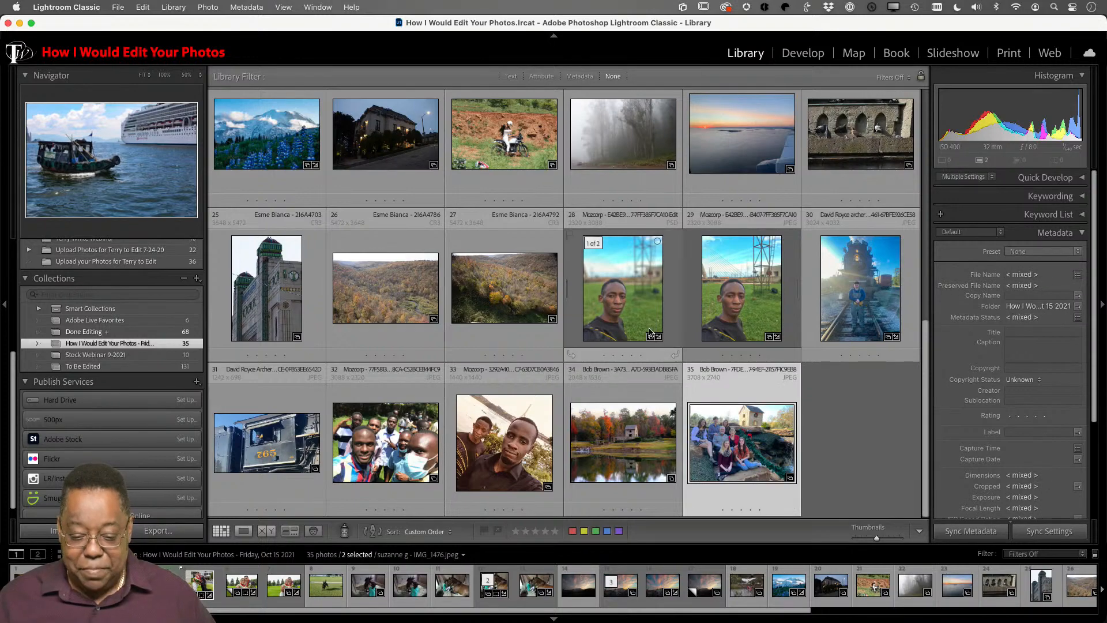
pyautogui.scroll(10, 634, 318)
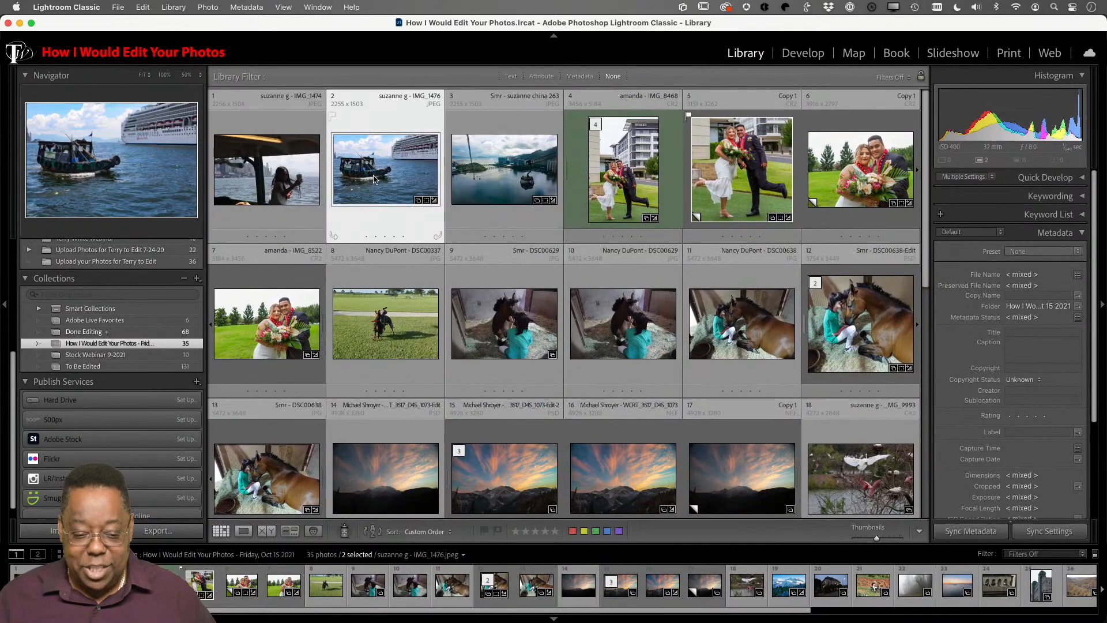
pyautogui.moveTo(377, 185); pyautogui.dragTo(337, 183)
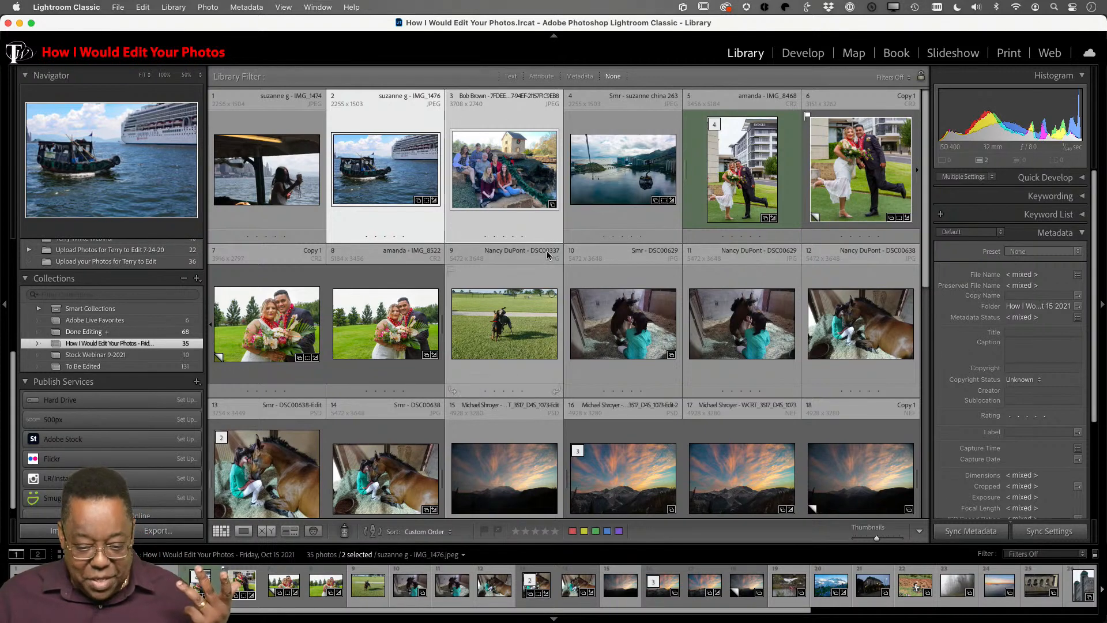
# - View the DSC00337 photo of the dogs in full screen and return to the grid
pyautogui.click(473, 317)
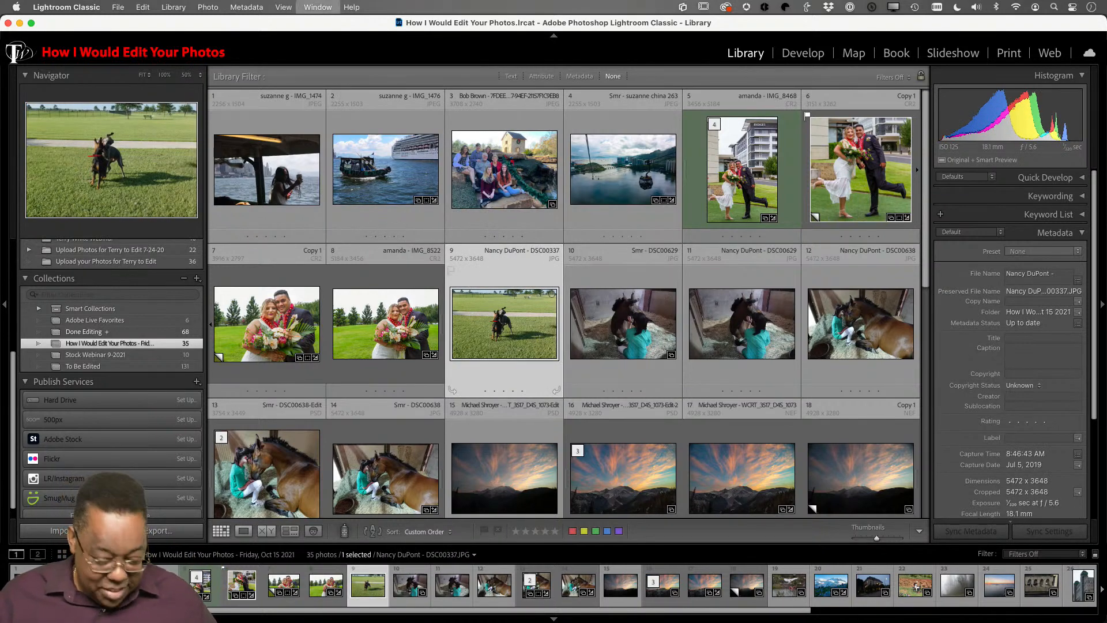
pyautogui.press('f')
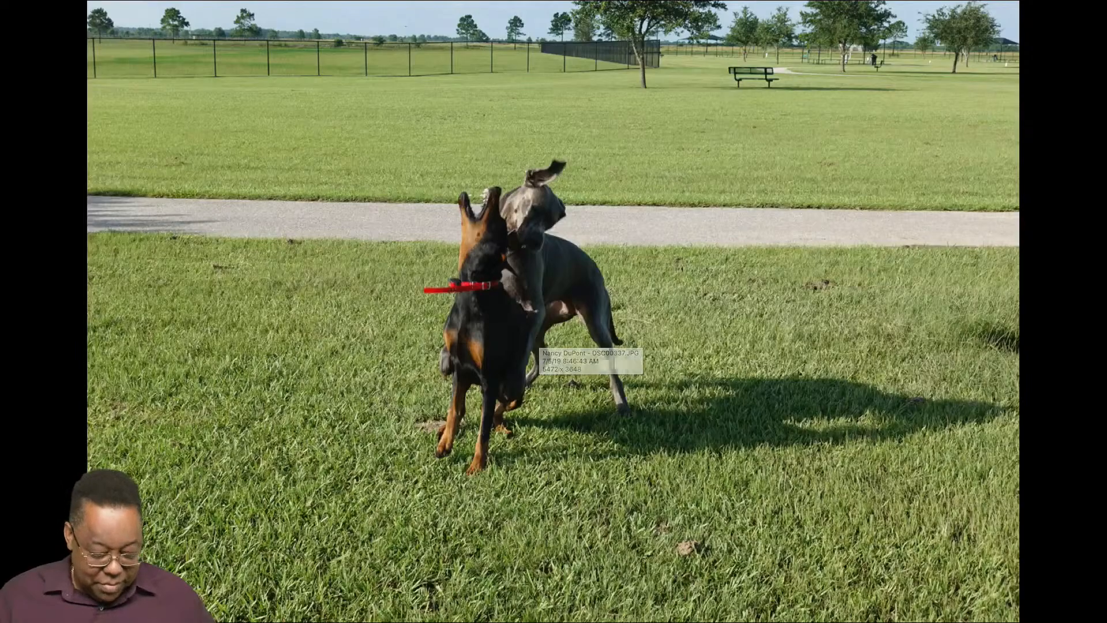
pyautogui.press('f')
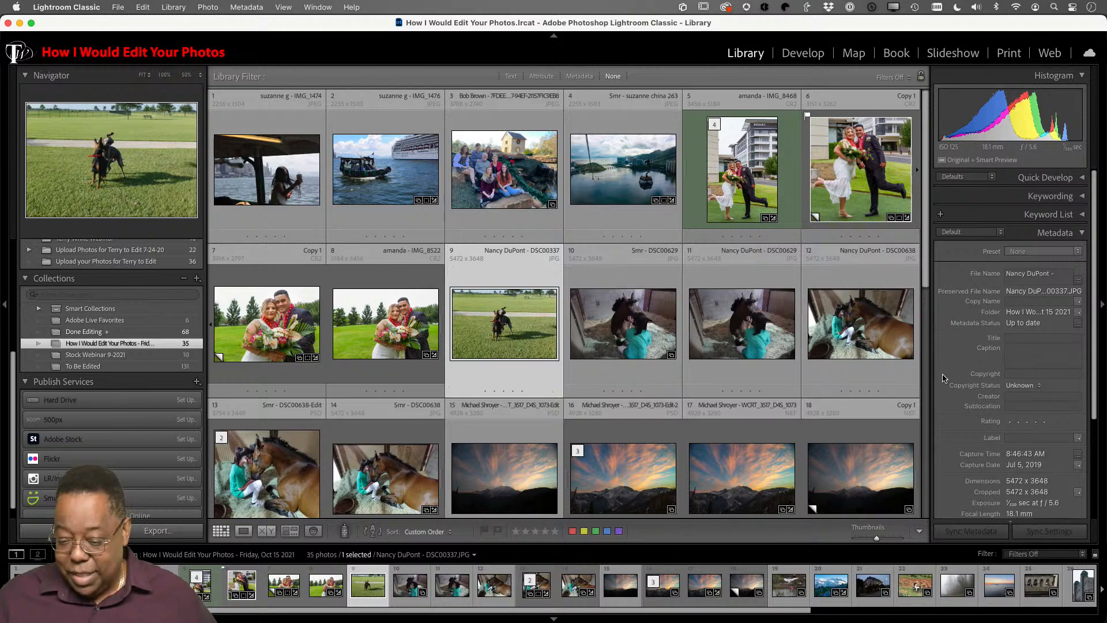
# - Examine the copyright status choices and the available metadata presets for DSC00337 without changing them
pyautogui.click(1026, 390)
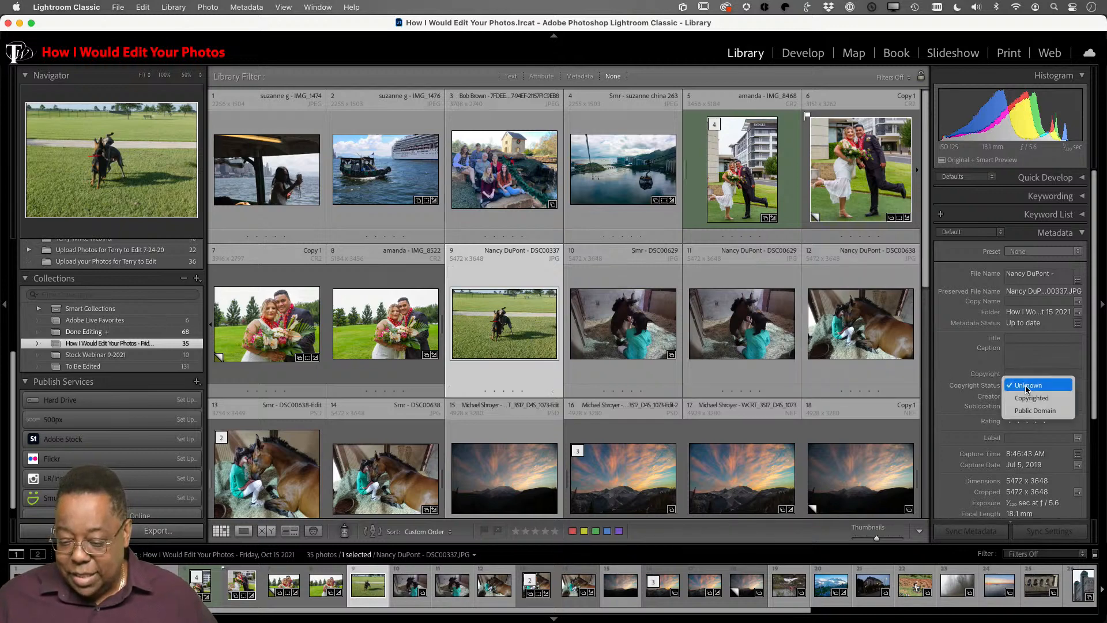
pyautogui.click(953, 340)
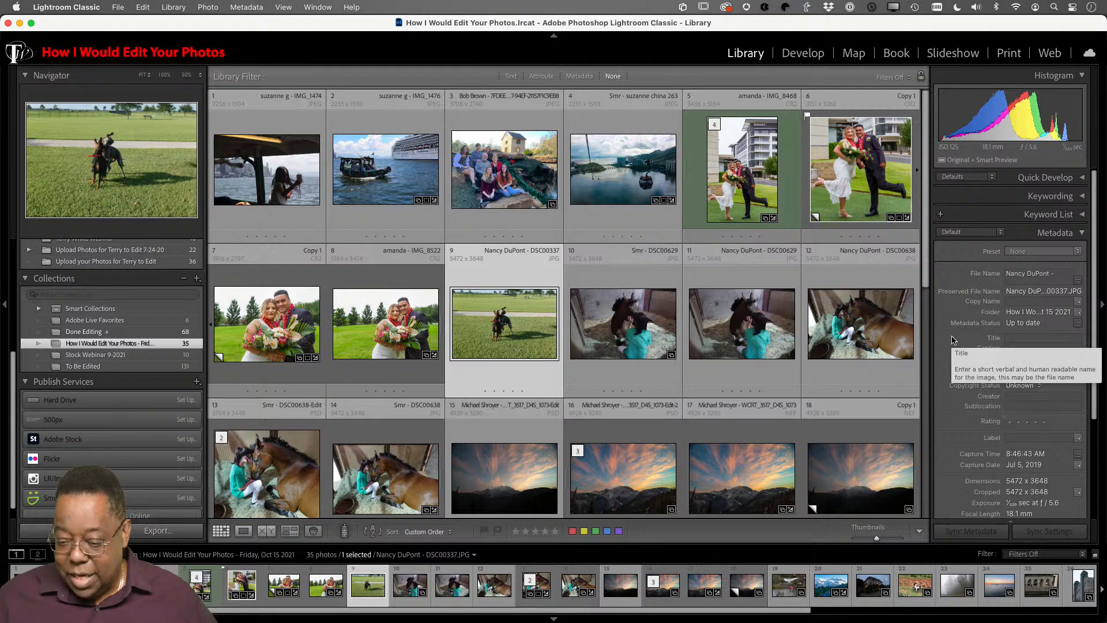
pyautogui.scroll(-2, 1059, 376)
pyautogui.scroll(2, 1058, 376)
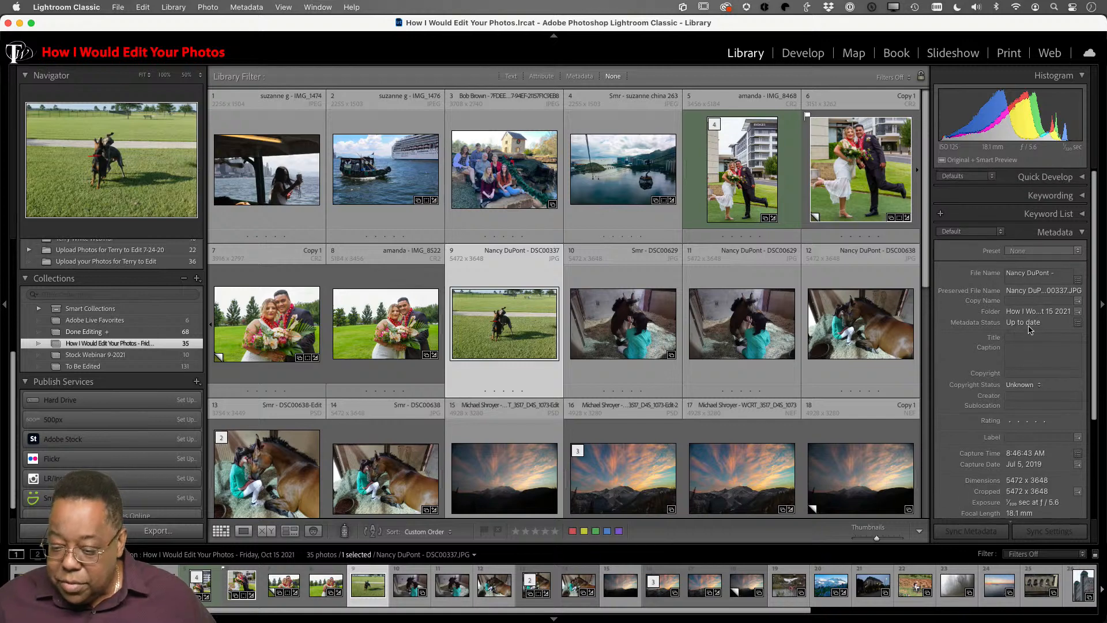
pyautogui.click(1038, 250)
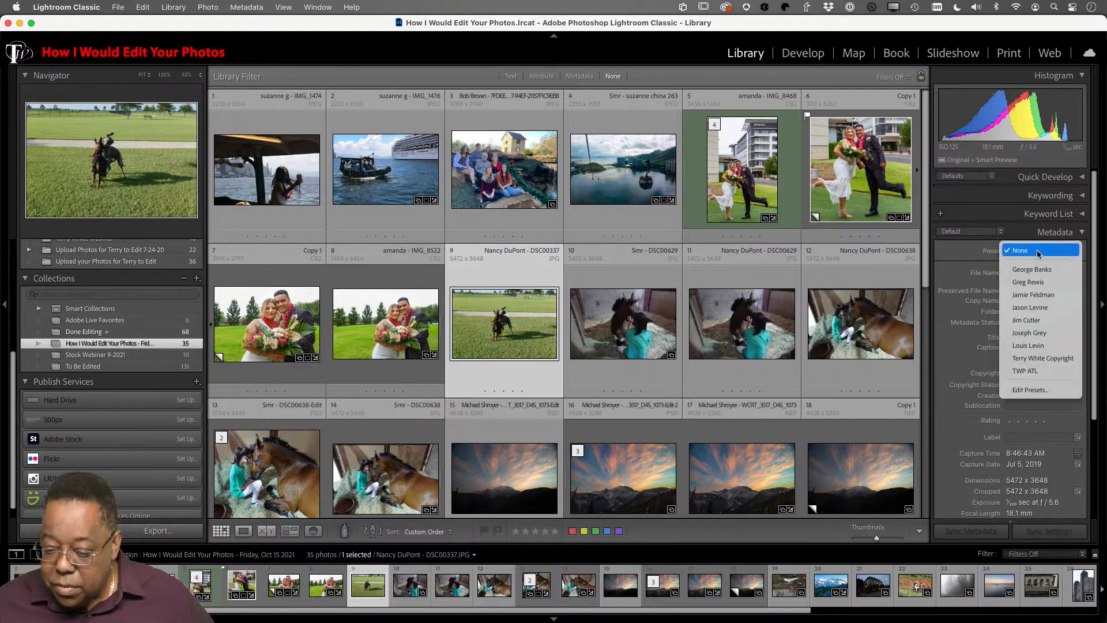
pyautogui.click(1038, 251)
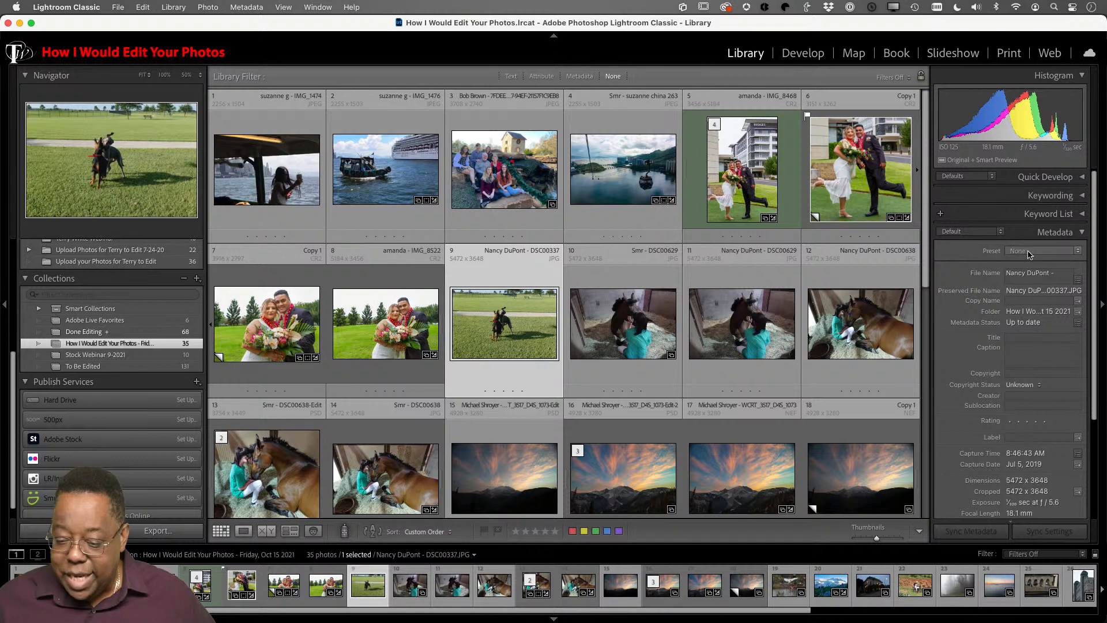
# - Try applying the photographer's copyright metadata preset to DSC00337, and undo it
pyautogui.click(1028, 252)
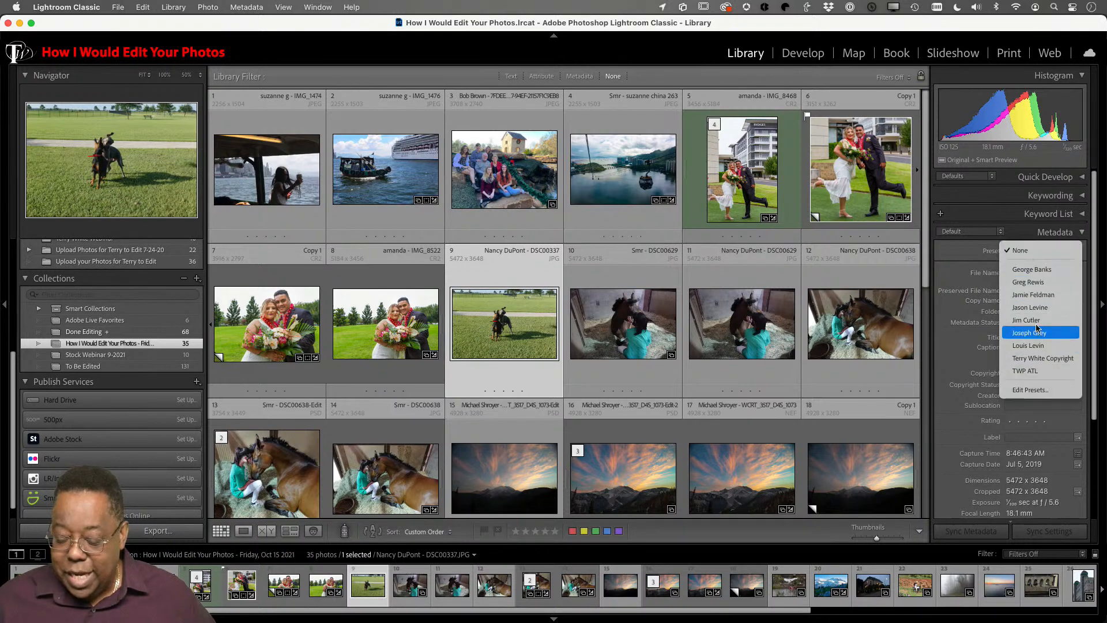
pyautogui.click(1057, 361)
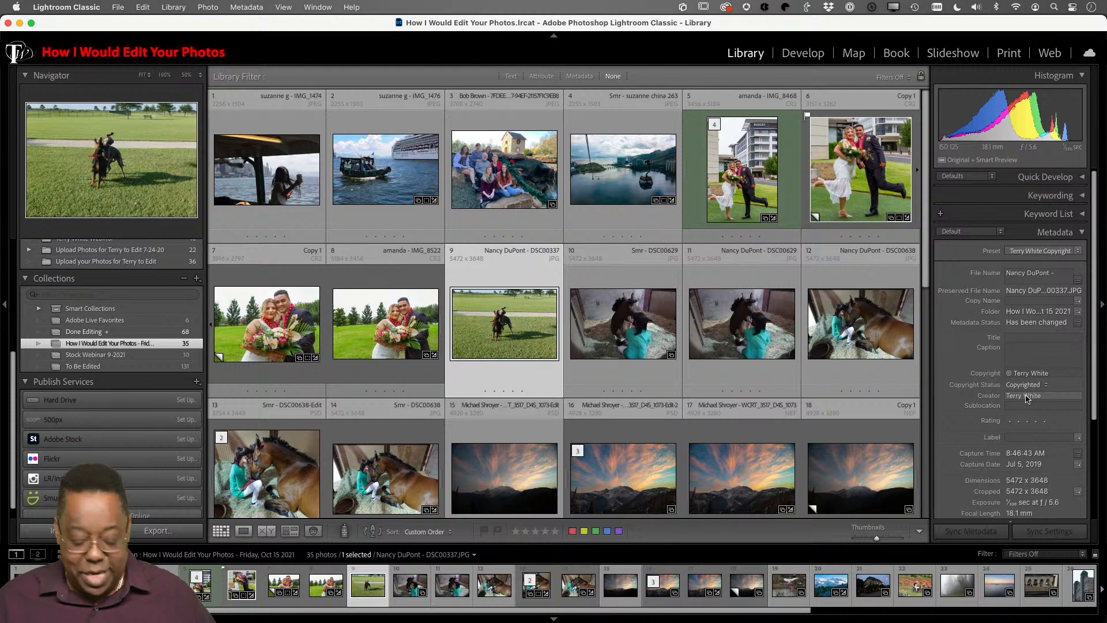
pyautogui.press('super+z')
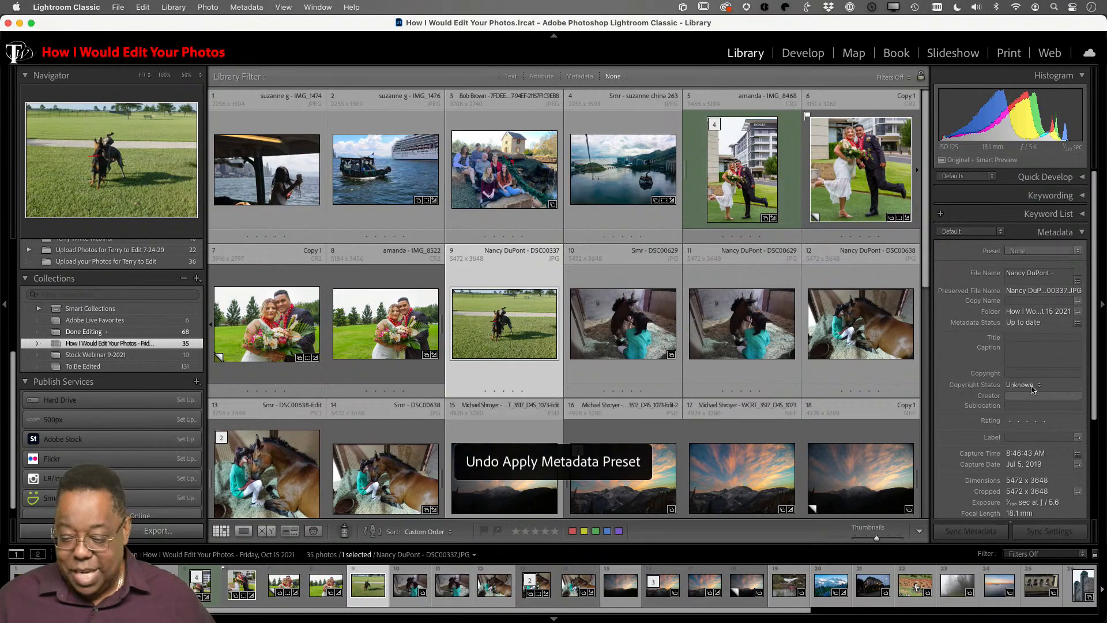
# - Open the metadata preset editor and load the TWP ATL preset
pyautogui.click(1029, 251)
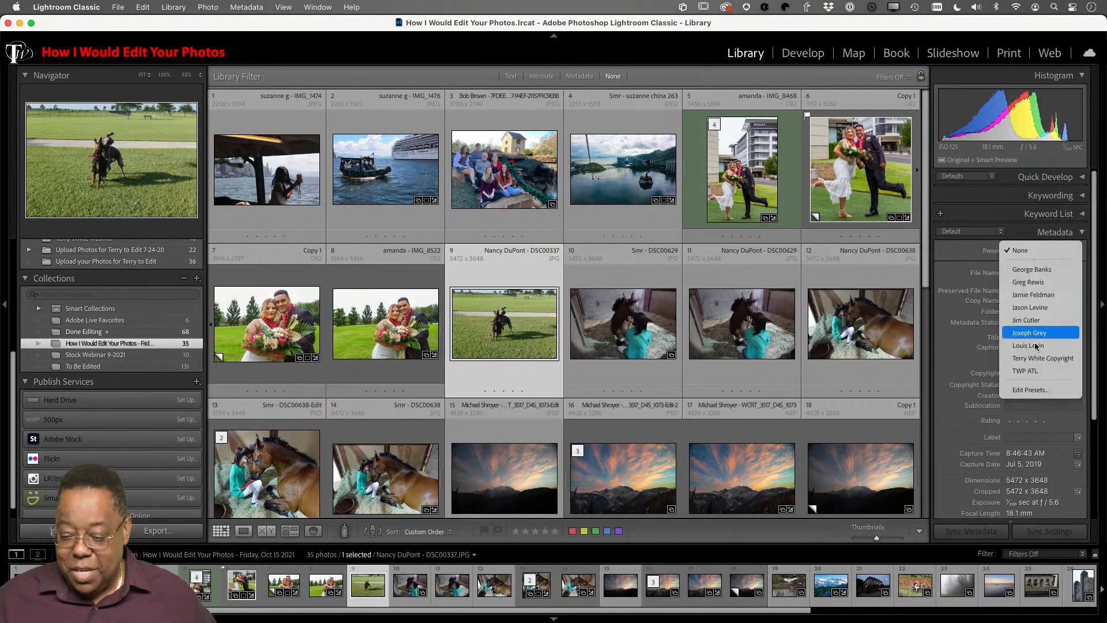
pyautogui.click(1037, 390)
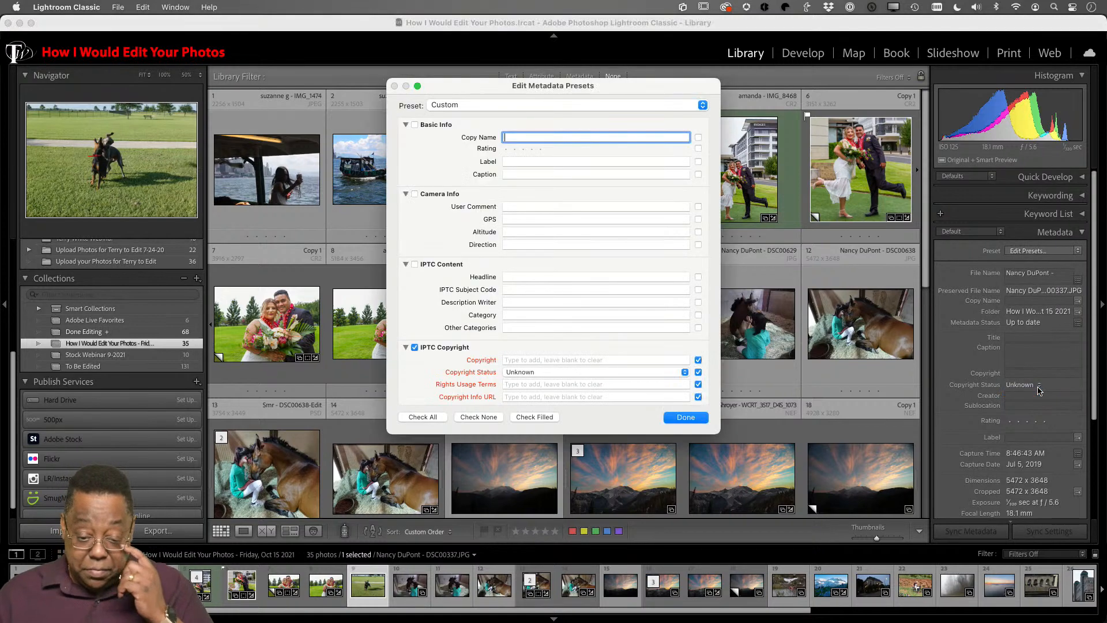
pyautogui.click(500, 106)
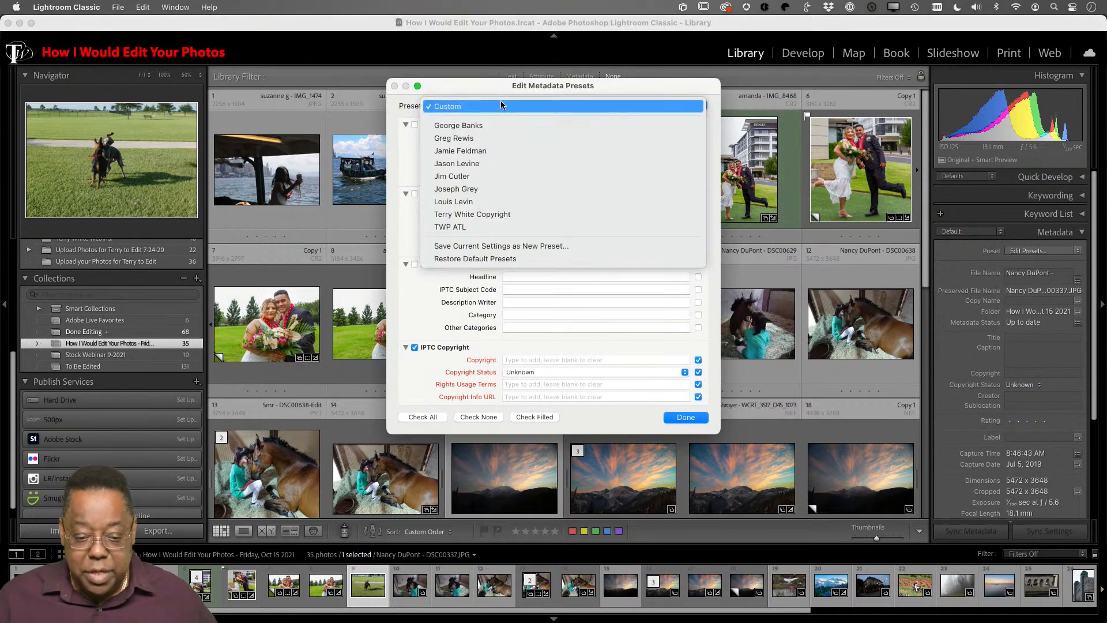
pyautogui.click(501, 106)
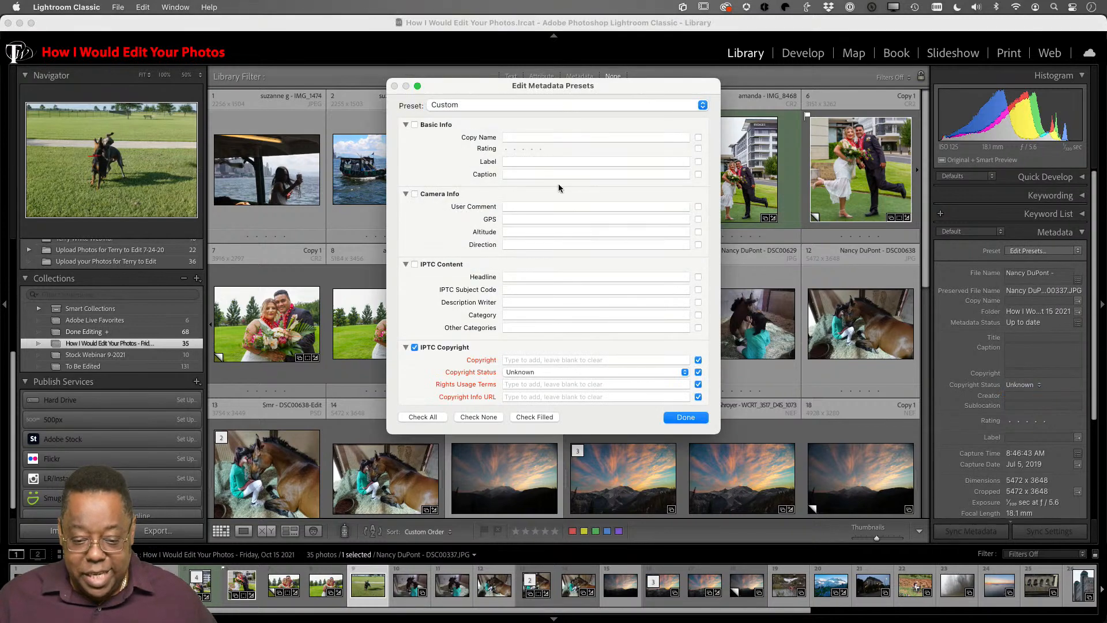
pyautogui.click(497, 105)
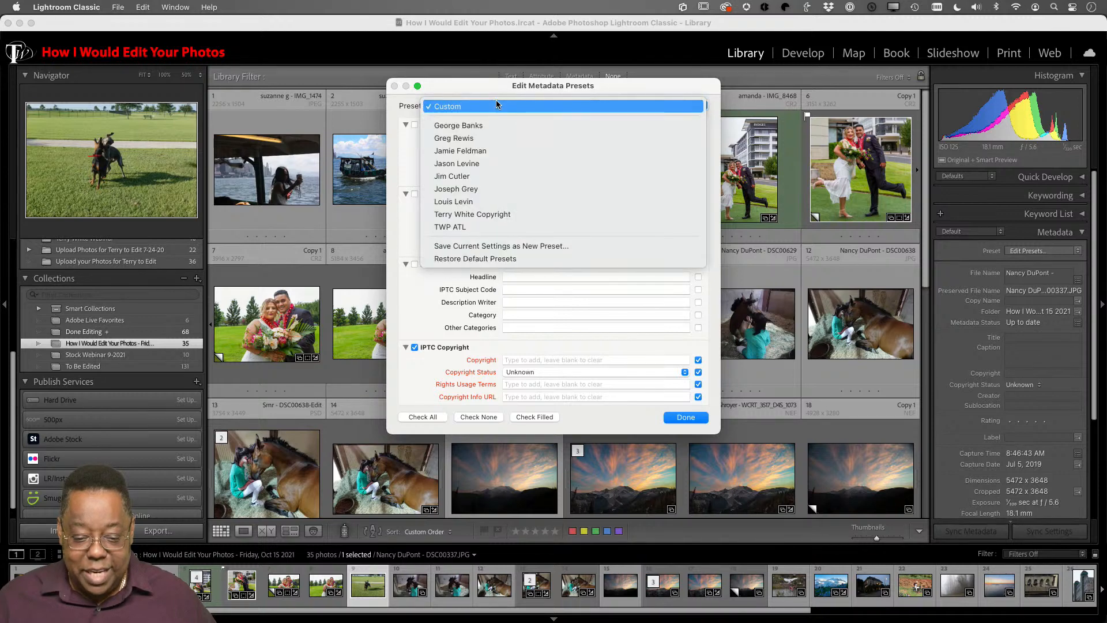
pyautogui.click(506, 226)
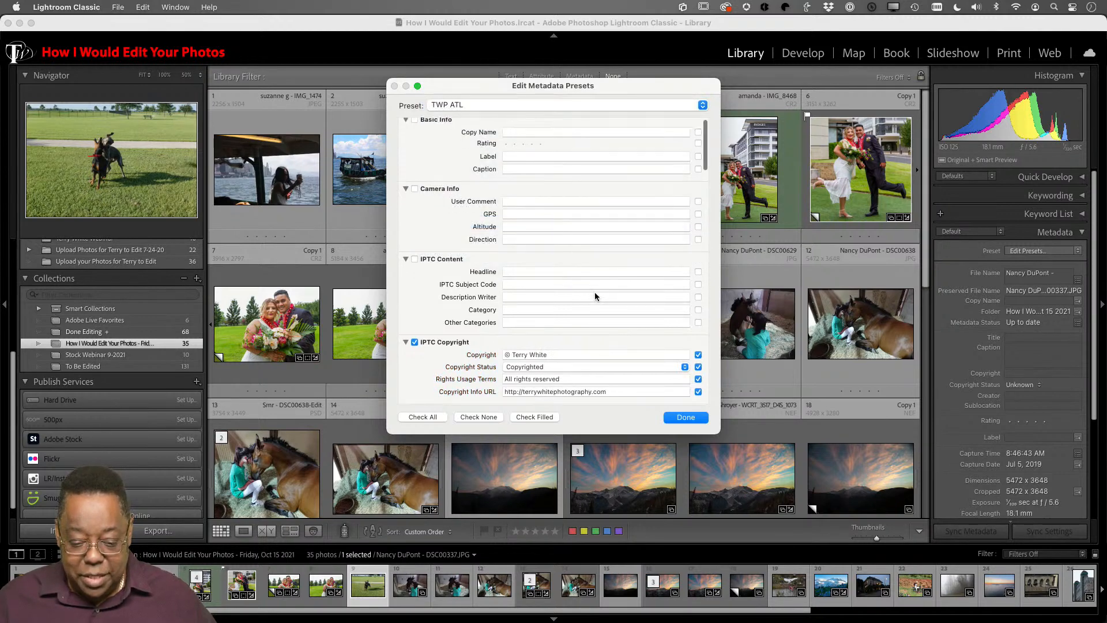
# - Examine the copyright and creator fields filled in by the TWP ATL preset, and close the preset editor
pyautogui.scroll(-4, 595, 296)
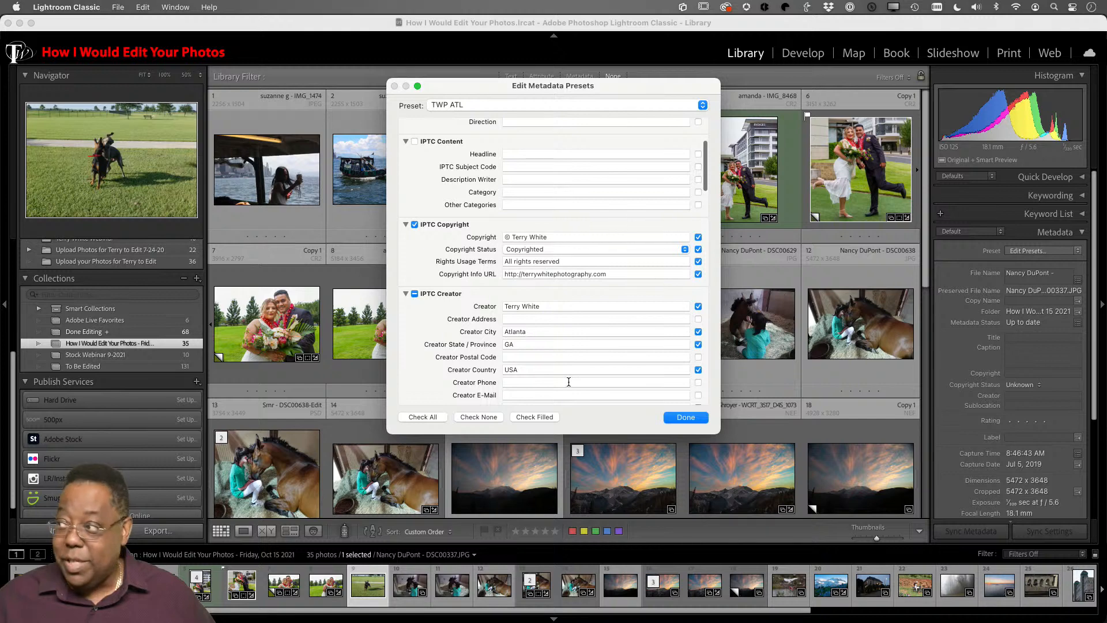
pyautogui.scroll(-6, 568, 381)
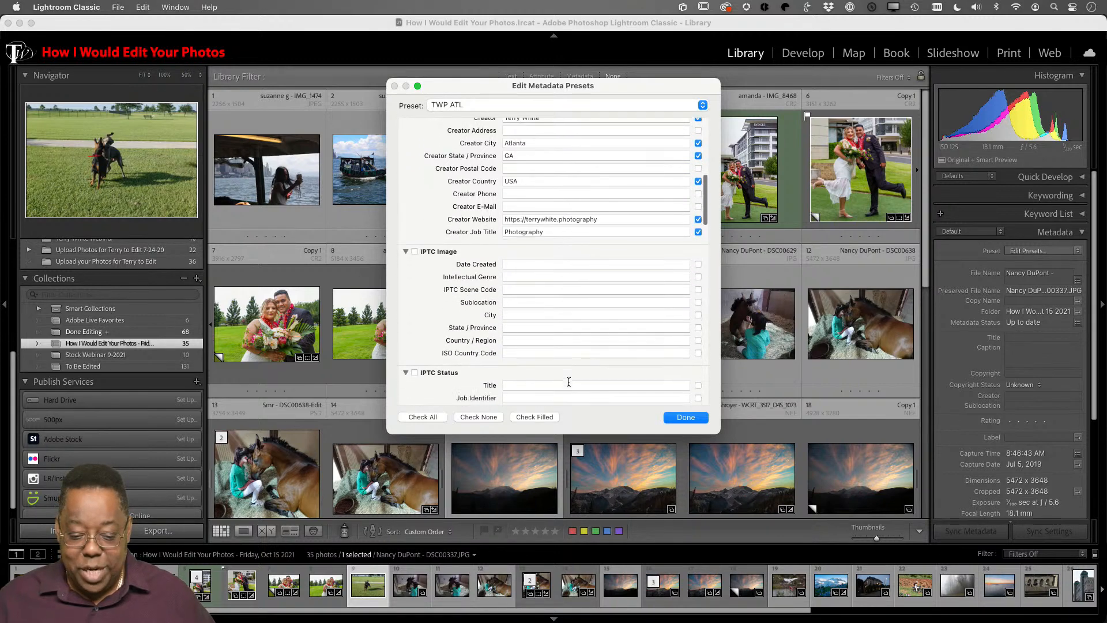
pyautogui.scroll(-8, 568, 382)
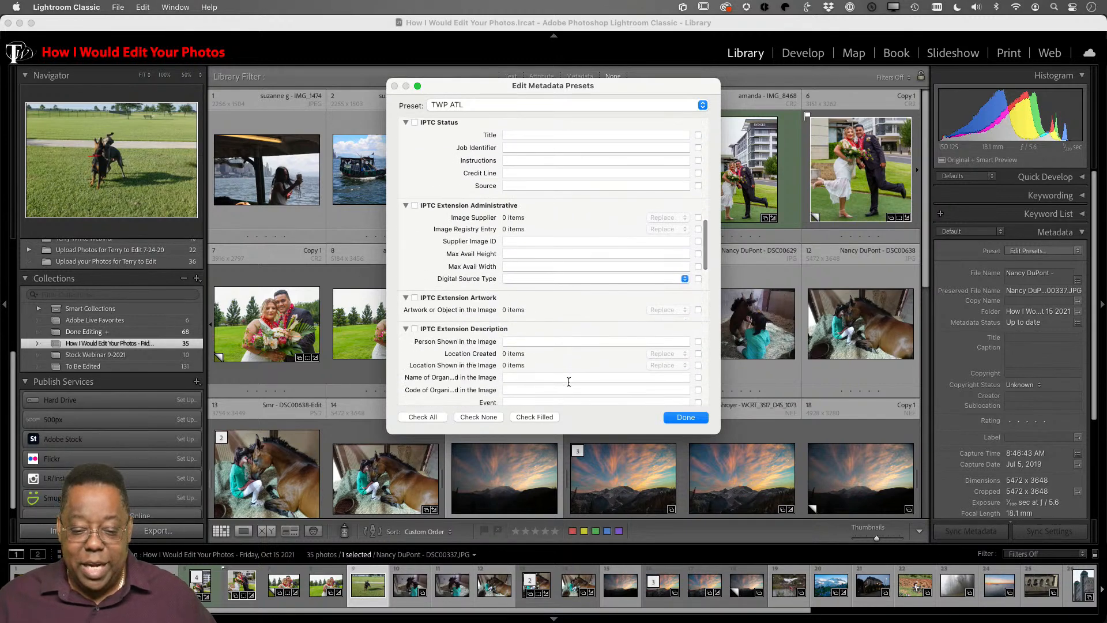
pyautogui.scroll(20, 569, 382)
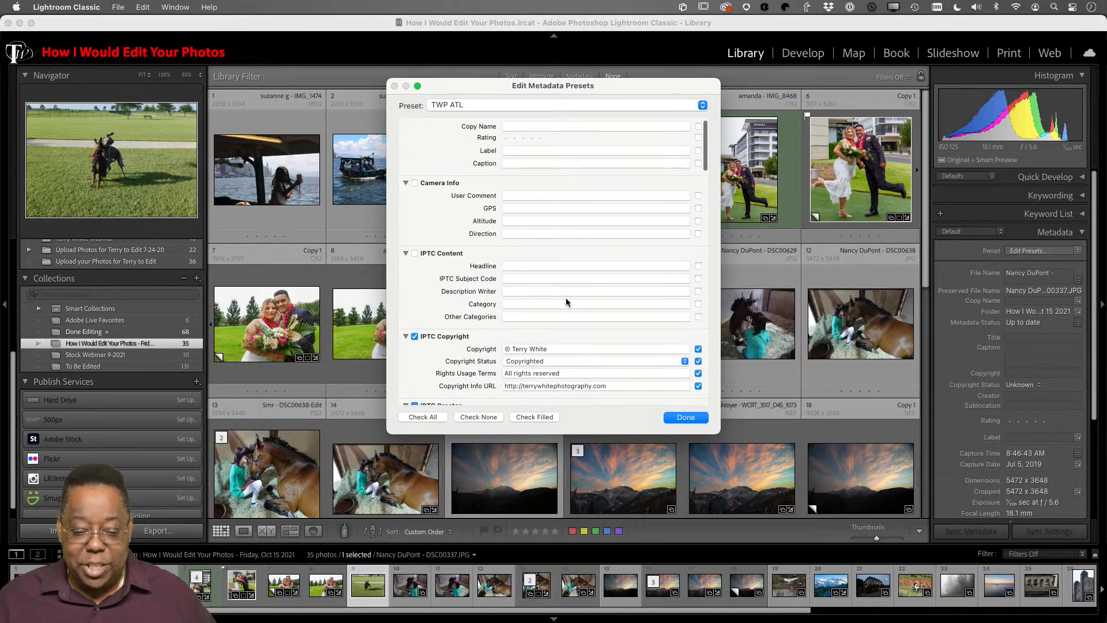
pyautogui.scroll(-3, 571, 298)
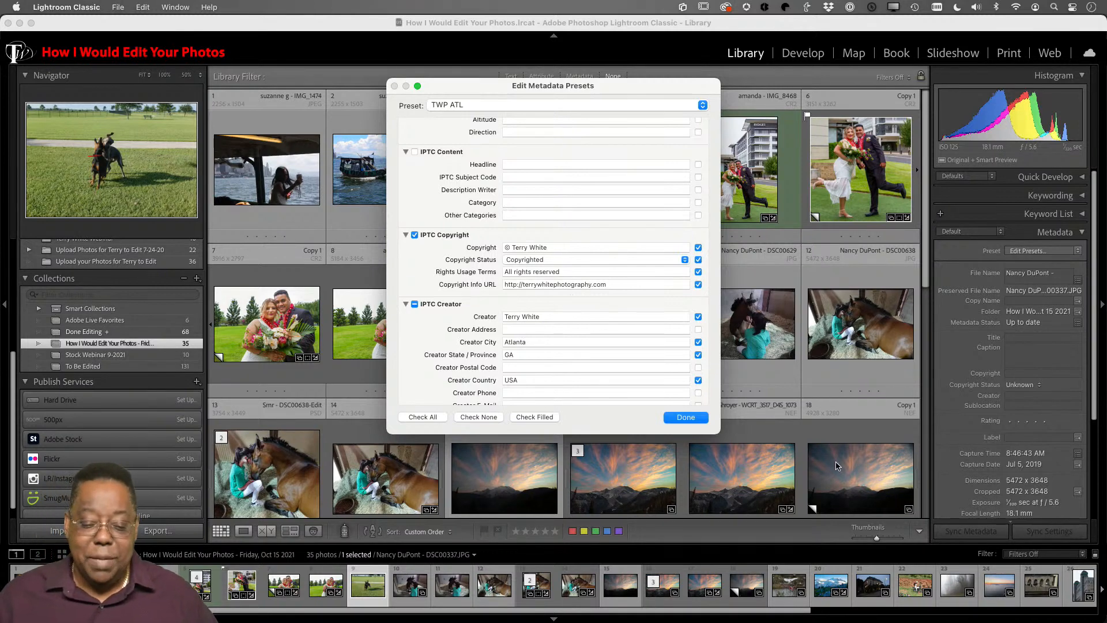
pyautogui.click(696, 417)
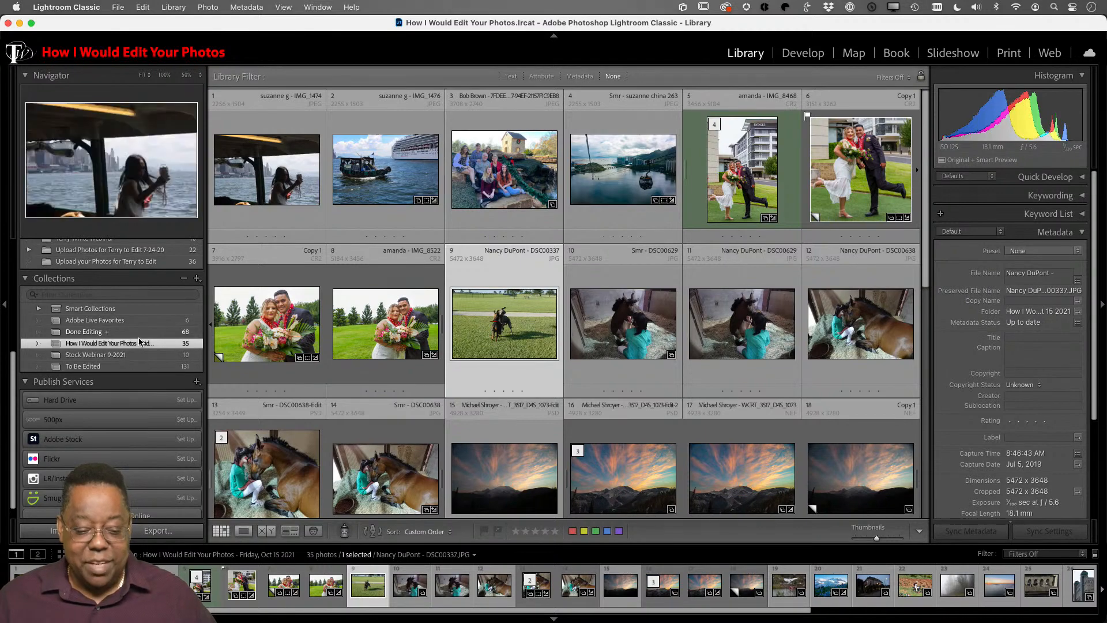
# - Open the Smart Collections set, expand it to view the smart collections inside, and collapse it
pyautogui.click(36, 314)
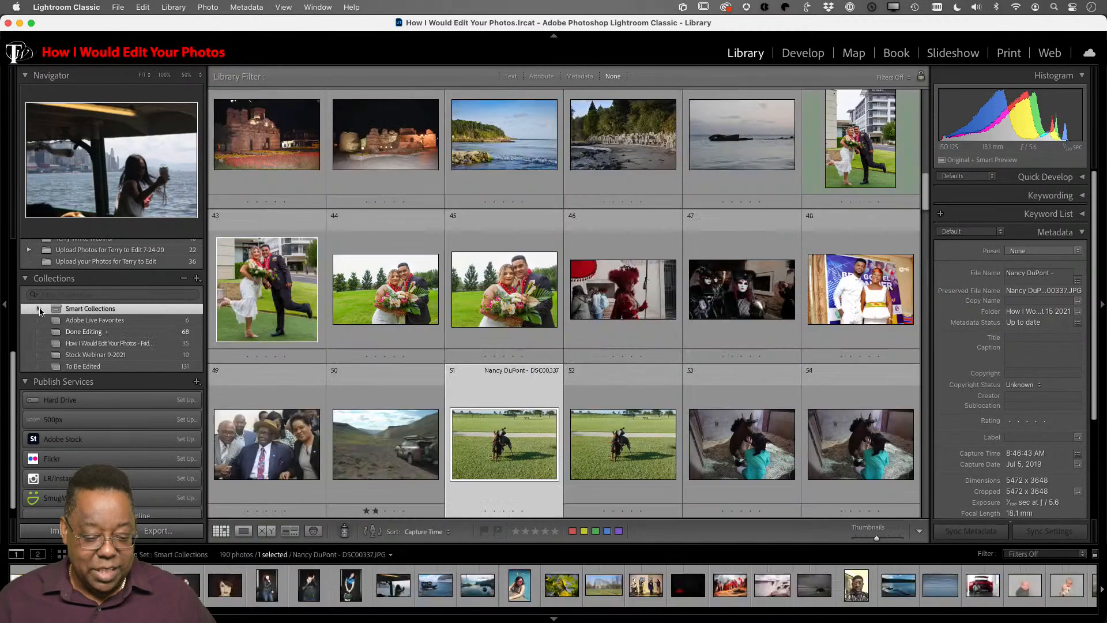
pyautogui.click(39, 311)
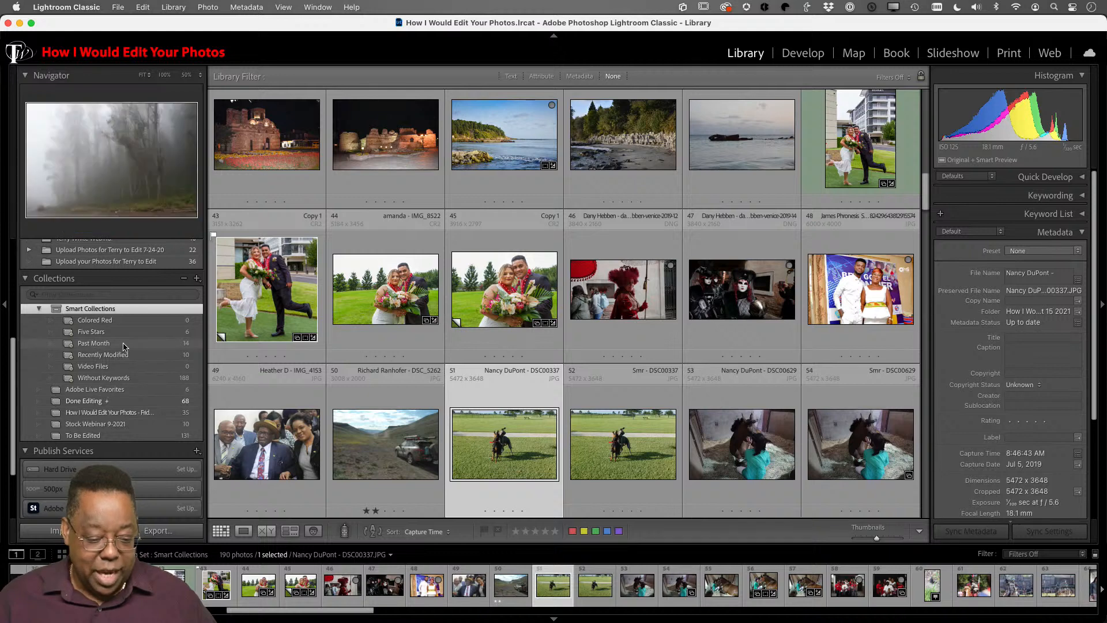
pyautogui.click(38, 309)
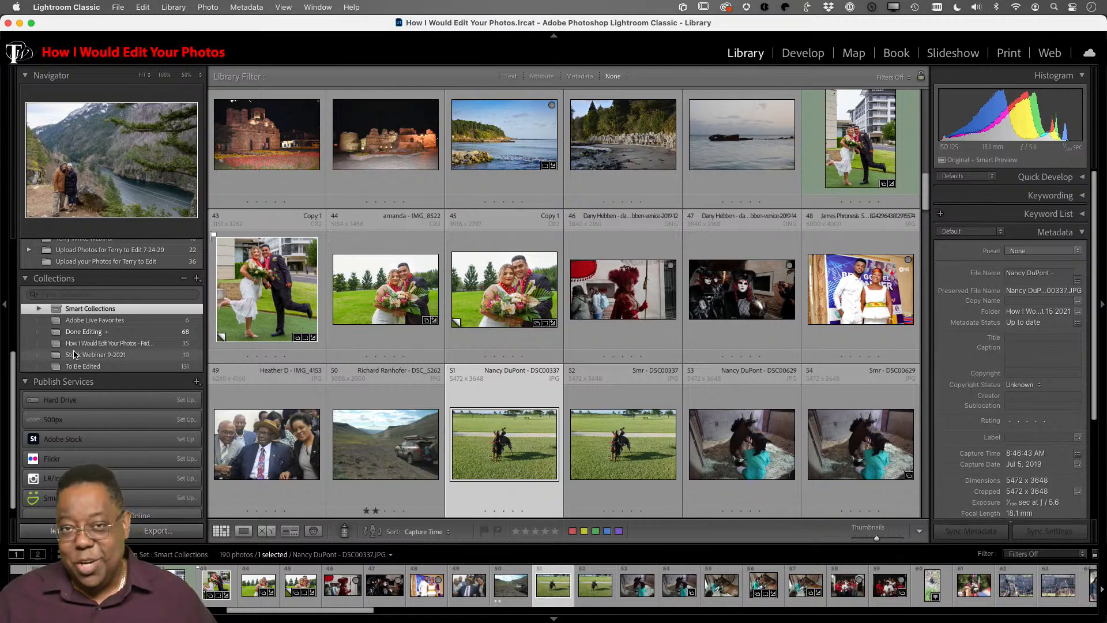
# - Filter the collections by "Red" to check the Colored Red smart collection, and clear the filter
pyautogui.click(84, 297)
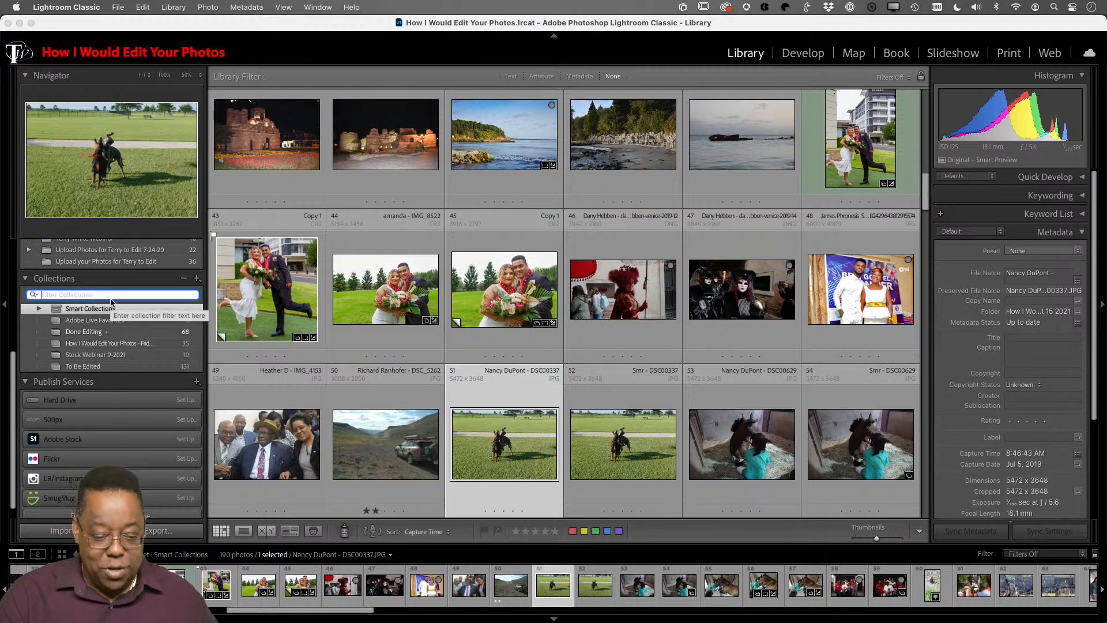
pyautogui.write('Red')
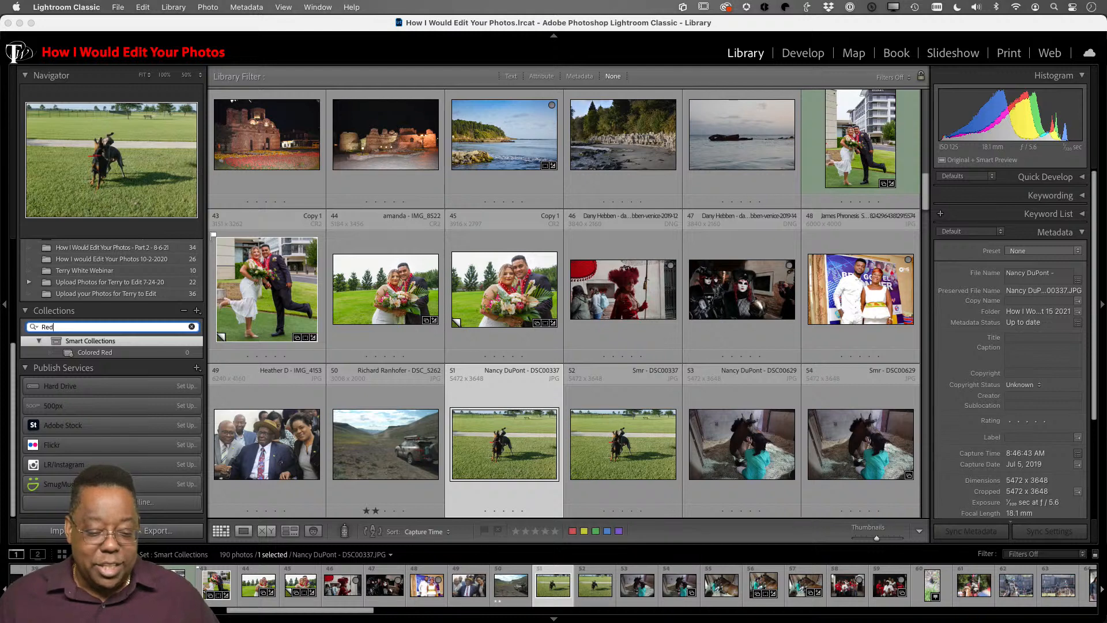
pyautogui.click(117, 352)
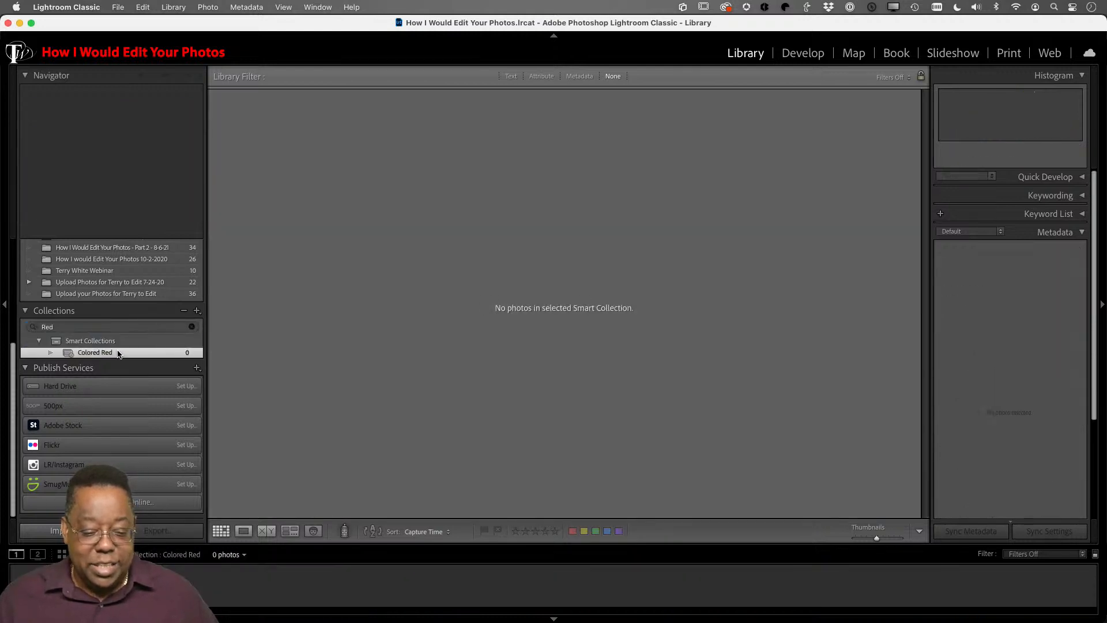
pyautogui.click(118, 341)
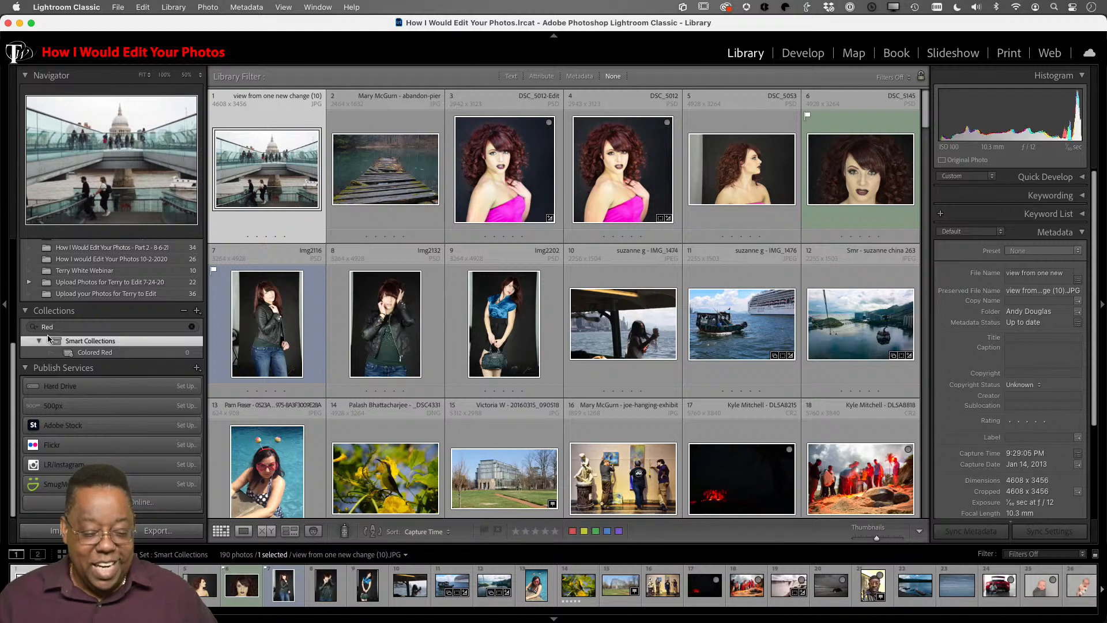
pyautogui.click(192, 327)
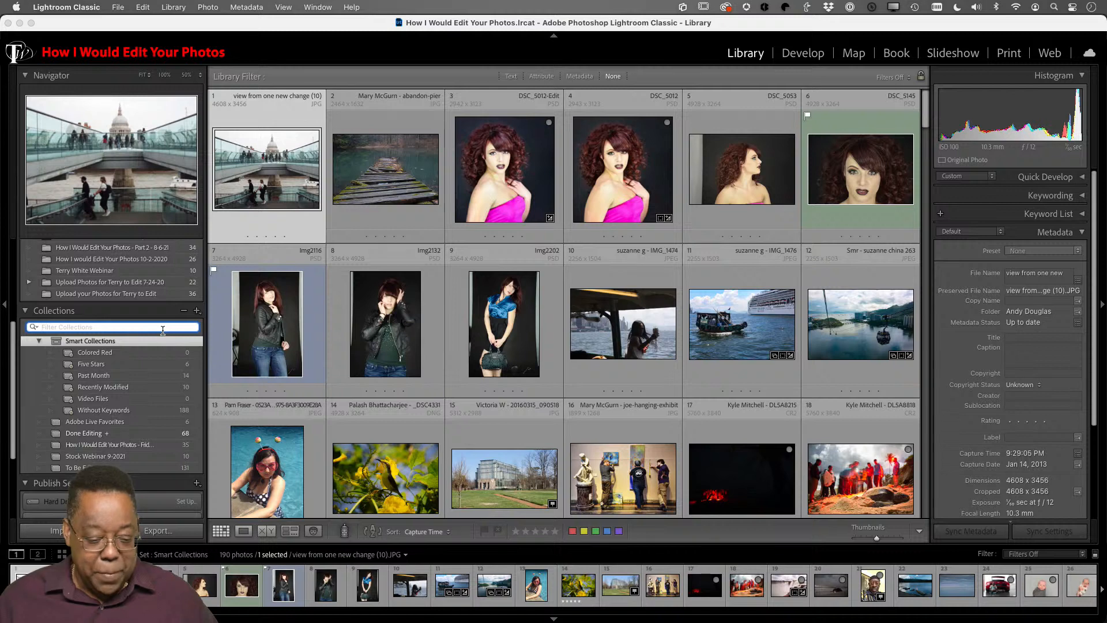
pyautogui.scroll(5, 116, 334)
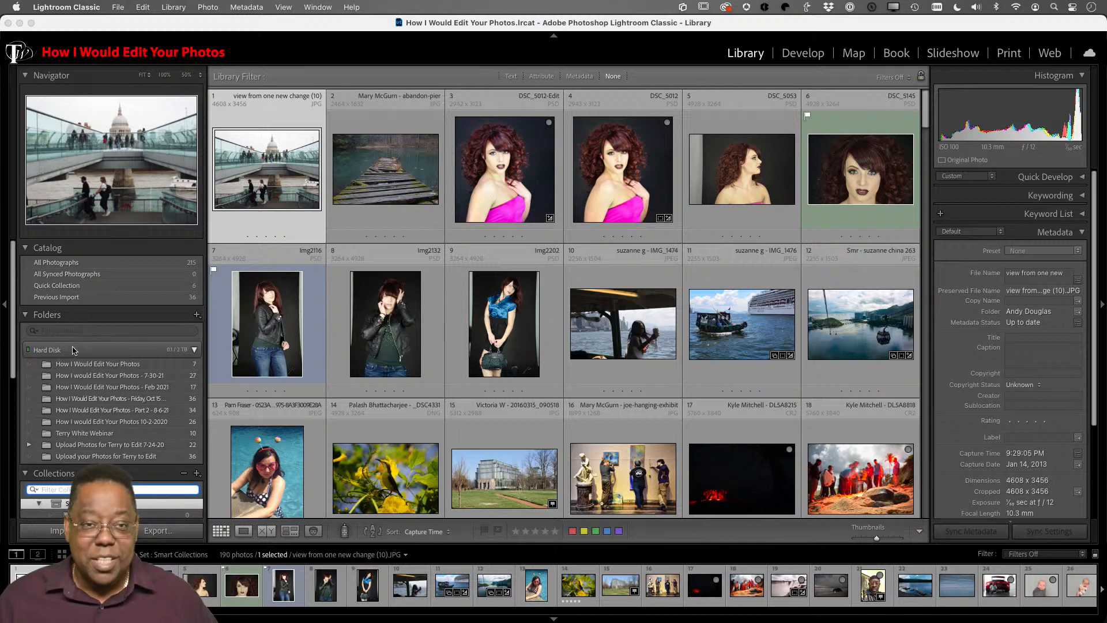
pyautogui.scroll(-1, 102, 405)
pyautogui.scroll(-3, 103, 405)
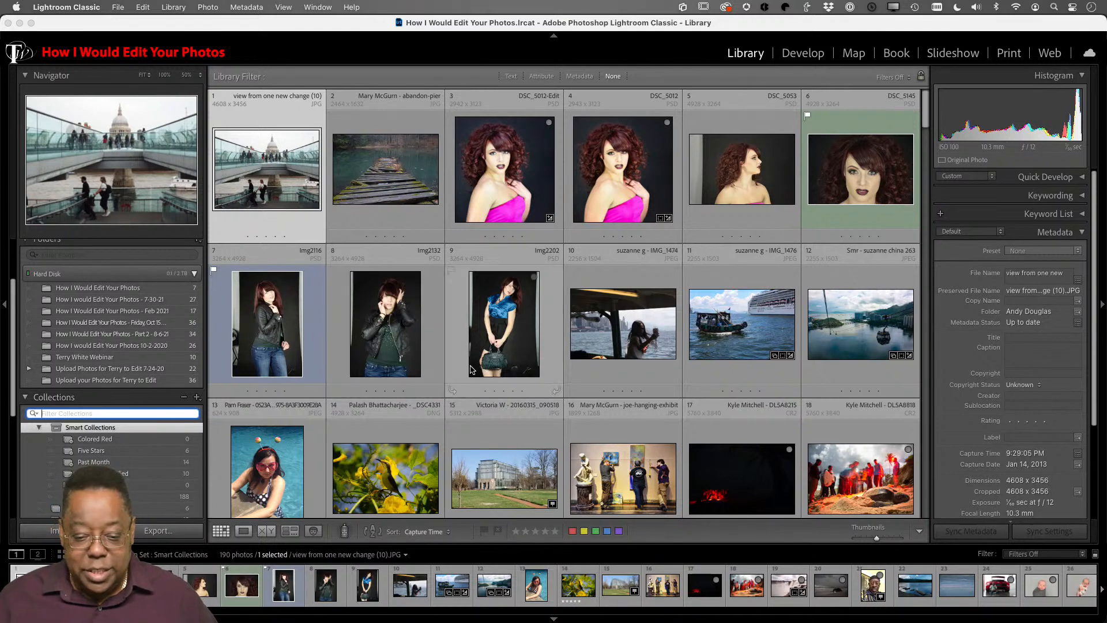
pyautogui.scroll(-1, 504, 358)
pyautogui.scroll(1, 504, 359)
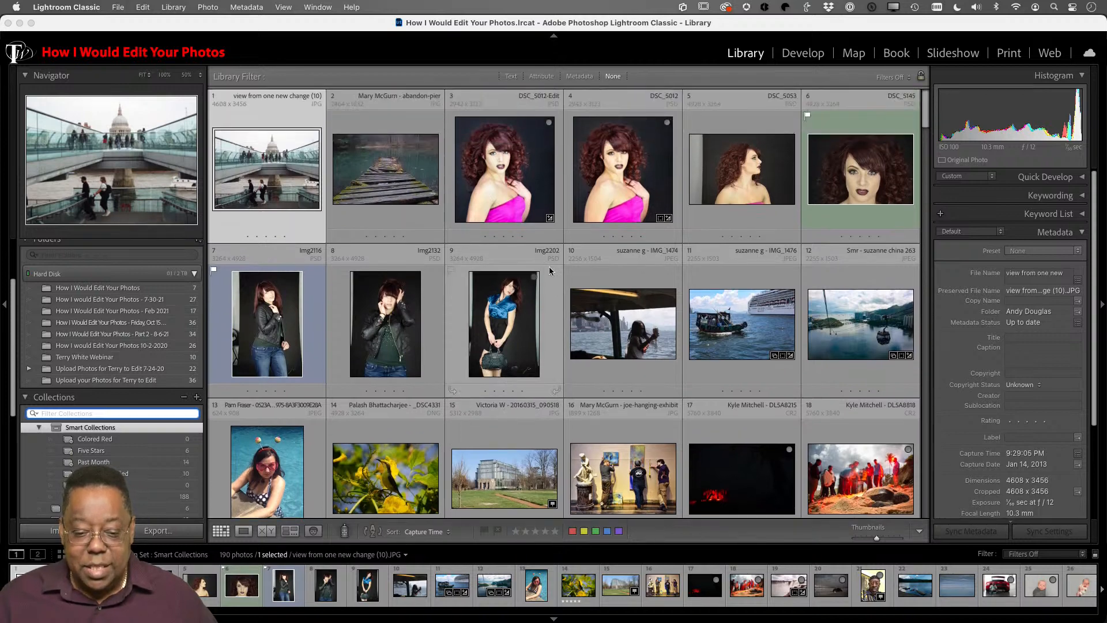
# - Select the DSC_5012-Edit photo and create a virtual copy of it
pyautogui.click(504, 206)
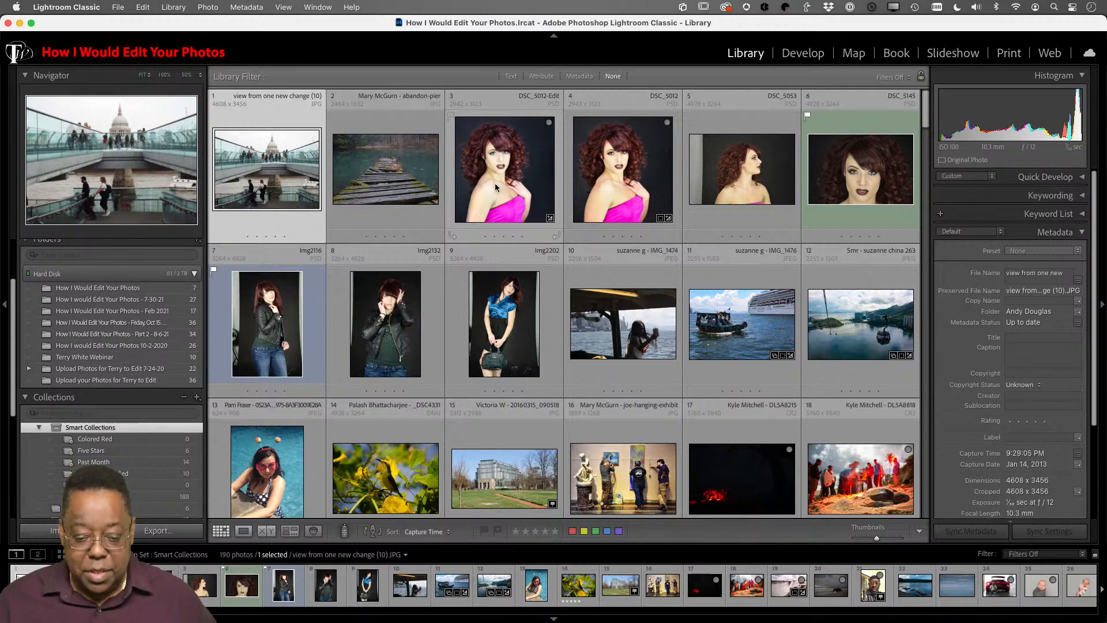
pyautogui.click(495, 202)
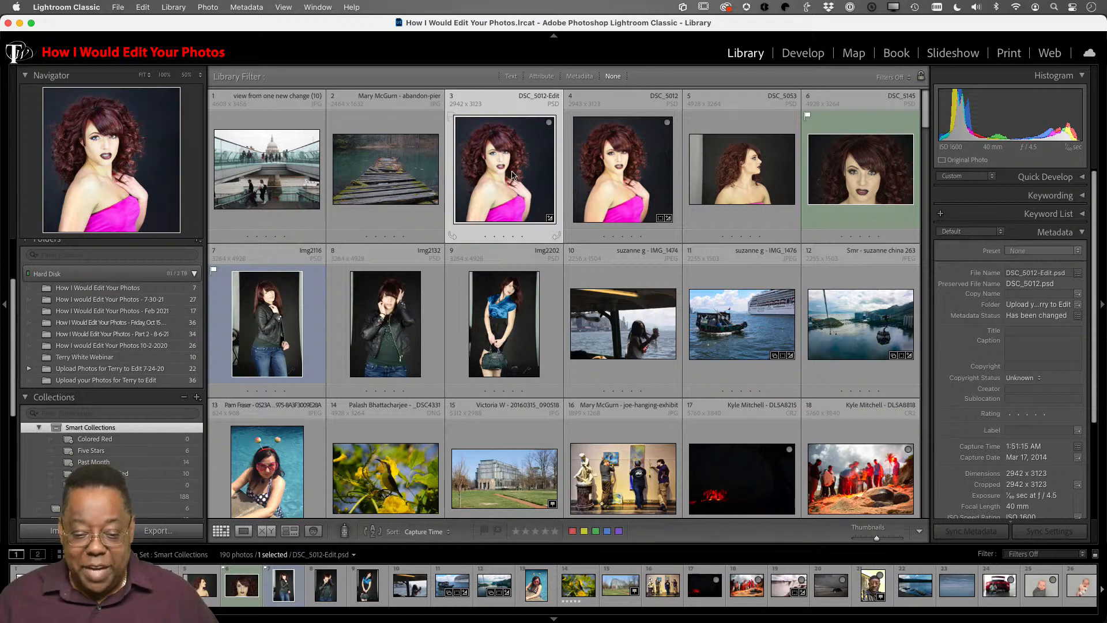
pyautogui.click(203, 7)
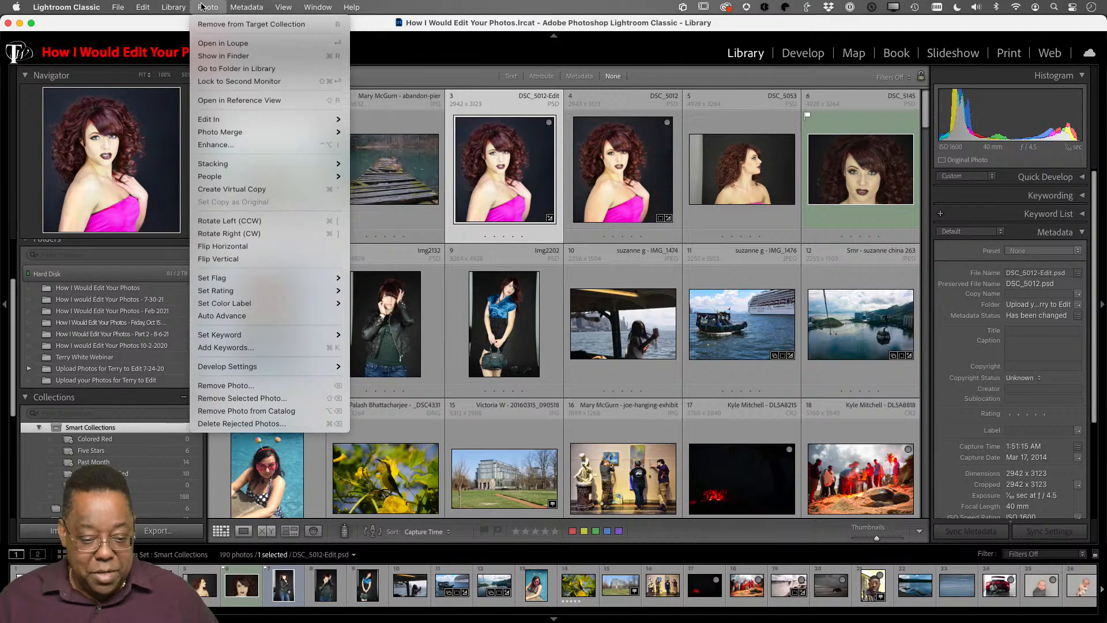
pyautogui.click(254, 189)
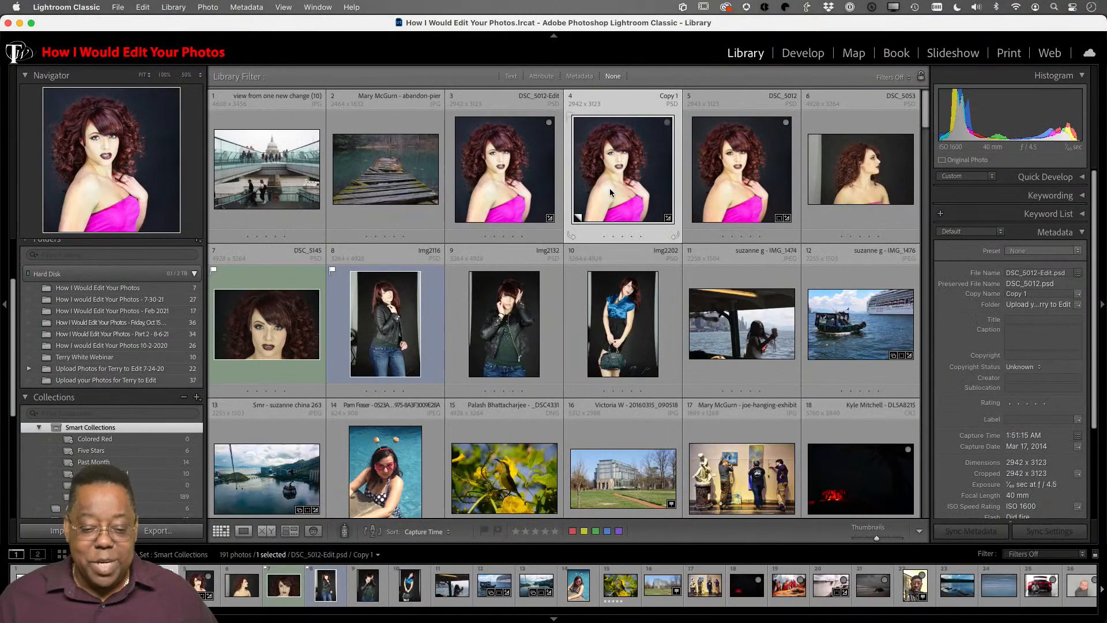
# - Convert the virtual copy to black and white in the Develop module, and return to the Library grid
pyautogui.press('d')
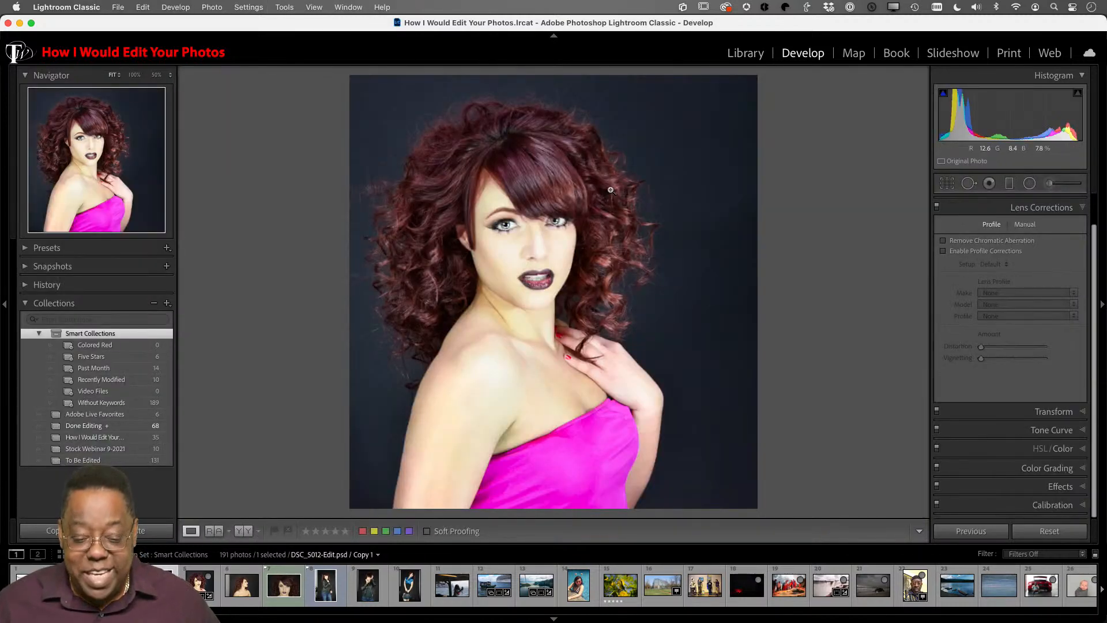
pyautogui.press('v')
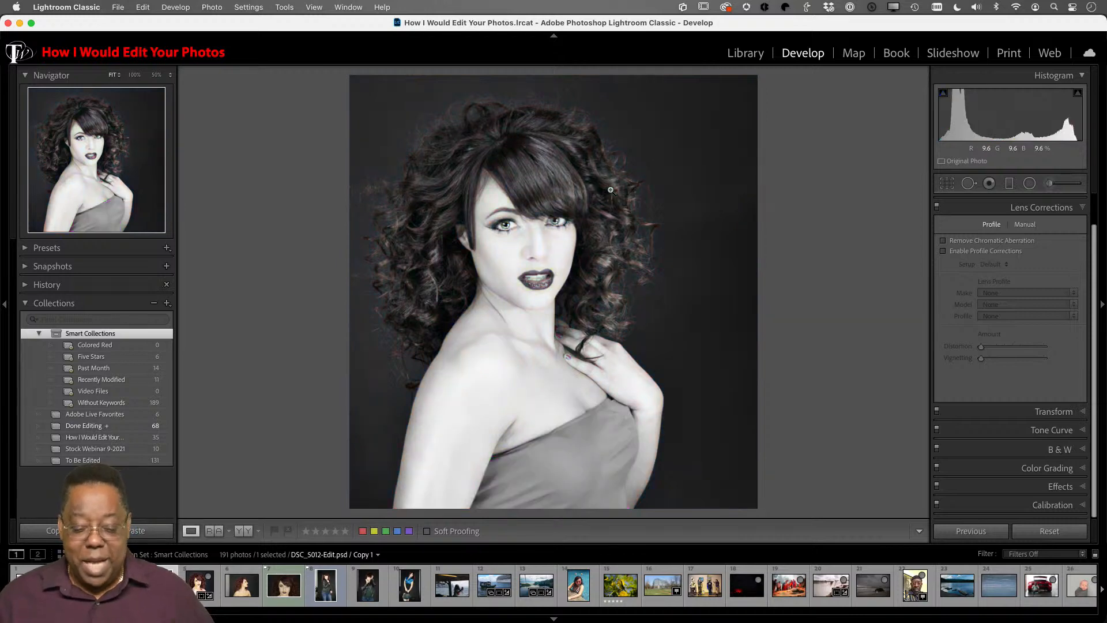
pyautogui.press('g')
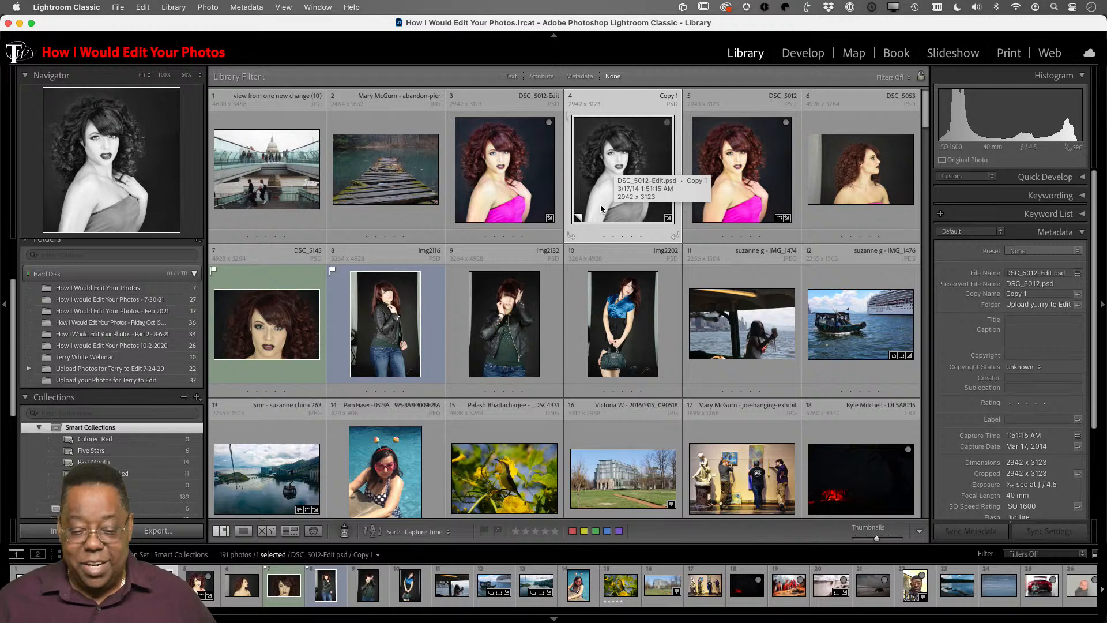
# - Select only the color DSC_5012-Edit photo again and create a second virtual copy of it
pyautogui.keyDown('super'); pyautogui.click(542, 213); pyautogui.keyUp('super')
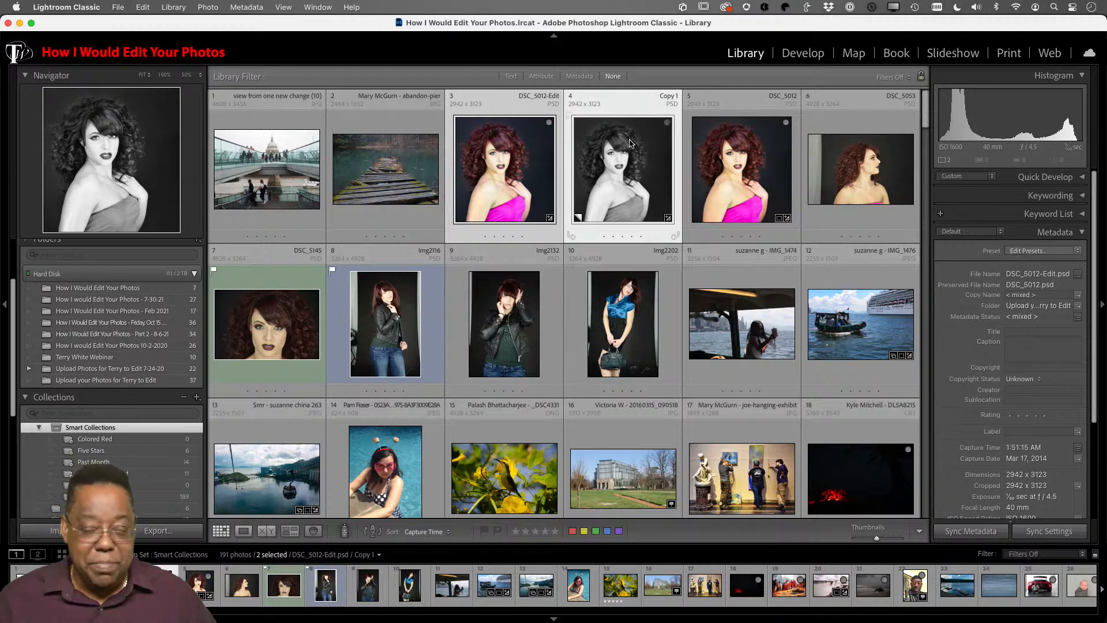
pyautogui.click(536, 186)
pyautogui.click(524, 111)
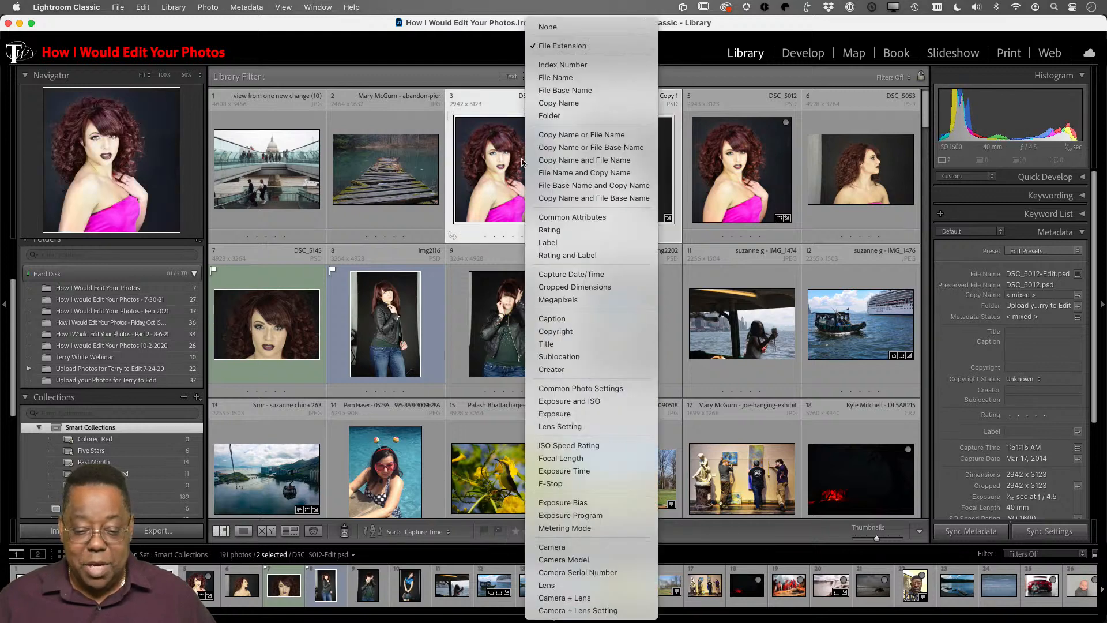
pyautogui.click(493, 127)
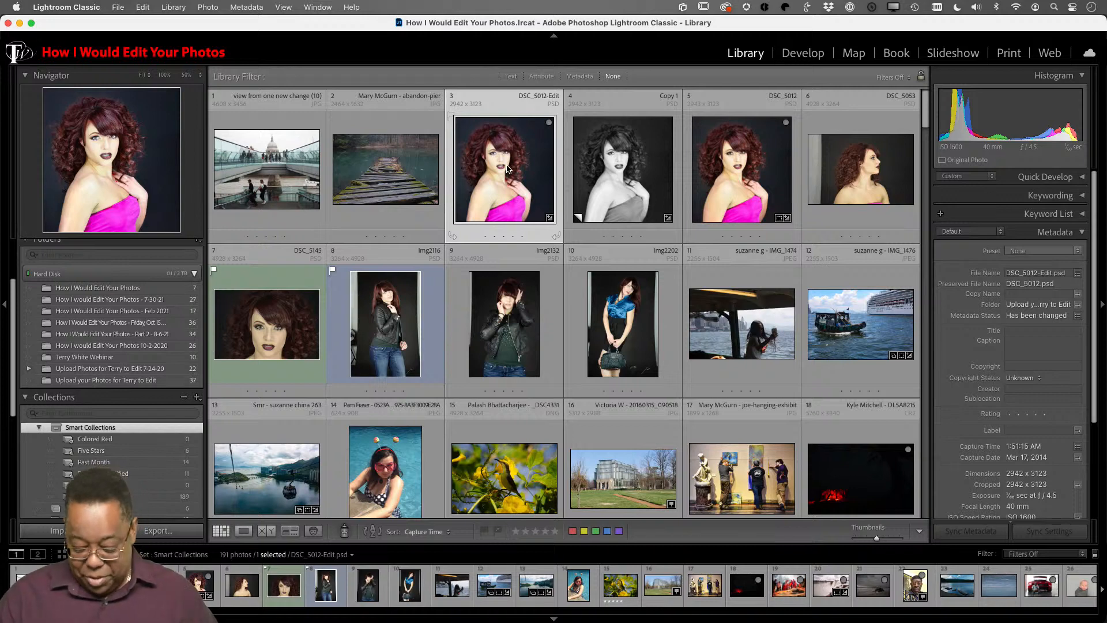
pyautogui.press('super+apostrophe')
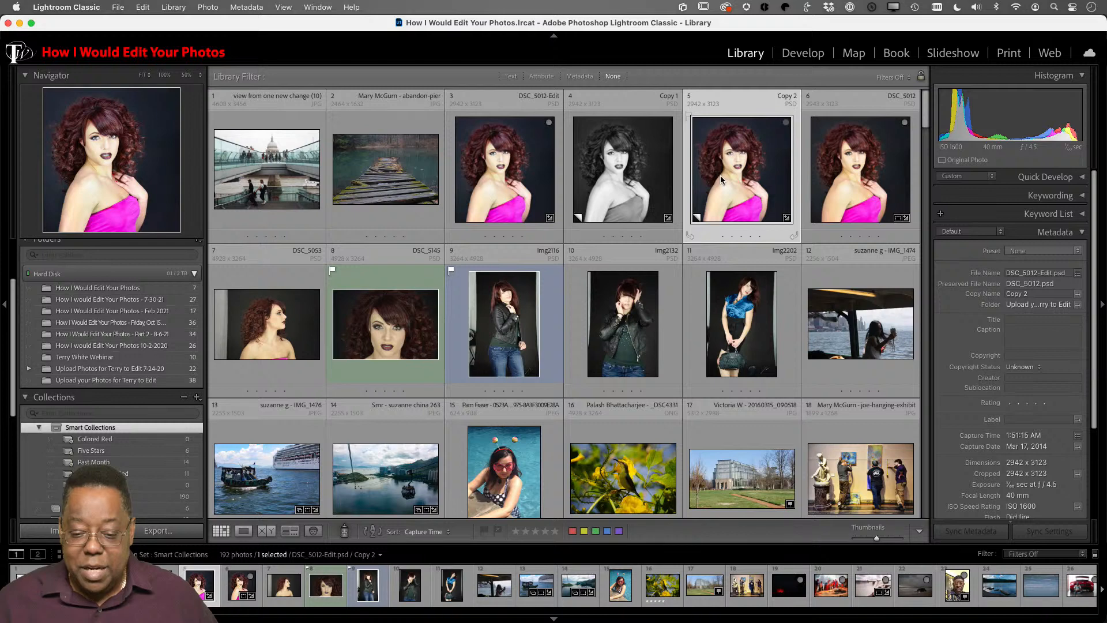
# - Open the second virtual copy in the Develop module with the Crop tool active
pyautogui.press('d')
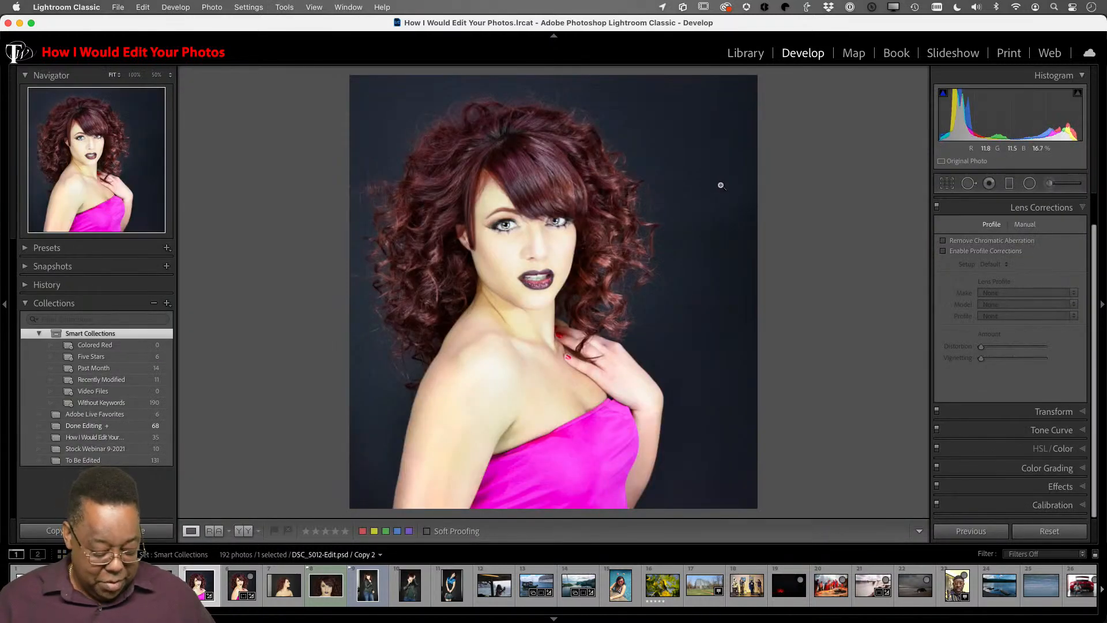
pyautogui.press('r')
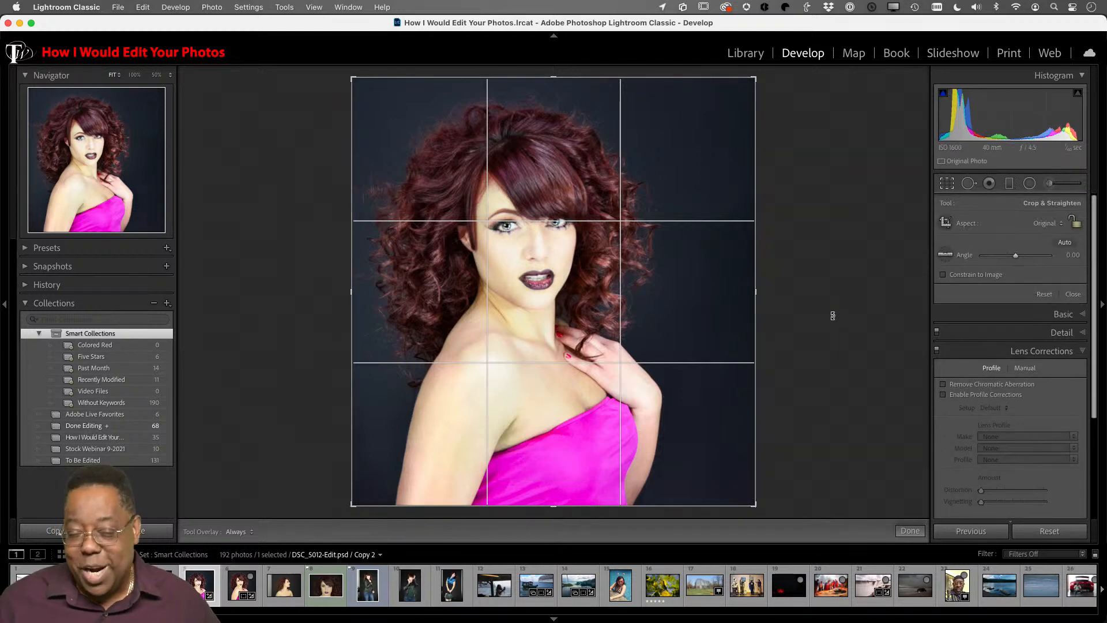
pyautogui.rightClick(684, 274)
pyautogui.click(658, 280)
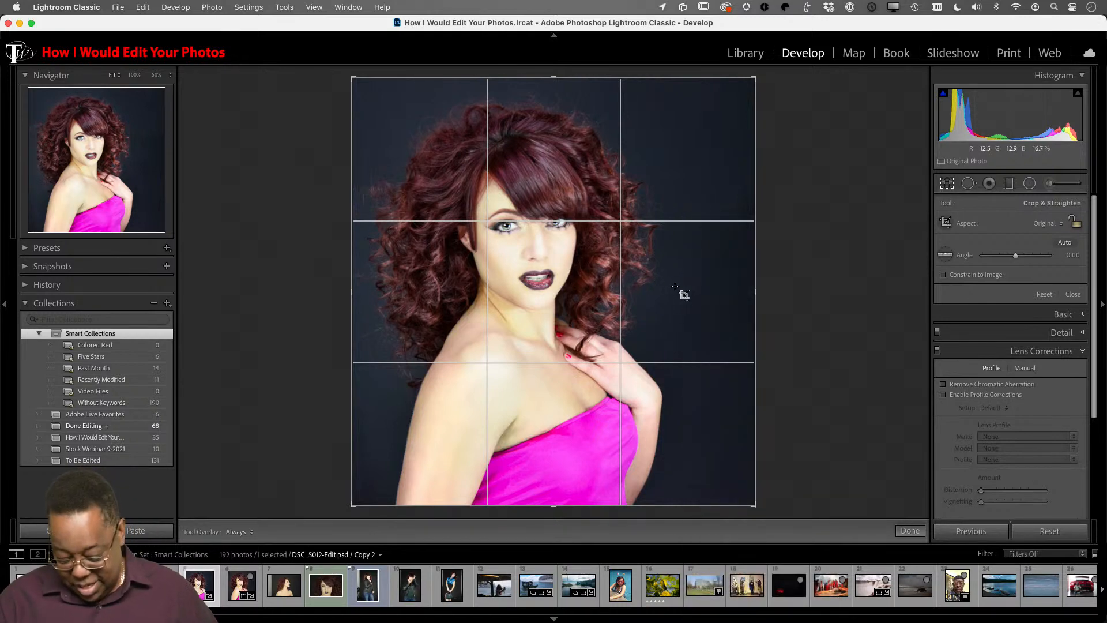
# - Cycle twice through the crop guide overlays, including diagonals, golden spiral, aspect ratios and grid, ending on the rule of thirds
pyautogui.press('o')
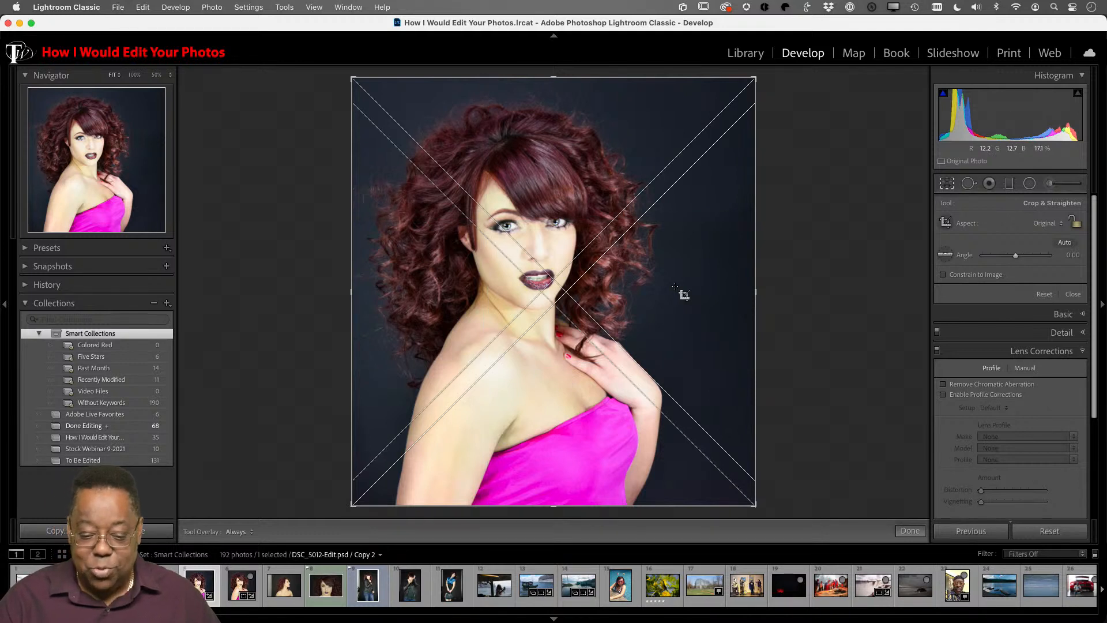
pyautogui.press('o')
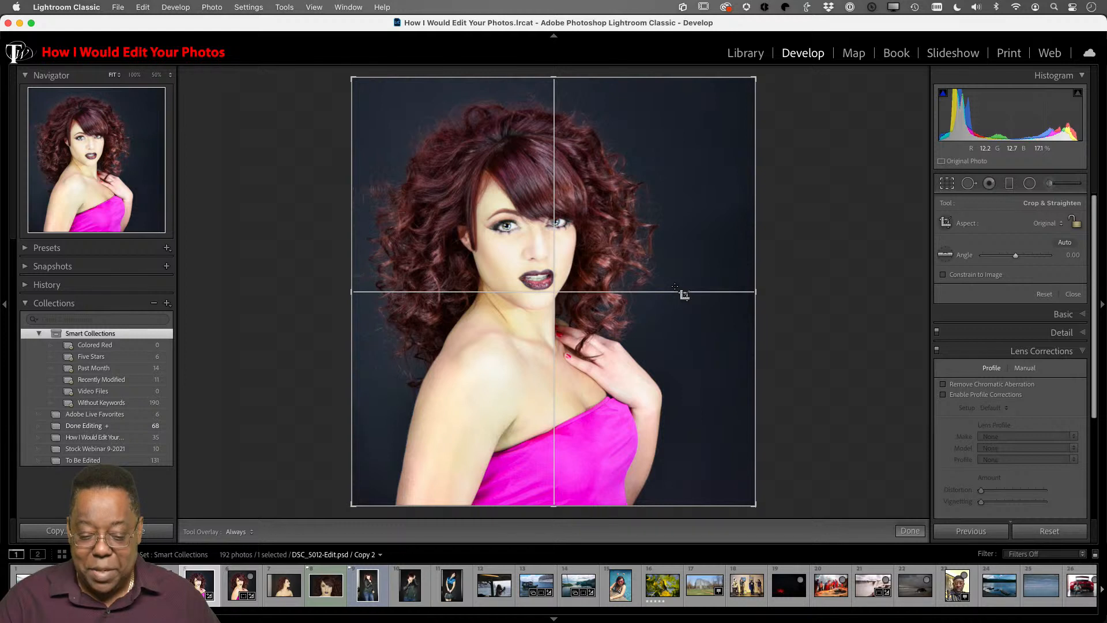
pyautogui.press('o')
pyautogui.press('o')
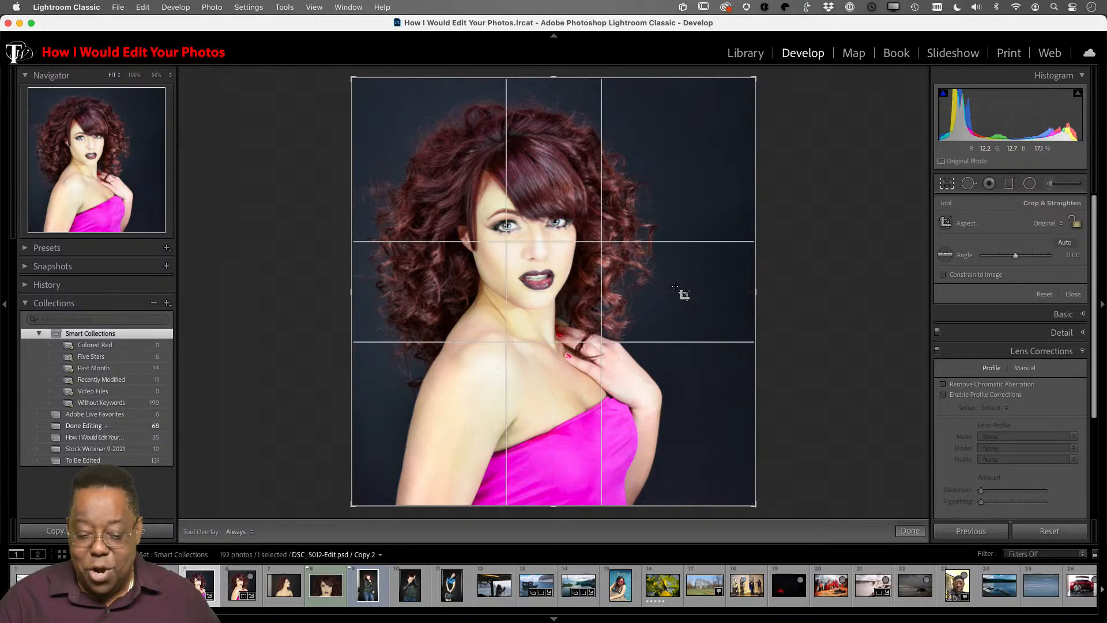
pyautogui.press('o')
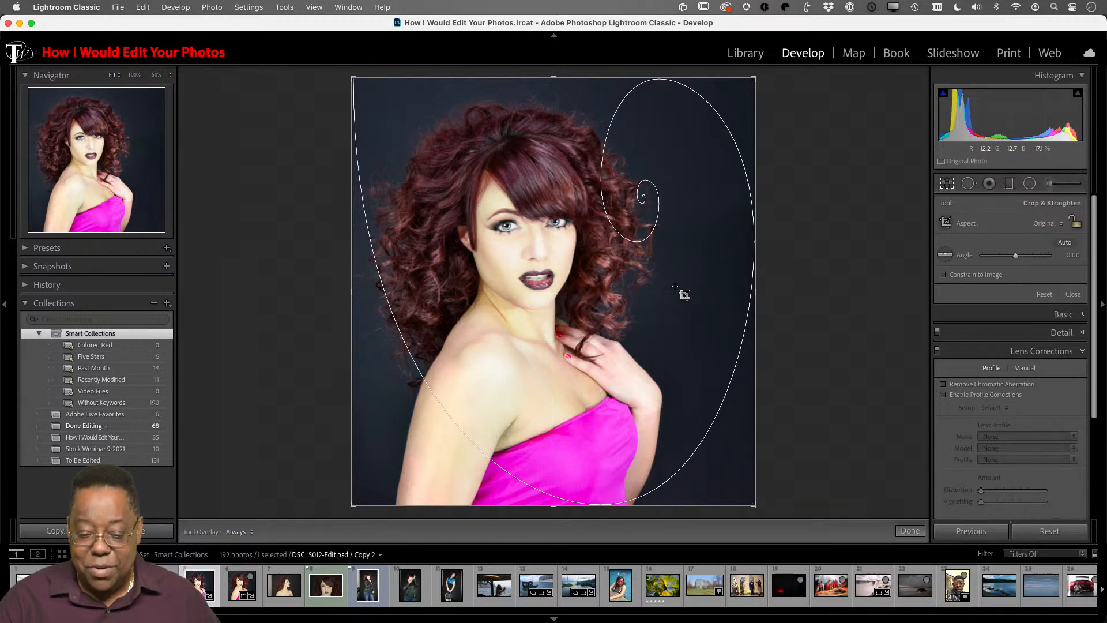
pyautogui.press('o')
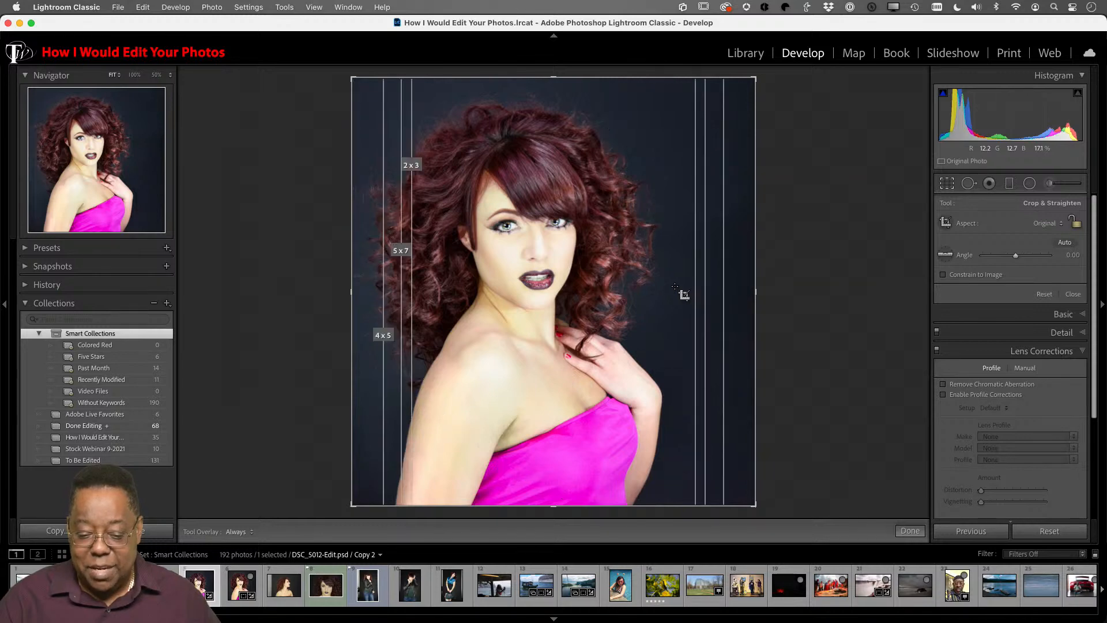
pyautogui.press('o')
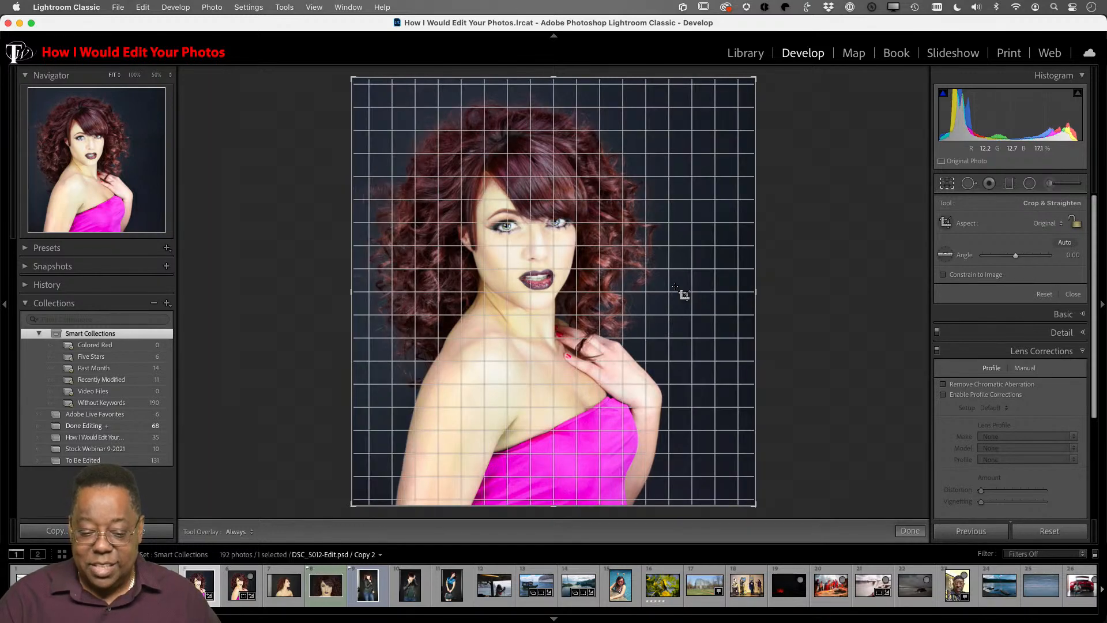
pyautogui.press('o')
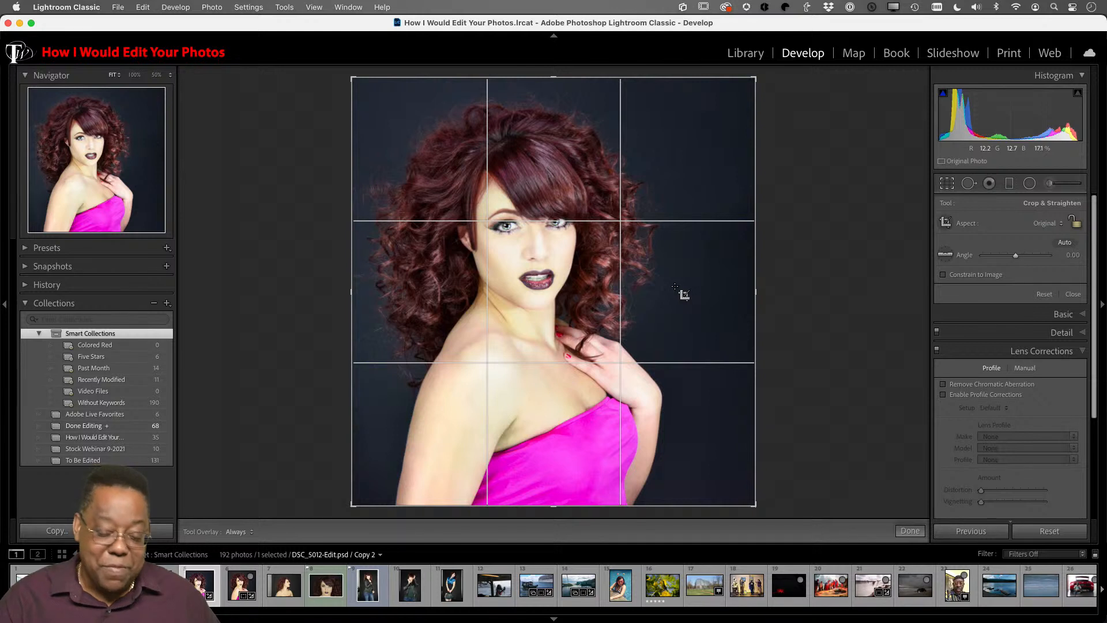
pyautogui.press('o')
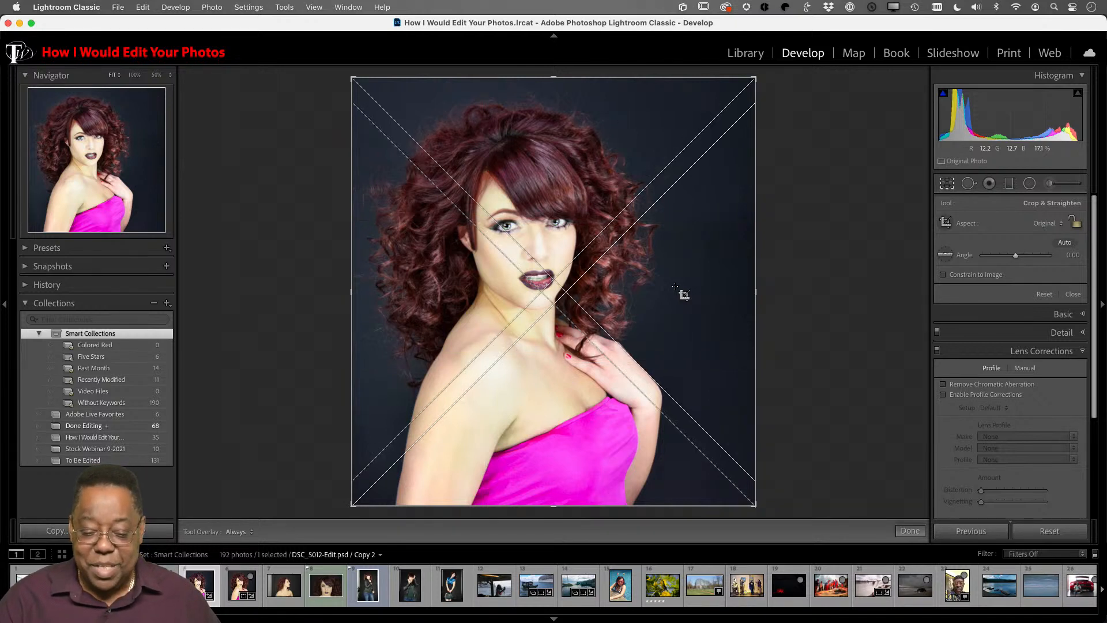
pyautogui.press('o')
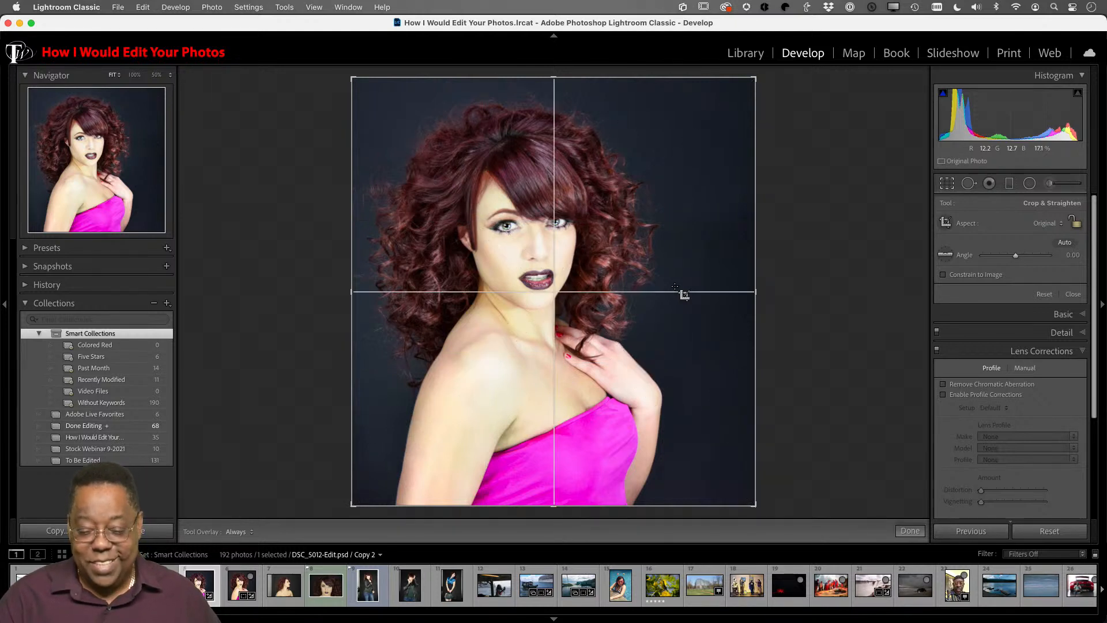
pyautogui.press('o')
pyautogui.press('o')
pyautogui.press('o')
pyautogui.press('o')
pyautogui.press('o')
pyautogui.press('o')
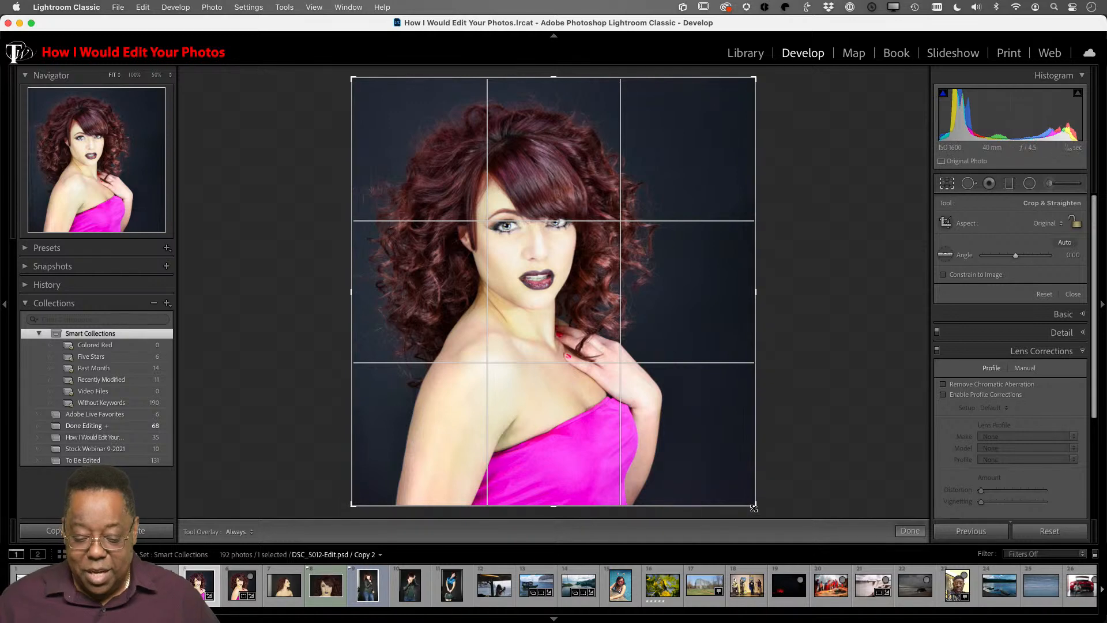
# - Crop the second virtual copy tightly around the woman's head and shoulders to about 1947 x 1890 pixels, and return to the Library grid
pyautogui.moveTo(754, 507); pyautogui.dragTo(704, 442)
pyautogui.moveTo(403, 443); pyautogui.dragTo(432, 427)
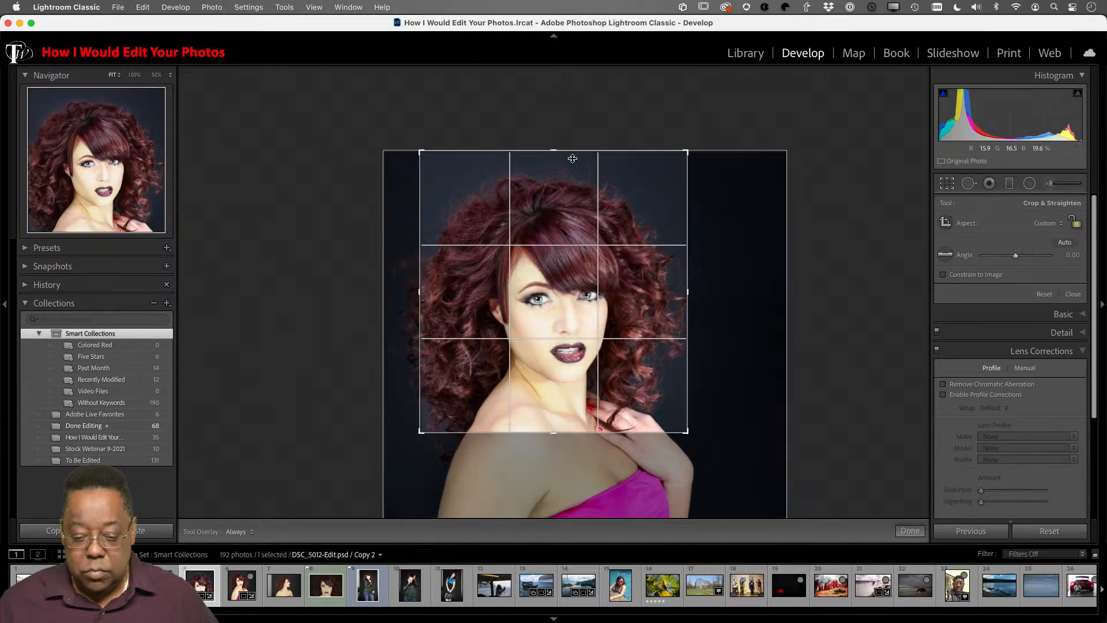
pyautogui.moveTo(556, 152); pyautogui.dragTo(557, 172)
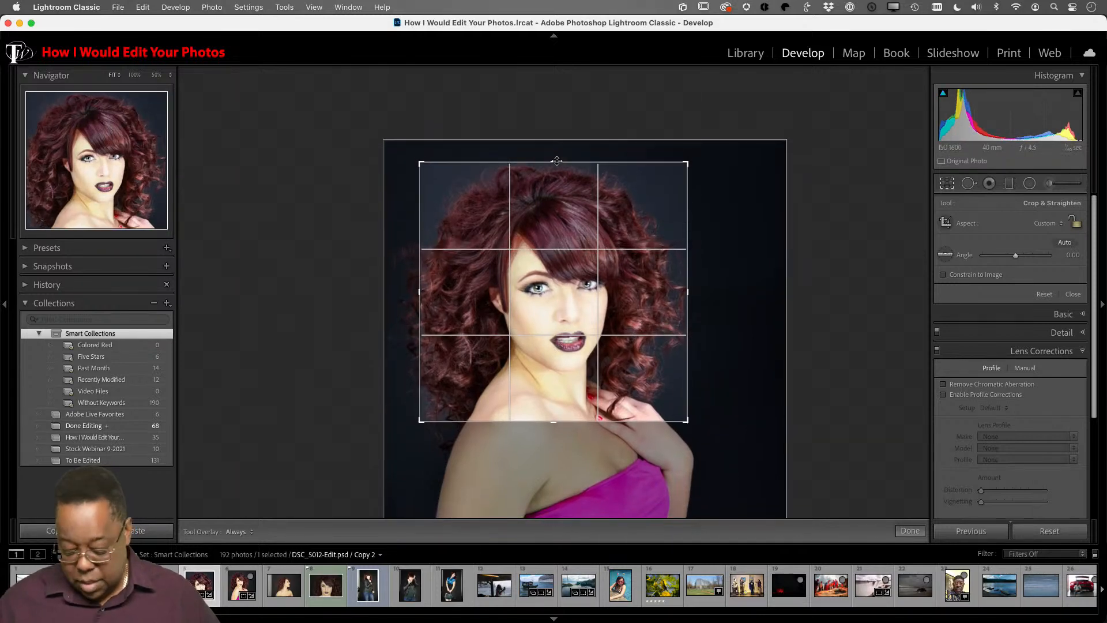
pyautogui.press('d')
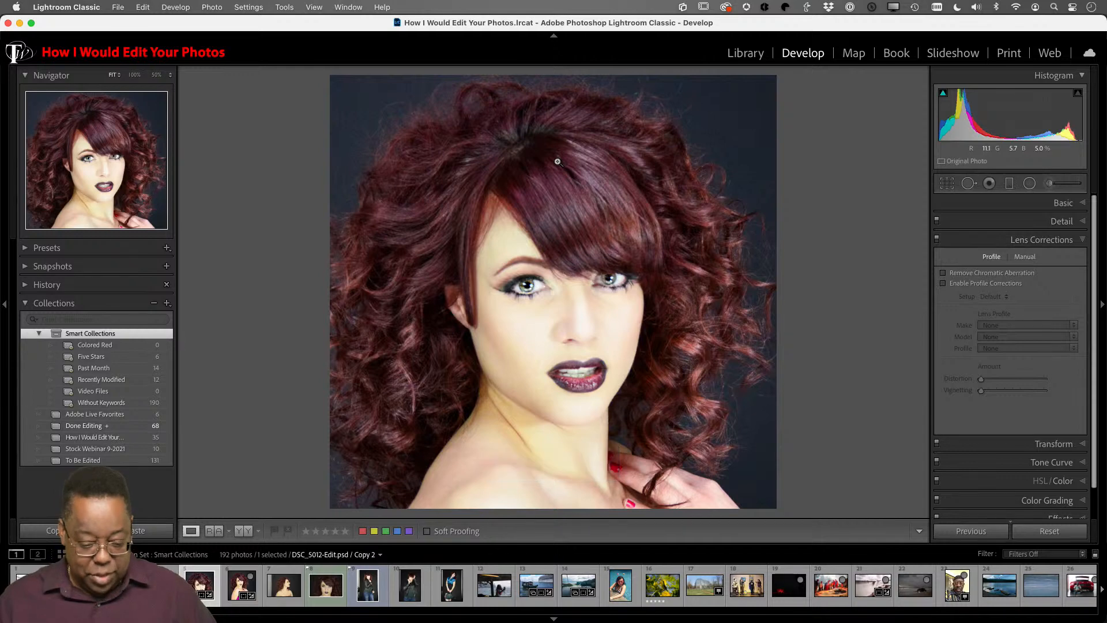
pyautogui.press('g')
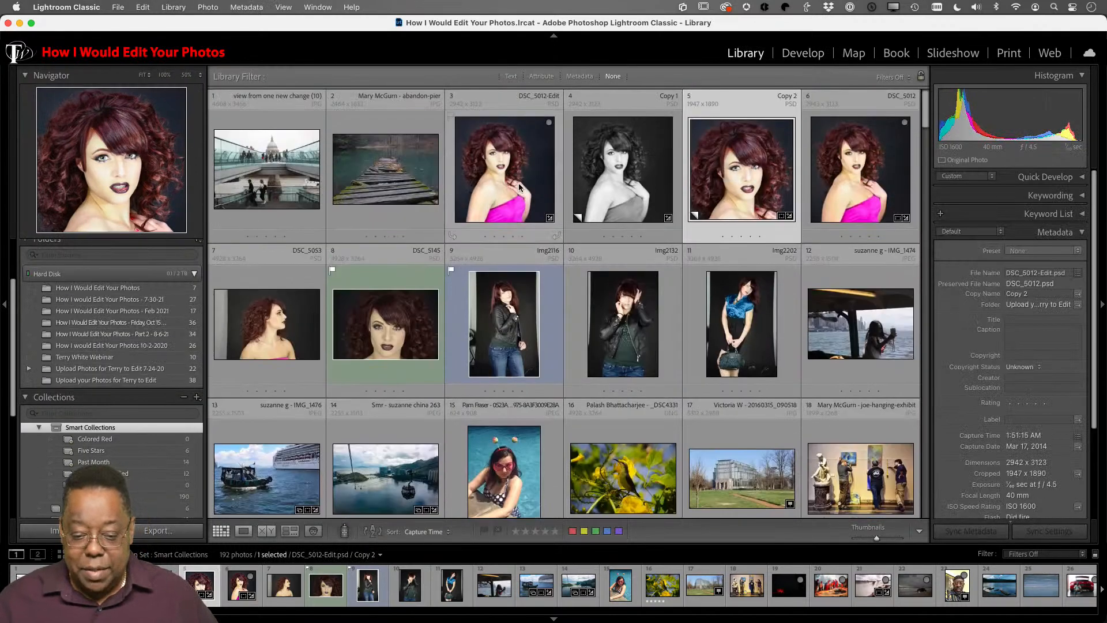
# - Select the original DSC_5012-Edit, its black-and-white copy and its cropped copy one after another to compare them
pyautogui.click(518, 182)
pyautogui.click(621, 183)
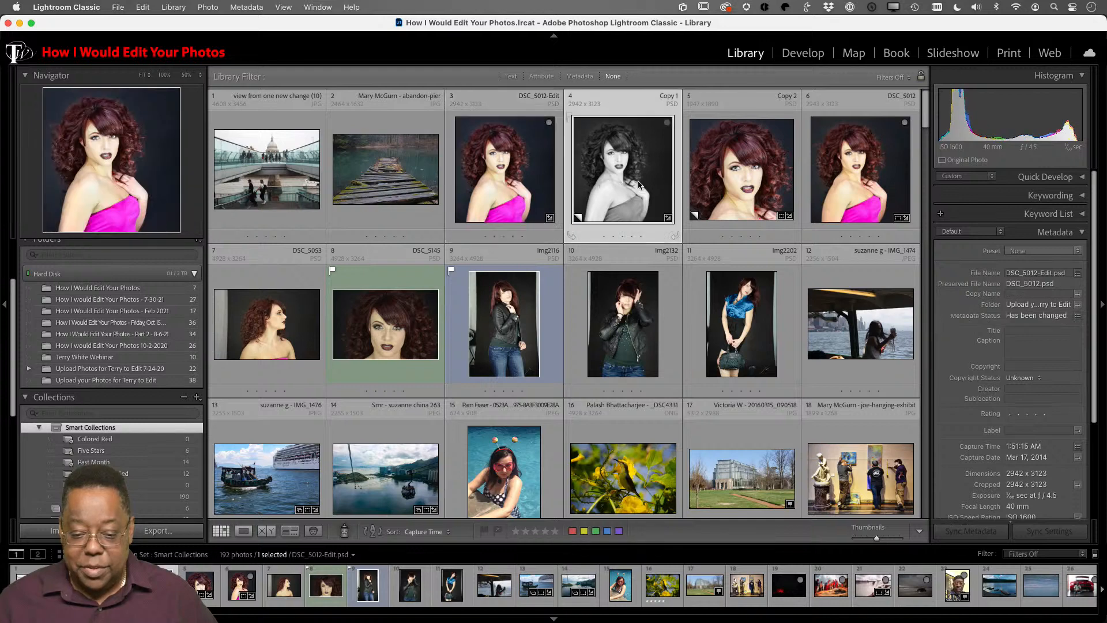
pyautogui.click(746, 186)
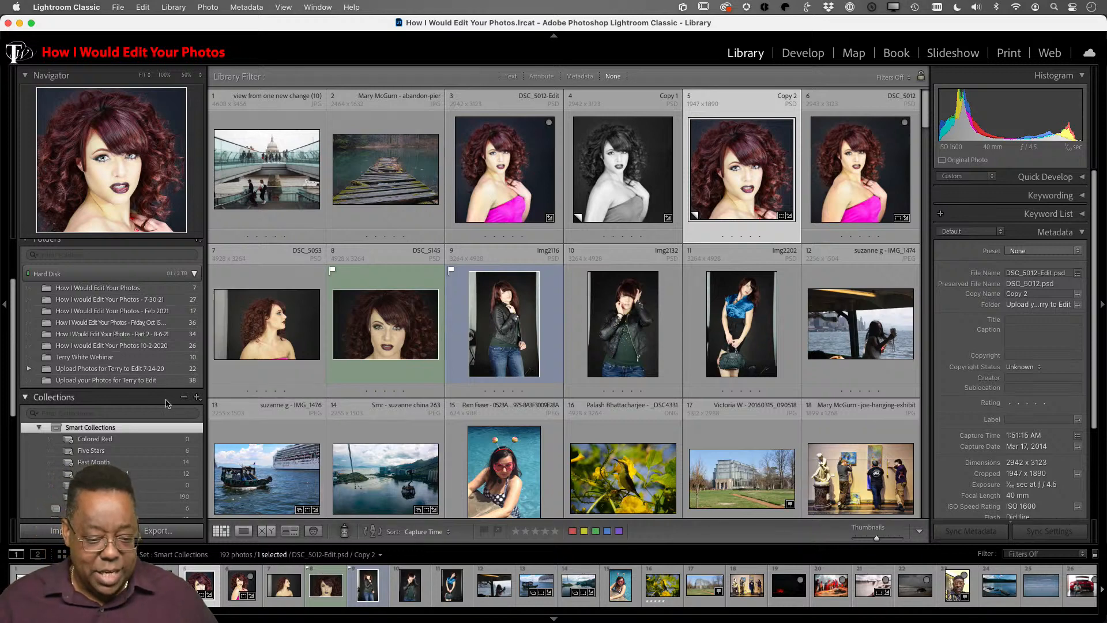
# - Show the photos in the "How I Would Edit Your Photos - Friday, Oct 15 2021" folder
pyautogui.scroll(-5, 116, 403)
pyautogui.scroll(5, 121, 415)
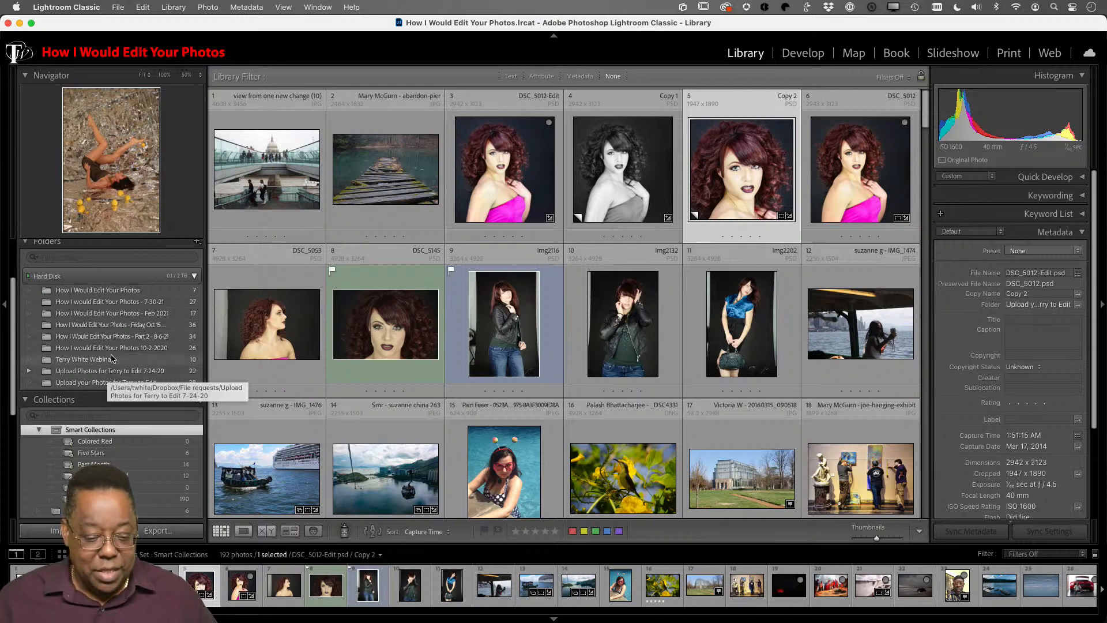
pyautogui.click(130, 326)
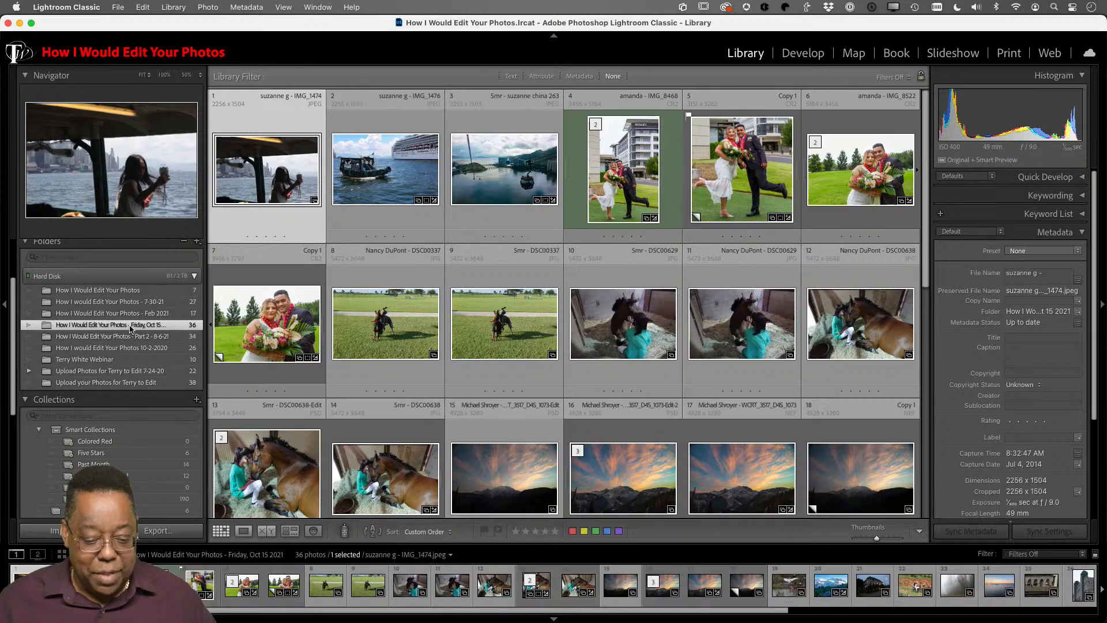
# - Reveal the "How I Would Edit Your Photos - Friday, Oct 15 2021" folder in Finder and open its contents in a separate window
pyautogui.rightClick(130, 329)
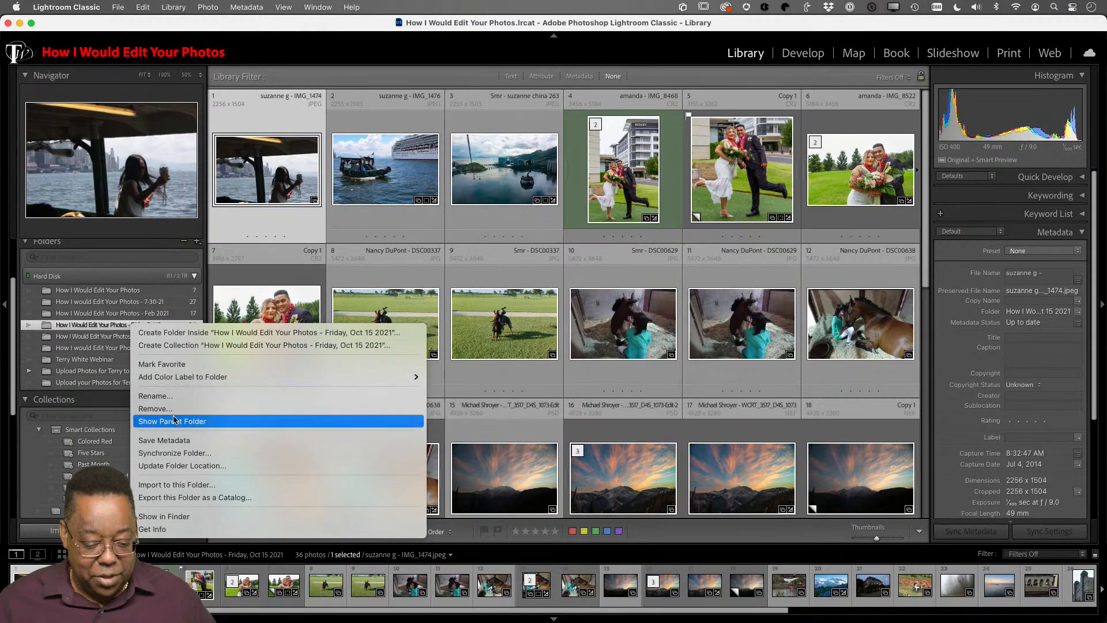
pyautogui.click(203, 515)
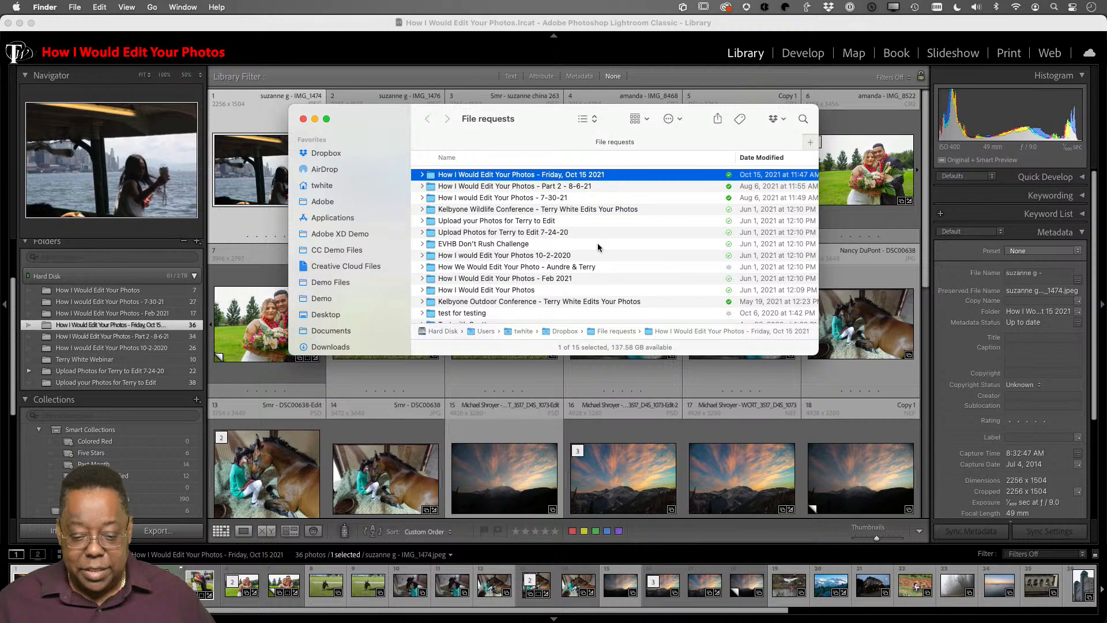
pyautogui.moveTo(816, 354); pyautogui.dragTo(897, 501)
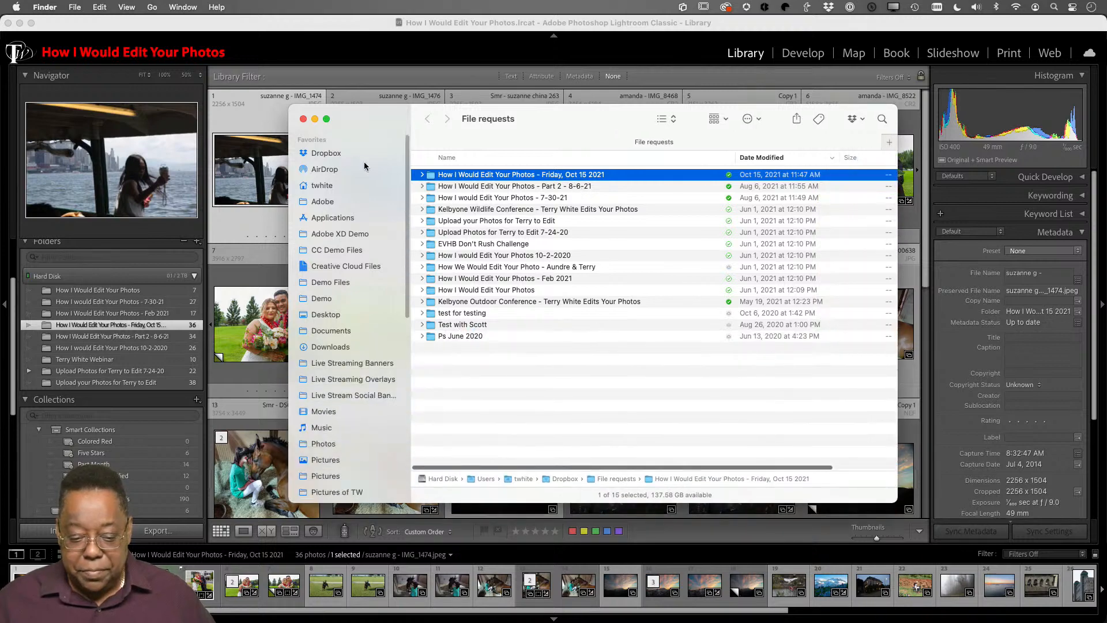
pyautogui.rightClick(431, 176)
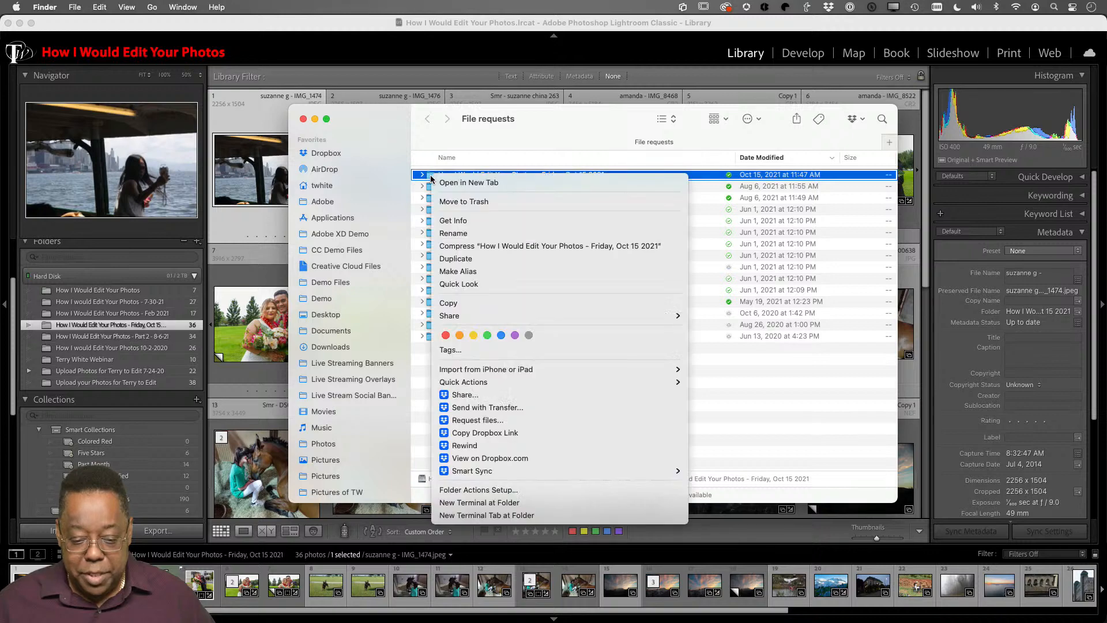
pyautogui.click(462, 183)
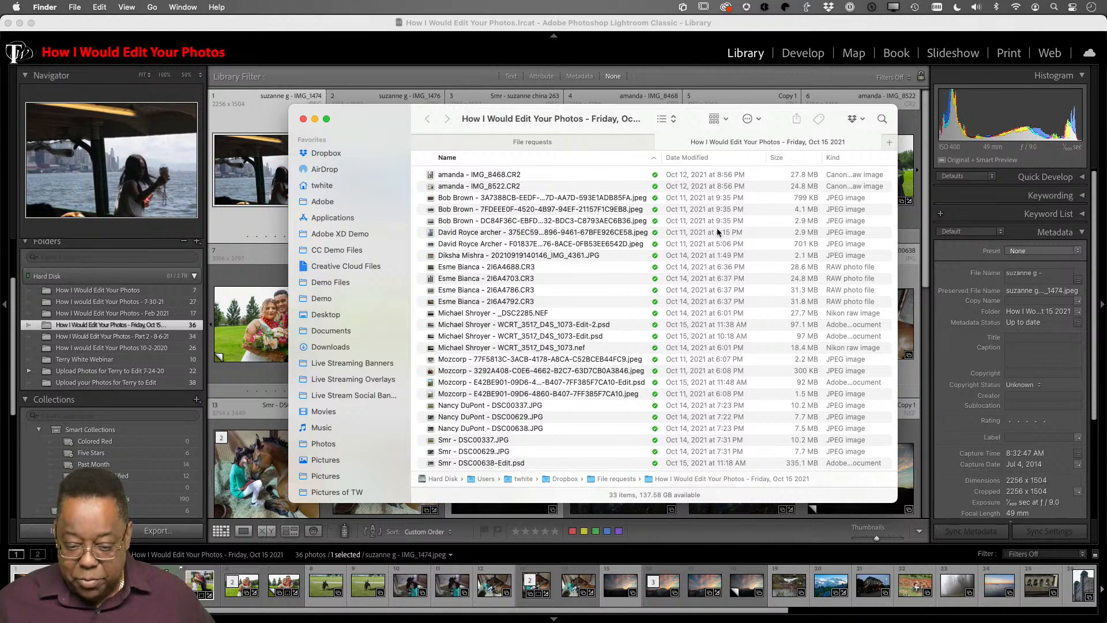
pyautogui.moveTo(711, 144); pyautogui.dragTo(218, 286)
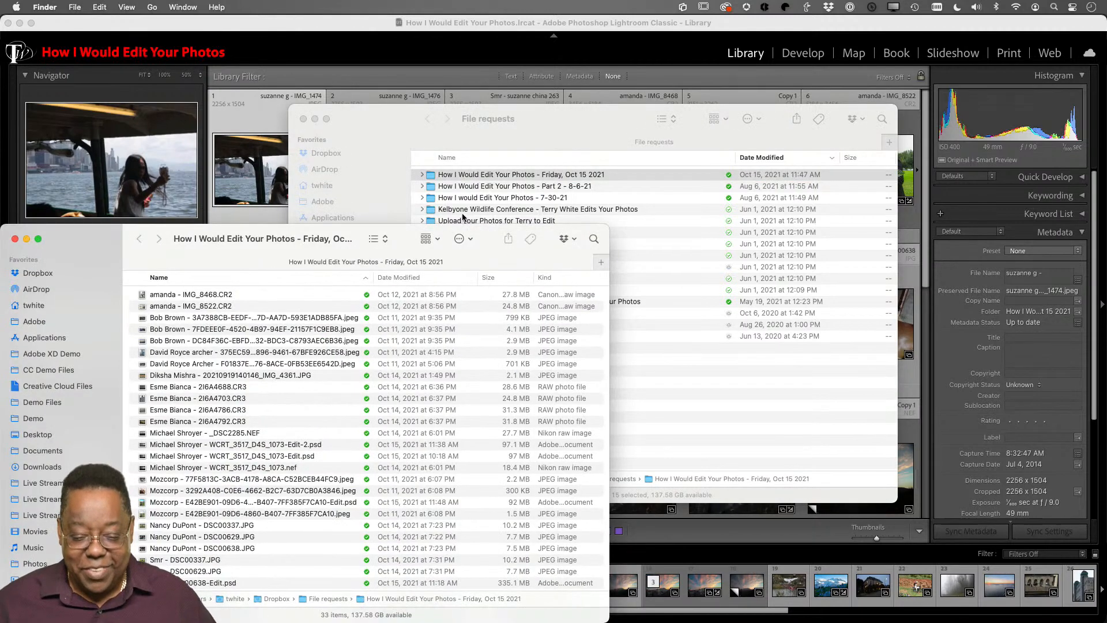
# - Look through the Part 2 - 8-6-21 folder and the oldest folders in File requests for a photo to use
pyautogui.click(417, 142)
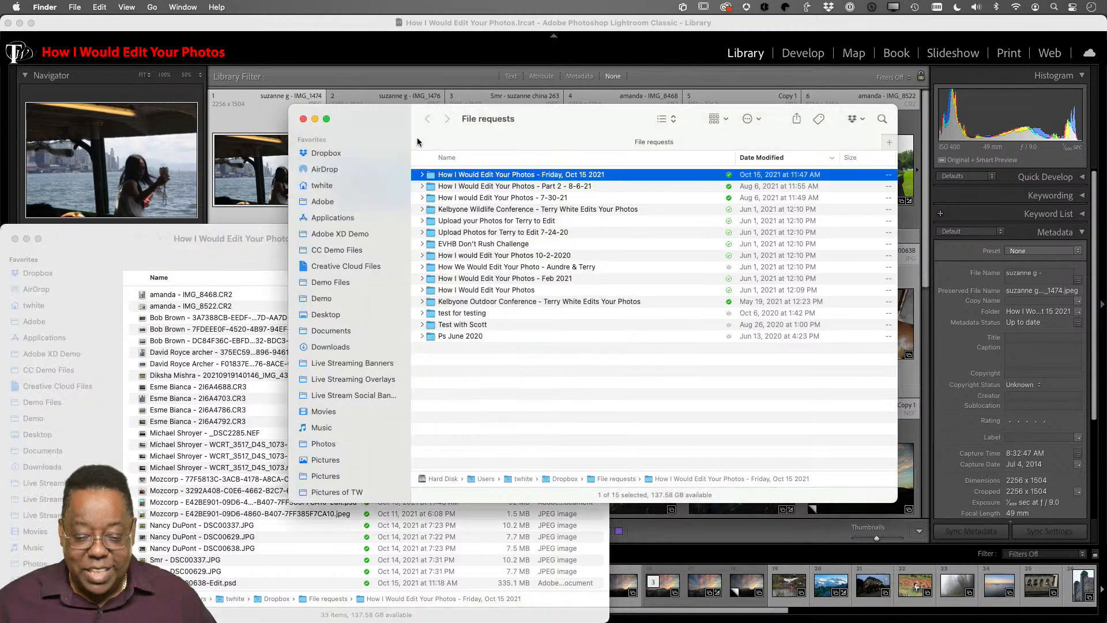
pyautogui.click(422, 187)
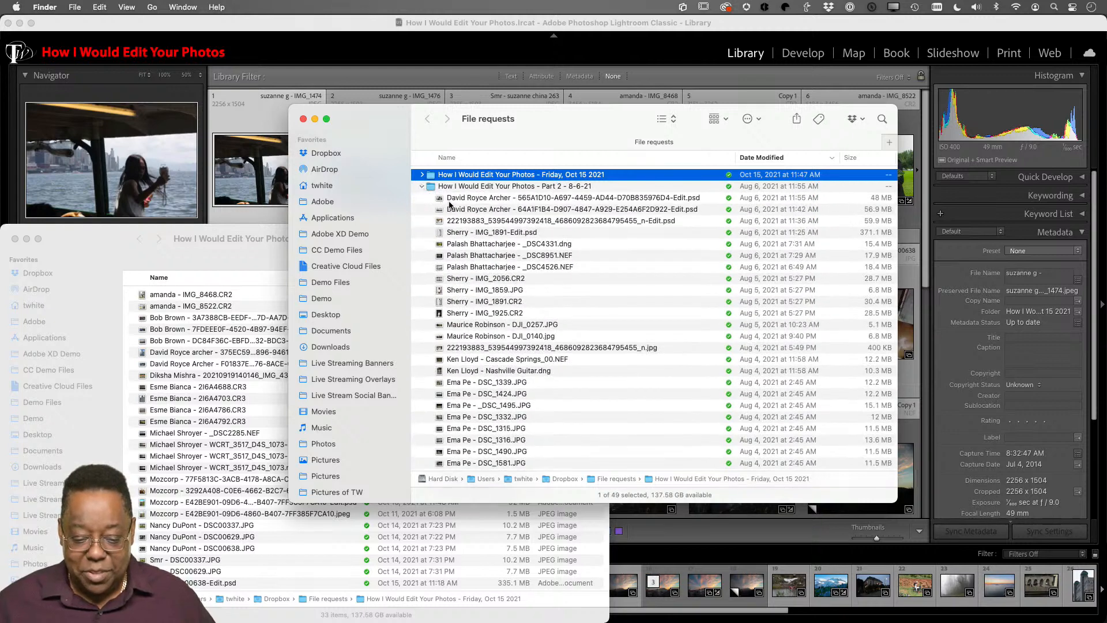
pyautogui.click(421, 187)
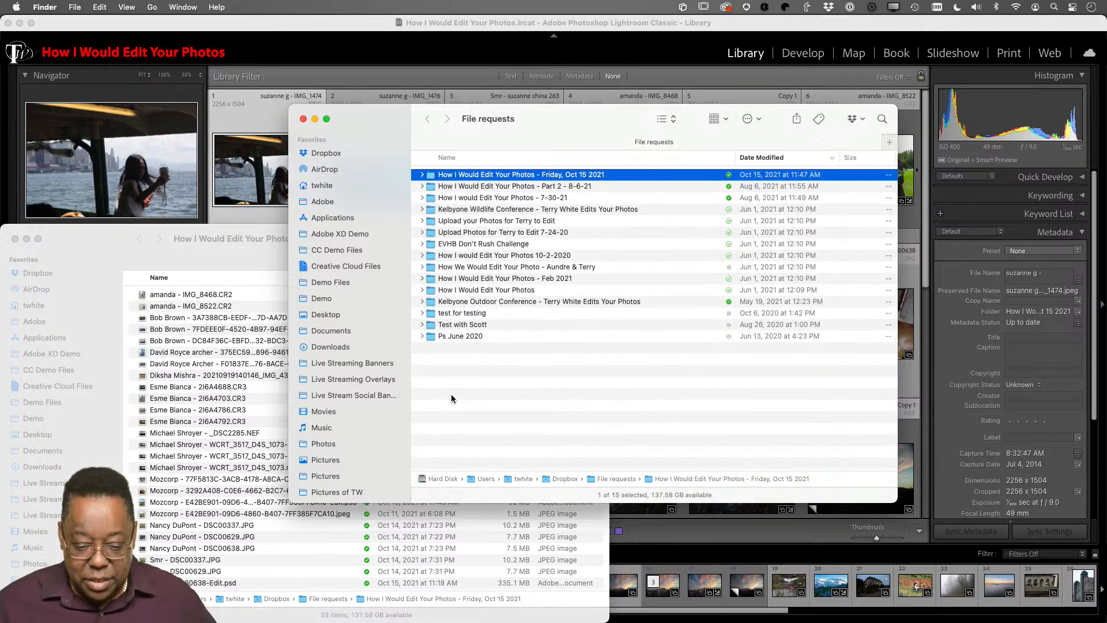
pyautogui.click(423, 324)
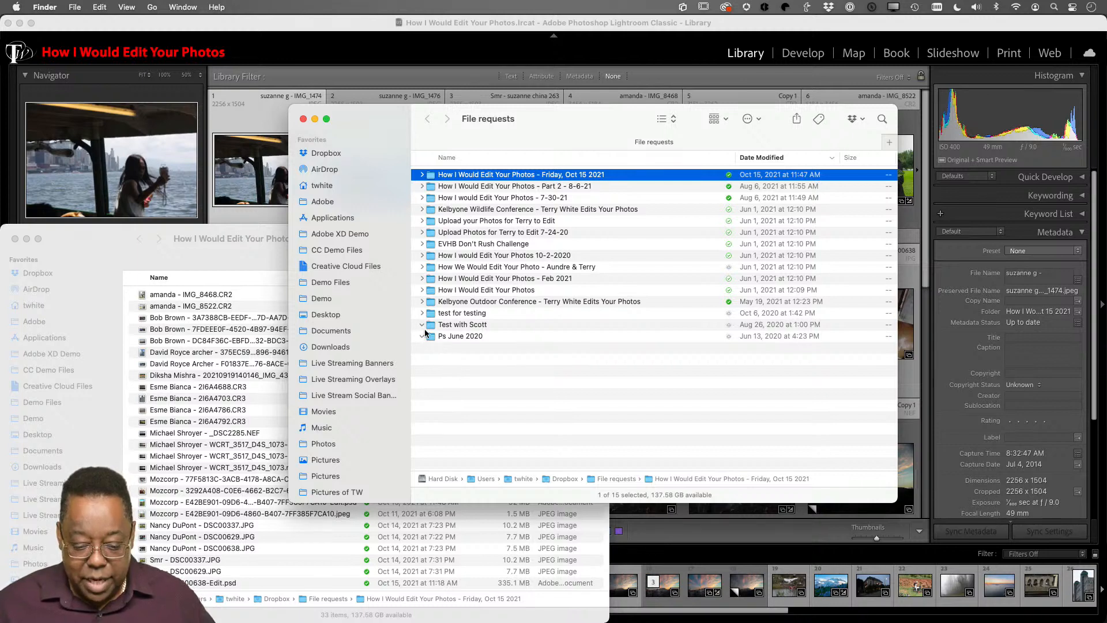
pyautogui.click(424, 314)
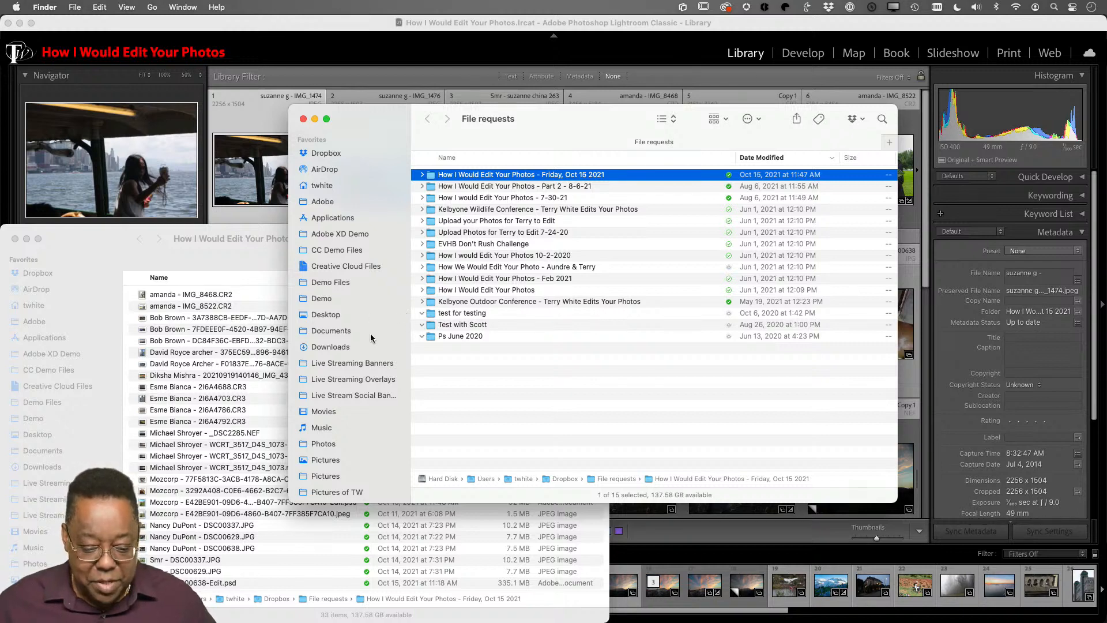
# - Copy Planet.jpg from the Demo folder's MAX 2021 folder into the Friday, Oct 15 2021 folder, and return to Lightroom Classic
pyautogui.click(341, 300)
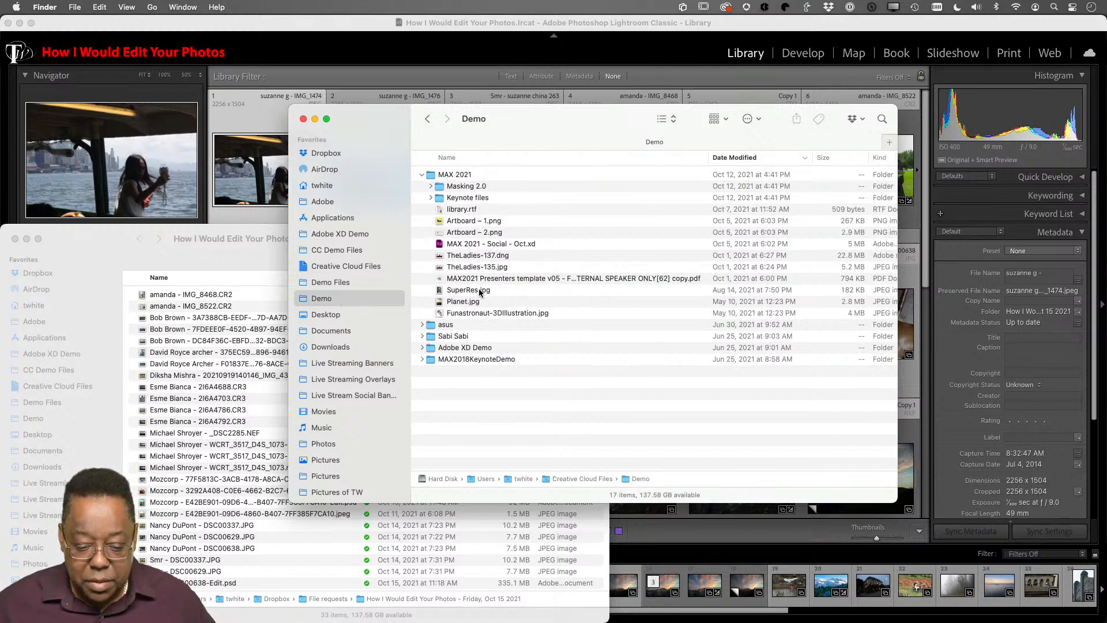
pyautogui.click(465, 303)
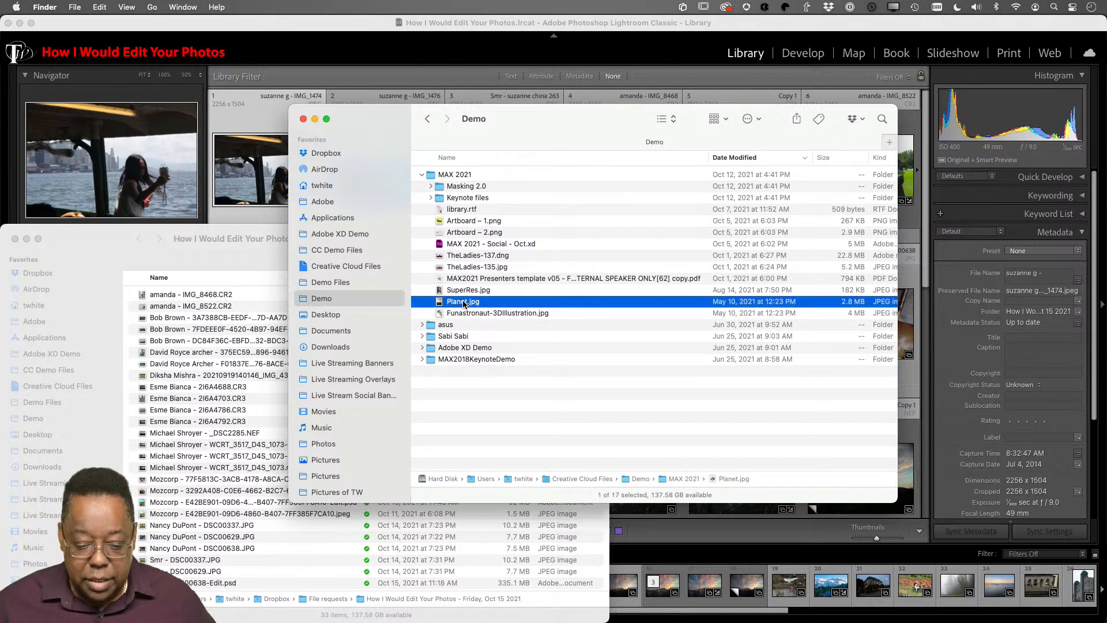
pyautogui.moveTo(464, 303); pyautogui.dragTo(236, 344)
pyautogui.click(206, 257)
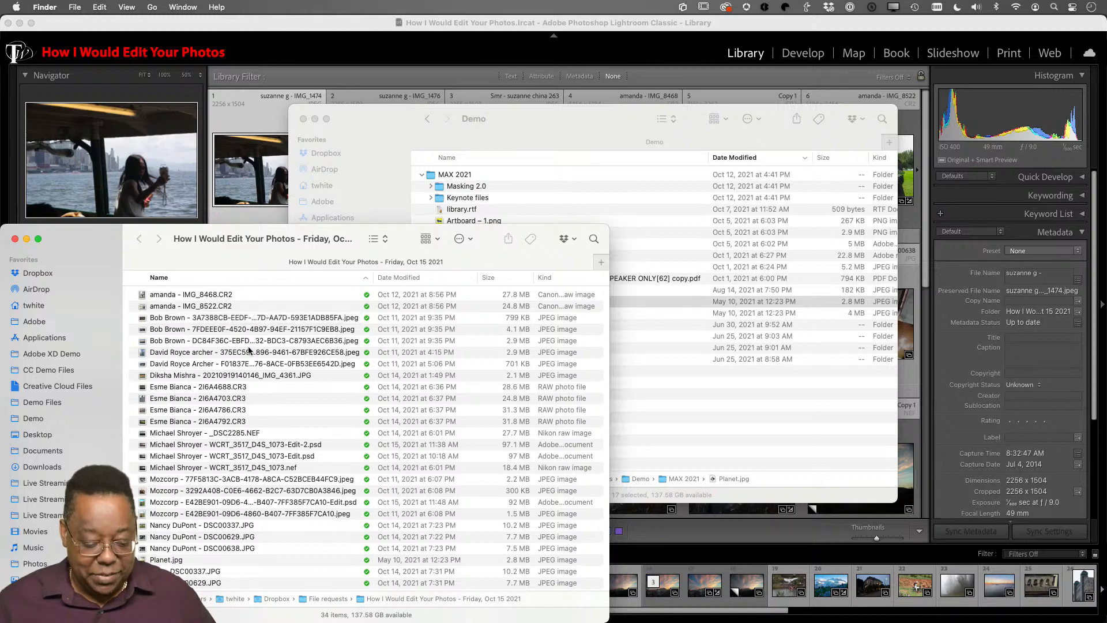
pyautogui.click(204, 63)
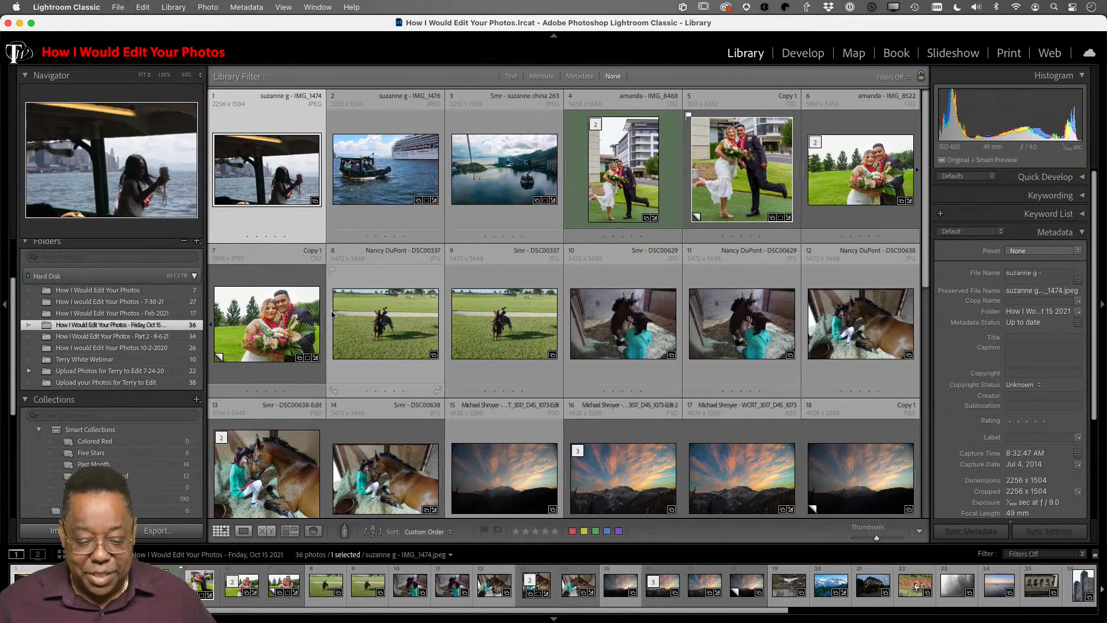
# - Synchronize the Friday, Oct 15 2021 folder, import the new Planet.jpg, and show that folder's photos
pyautogui.rightClick(140, 326)
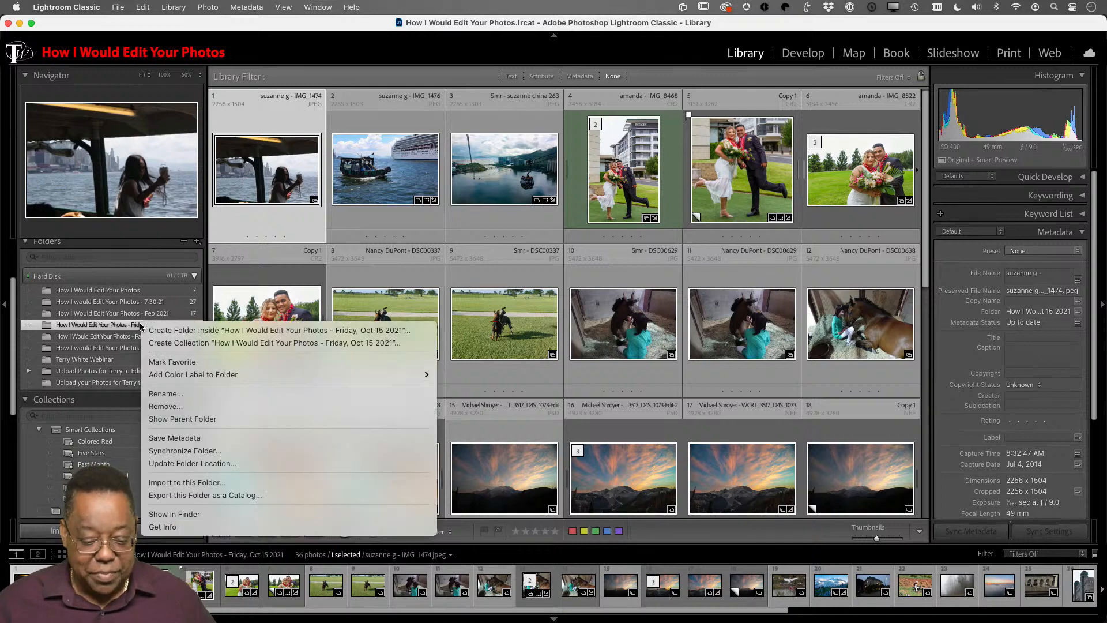
pyautogui.click(233, 452)
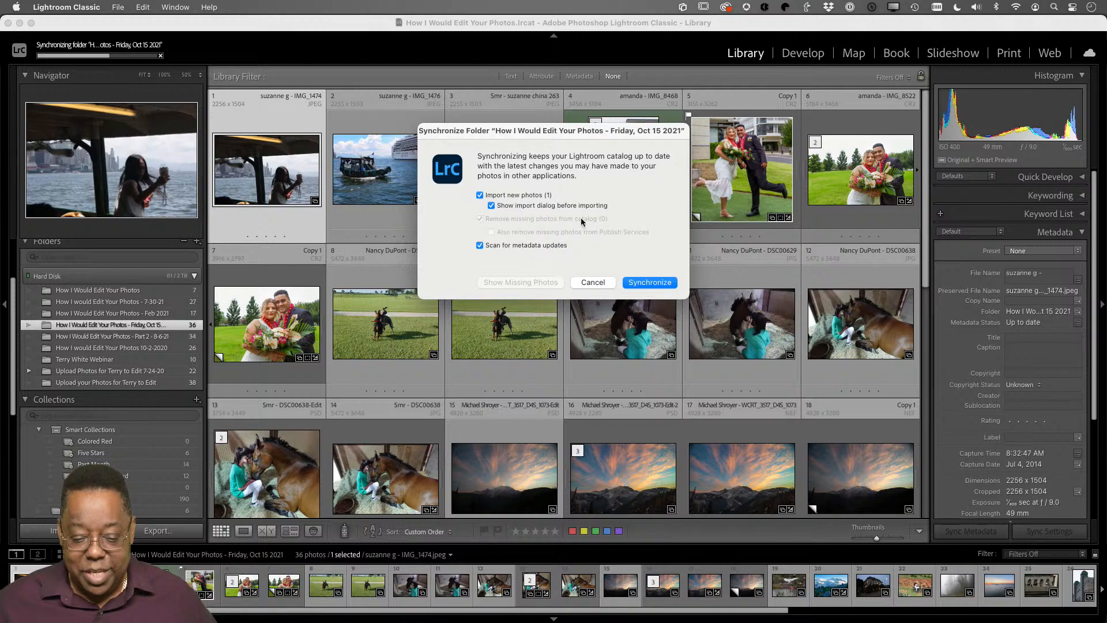
pyautogui.click(650, 282)
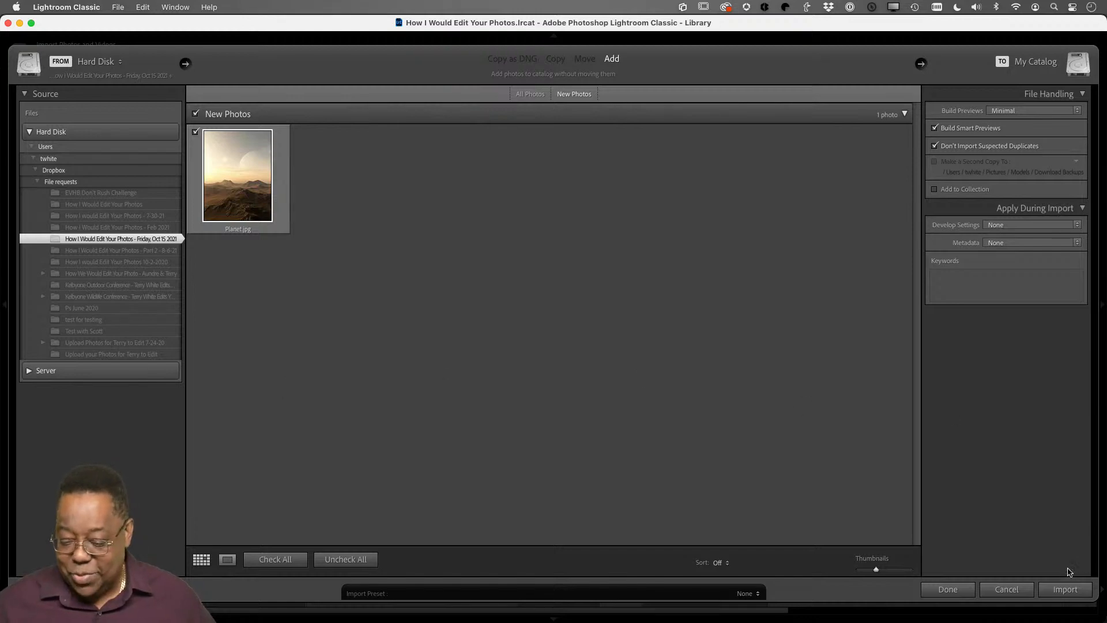
pyautogui.click(1064, 588)
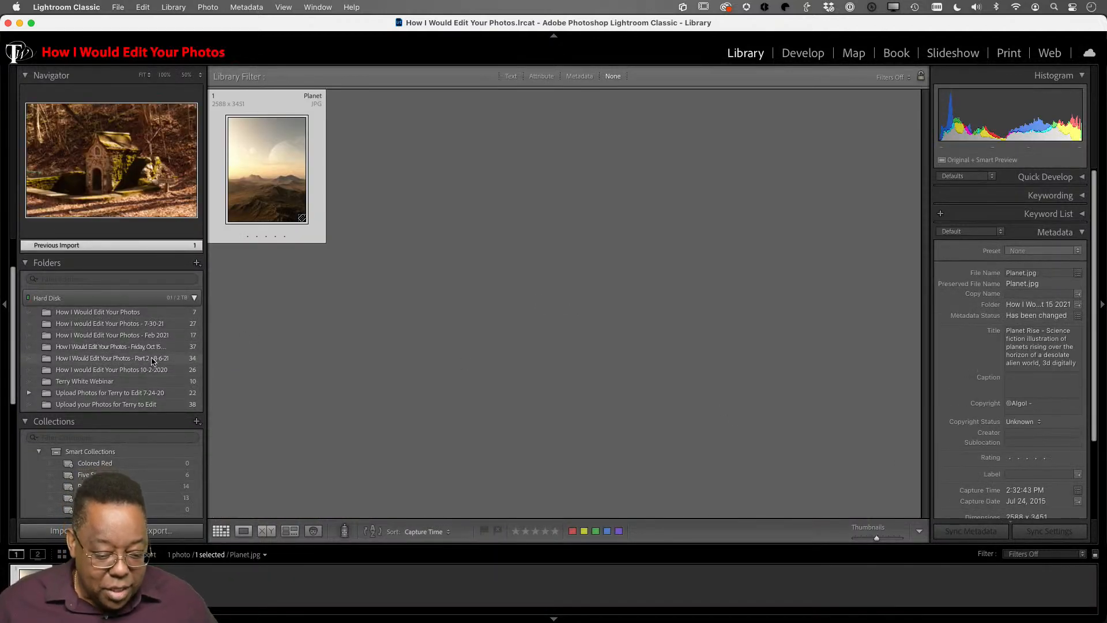
pyautogui.click(155, 348)
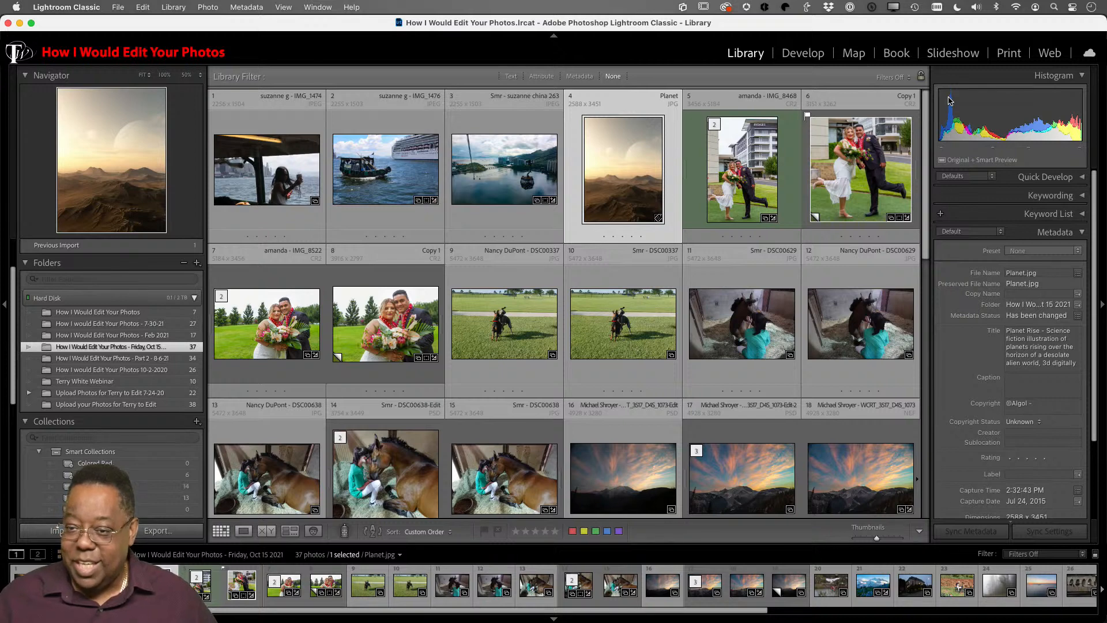
# - Look at the Special Effects album in Adobe Lightroom, and check the cloud storage and sync status in Lightroom Classic
pyautogui.press('super+Tab')
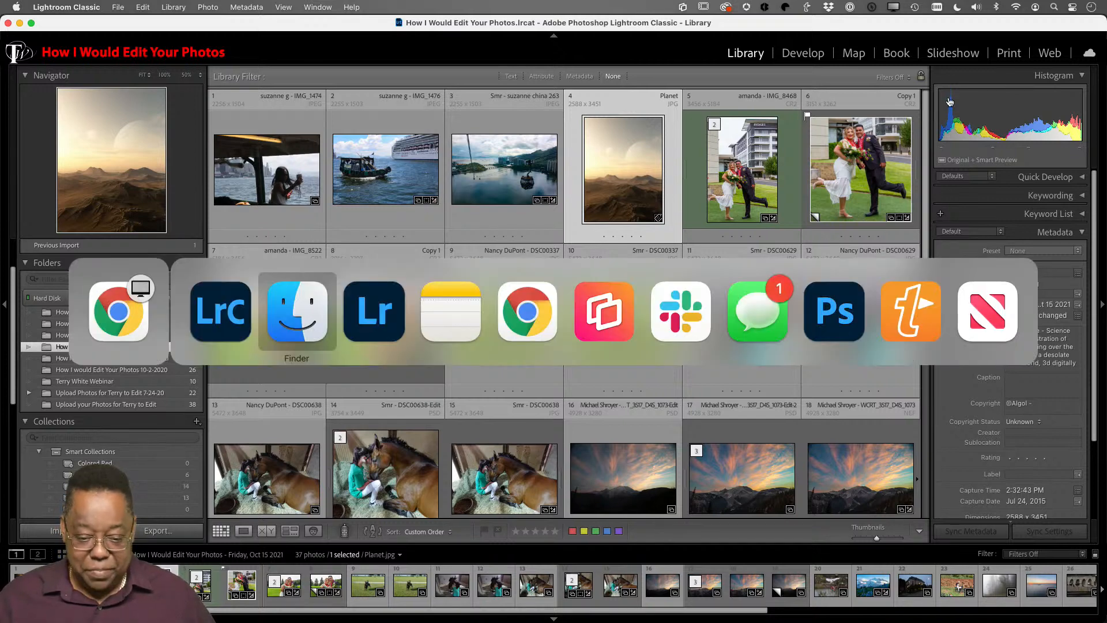
pyautogui.press('super+Tab')
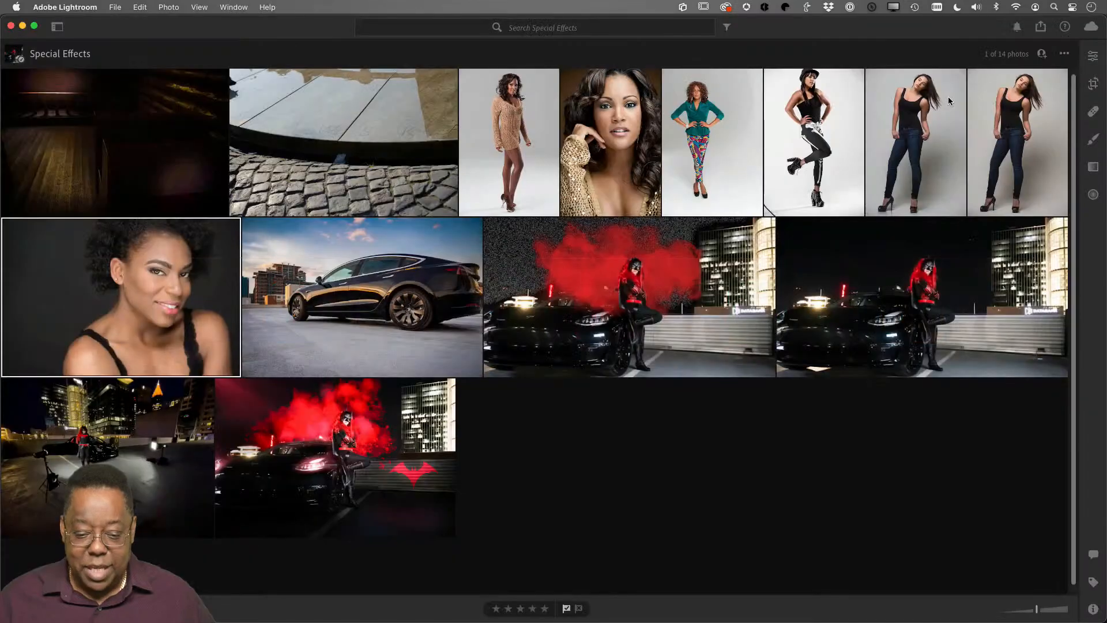
pyautogui.click(614, 146)
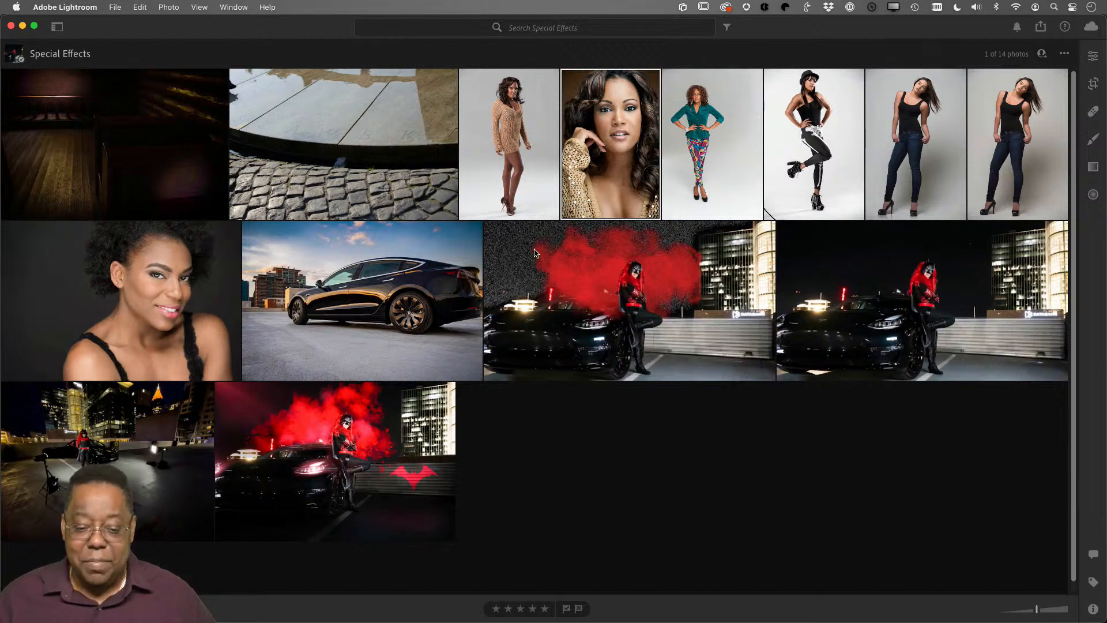
pyautogui.press('super+Tab')
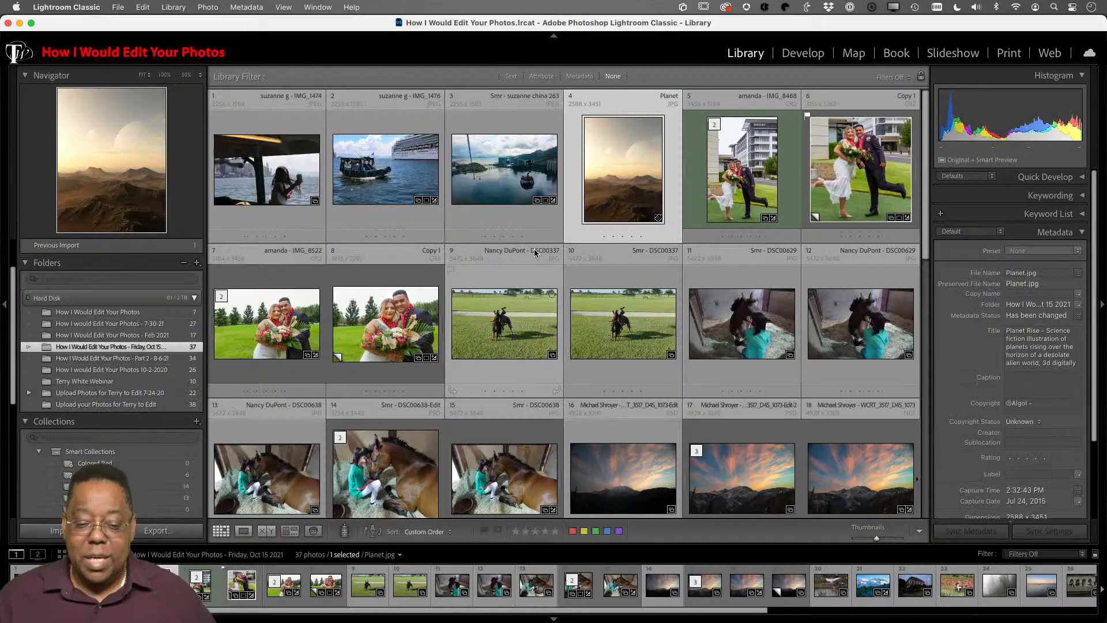
pyautogui.click(1091, 55)
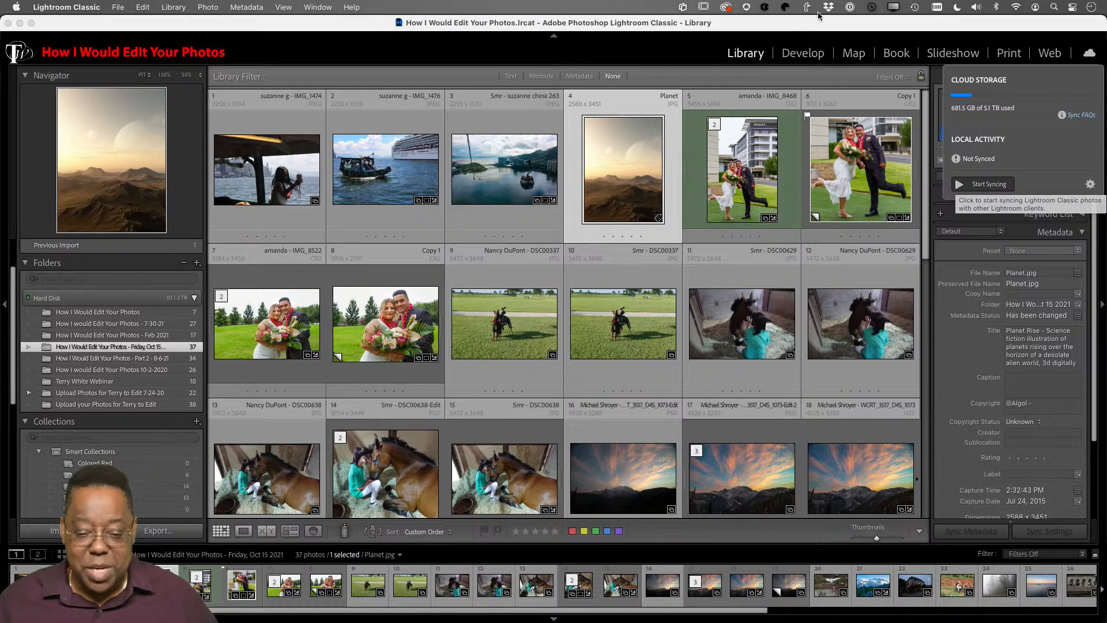
pyautogui.click(753, 24)
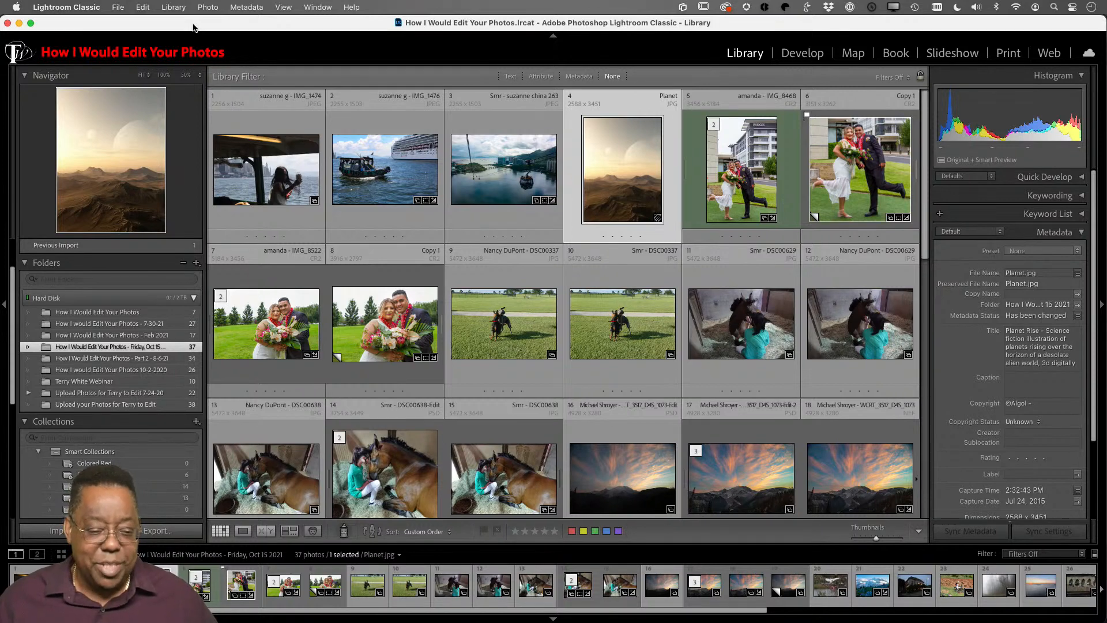
# - Start a tethered capture session named Studio Session with the Session Name - Sequence template and no metadata preset, and cancel the camera detection
pyautogui.click(118, 7)
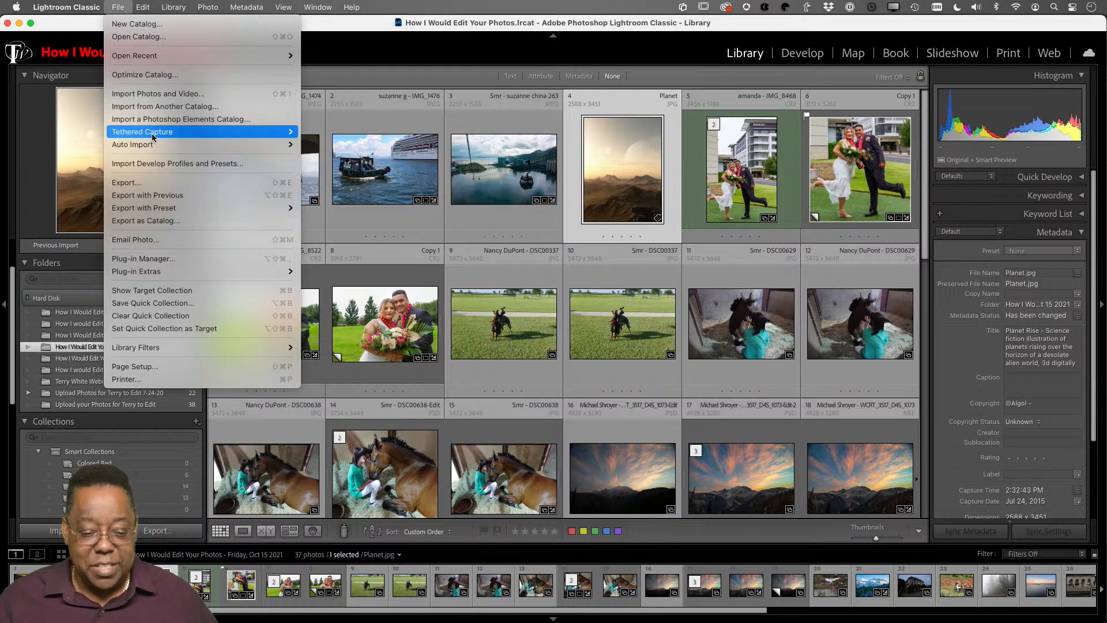
pyautogui.moveTo(151, 133)
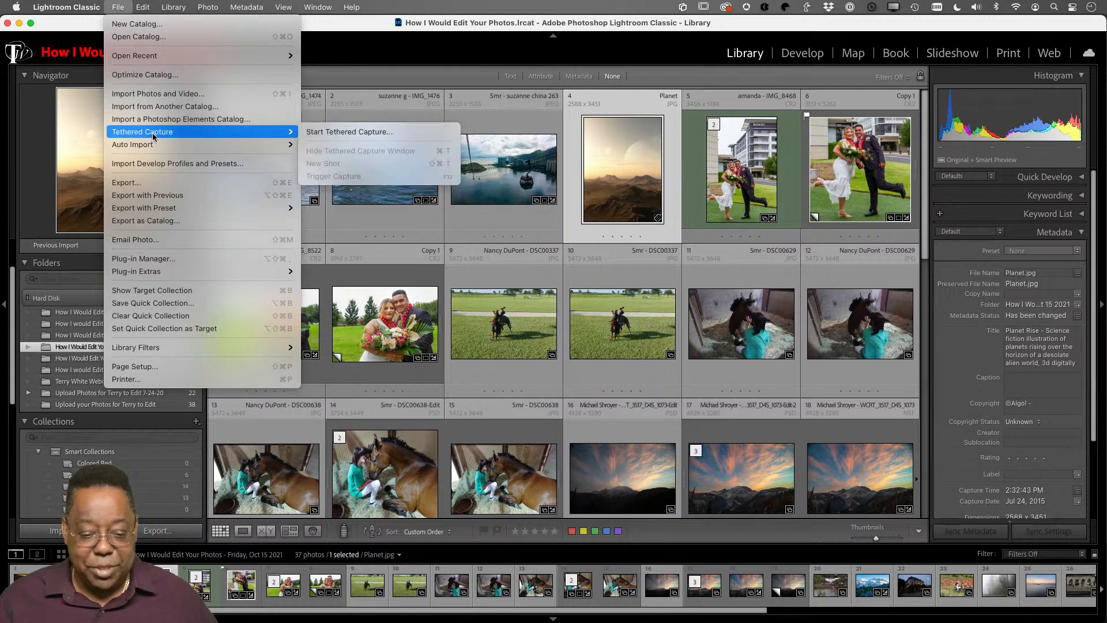
pyautogui.click(406, 133)
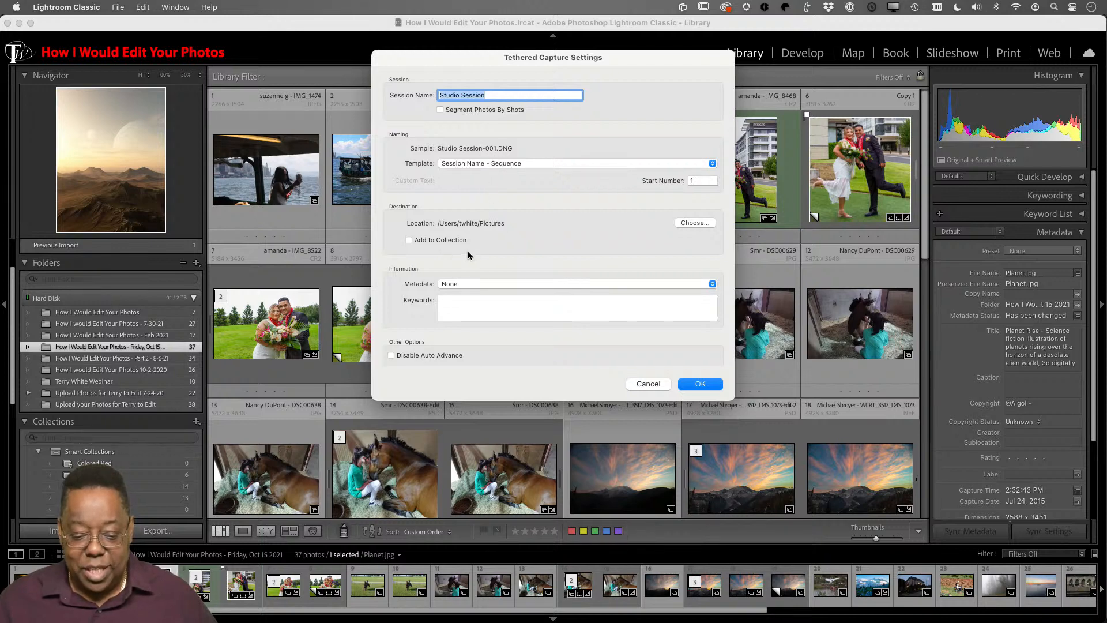
pyautogui.click(488, 285)
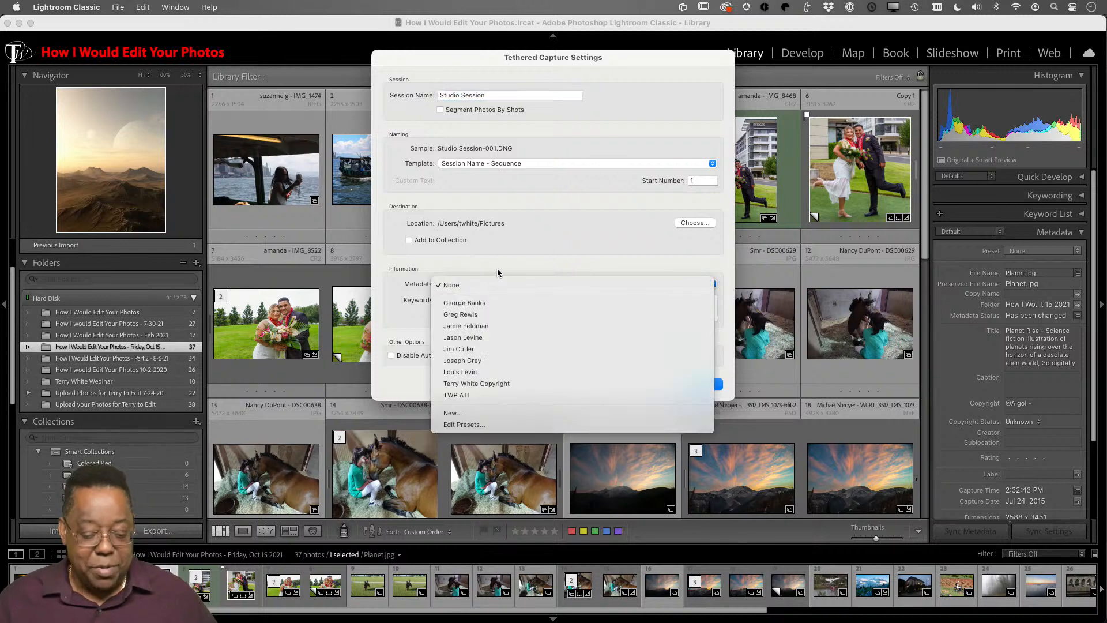
pyautogui.click(508, 233)
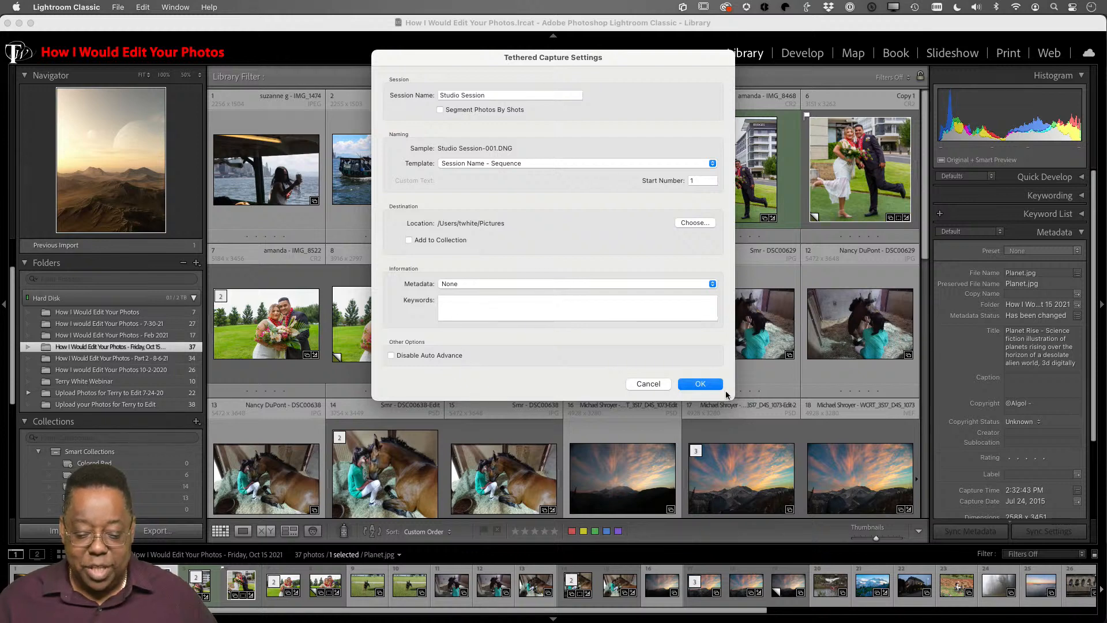
pyautogui.click(700, 384)
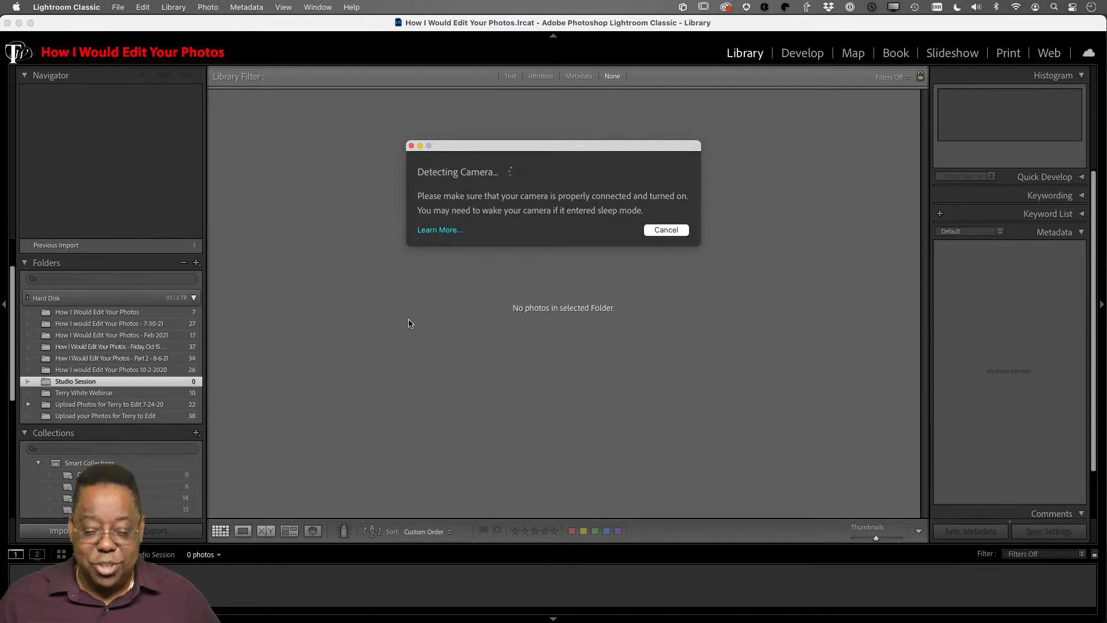
pyautogui.click(669, 232)
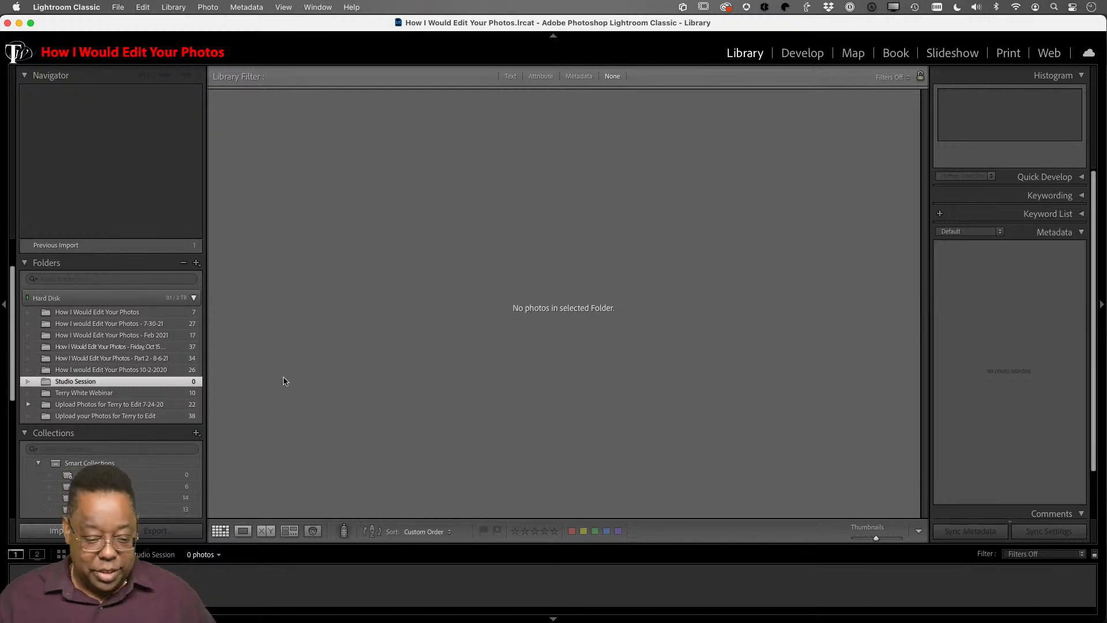
# - View the photos in the Part 2 - 8-6-21 folder, and return to the Friday, Oct 15 2021 folder
pyautogui.click(164, 359)
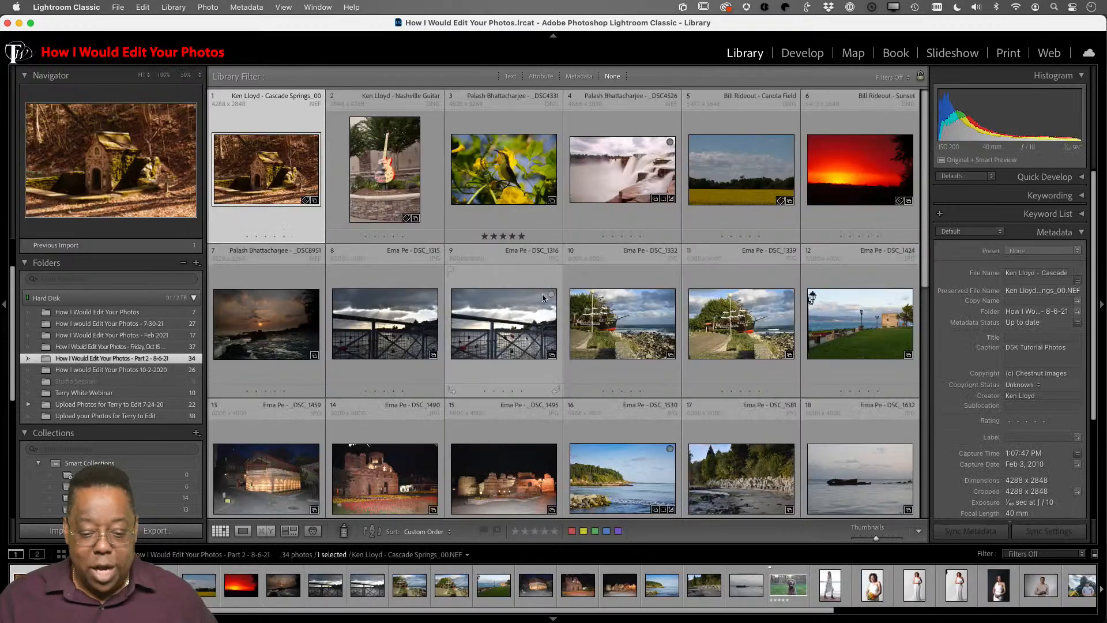
pyautogui.click(134, 346)
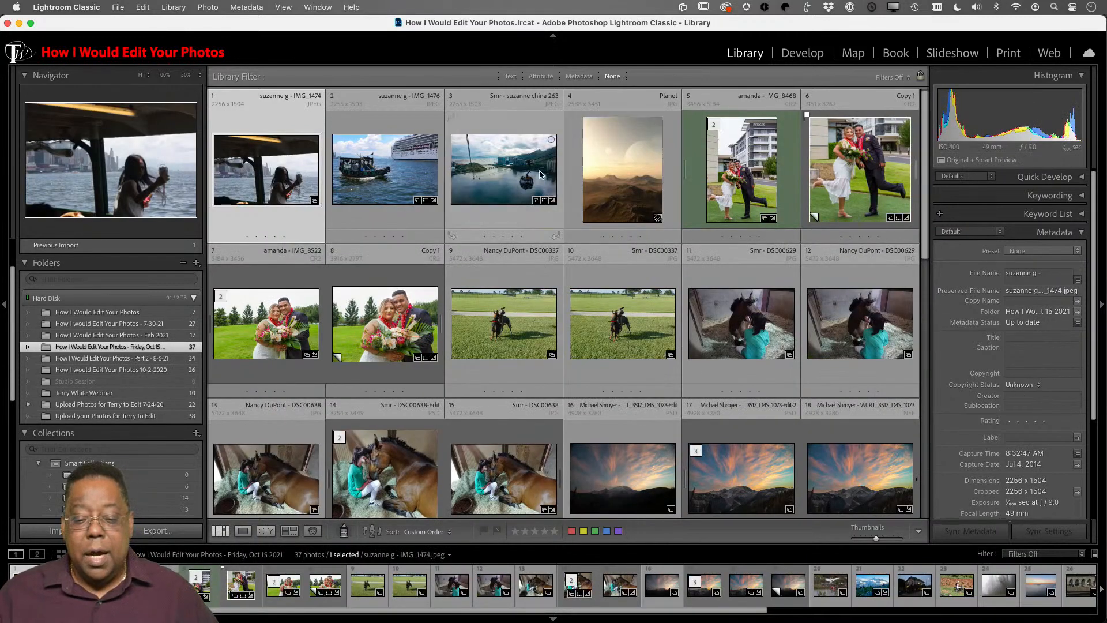
# - View the cable car photo in Loupe view and as a full-screen preview, and return to the photo grid
pyautogui.click(511, 171)
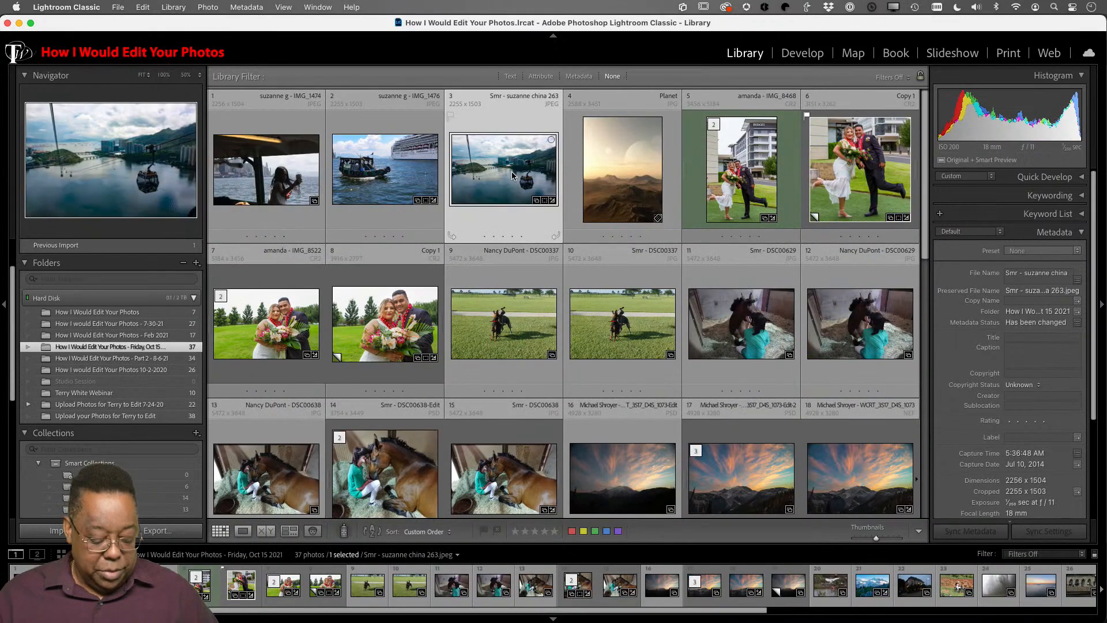
pyautogui.press('e')
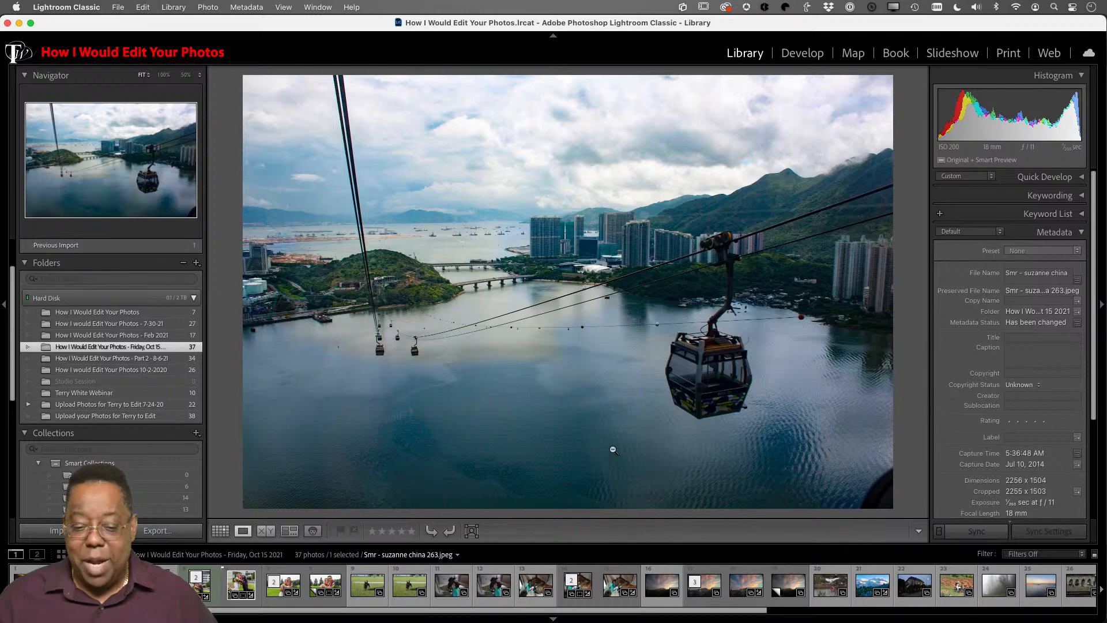
pyautogui.press('f')
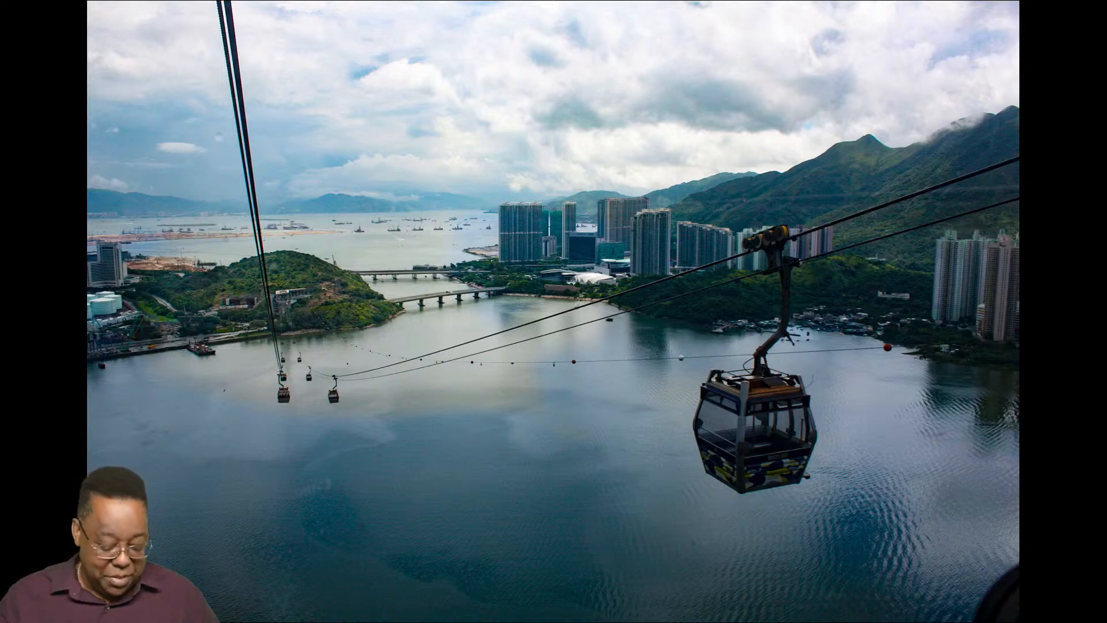
pyautogui.press('f')
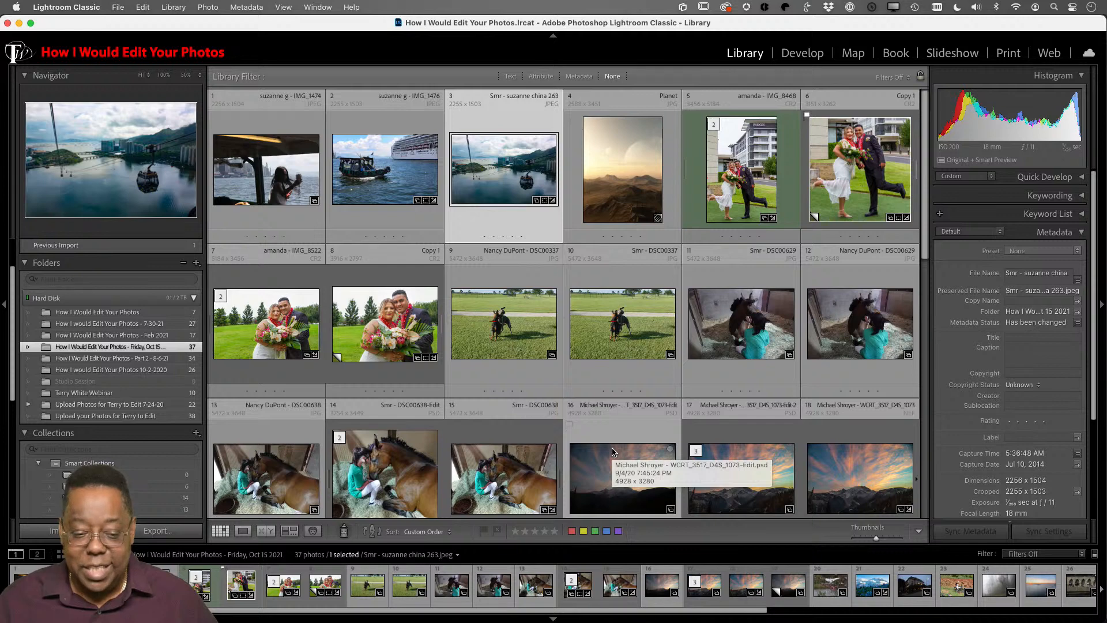
# - Show the cable car photo on the secondary display in Loupe - Normal view
pyautogui.click(318, 7)
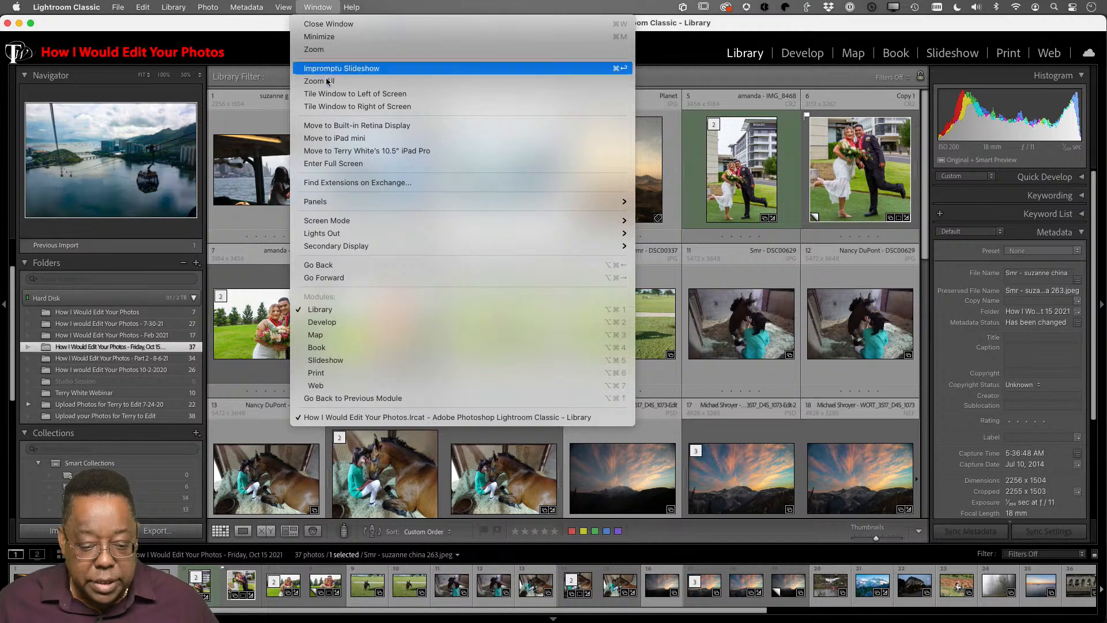
pyautogui.moveTo(351, 250)
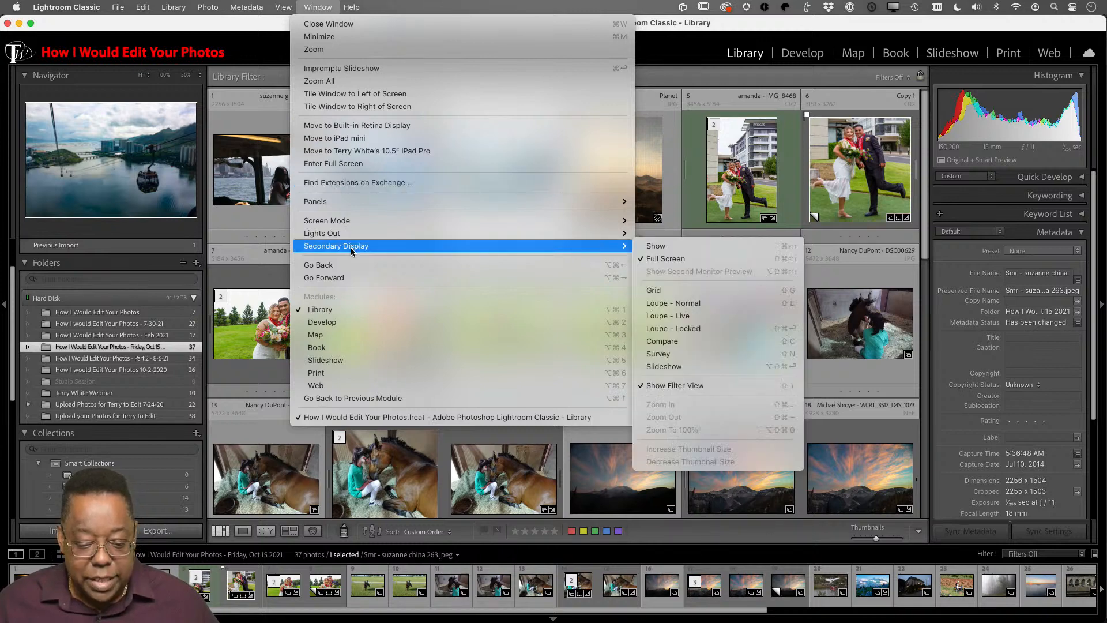
pyautogui.click(726, 304)
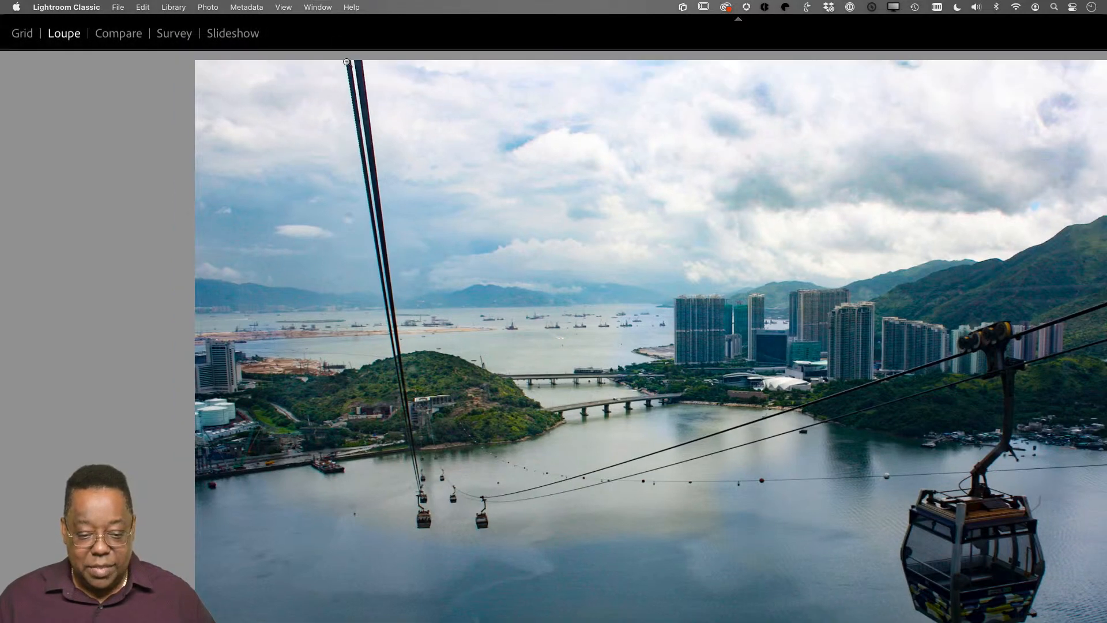
pyautogui.click(345, 61)
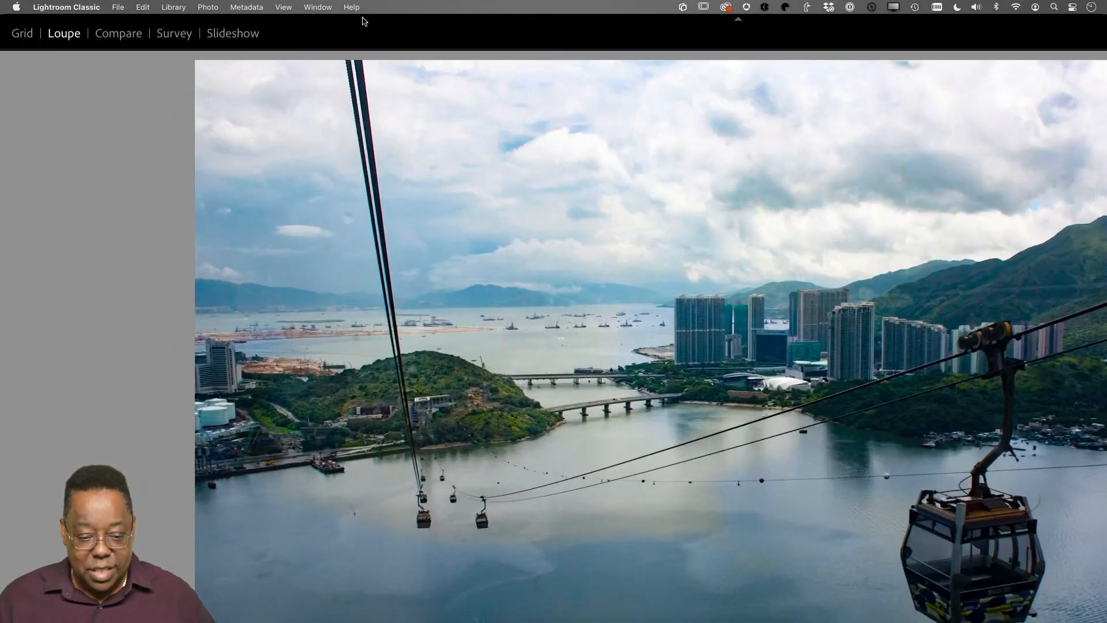
# - Turn off full screen for the secondary display so that it opens as a floating window
pyautogui.click(319, 7)
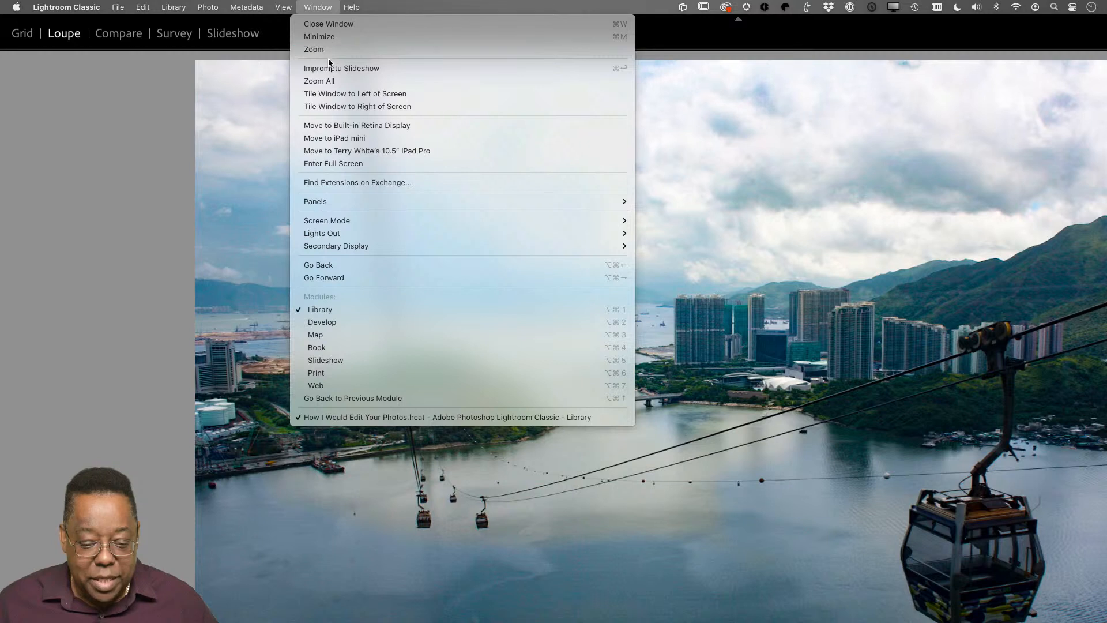
pyautogui.moveTo(375, 205)
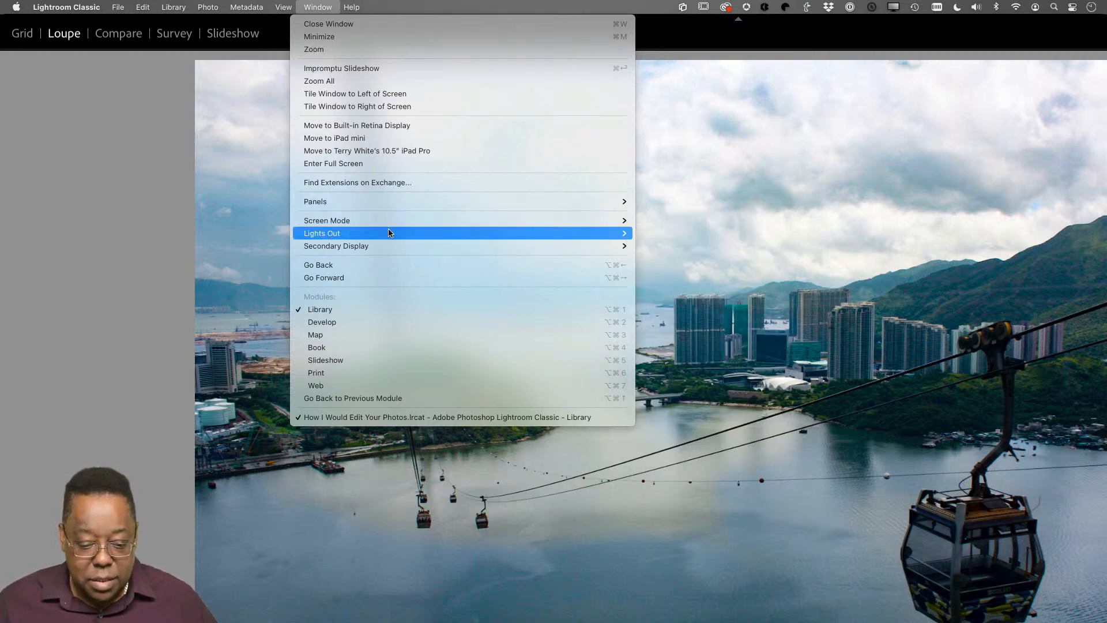
pyautogui.moveTo(388, 237)
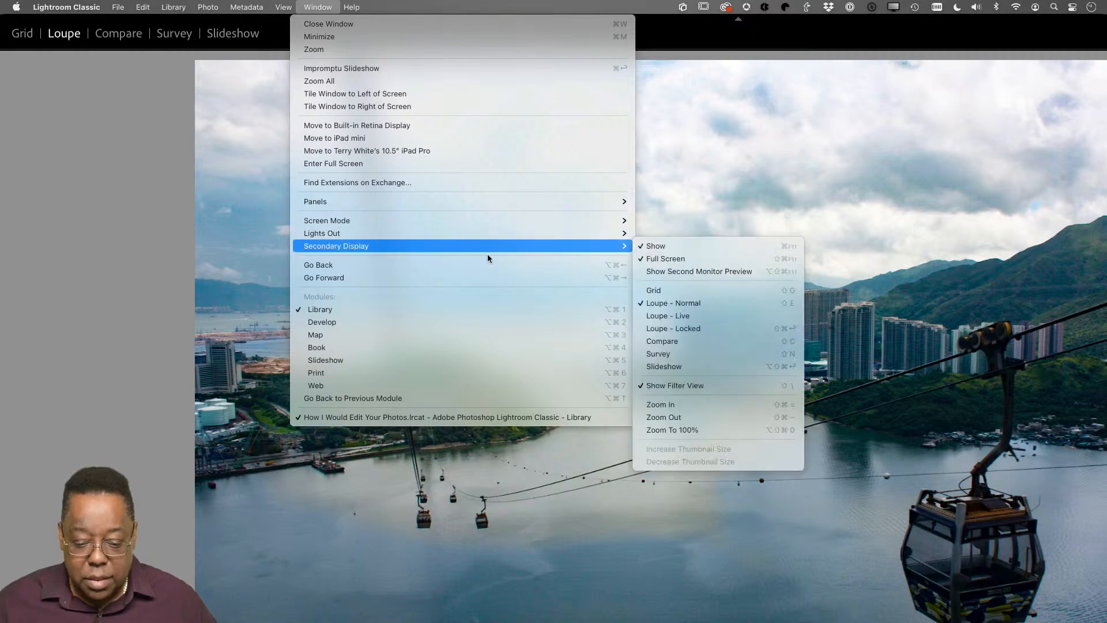
pyautogui.moveTo(579, 247)
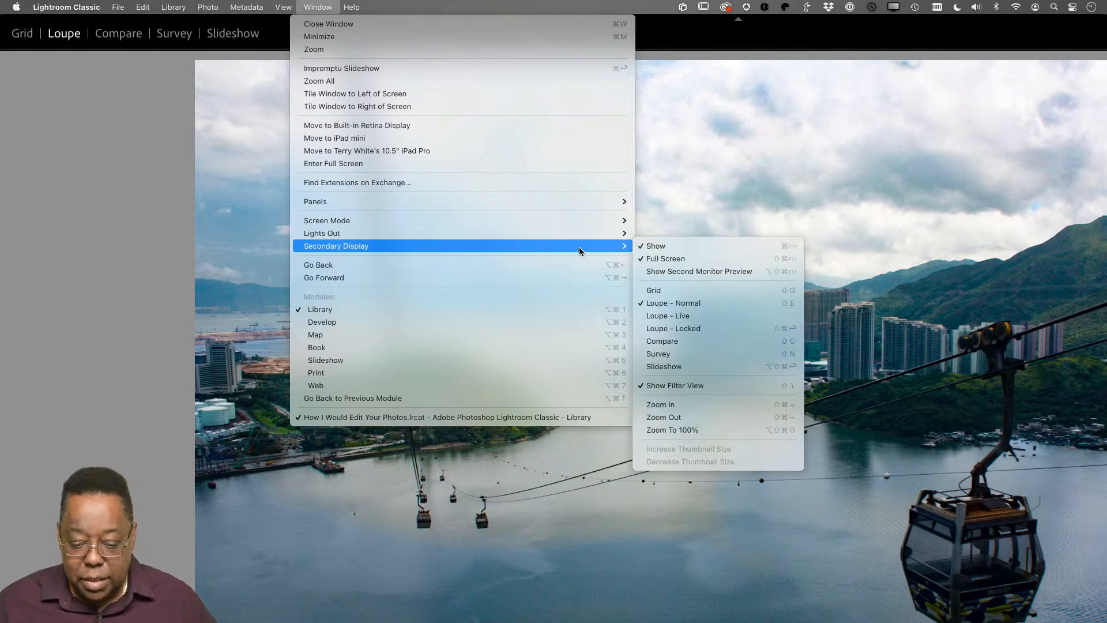
pyautogui.press('super+shift+F11')
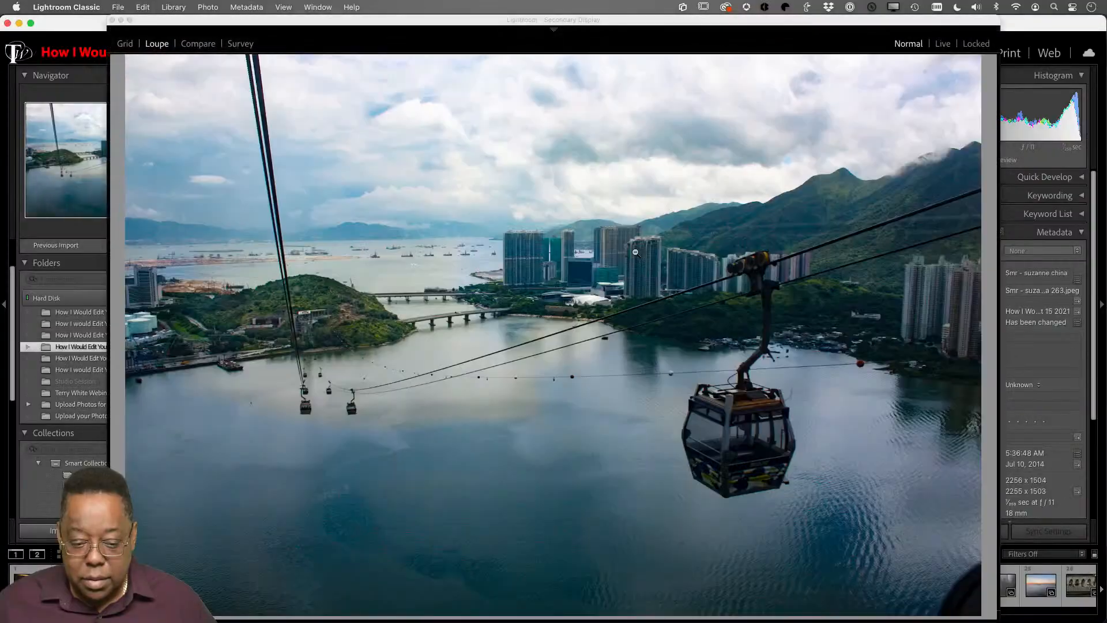
# - Move the secondary display window to another monitor, bring it back over the main window, and close it
pyautogui.moveTo(380, 22); pyautogui.dragTo(403, 79)
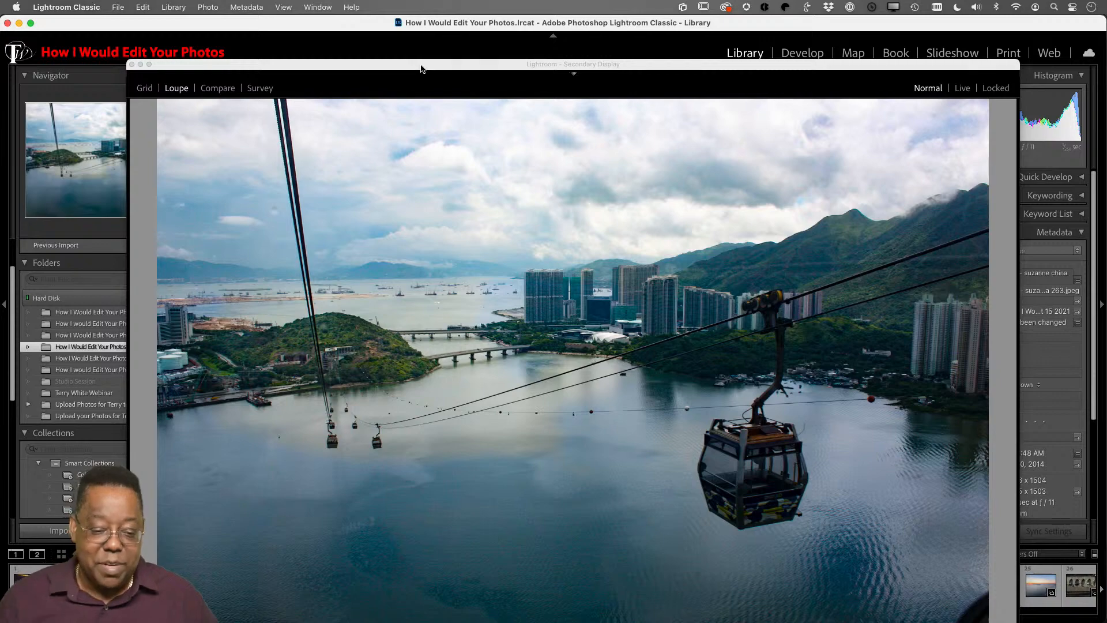
pyautogui.moveTo(421, 69); pyautogui.dragTo(0, 173)
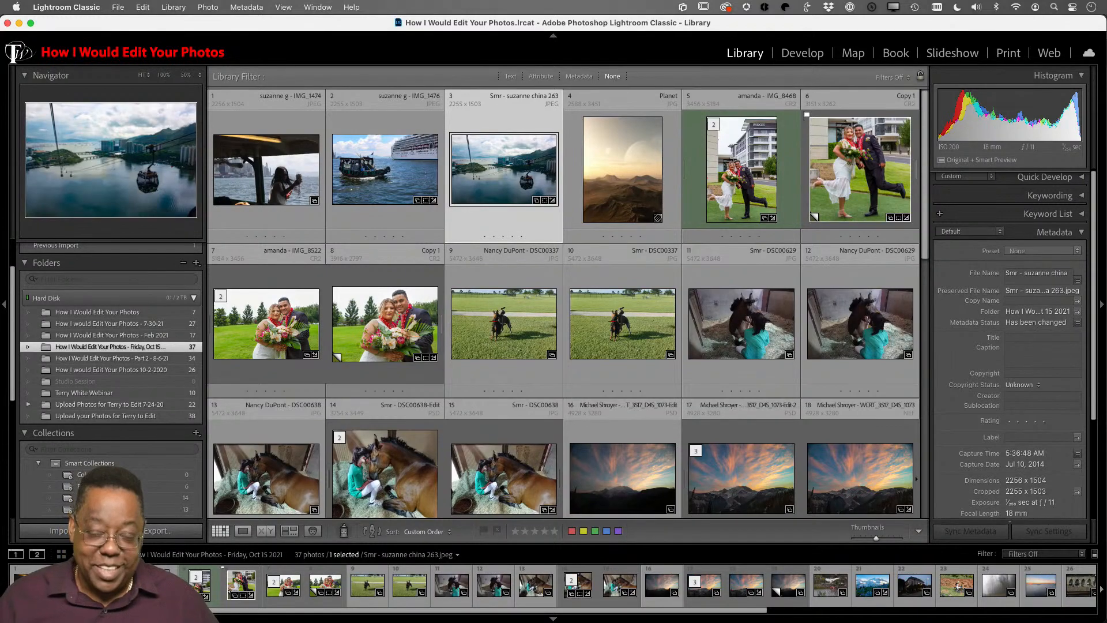
pyautogui.moveTo(1106, 403); pyautogui.dragTo(467, 98)
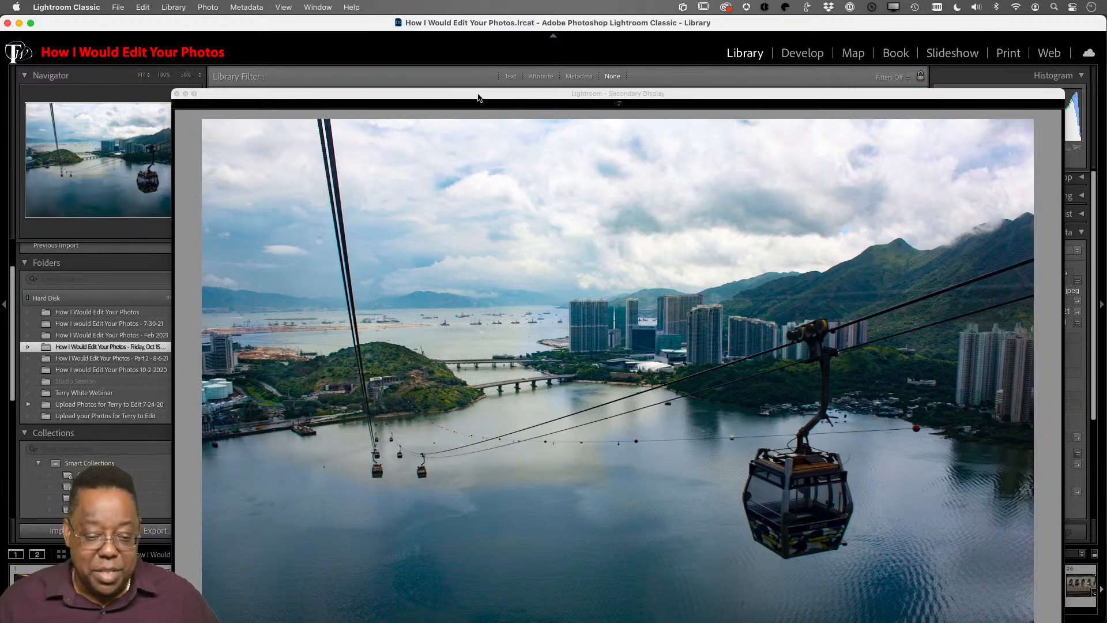
pyautogui.click(177, 94)
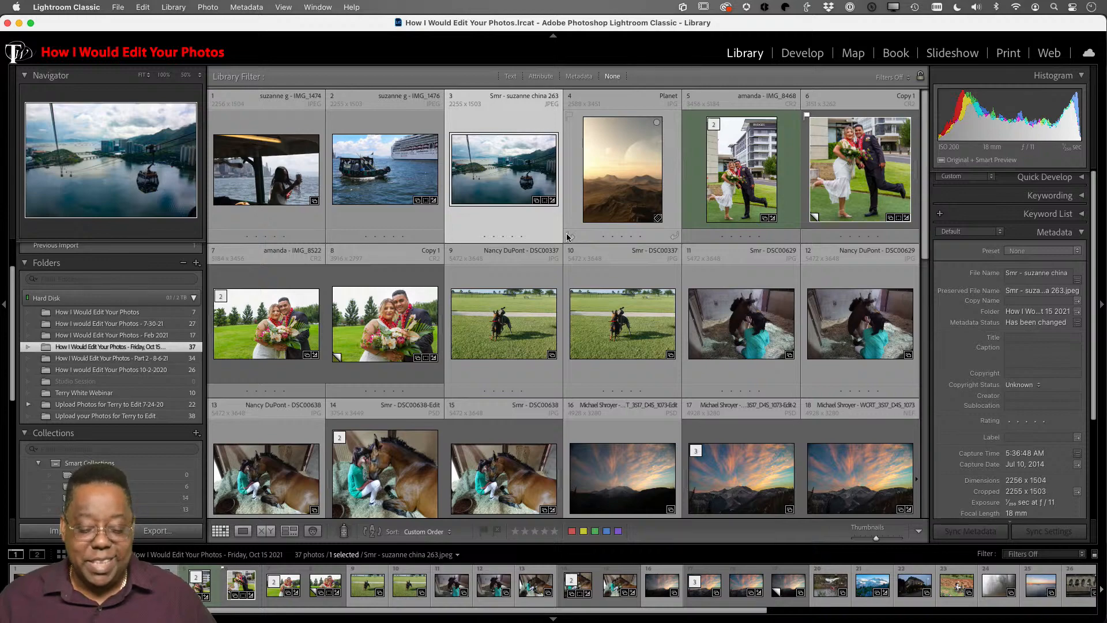
# - Select the WCRT_3517_D4S_1073.nef mountain sunset photo and open its export settings
pyautogui.scroll(-5, 567, 236)
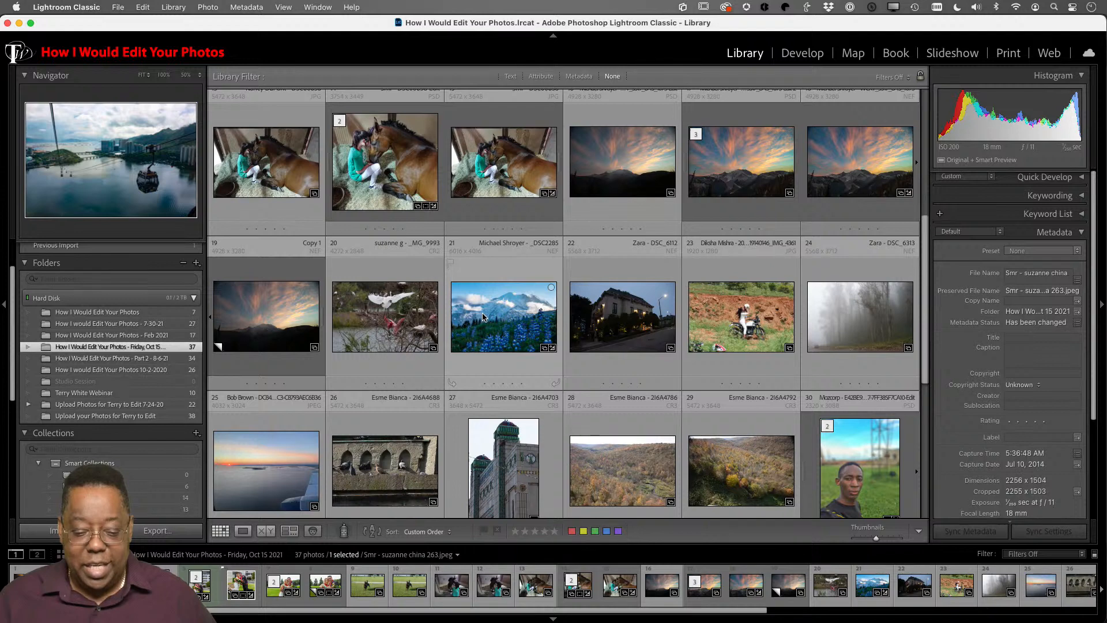
pyautogui.click(482, 317)
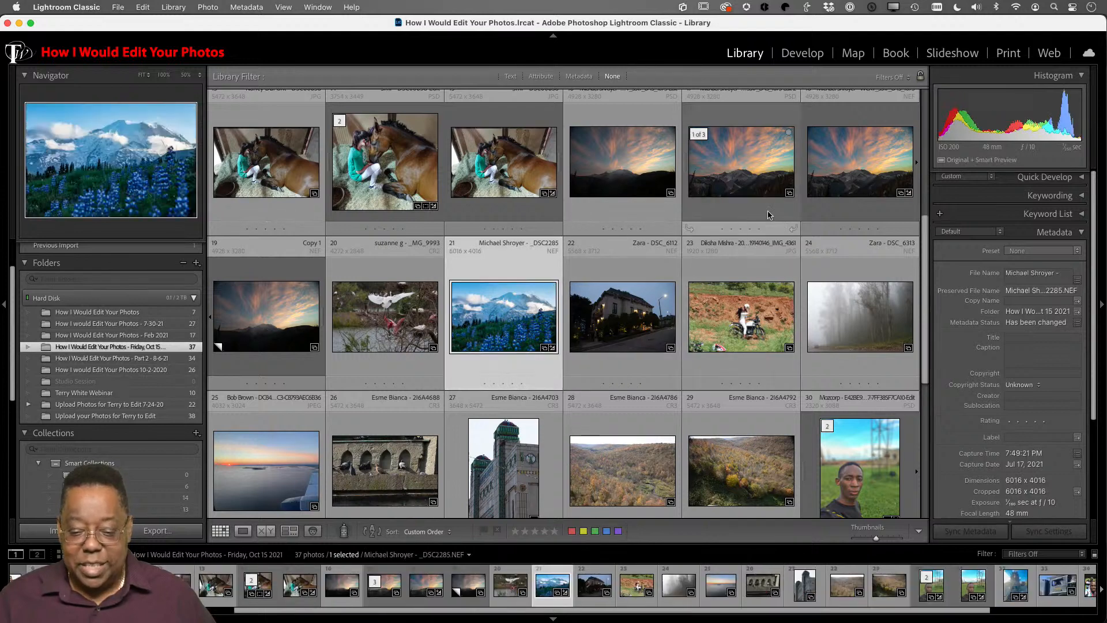
pyautogui.click(827, 176)
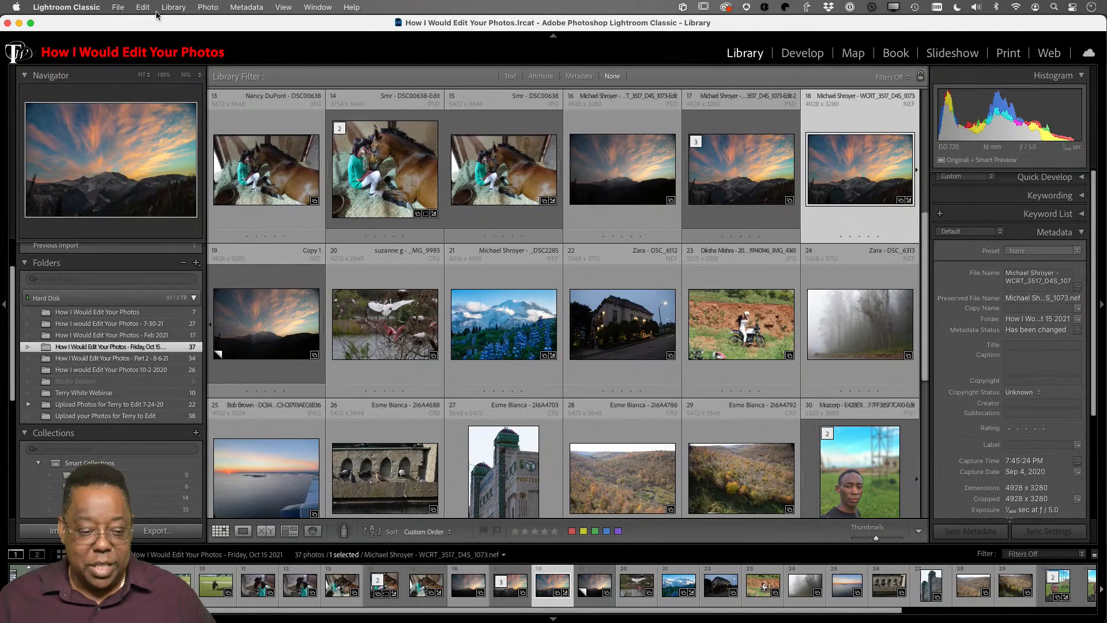
pyautogui.click(115, 7)
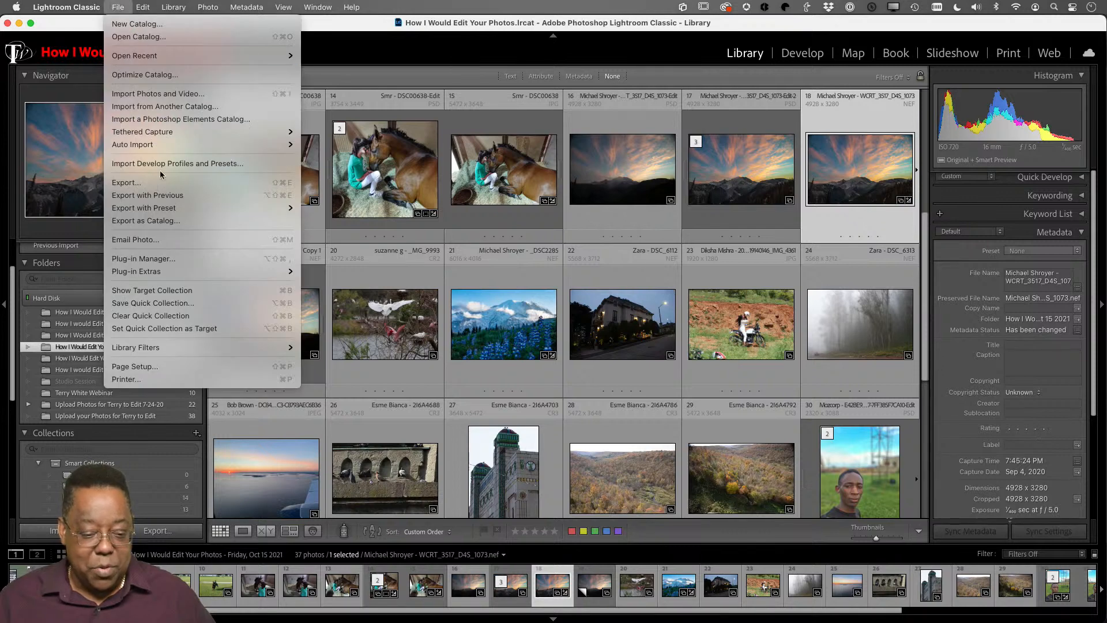
pyautogui.click(178, 185)
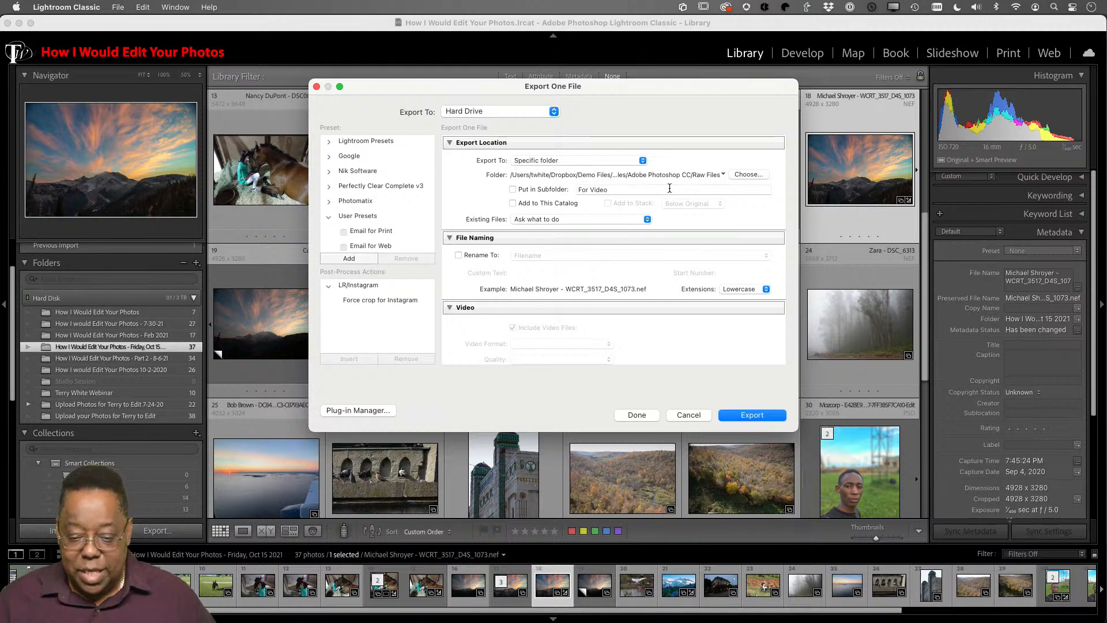
# - Set the export location to the Desktop folder and put the export in a subfolder named For IG
pyautogui.click(740, 179)
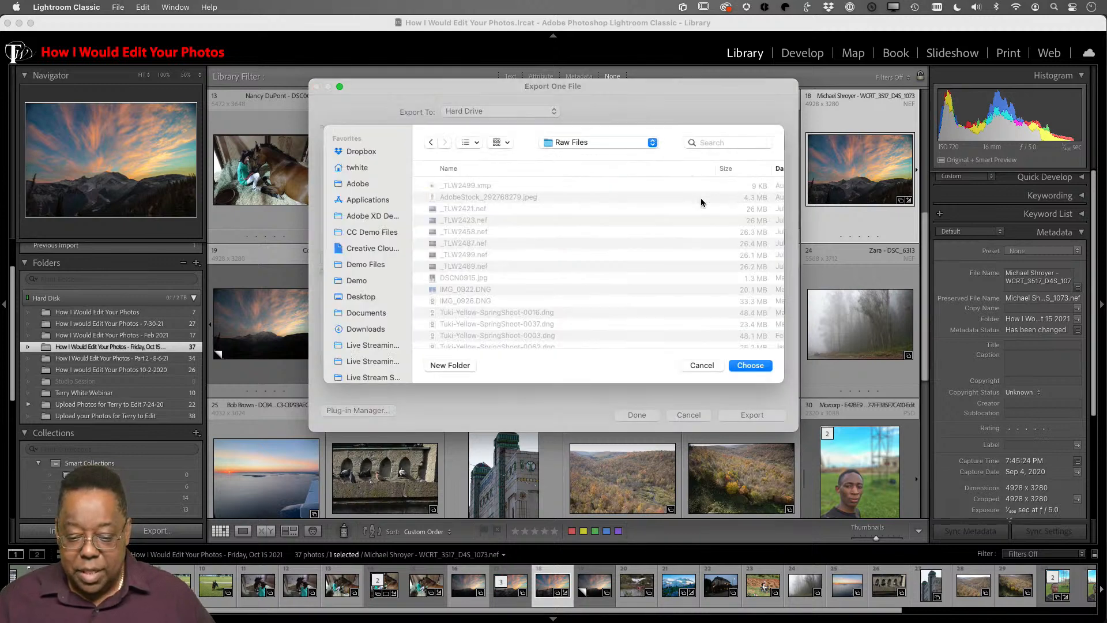
pyautogui.press('super+shift+d')
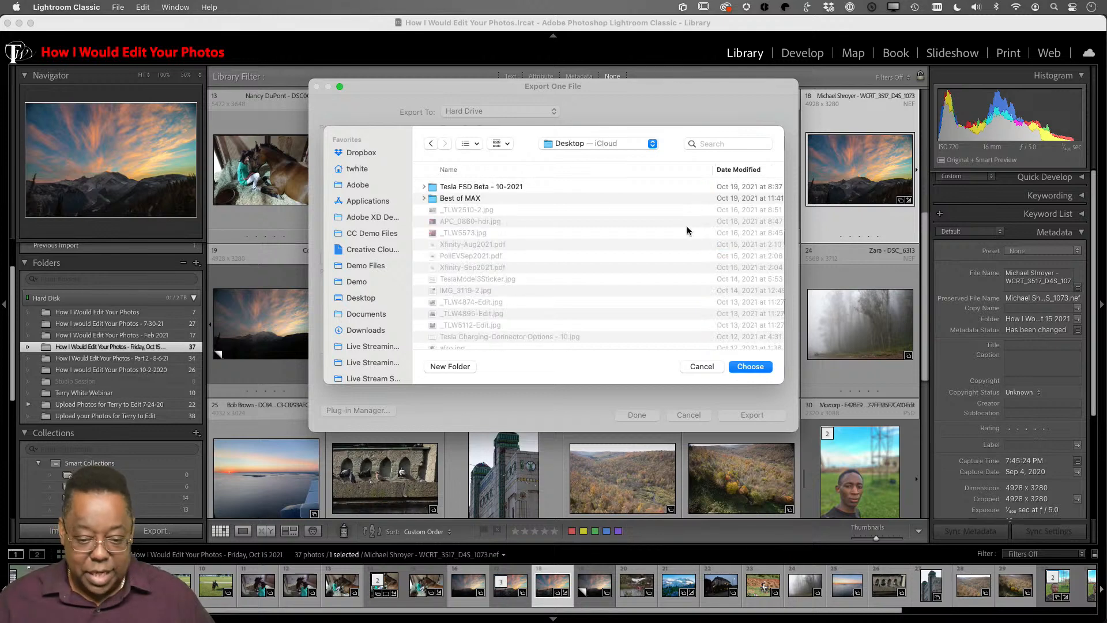
pyautogui.click(747, 366)
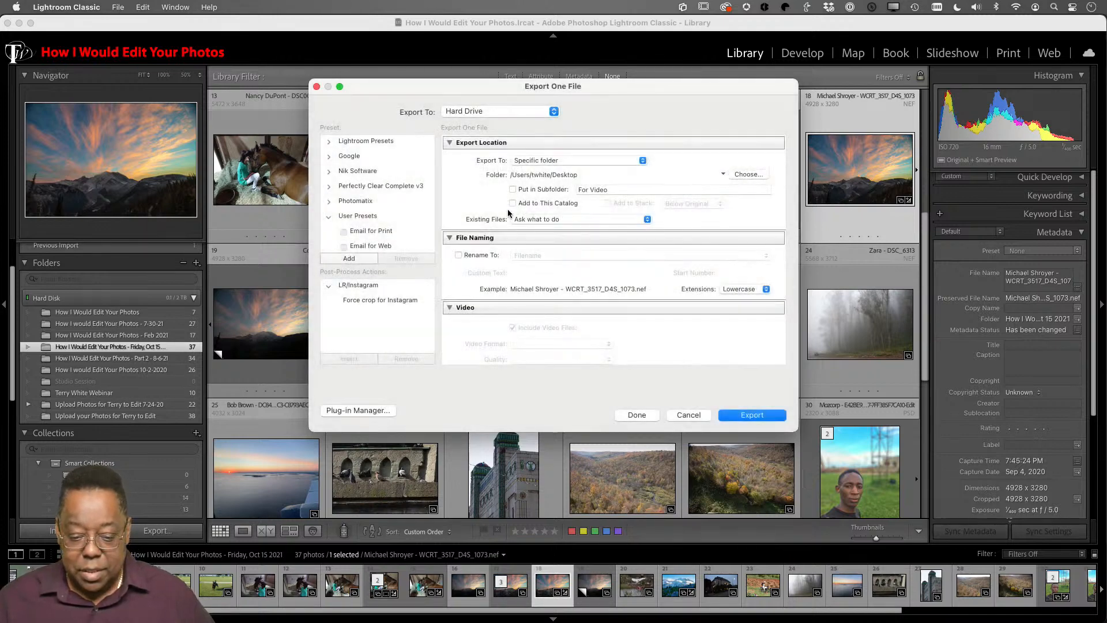
pyautogui.click(514, 190)
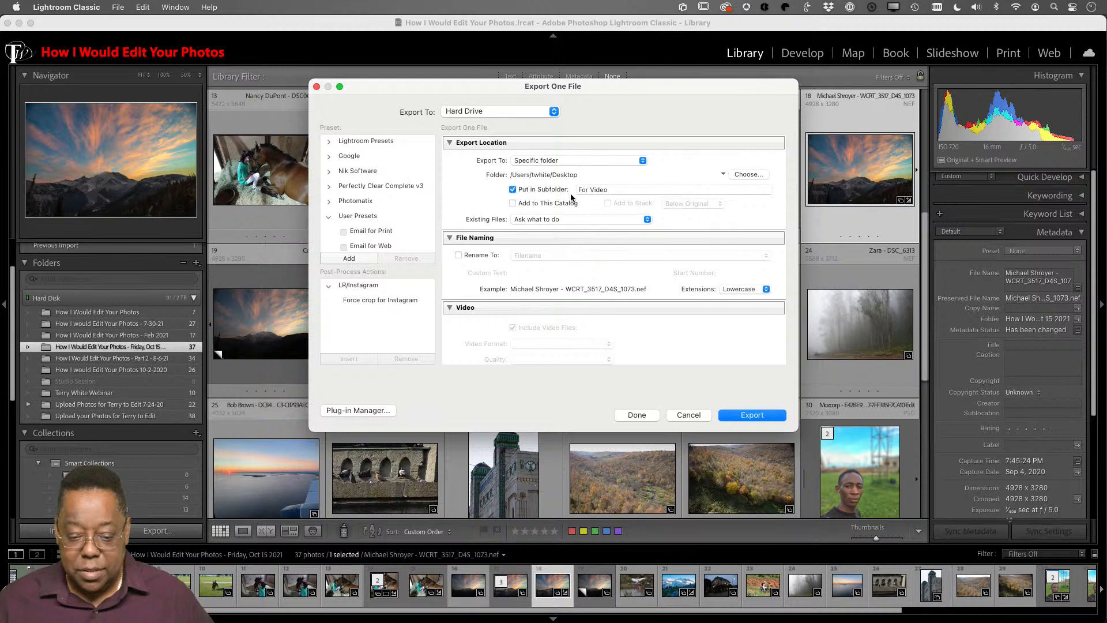
pyautogui.click(590, 190)
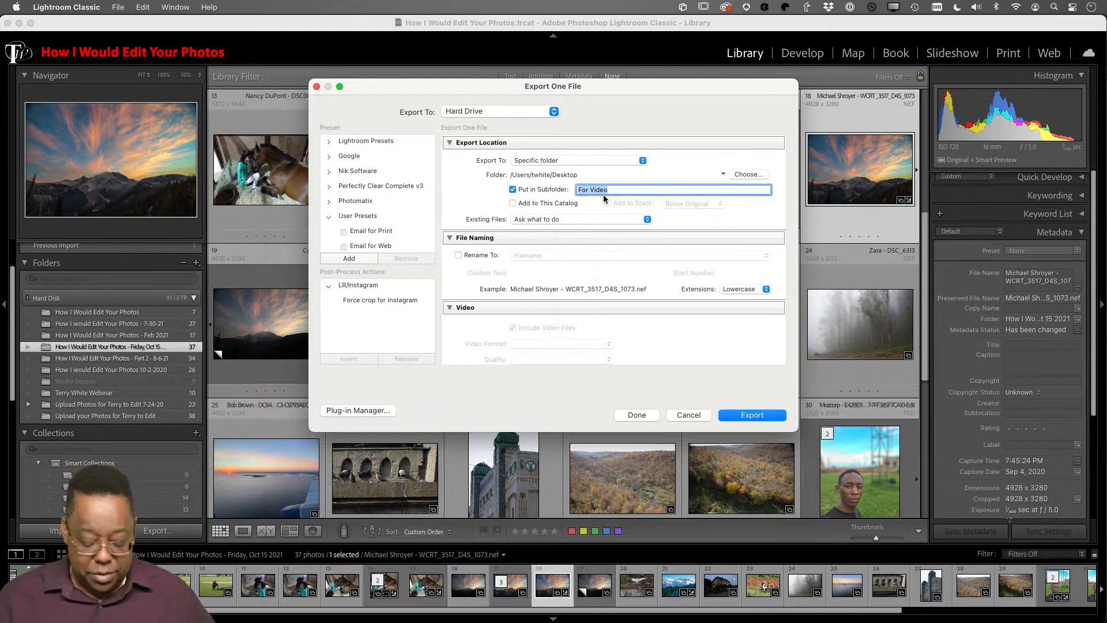
pyautogui.press('BackSpace')
pyautogui.write('For IG')
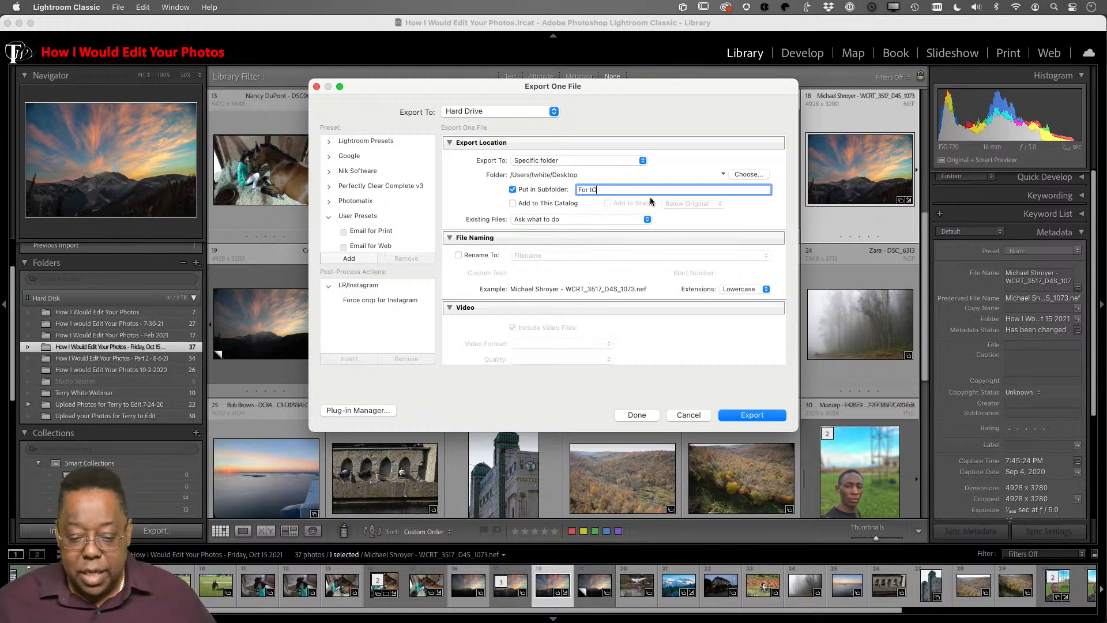
# - Set the export image format to JPEG with a quality of 100
pyautogui.scroll(-3, 642, 272)
pyautogui.scroll(-7, 643, 272)
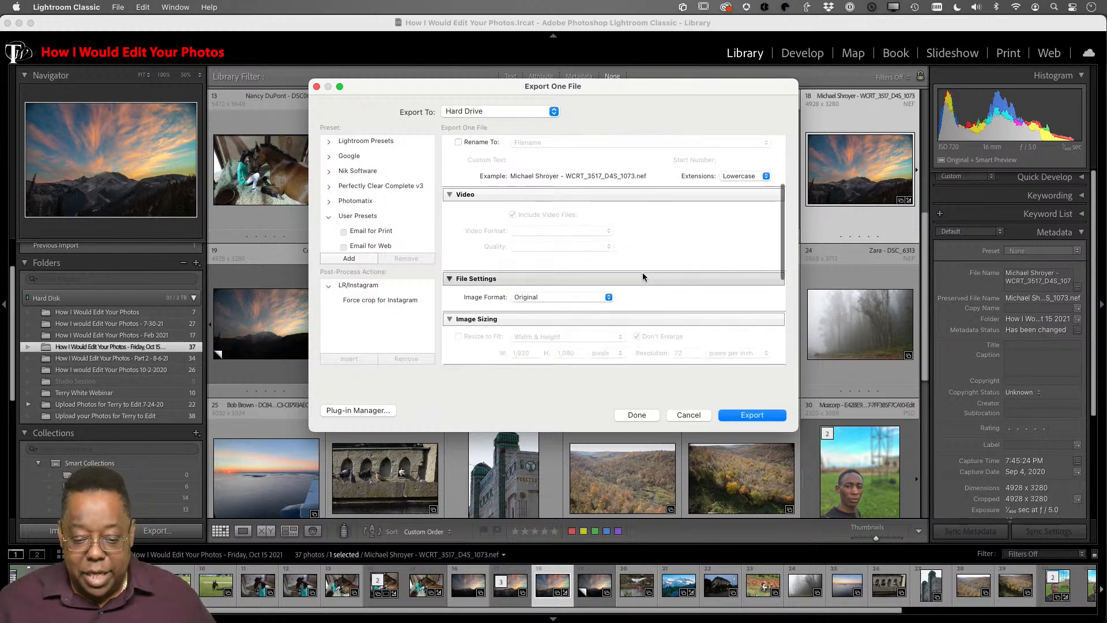
pyautogui.scroll(-1, 642, 272)
pyautogui.click(605, 220)
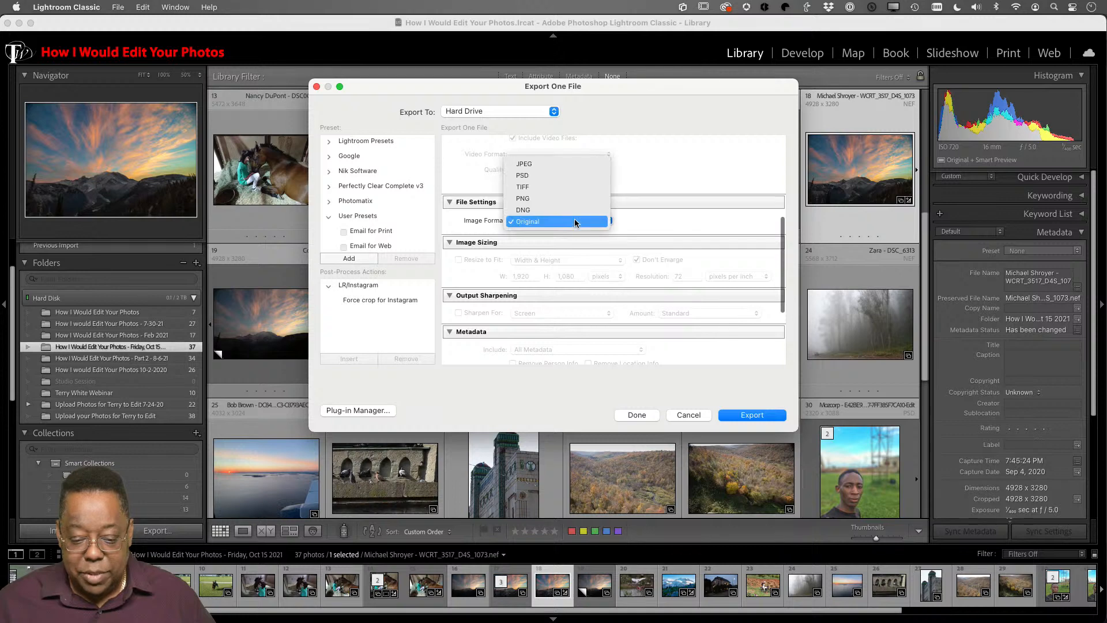
pyautogui.click(579, 165)
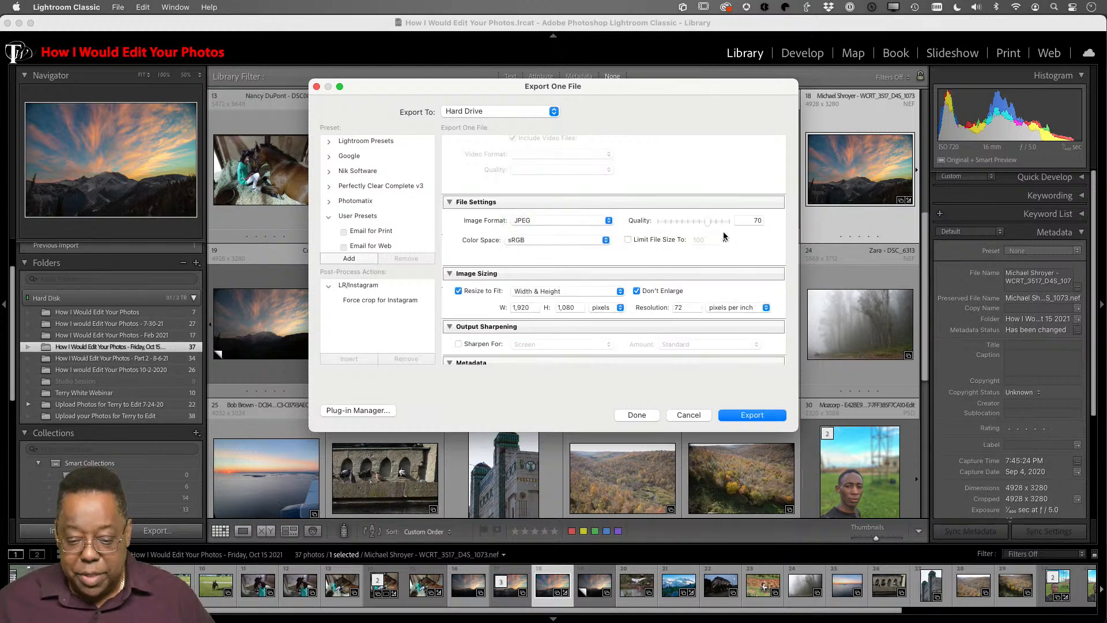
pyautogui.moveTo(709, 223); pyautogui.dragTo(736, 220)
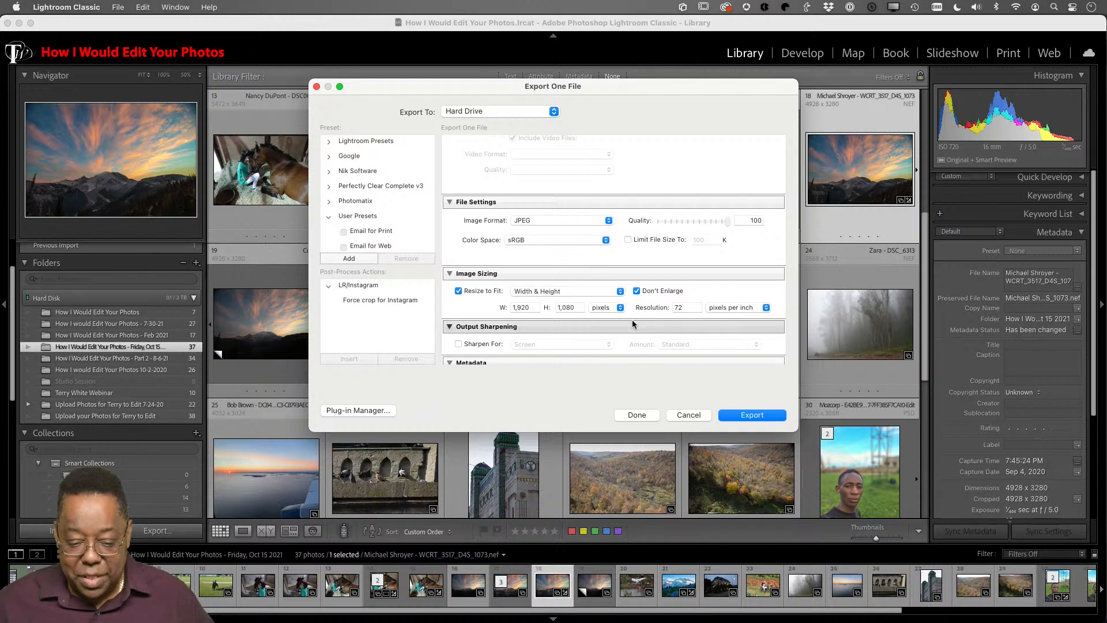
# - Resize the exported photo to fit a Long Edge of 1,080 pixels
pyautogui.scroll(-3, 633, 324)
pyautogui.click(546, 275)
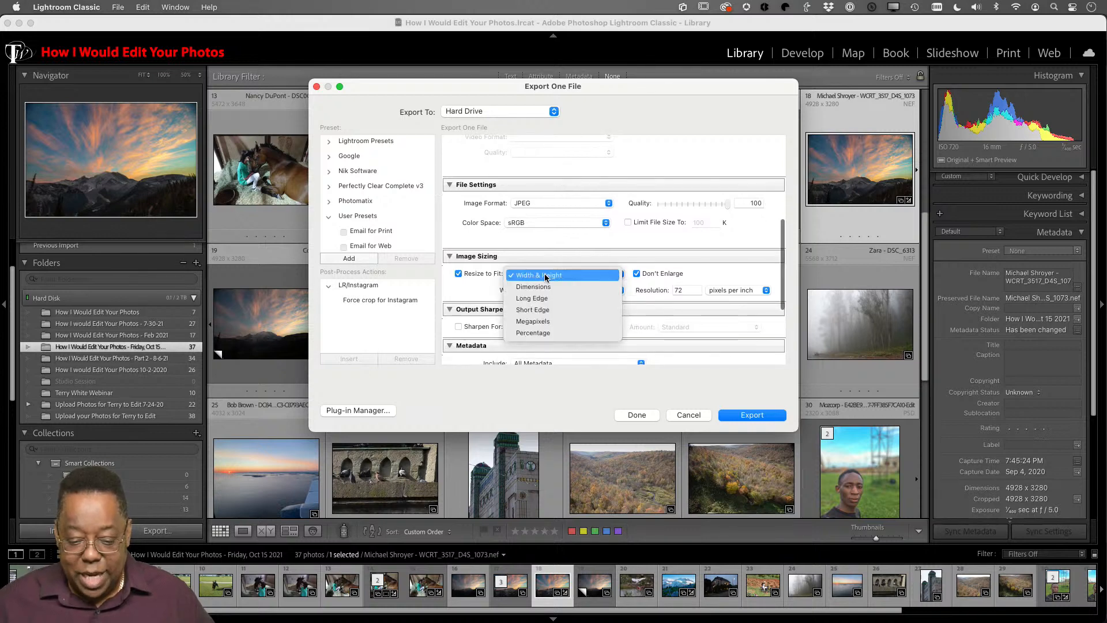
pyautogui.click(560, 302)
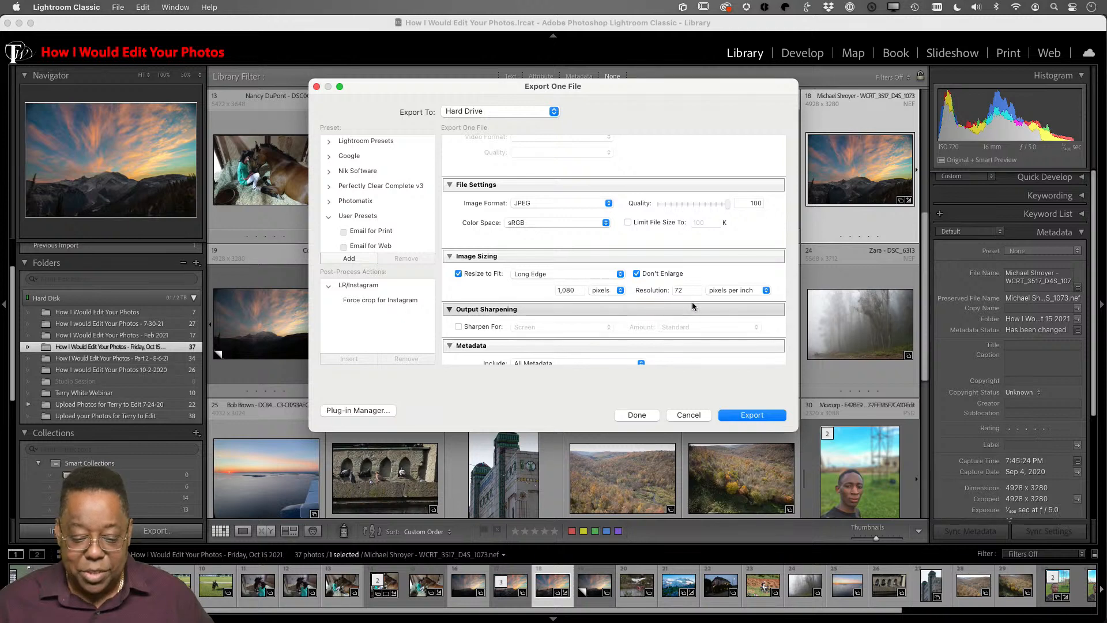
pyautogui.scroll(-5, 702, 312)
pyautogui.scroll(-3, 702, 312)
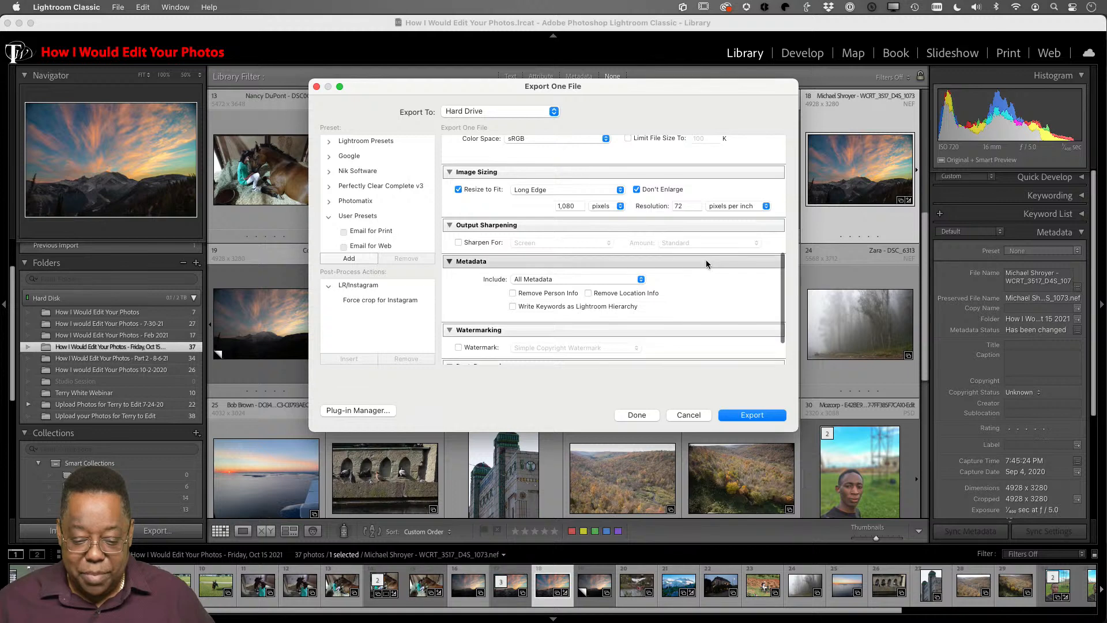
# - Limit the metadata included in the exported photo to Copyright Only
pyautogui.scroll(-3, 709, 266)
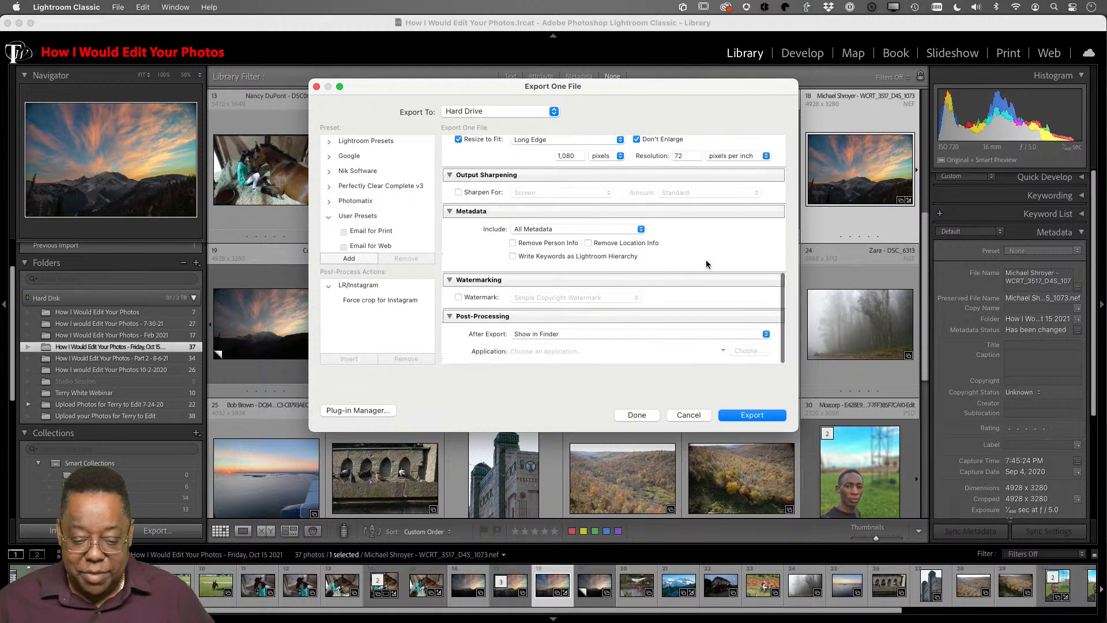
pyautogui.click(542, 232)
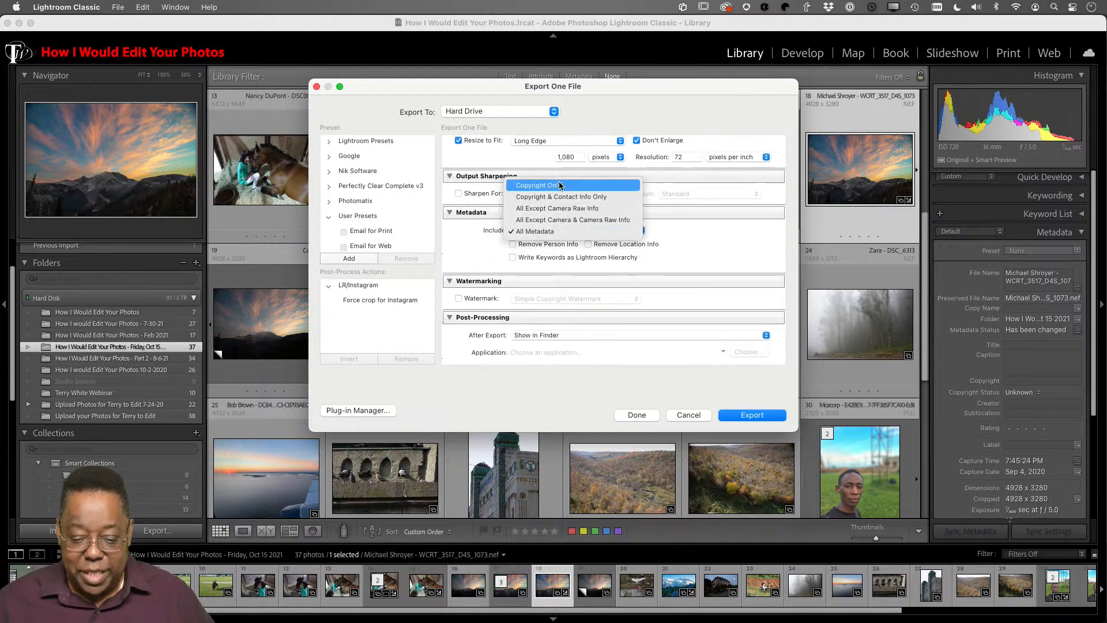
pyautogui.click(538, 186)
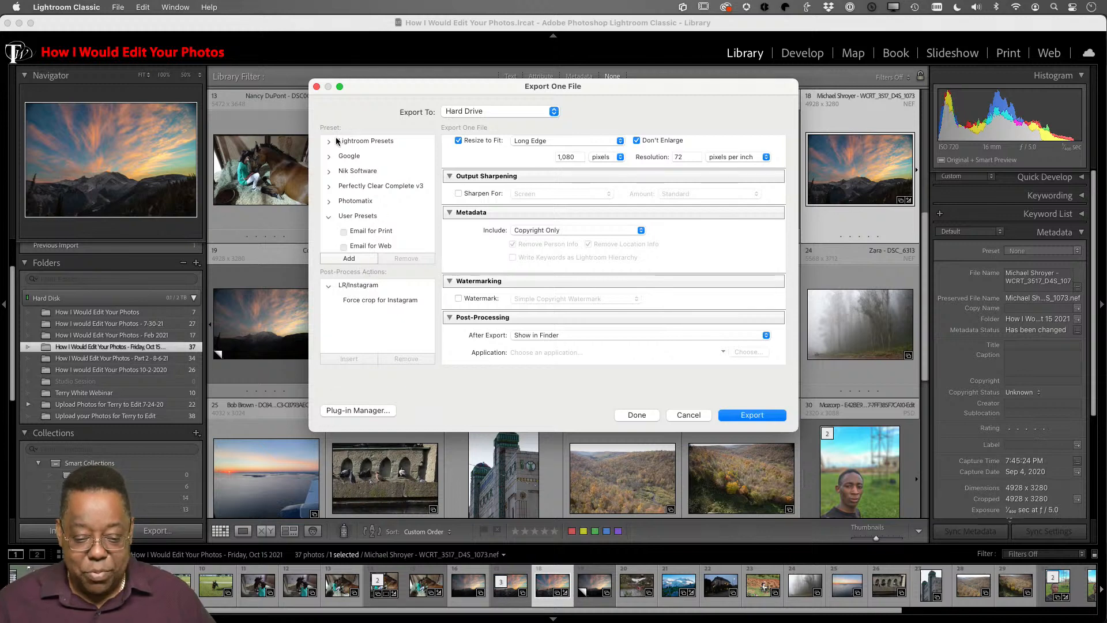
# - Save the current export settings as a preset named For IG in User Presets and leave the export settings without exporting
pyautogui.click(365, 259)
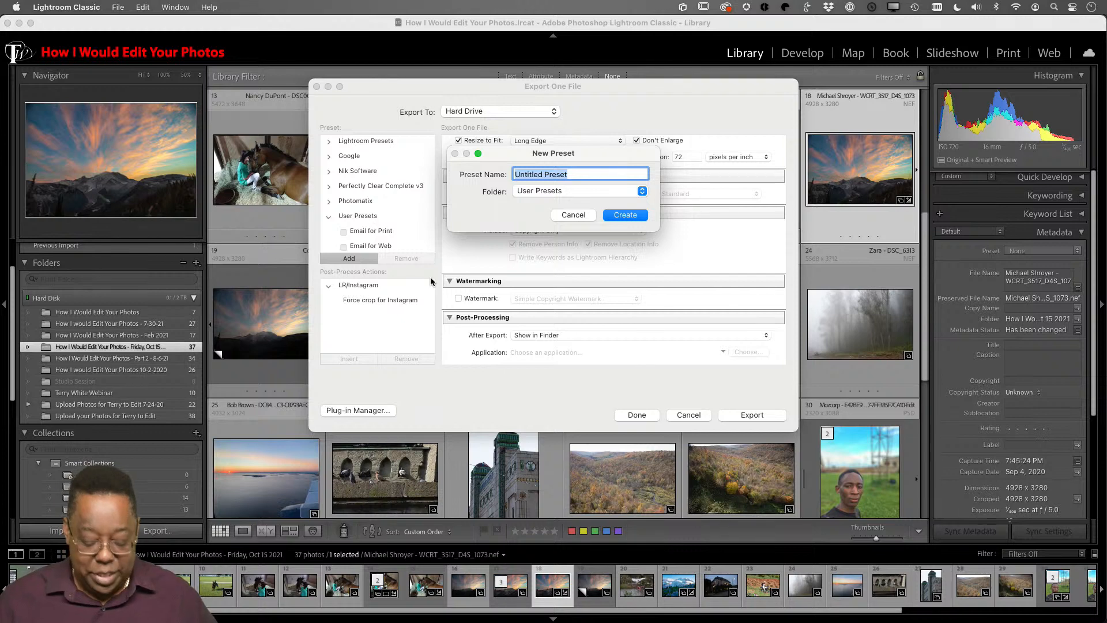
pyautogui.write('For ')
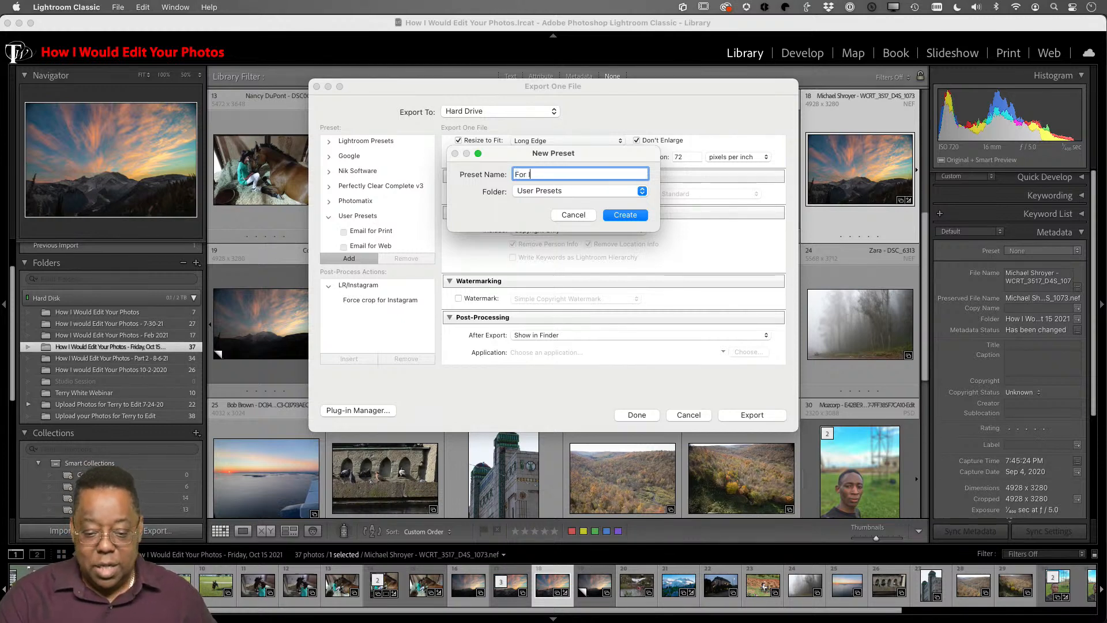
pyautogui.write('IG')
pyautogui.click(623, 216)
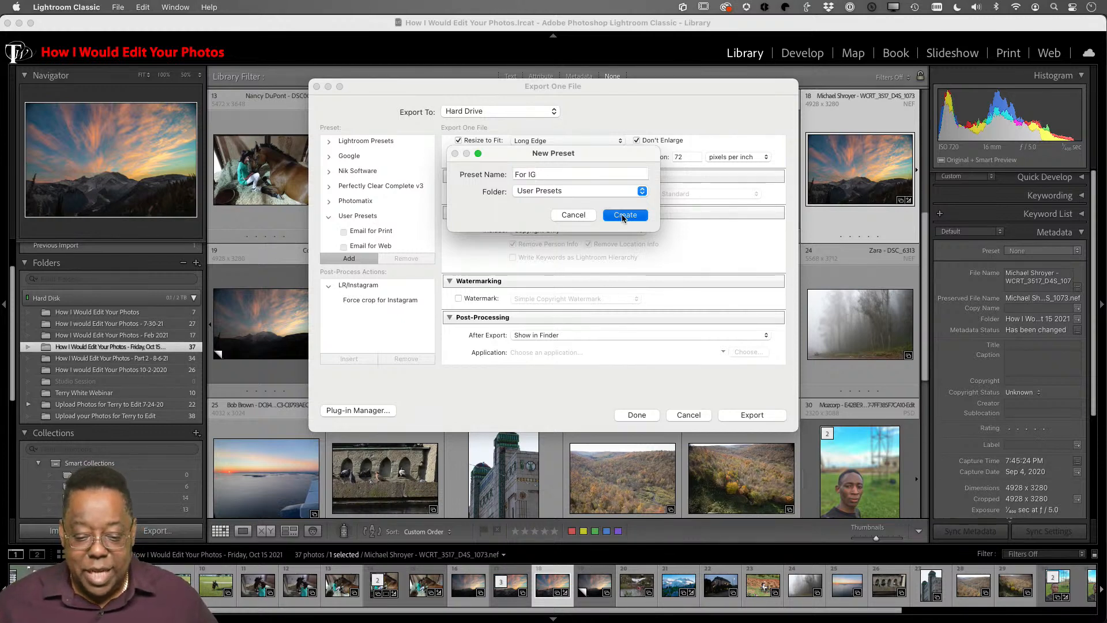
pyautogui.scroll(-3, 388, 227)
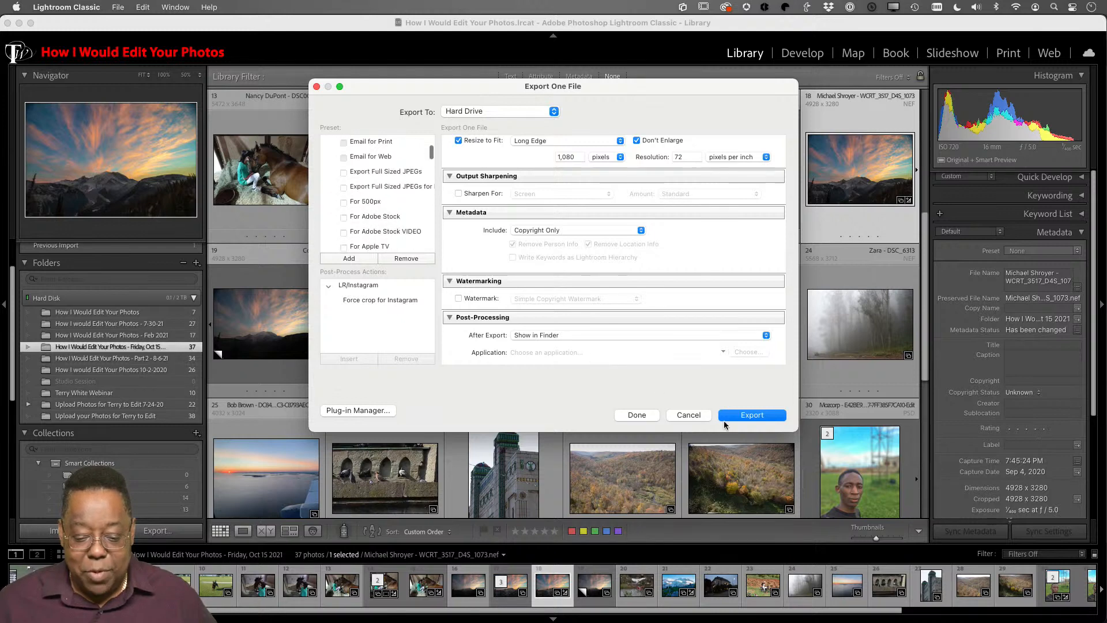
pyautogui.click(696, 418)
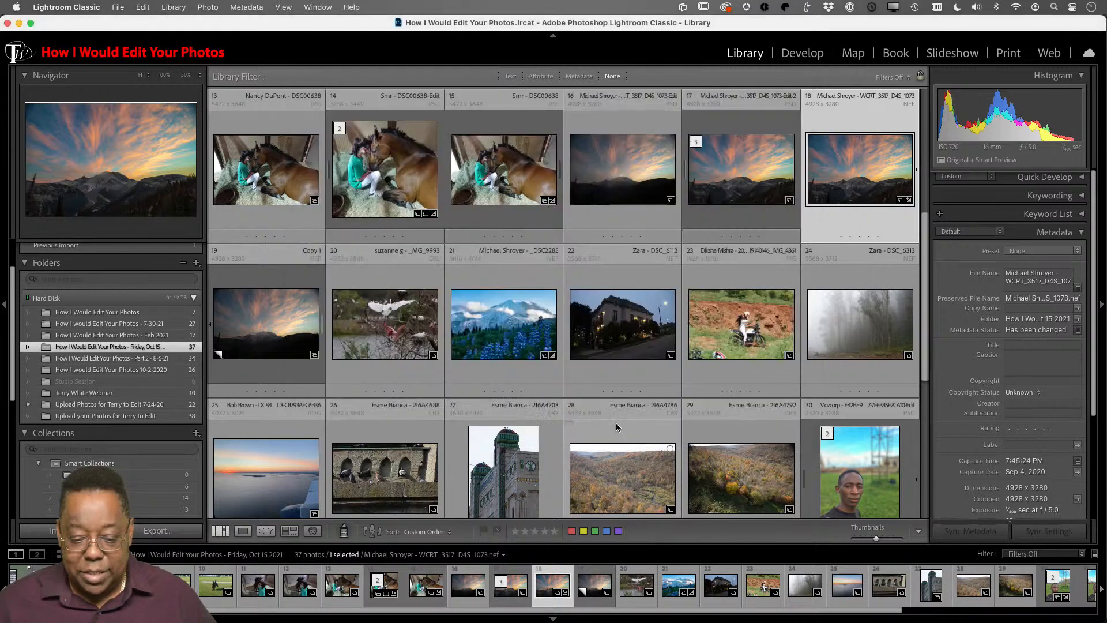
# - Export the mountain sunset, the snowy mountain with blue flowers and the man-in-a-field portrait together using the For IG export preset
pyautogui.keyDown('super'); pyautogui.click(466, 330); pyautogui.keyUp('super')
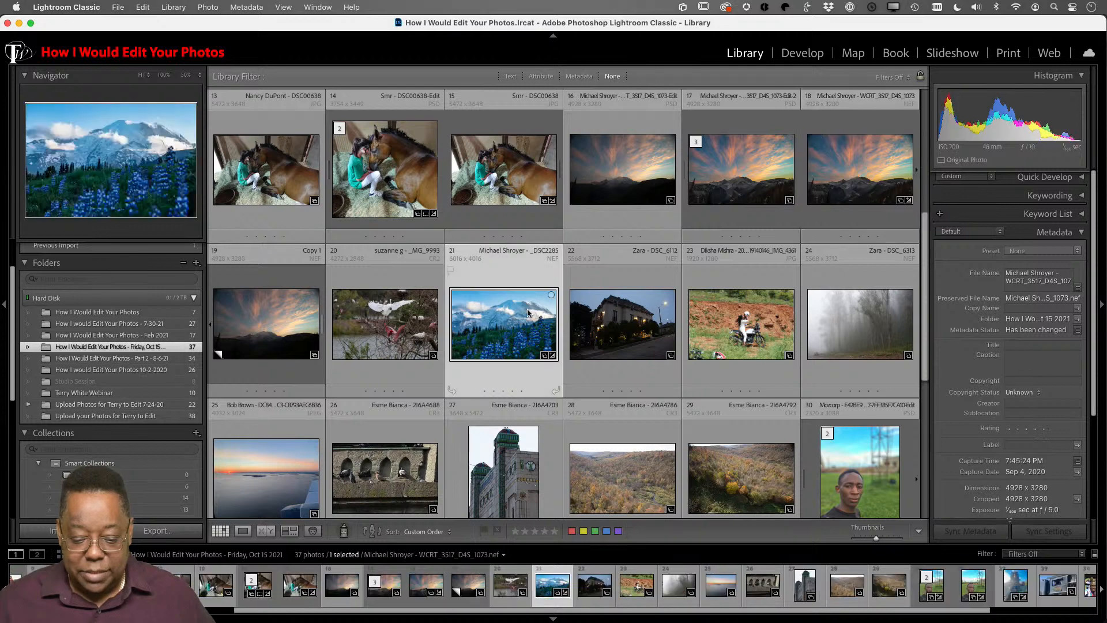
pyautogui.keyDown('super'); pyautogui.click(854, 489); pyautogui.keyUp('super')
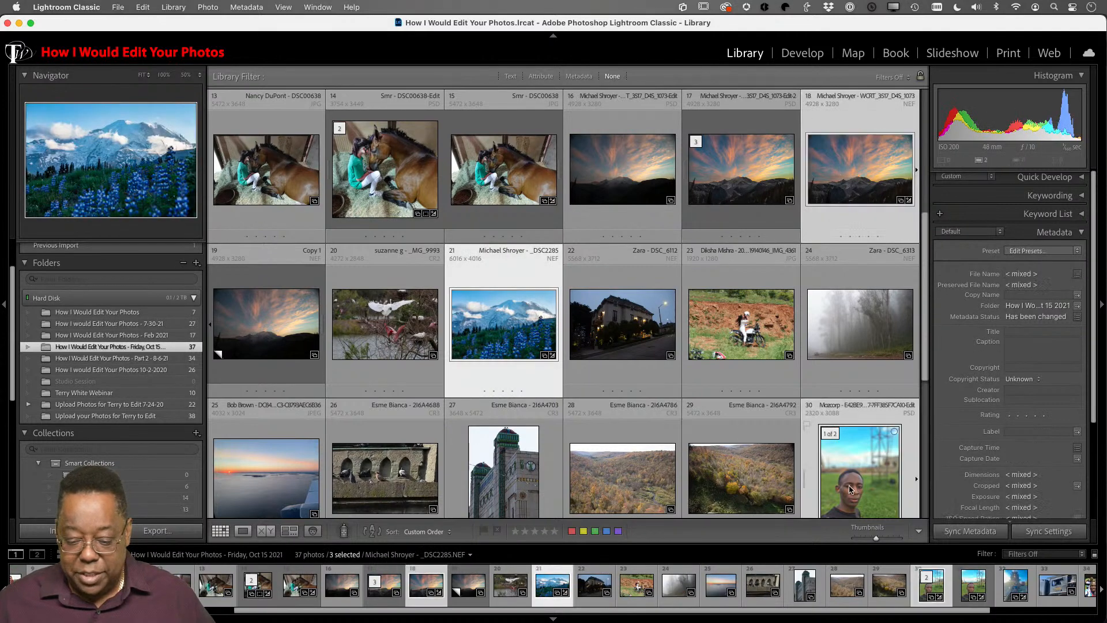
pyautogui.click(118, 7)
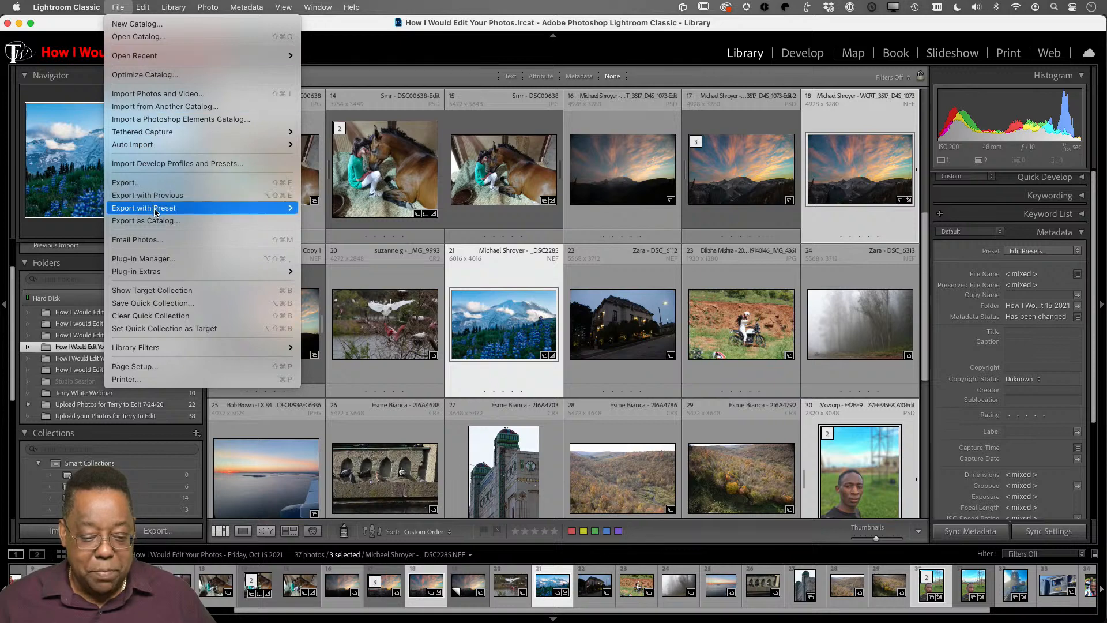
pyautogui.moveTo(156, 211)
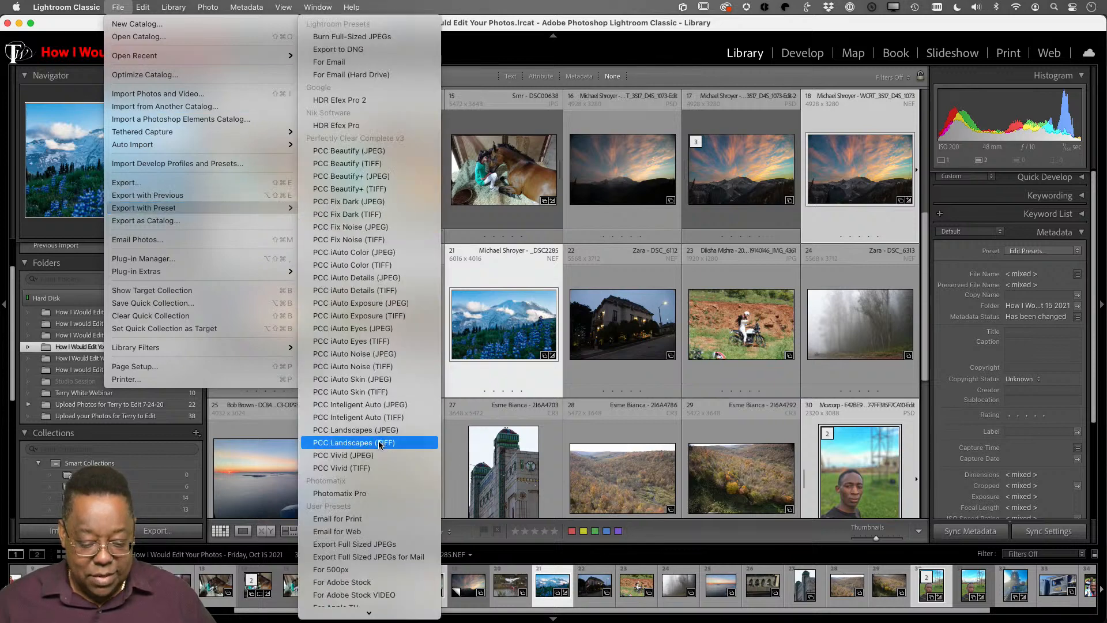
pyautogui.scroll(-10, 379, 444)
pyautogui.scroll(-5, 380, 444)
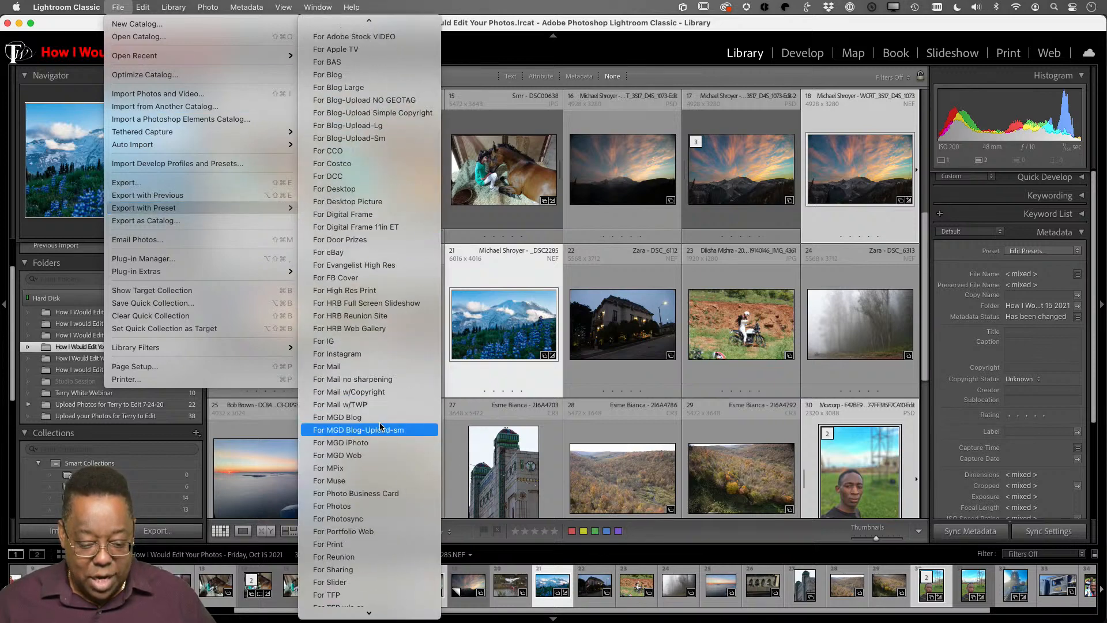
pyautogui.click(405, 344)
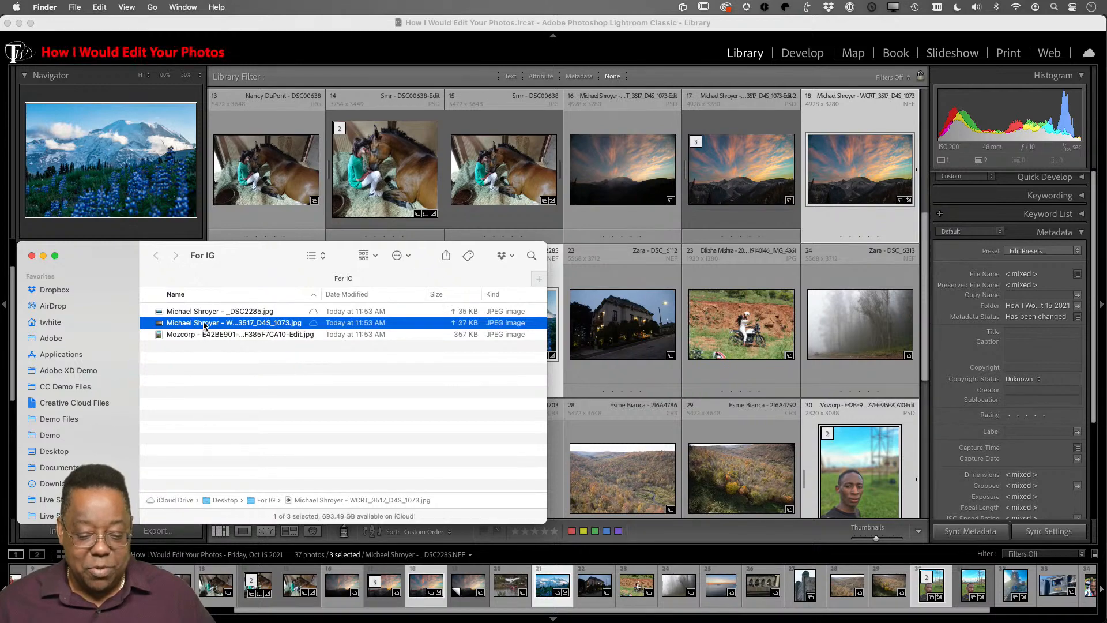
# - Preview the exported _DSC2285.jpg file in the For IG folder, close the preview and return to Lightroom Classic
pyautogui.click(204, 312)
pyautogui.press('space')
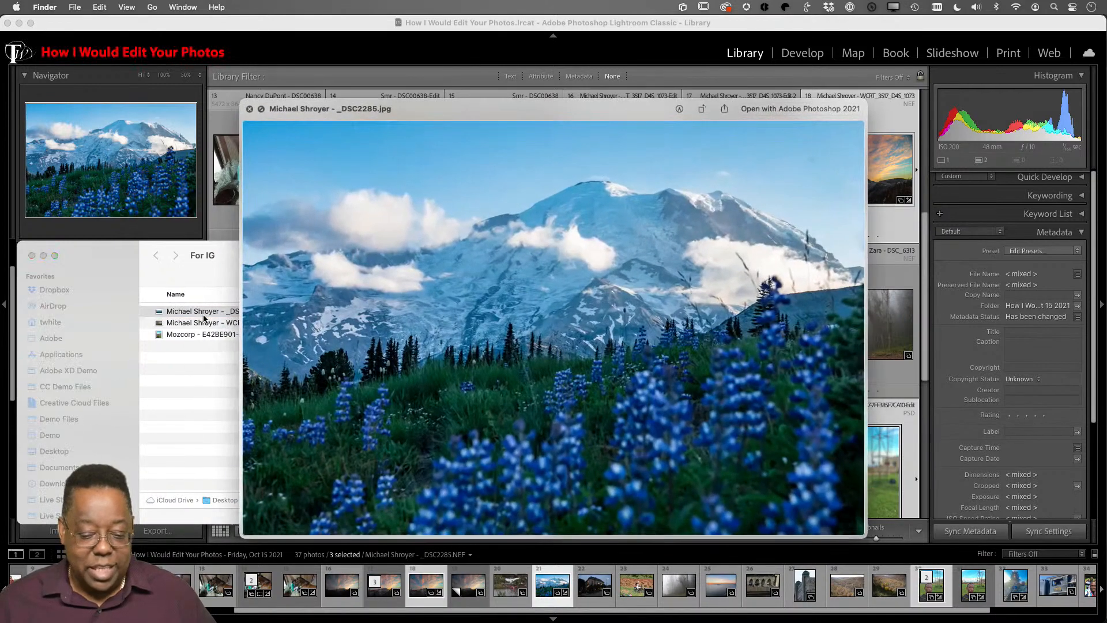
pyautogui.press('space')
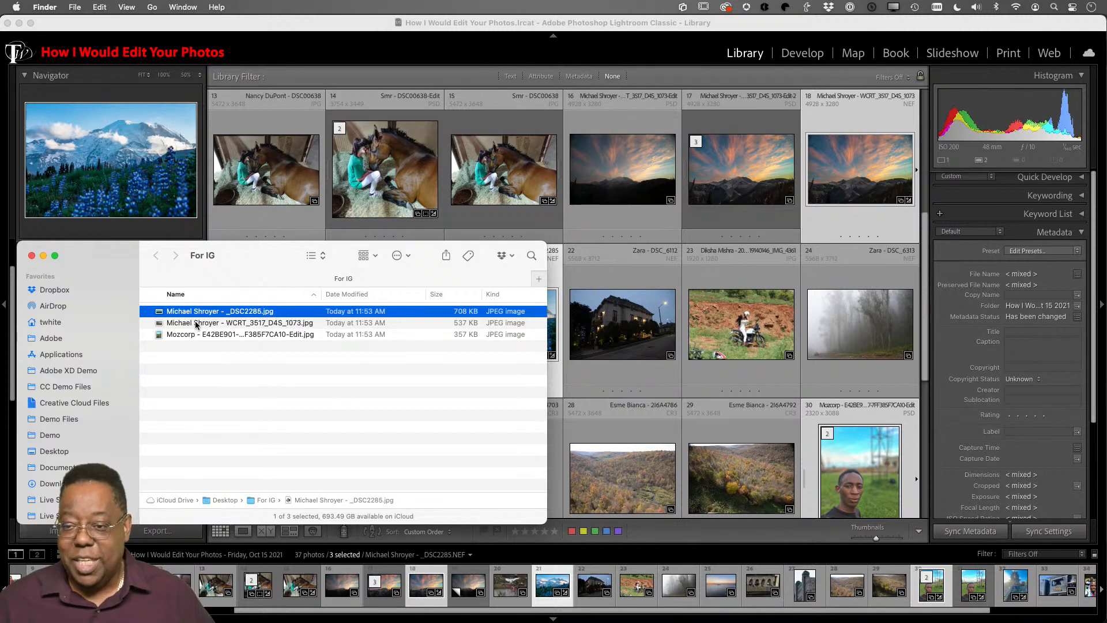
pyautogui.click(369, 22)
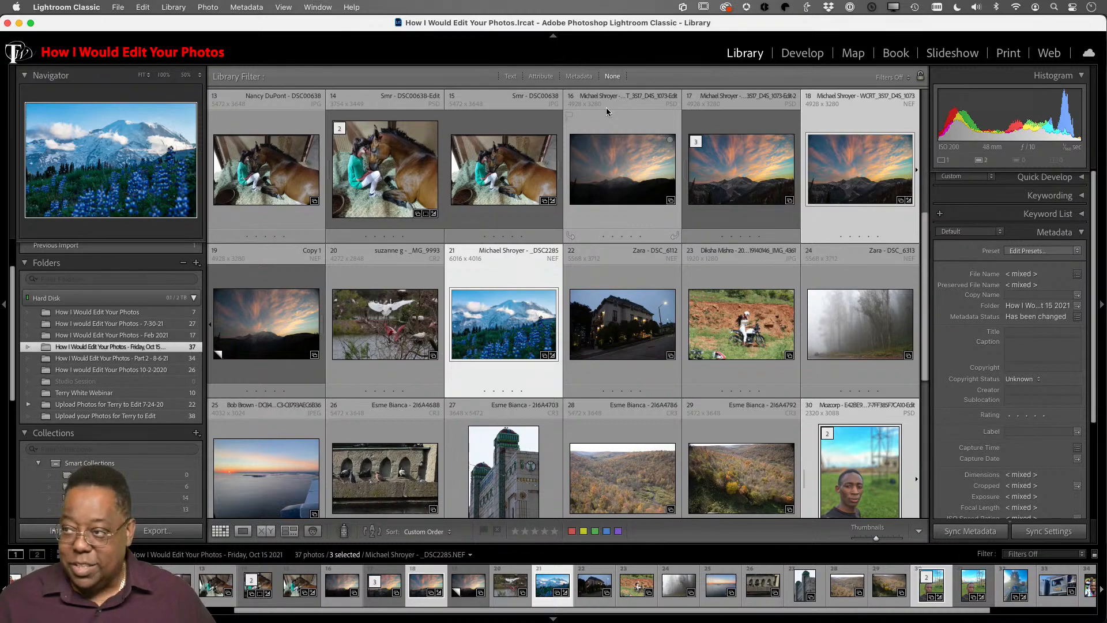
# - Switch to Lightroom and open the portrait of the woman in the black lace top from Special Effects for editing
pyautogui.press('super+Tab')
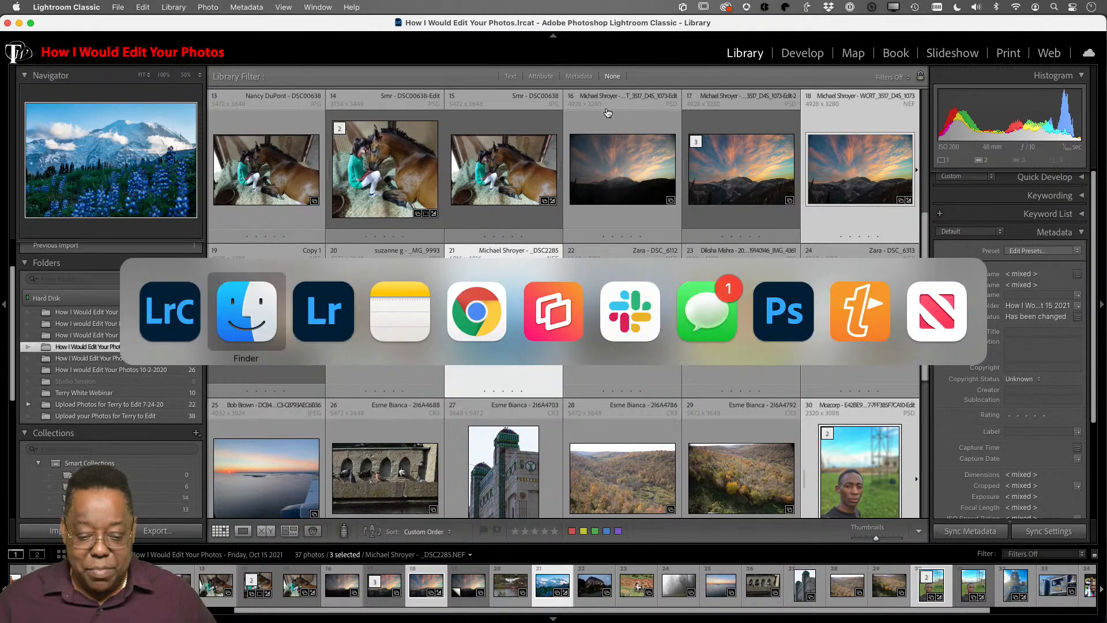
pyautogui.press('super+Tab')
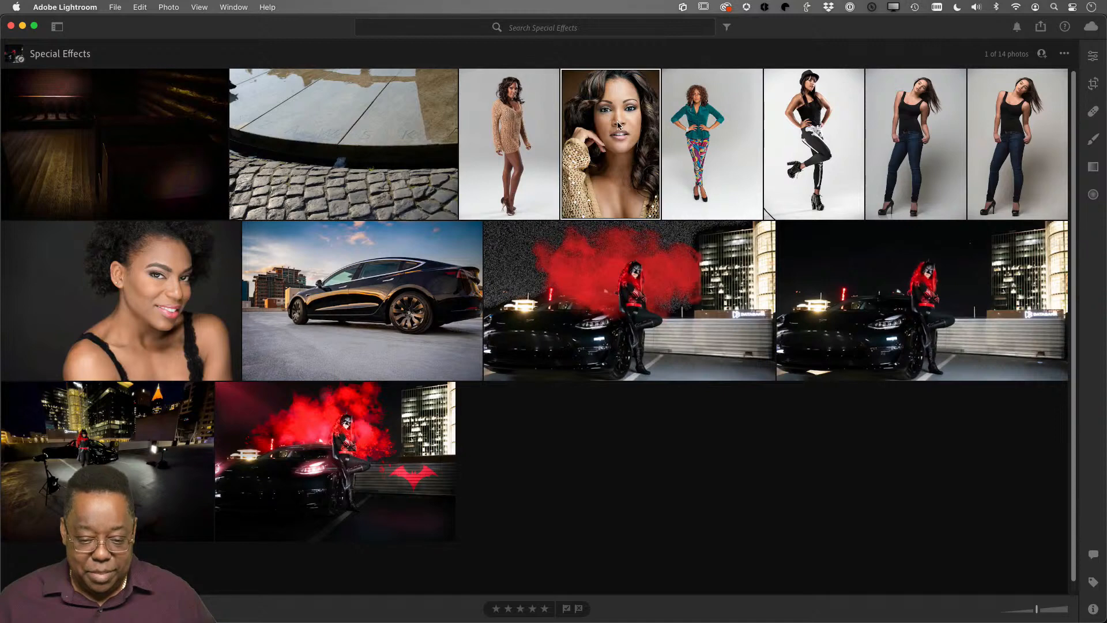
pyautogui.doubleClick(618, 125)
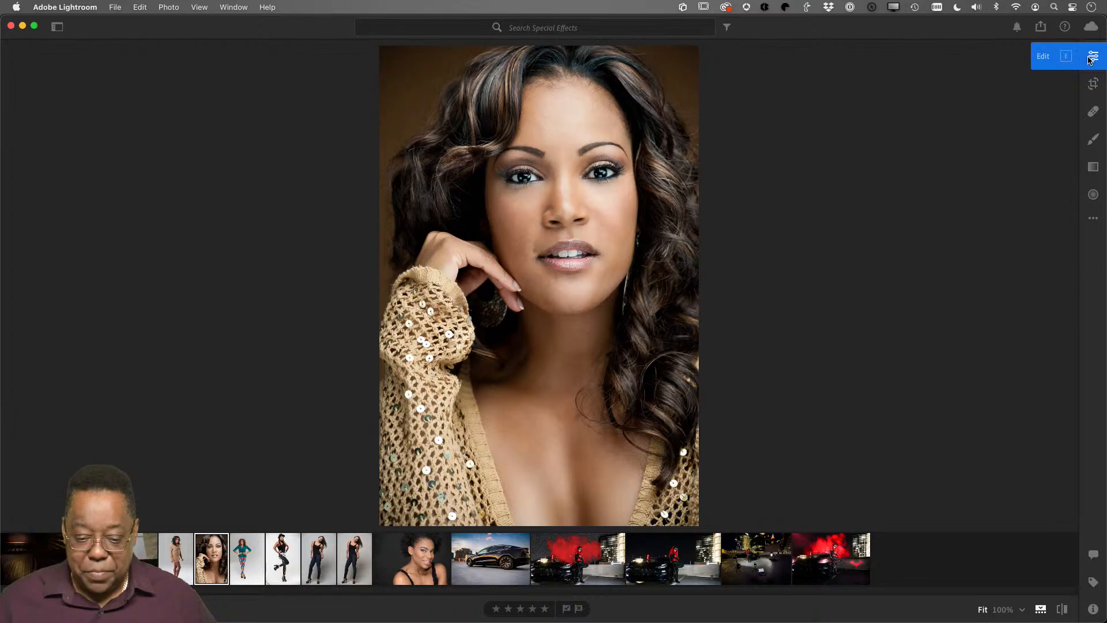
pyautogui.press('g')
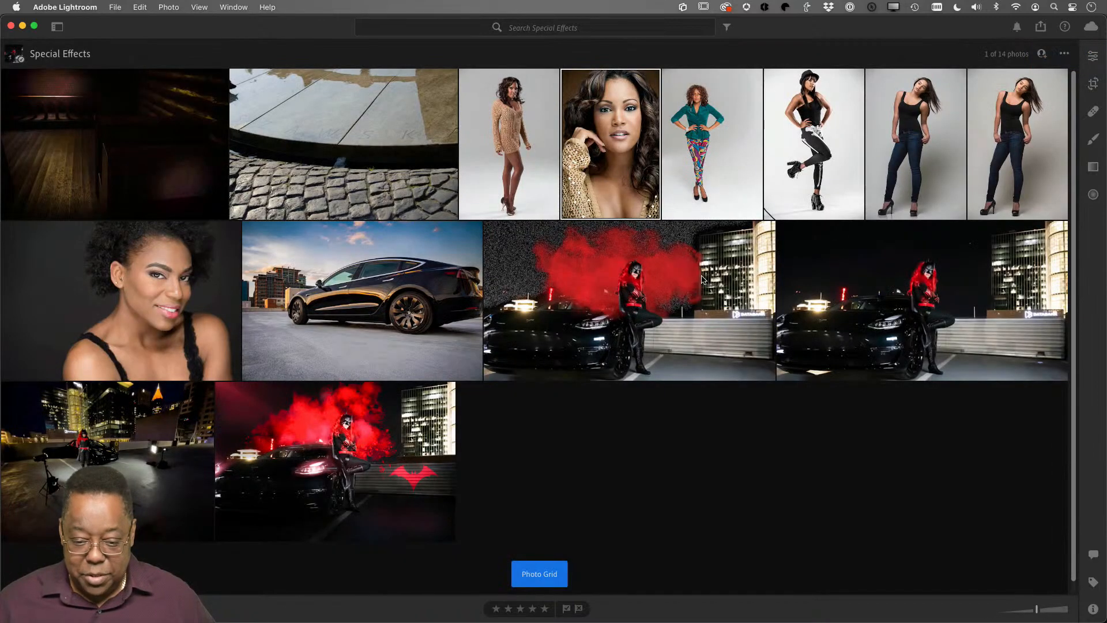
pyautogui.doubleClick(176, 279)
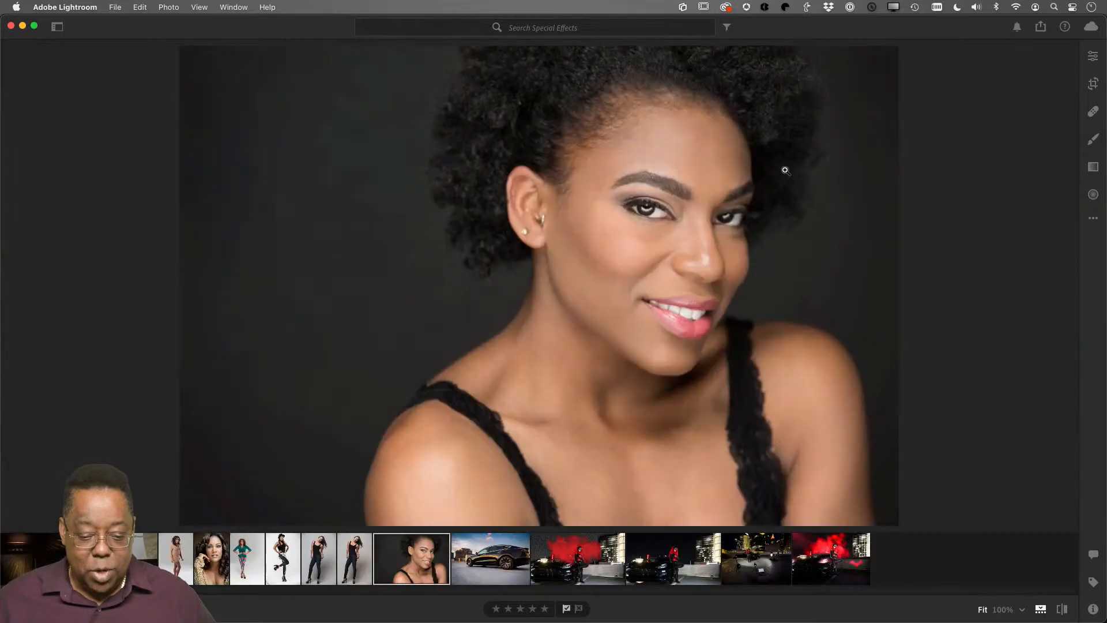
pyautogui.click(1093, 57)
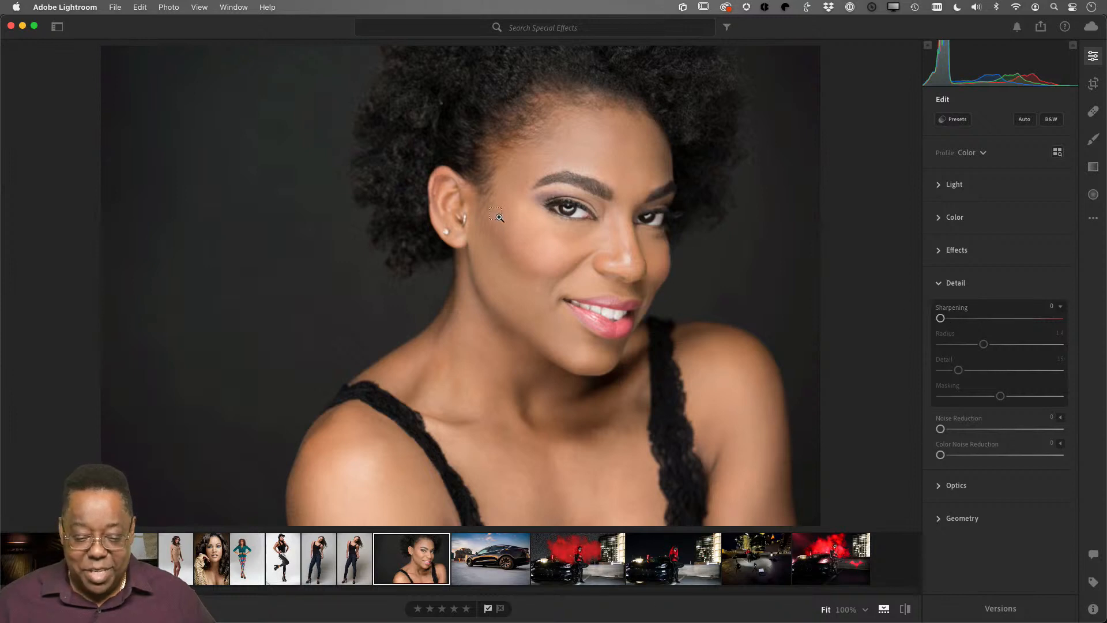
# - Try a Sharpening amount of 150 on the portrait's zoomed-in cheek, reset it to 0, and collapse and re-expand the sharpening options
pyautogui.moveTo(497, 215); pyautogui.dragTo(630, 319)
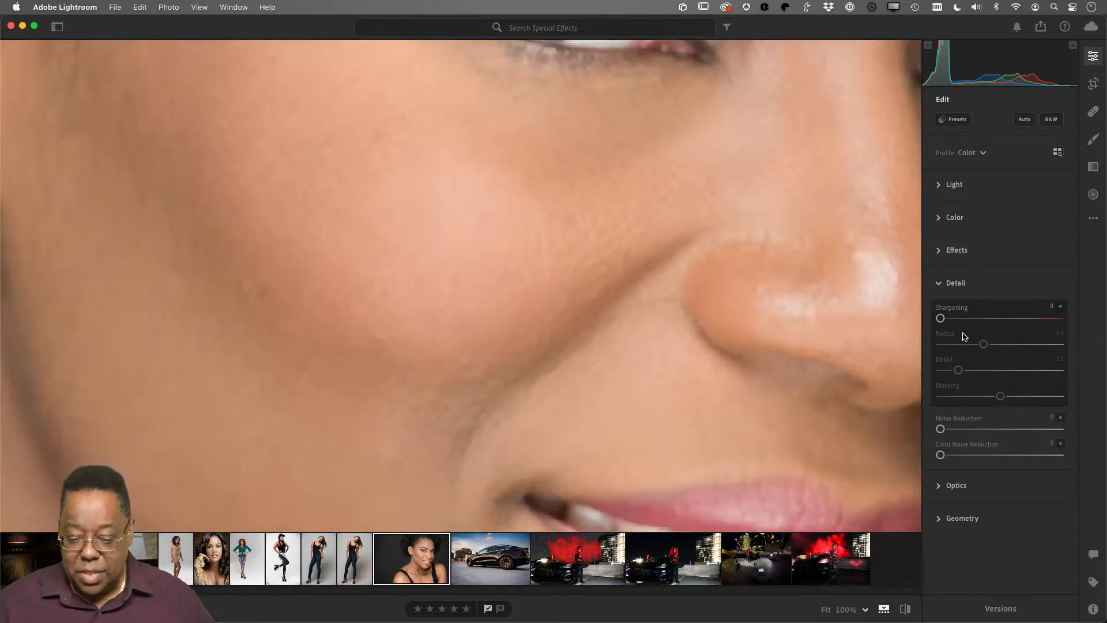
pyautogui.moveTo(940, 318); pyautogui.dragTo(1061, 319)
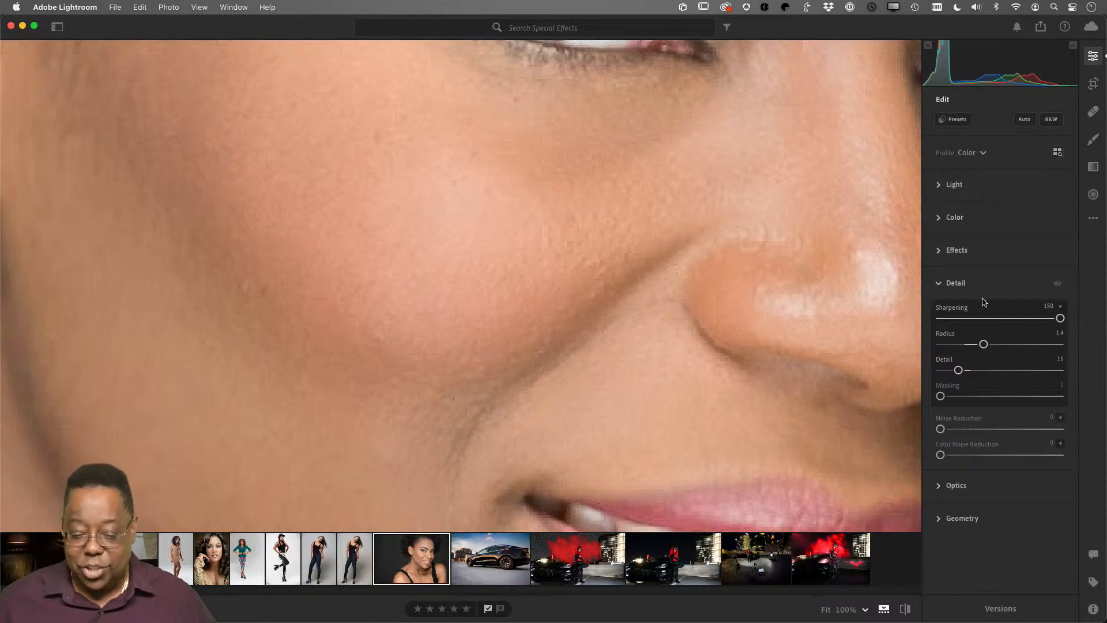
pyautogui.moveTo(1060, 319); pyautogui.dragTo(932, 321)
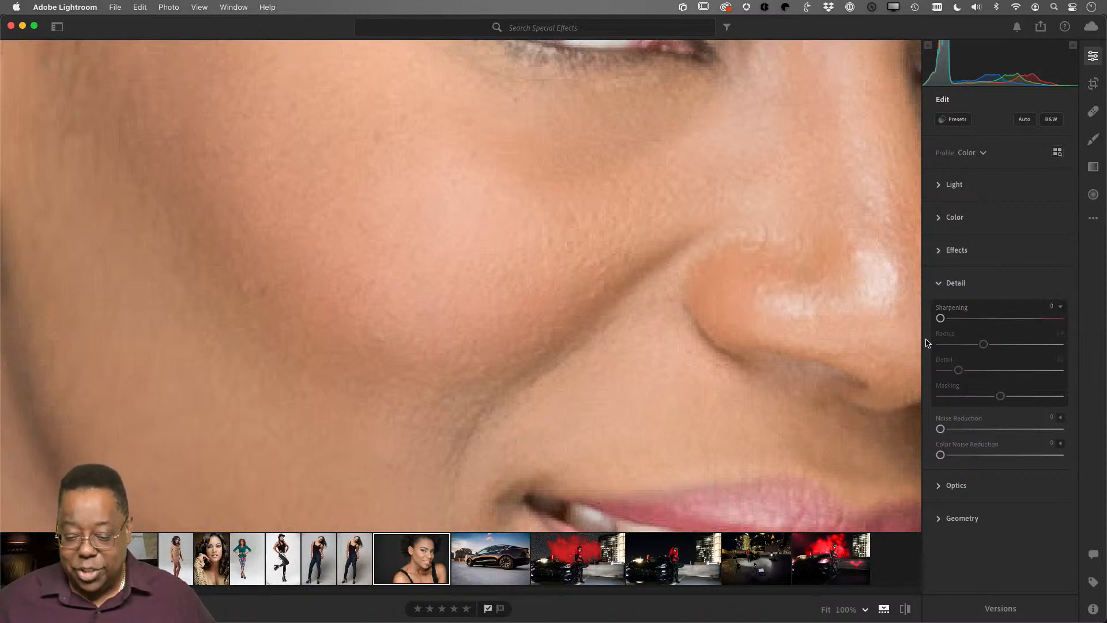
pyautogui.click(1061, 307)
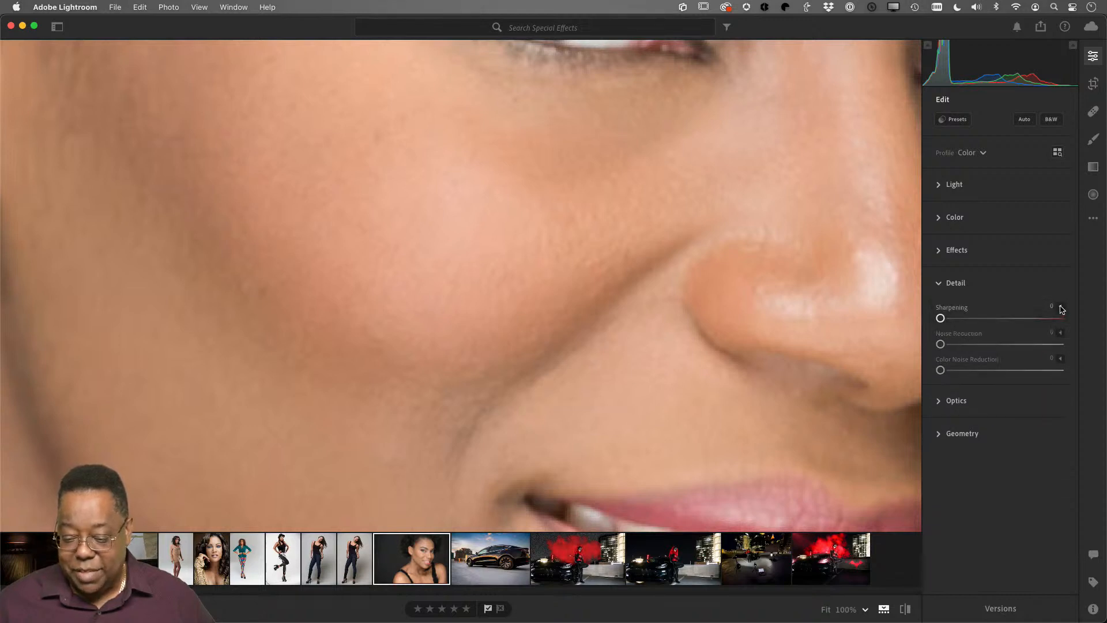
pyautogui.click(1060, 307)
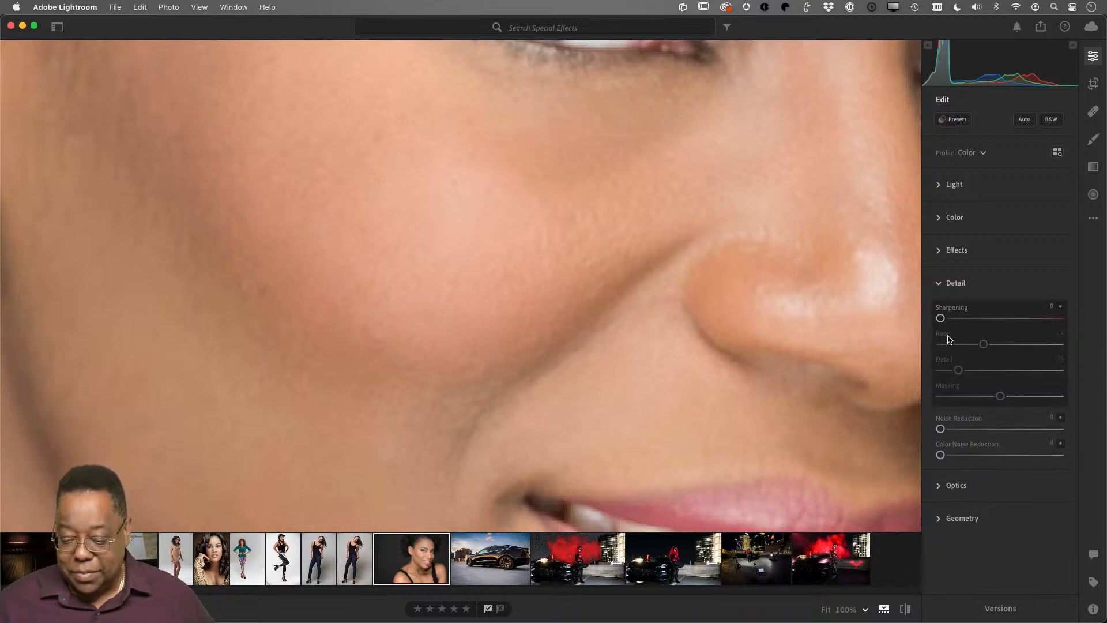
# - Set the portrait's Sharpening to 125 and its Masking to 63, and return to the photo grid
pyautogui.moveTo(940, 319); pyautogui.dragTo(1038, 321)
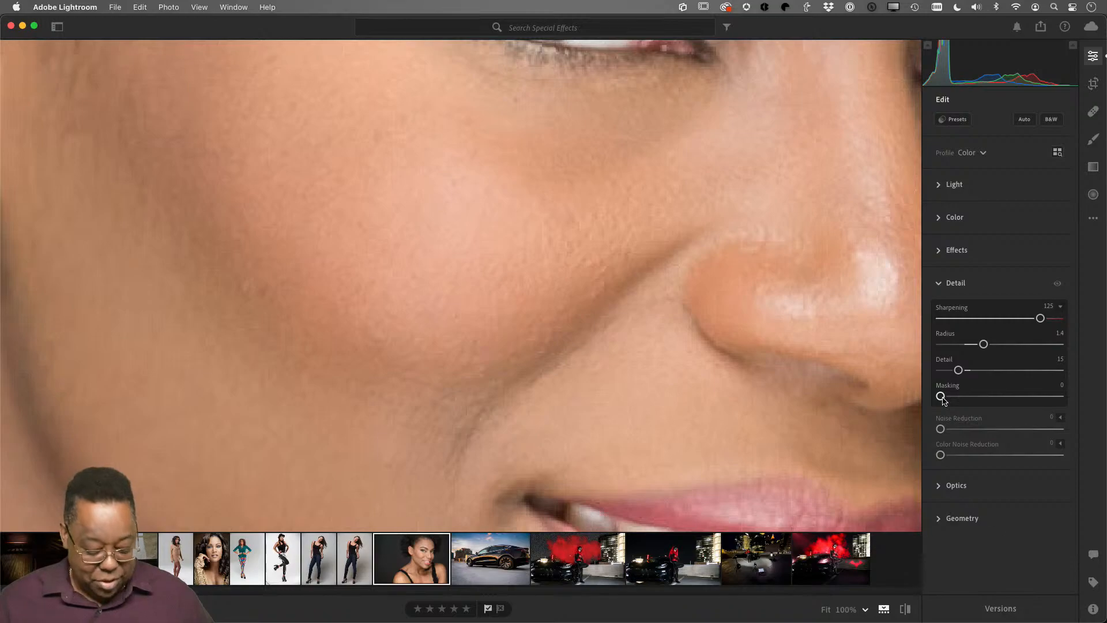
pyautogui.moveTo(942, 398); pyautogui.dragTo(1025, 397)
pyautogui.click(538, 316)
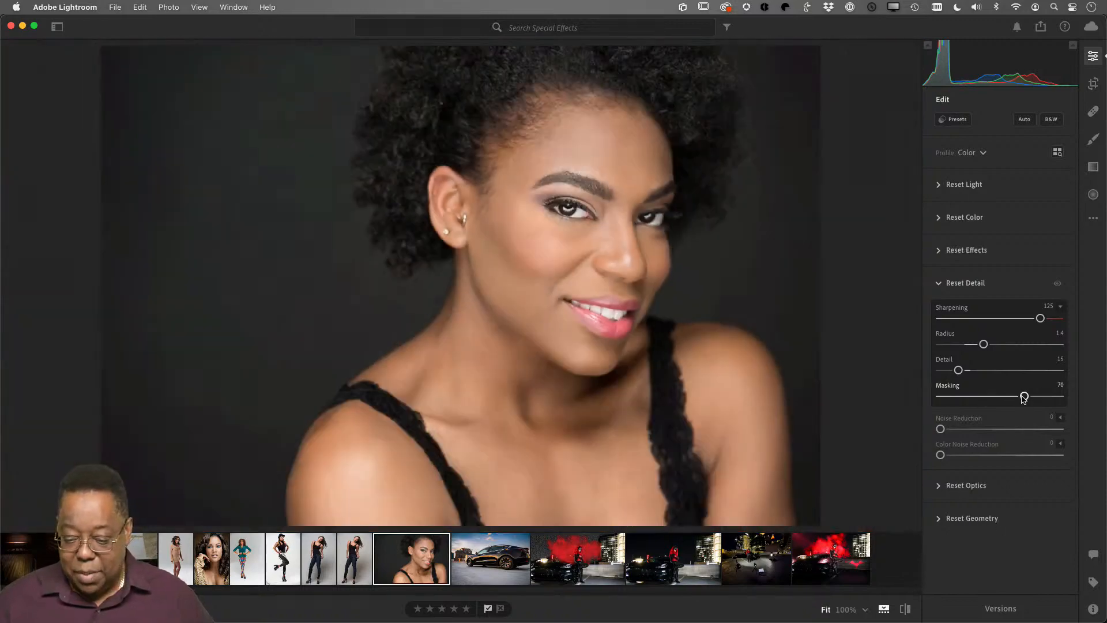
pyautogui.moveTo(1024, 398); pyautogui.dragTo(1017, 401)
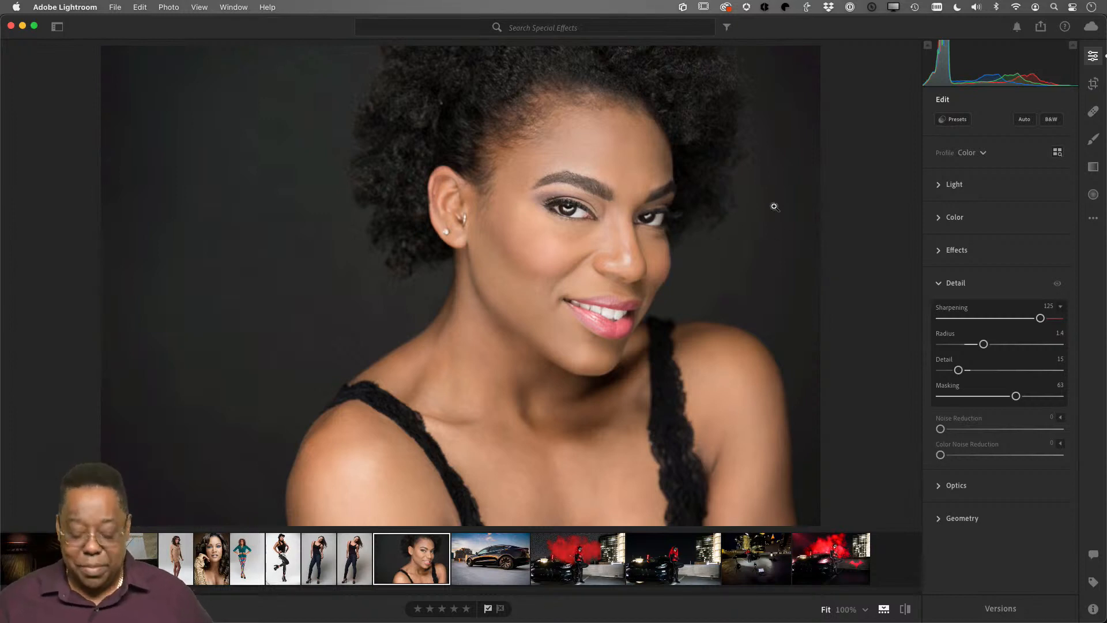
pyautogui.press('g')
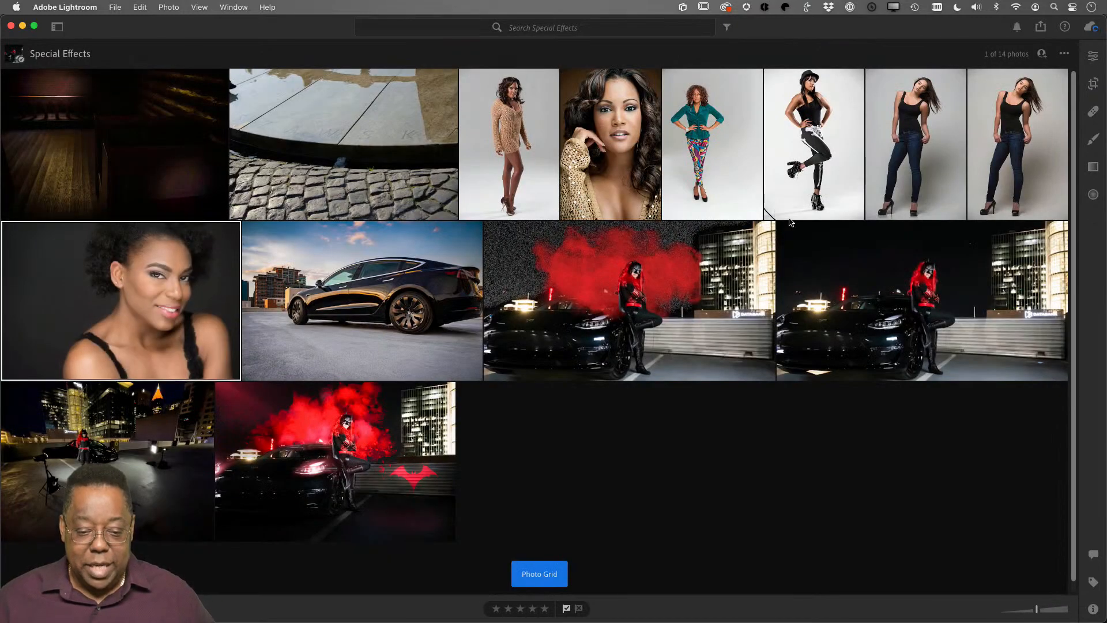
# - Switch to Lightroom on the web in Chrome and open the Proofing options for the A World Traveler album
pyautogui.press('super+Tab')
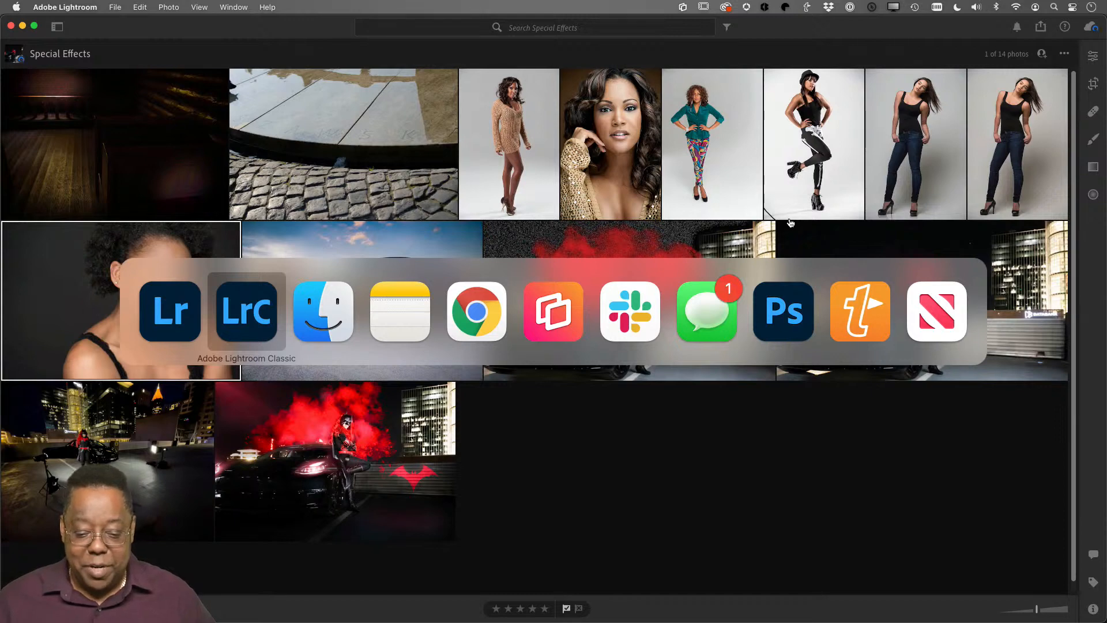
pyautogui.press('super+Tab')
pyautogui.press('super+Tab')
pyautogui.press('super+Tab')
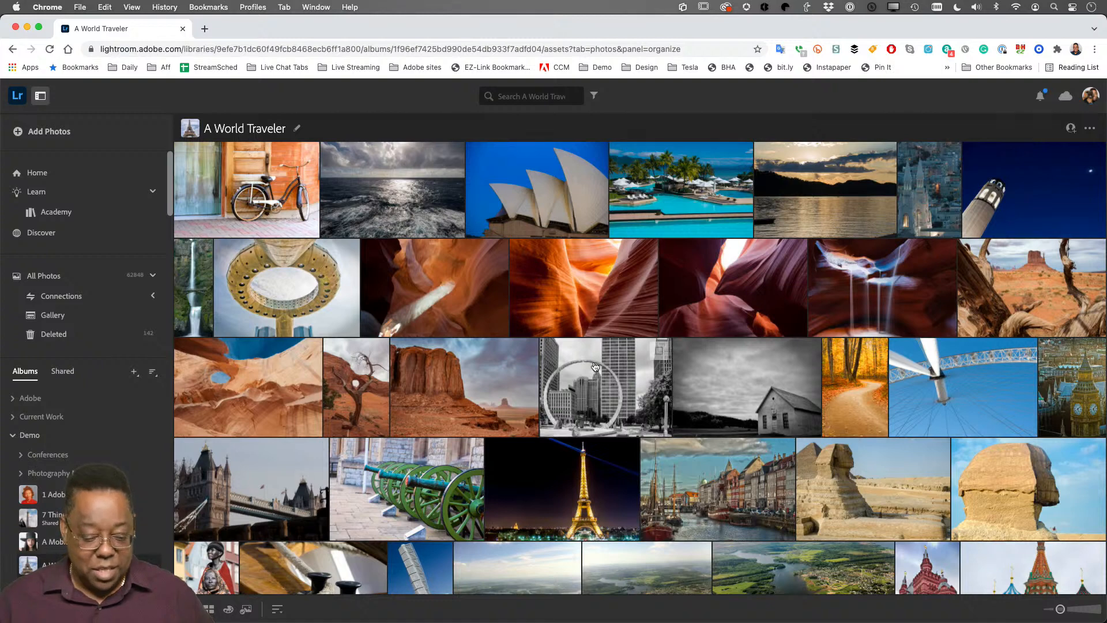
pyautogui.scroll(-1, 548, 404)
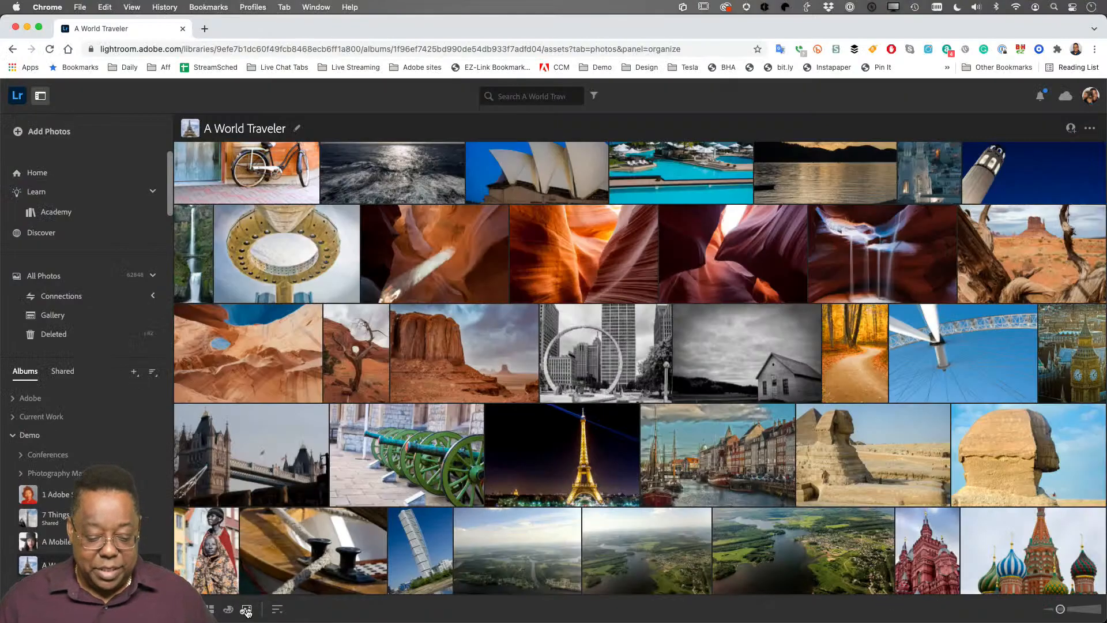
pyautogui.click(245, 608)
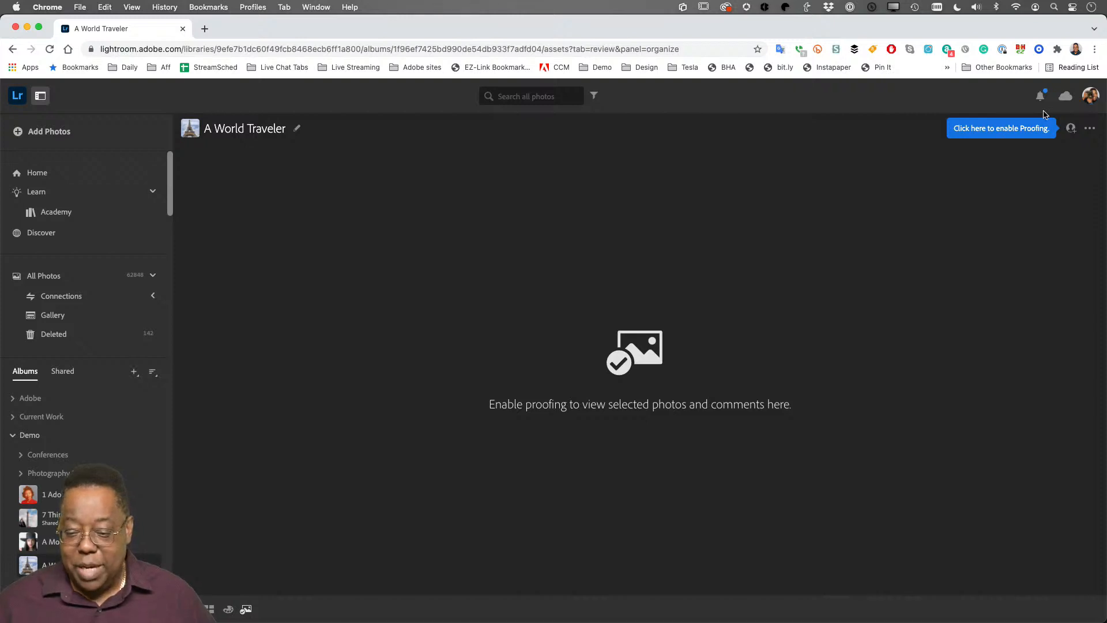
pyautogui.click(1033, 128)
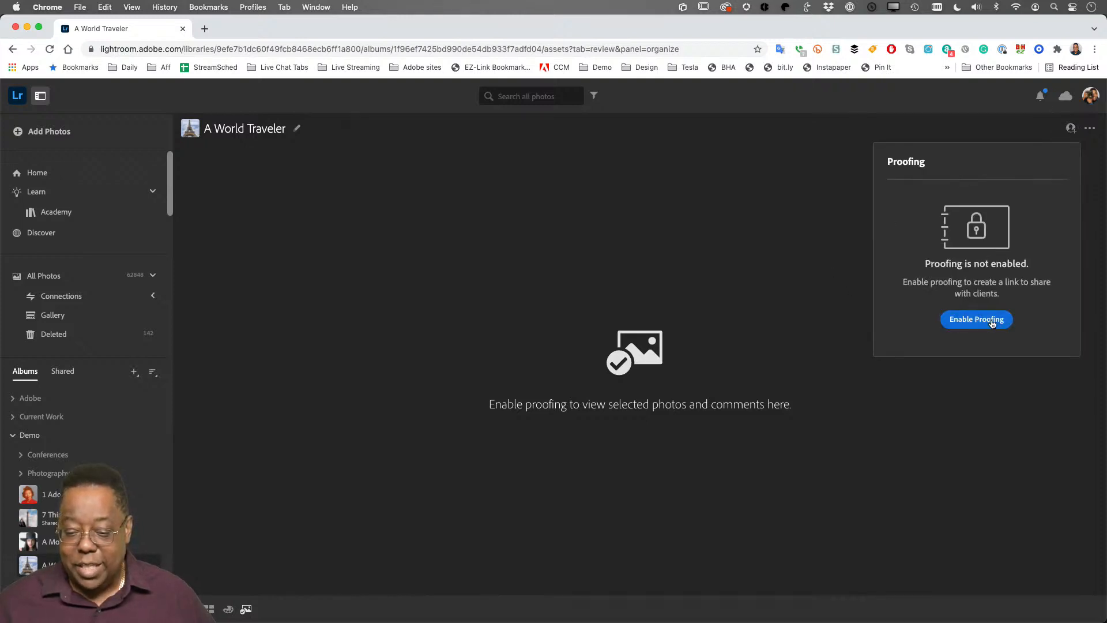